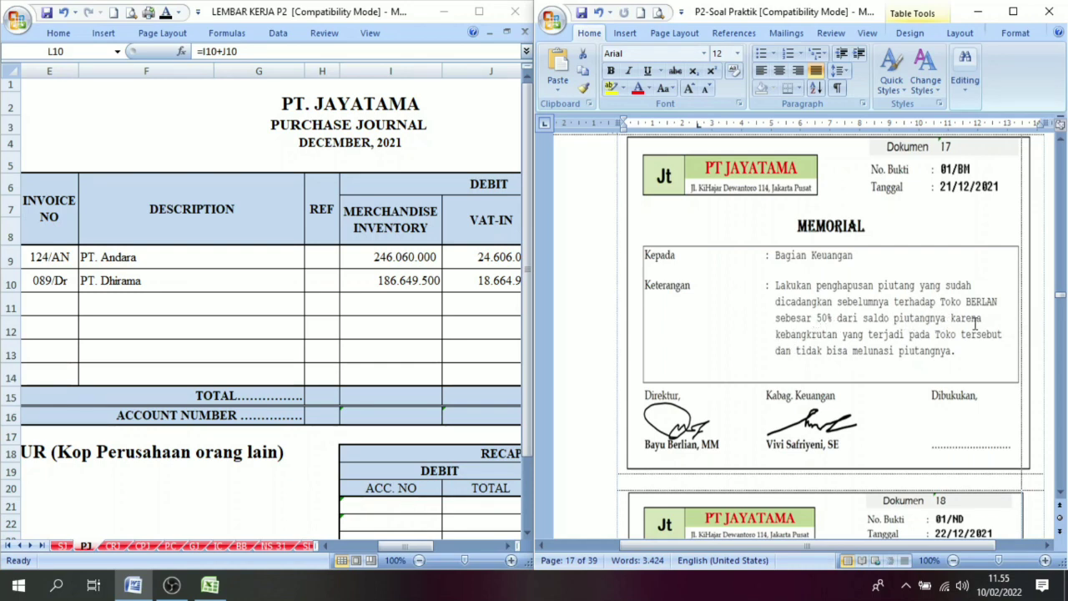
In the GJ sheet, apply the black font colour to the day 21 in E22 and the invoice number 01/BM in F22.
click(803, 334)
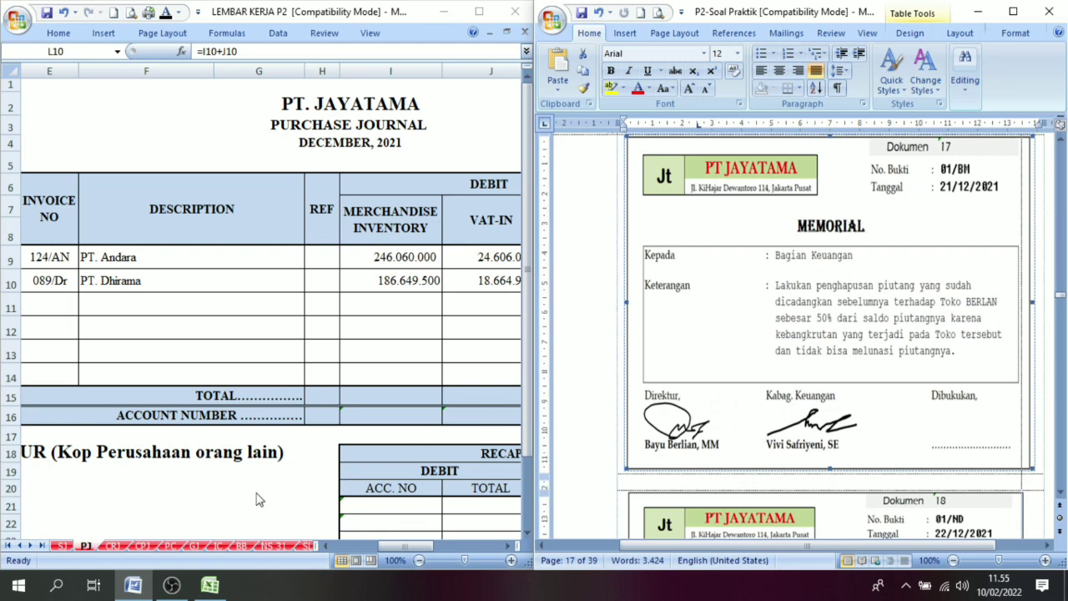
click(195, 545)
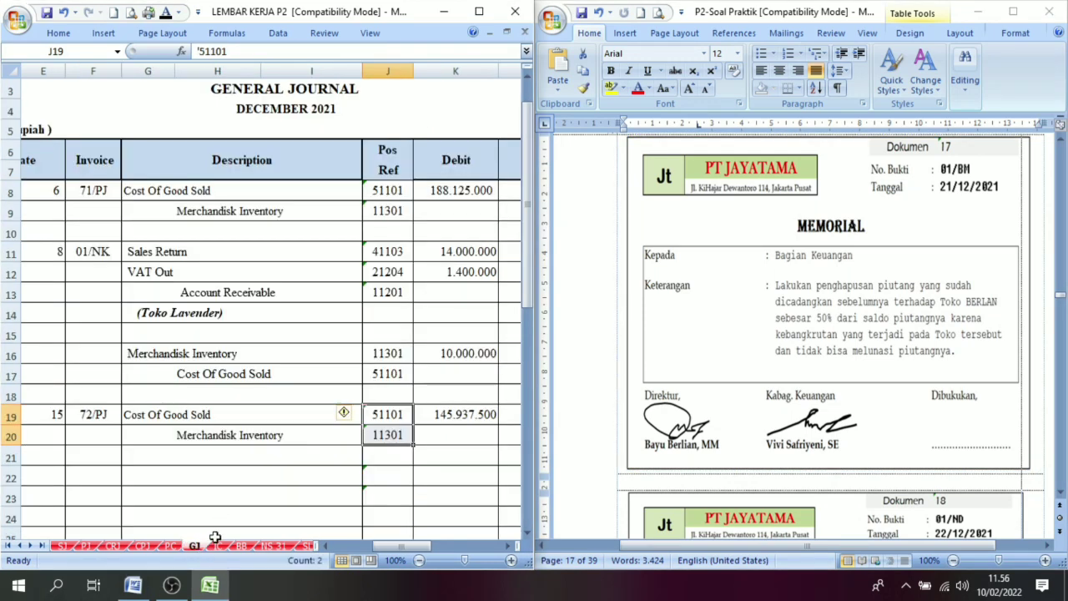
click(526, 536)
click(526, 537)
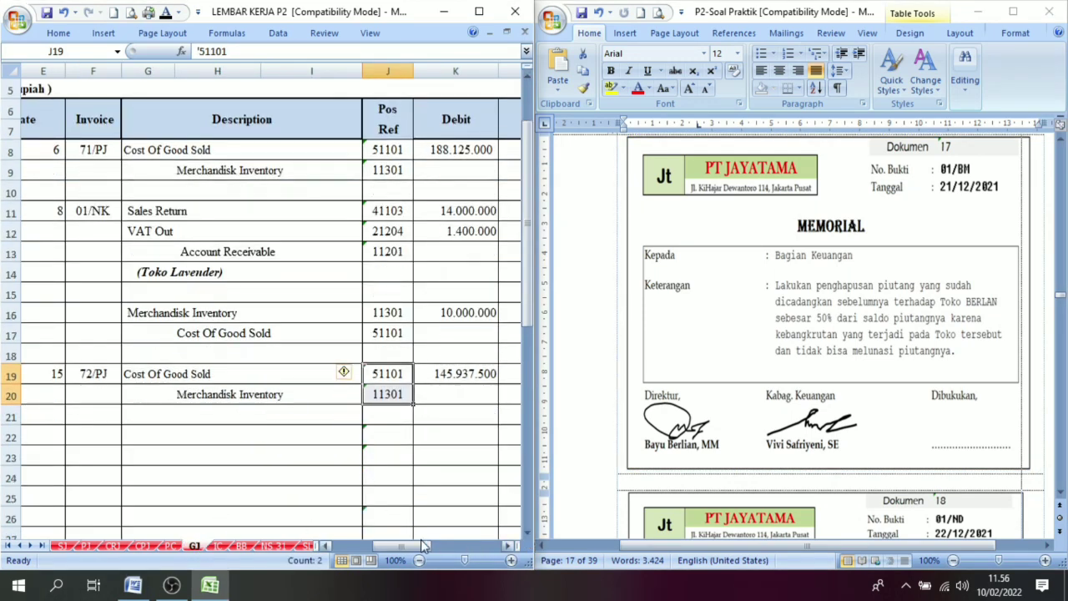
drag(402, 545, 360, 545)
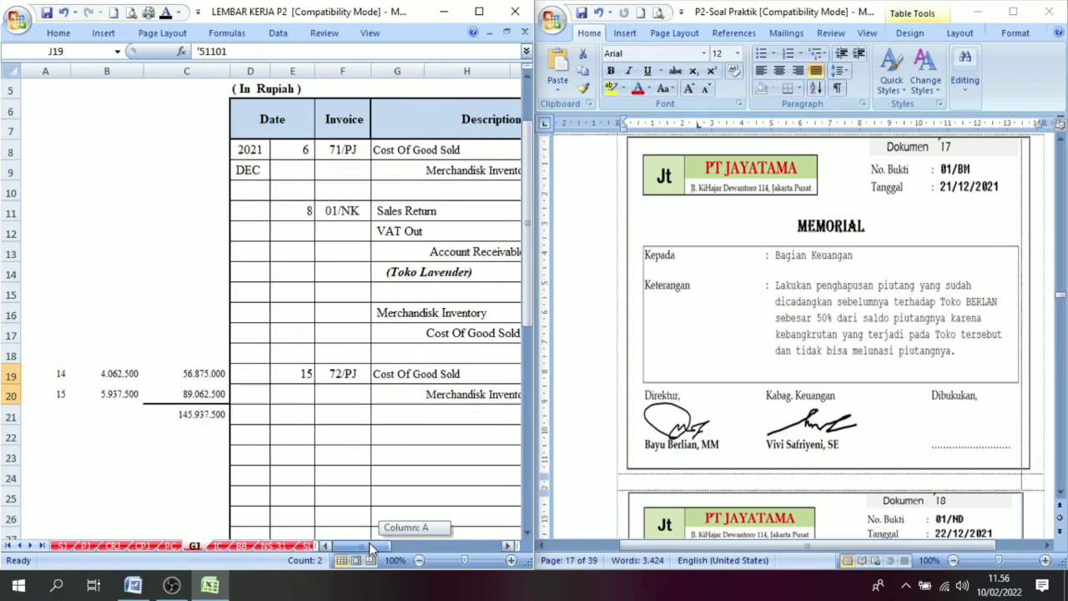
click(507, 545)
click(507, 545)
click(508, 545)
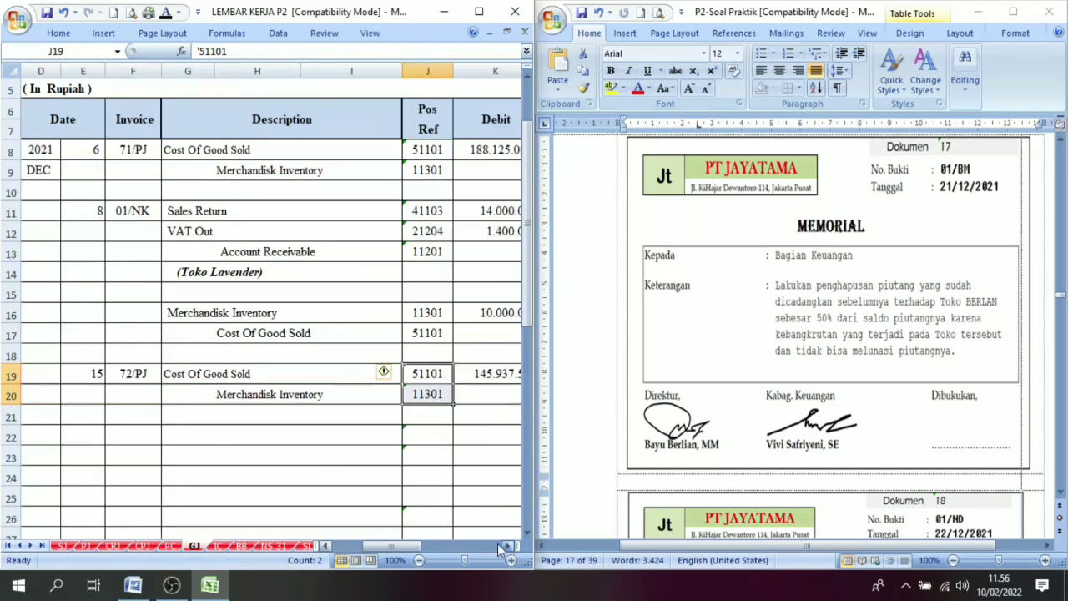
click(327, 546)
click(179, 436)
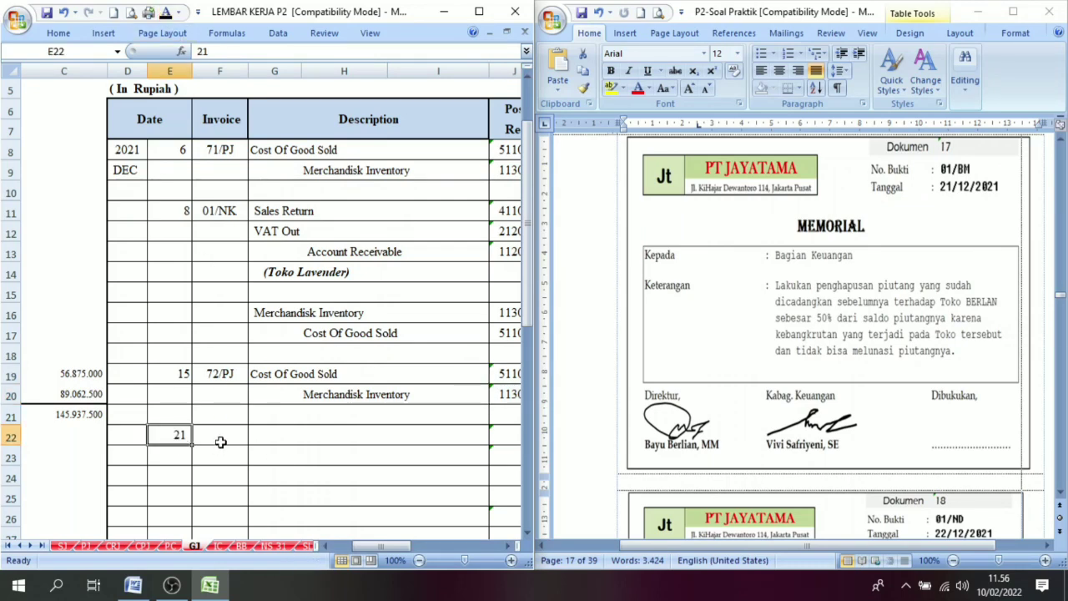
click(220, 441)
text(01/BM)
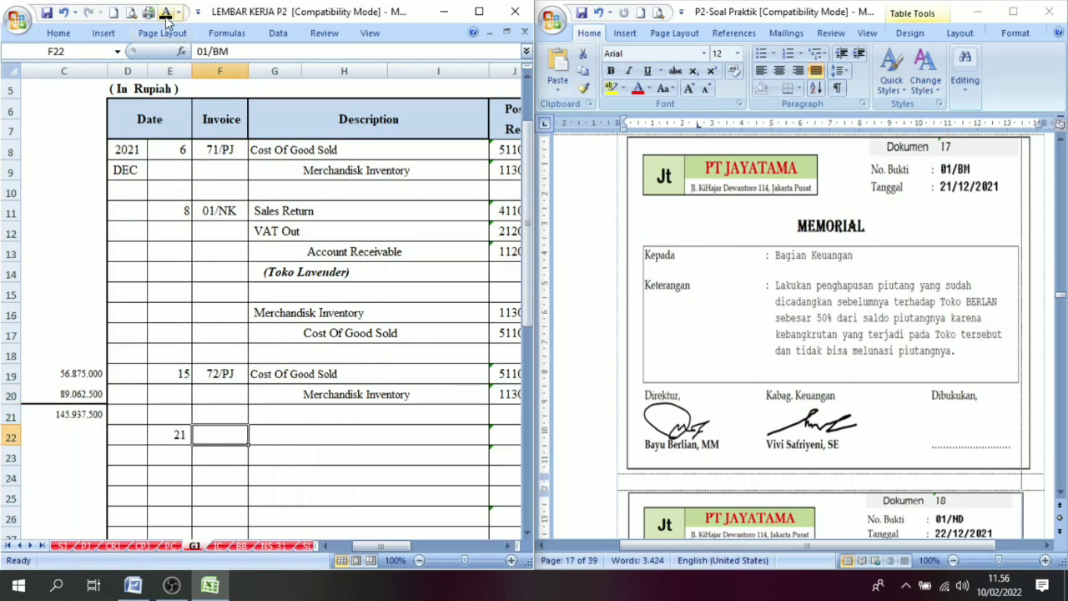
Apply the black font colour to the descriptions Uncollectible Account and Account Receivable in rows 22 and 23.
drag(268, 433, 316, 455)
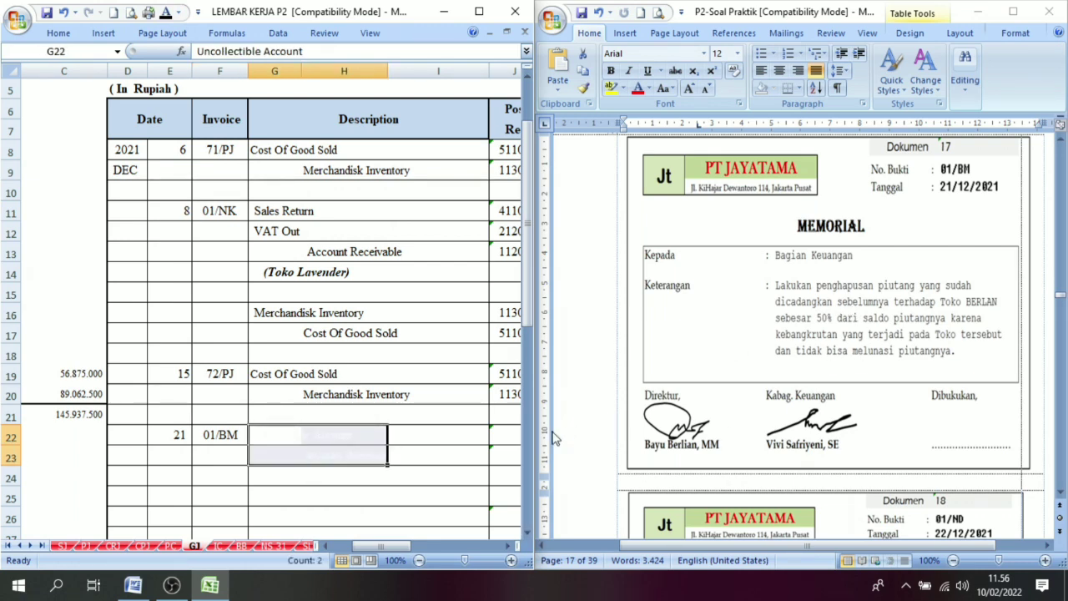
click(321, 435)
click(283, 439)
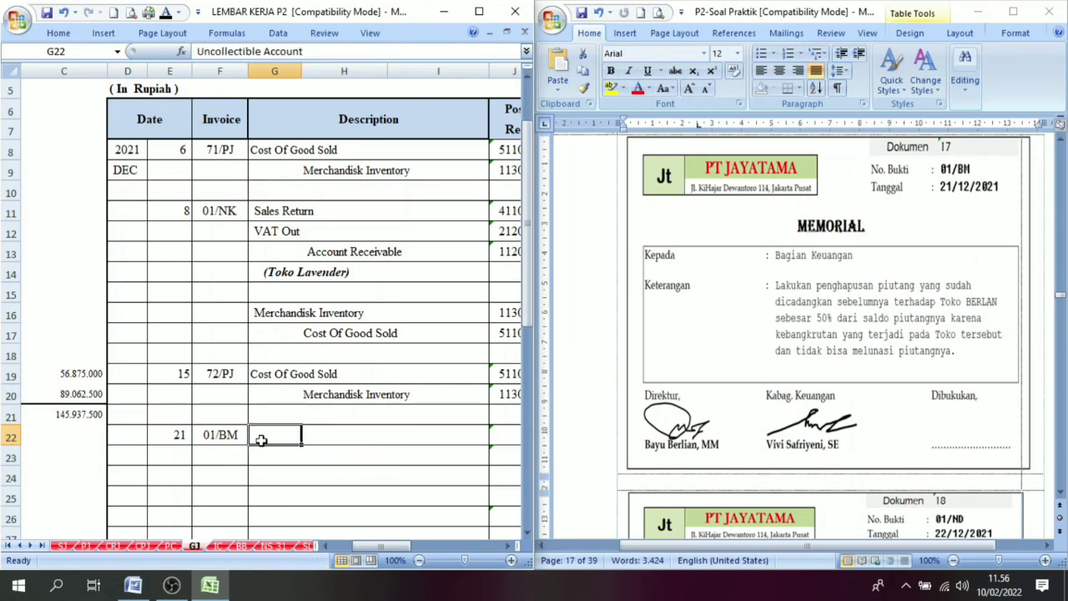
drag(264, 436, 317, 460)
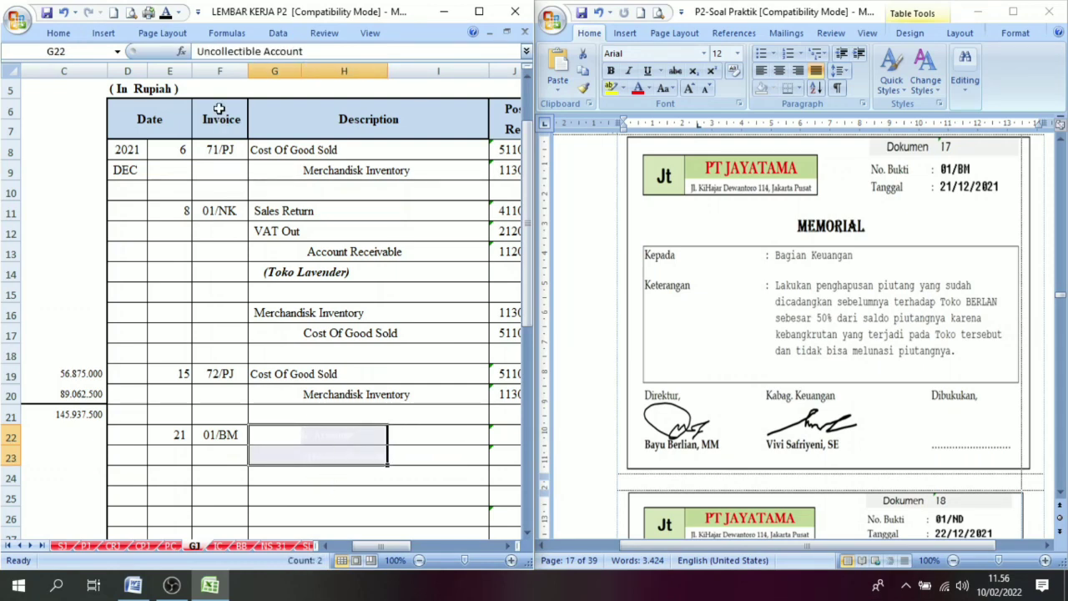
click(282, 436)
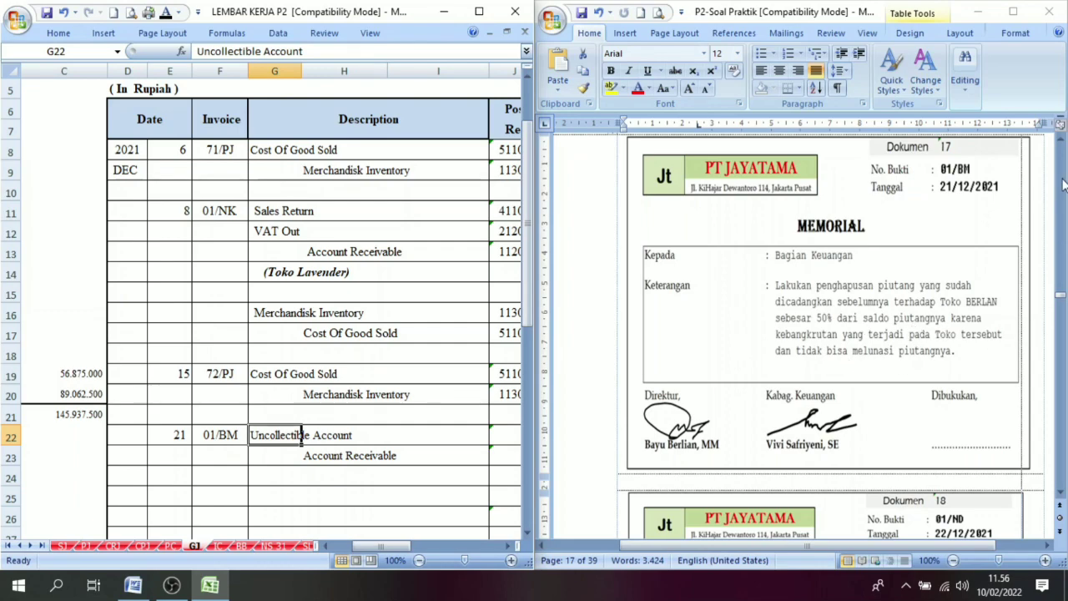
Look up Toko BERLAN's receivable balance in the customer balance list of the P2-Soal Praktik document.
scroll(1062, 183, up, 20)
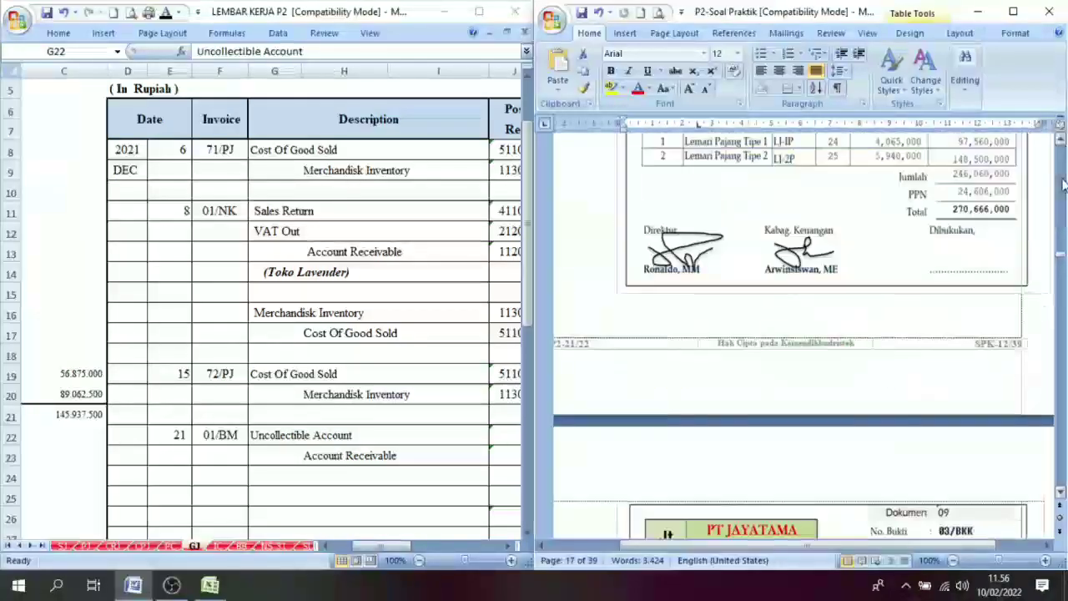
scroll(1062, 184, up, 20)
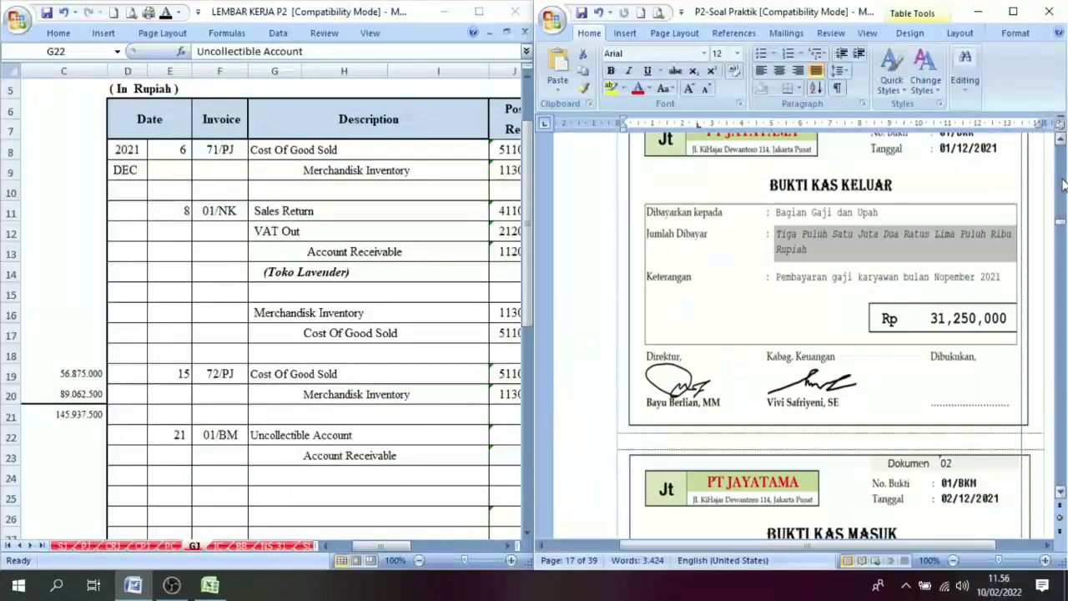
scroll(1062, 184, up, 10)
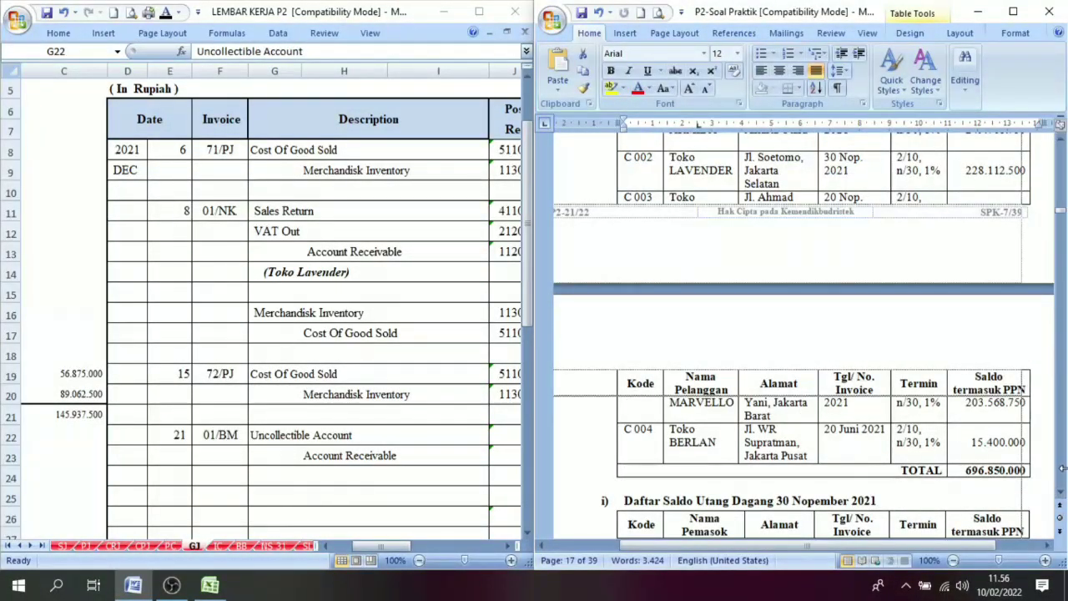
scroll(1061, 480, down, 3)
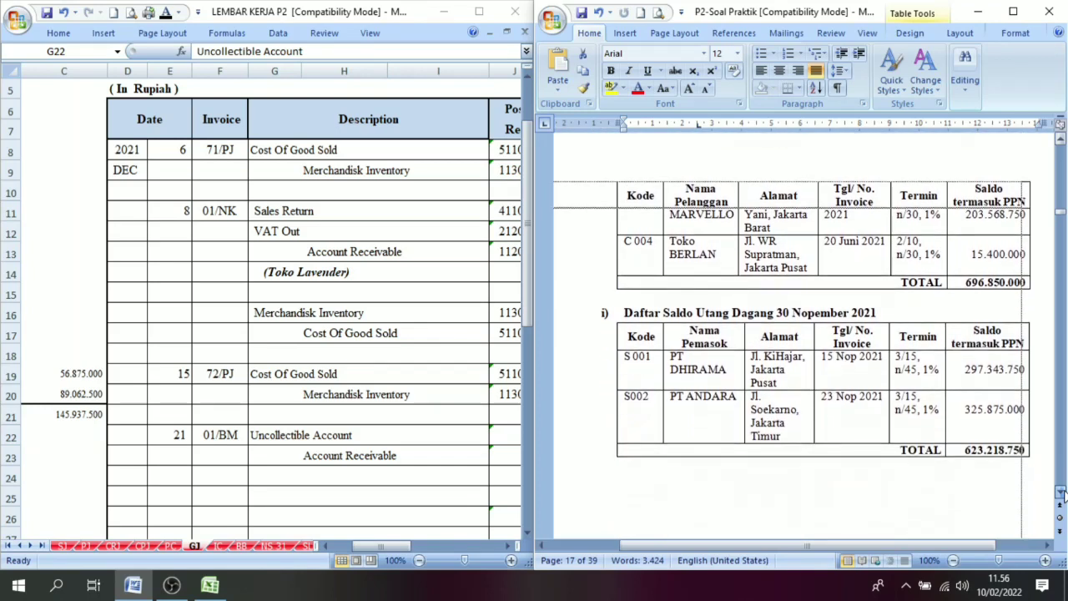
scroll(1062, 494, down, 4)
click(1060, 139)
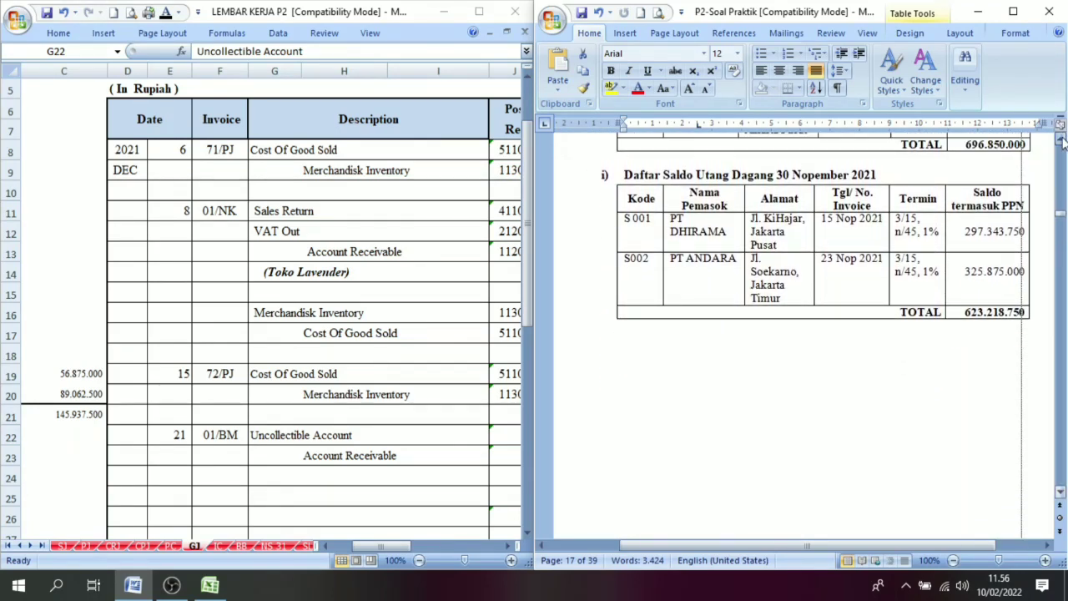
scroll(1062, 142, up, 3)
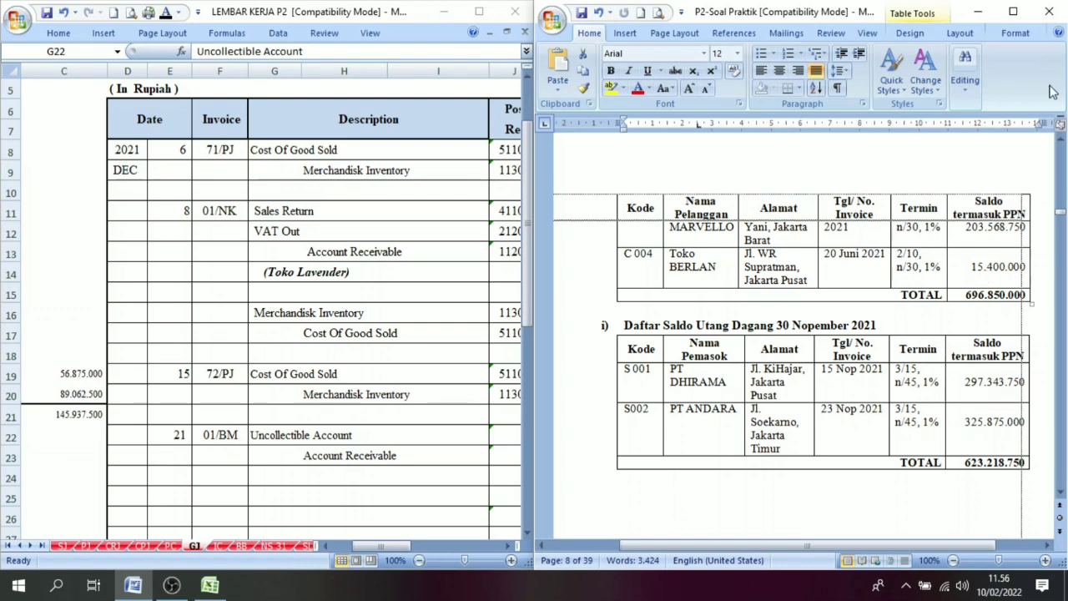
For the 01/BM entry, apply the black font colour to the 7.700.000 debit and credit amounts and the account codes 61102 and 11201.
click(506, 547)
click(506, 546)
click(506, 546)
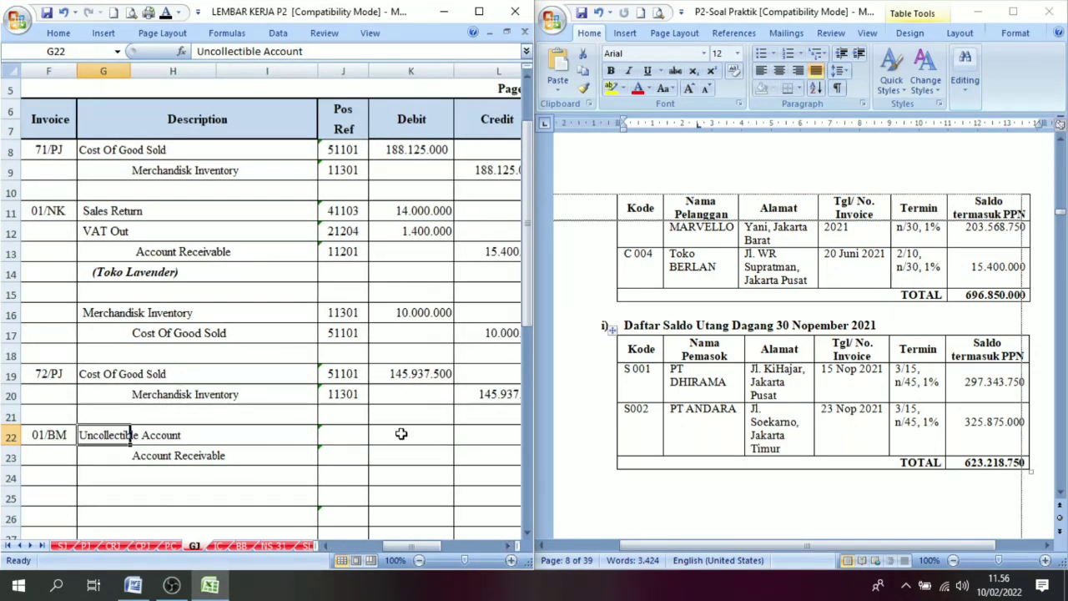
drag(401, 433, 458, 453)
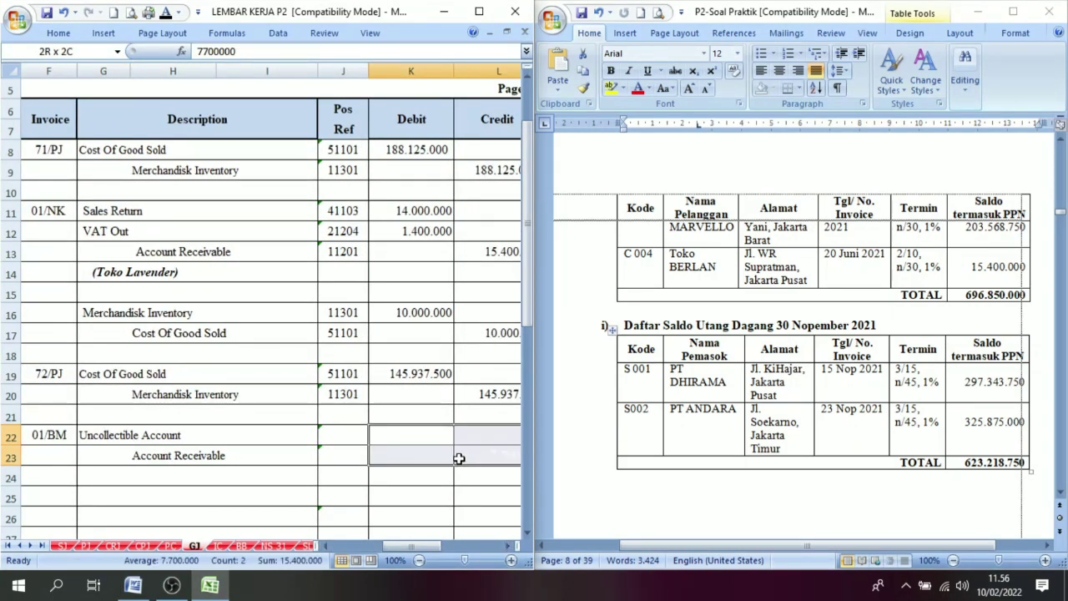
click(166, 13)
drag(343, 435, 343, 453)
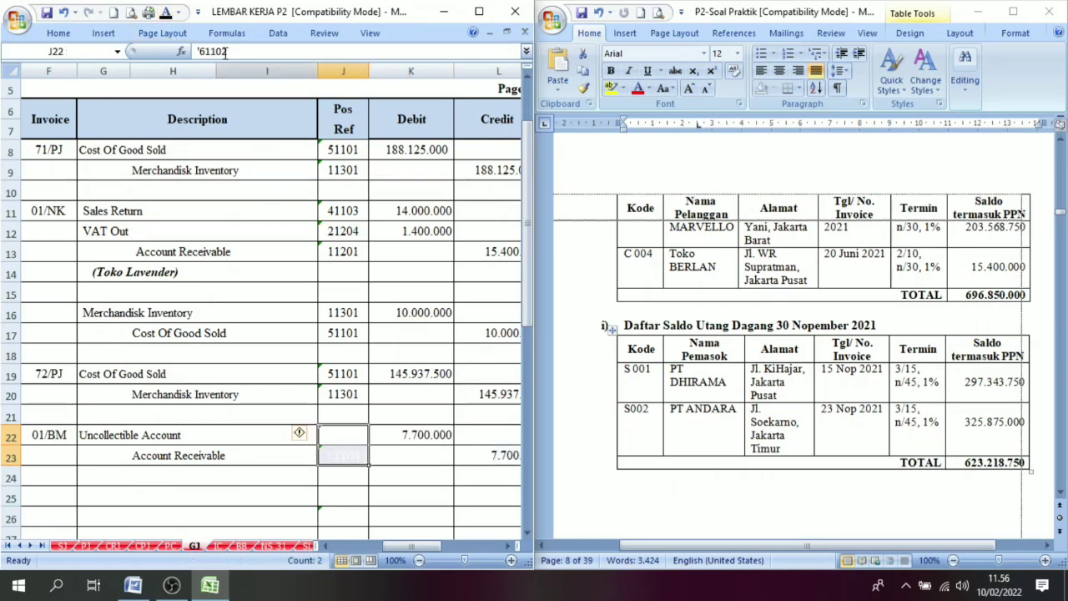
click(166, 13)
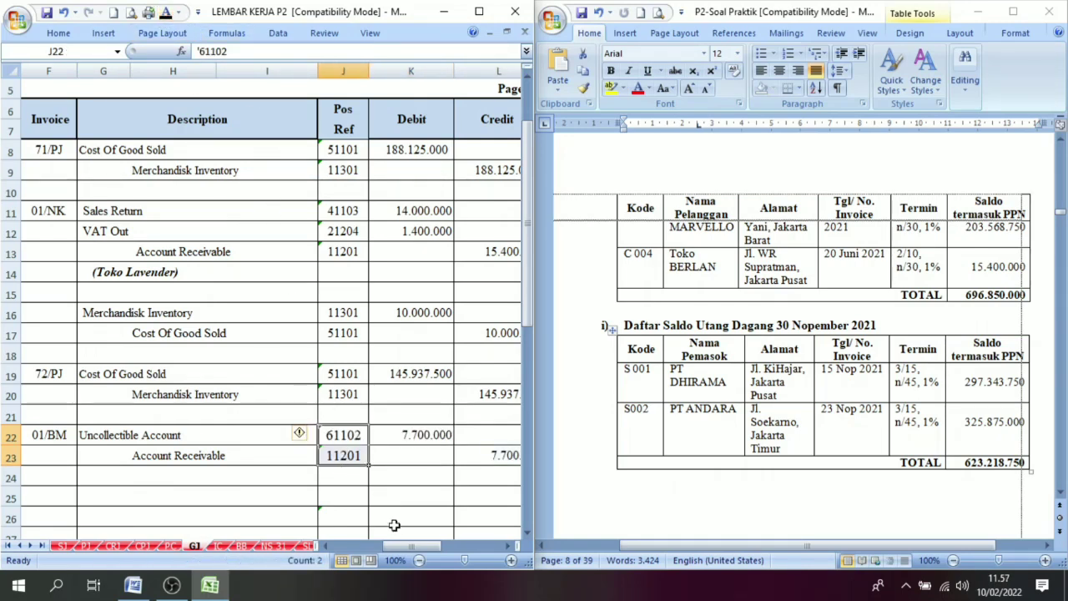
Go back through the source documents to examine memorial 01/BM and debit note 01/ND addressed to PT DHIRAMA.
drag(410, 545, 383, 546)
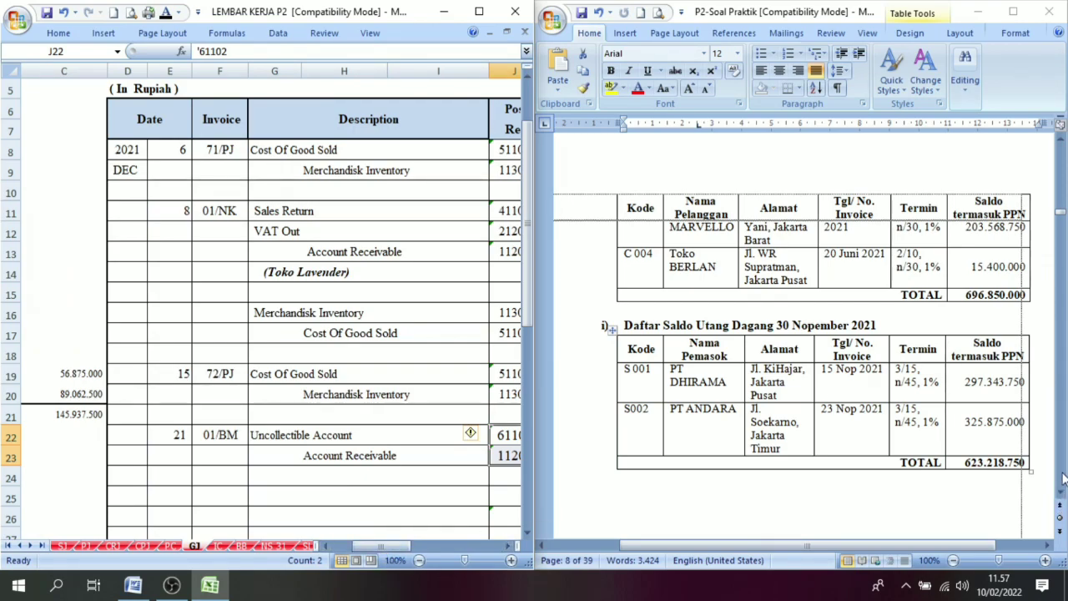
scroll(1062, 477, down, 20)
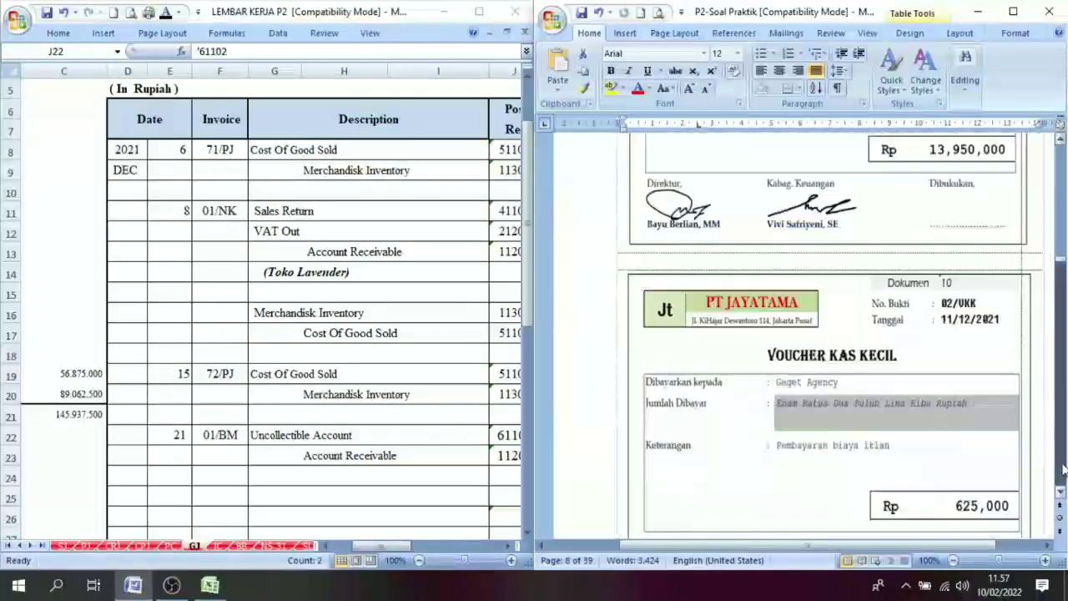
scroll(1063, 470, down, 20)
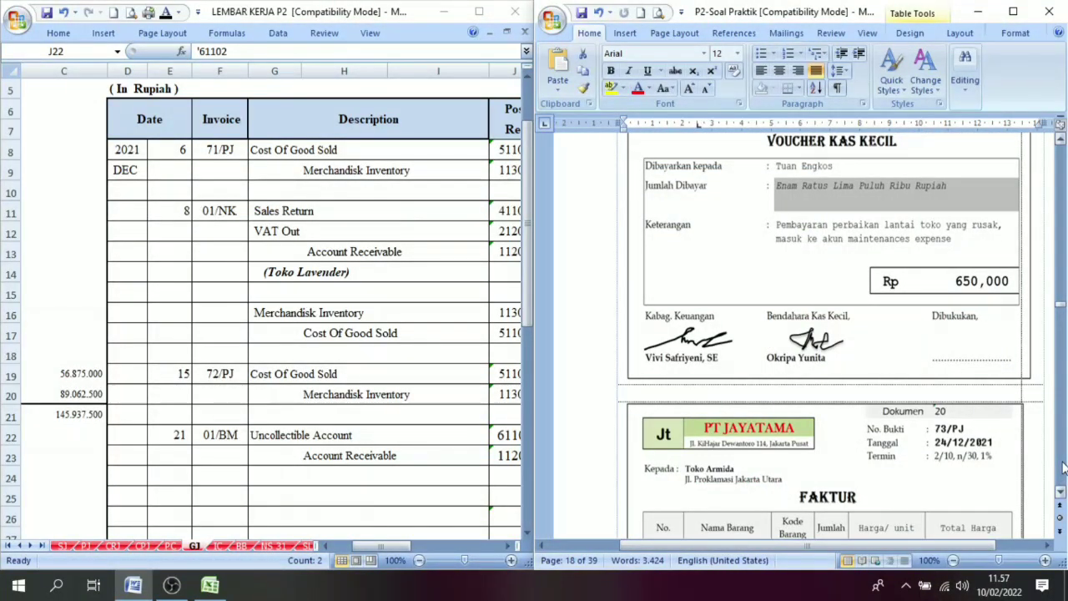
scroll(1062, 223, up, 15)
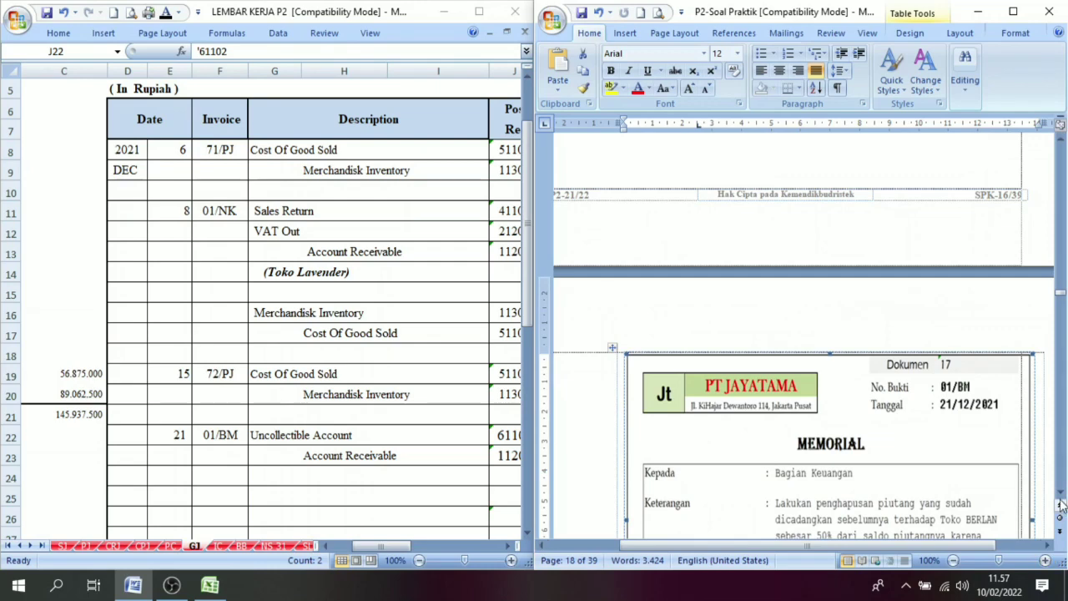
scroll(1061, 495, down, 3)
scroll(1061, 495, down, 12)
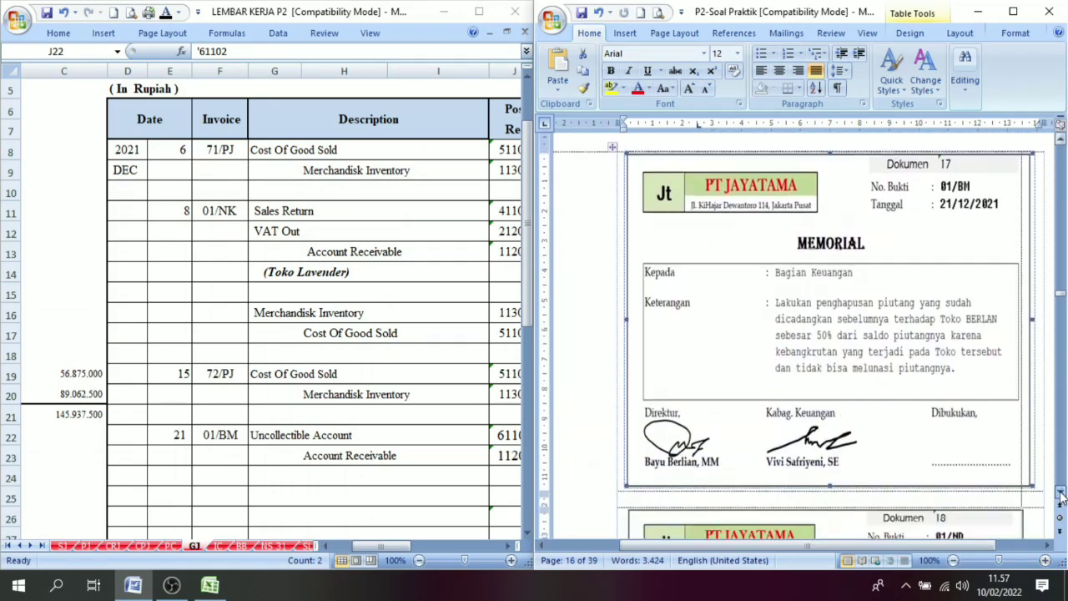
scroll(1061, 495, down, 2)
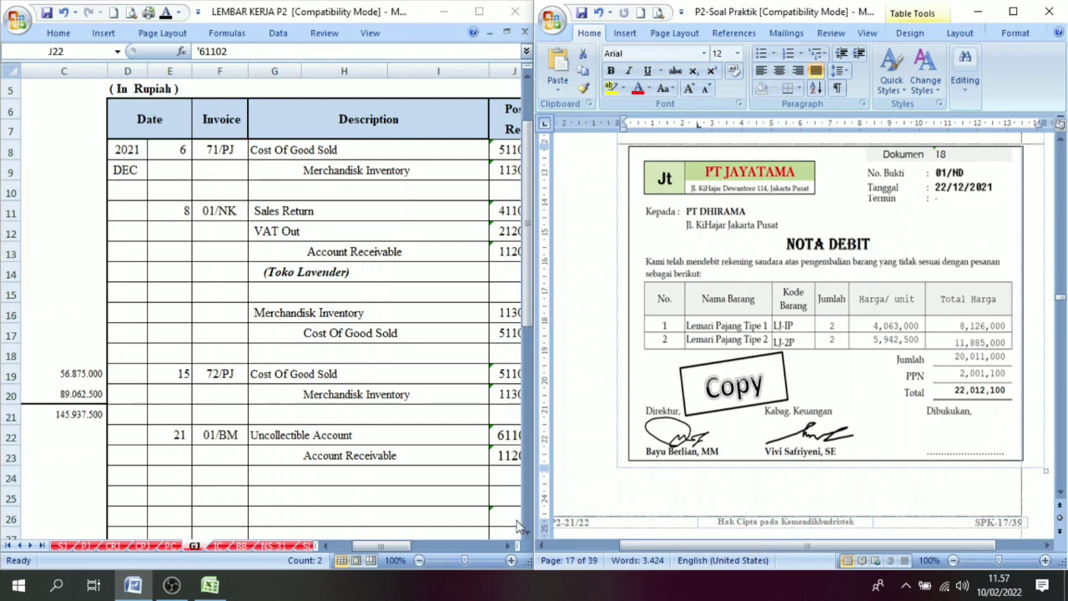
In the general journal, apply the black font colour to the day 22 in cell E26.
scroll(467, 439, down, 1)
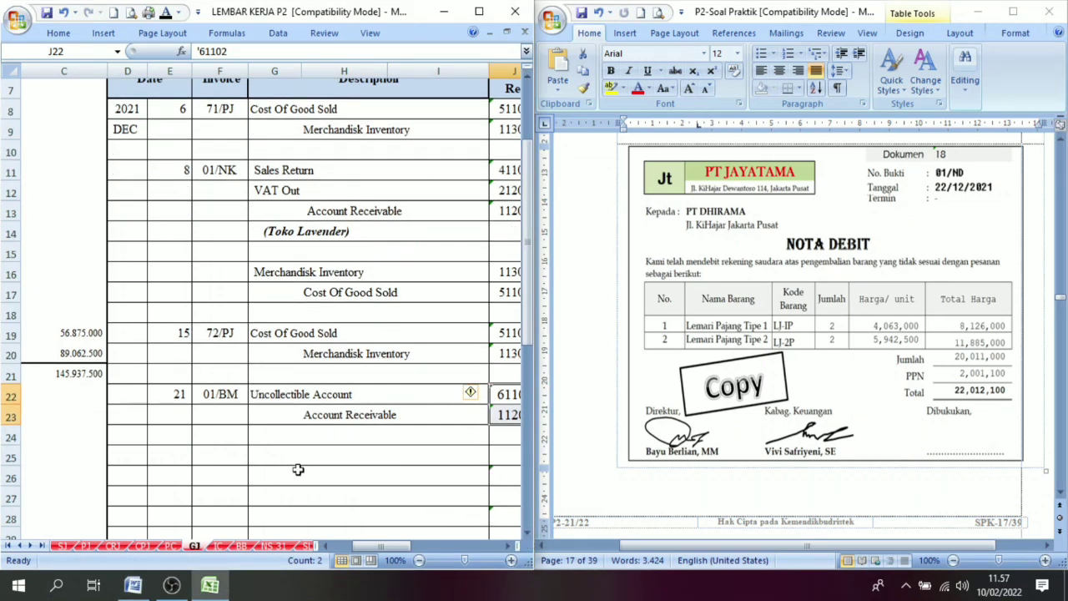
click(182, 455)
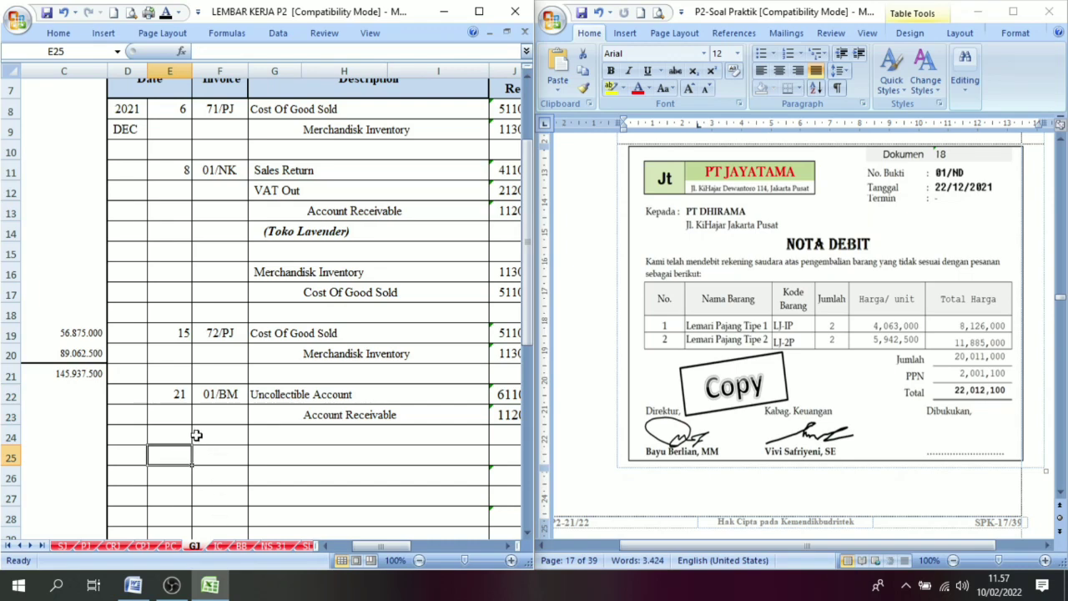
click(171, 438)
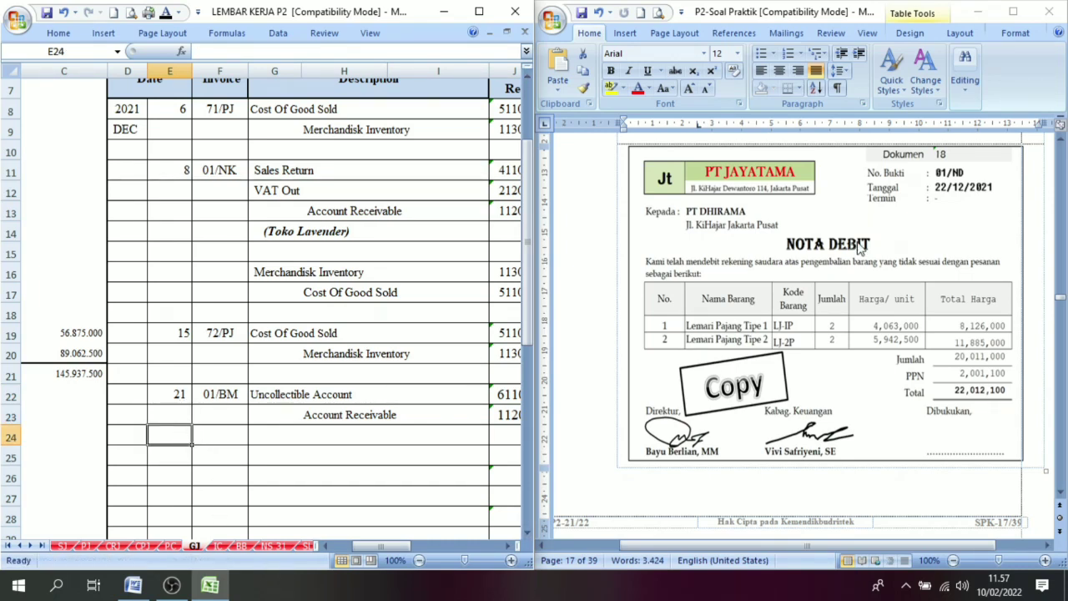
click(161, 472)
text(22)
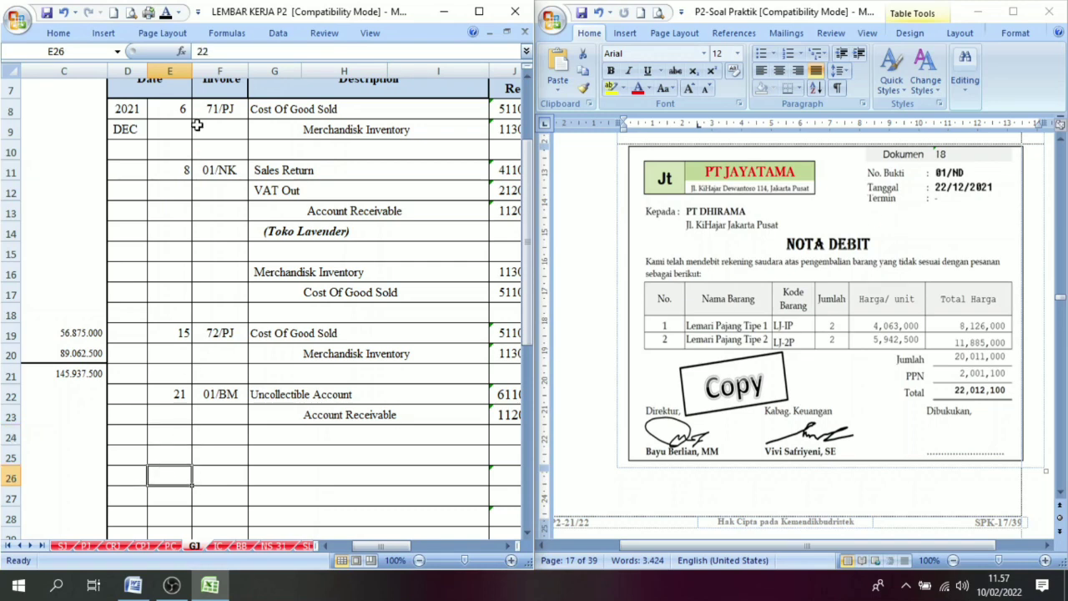
key(ctrl+Return)
Apply the black font colour to the customer note (Toko Berlan) in G24, under the 01/BM entry.
click(308, 439)
click(271, 435)
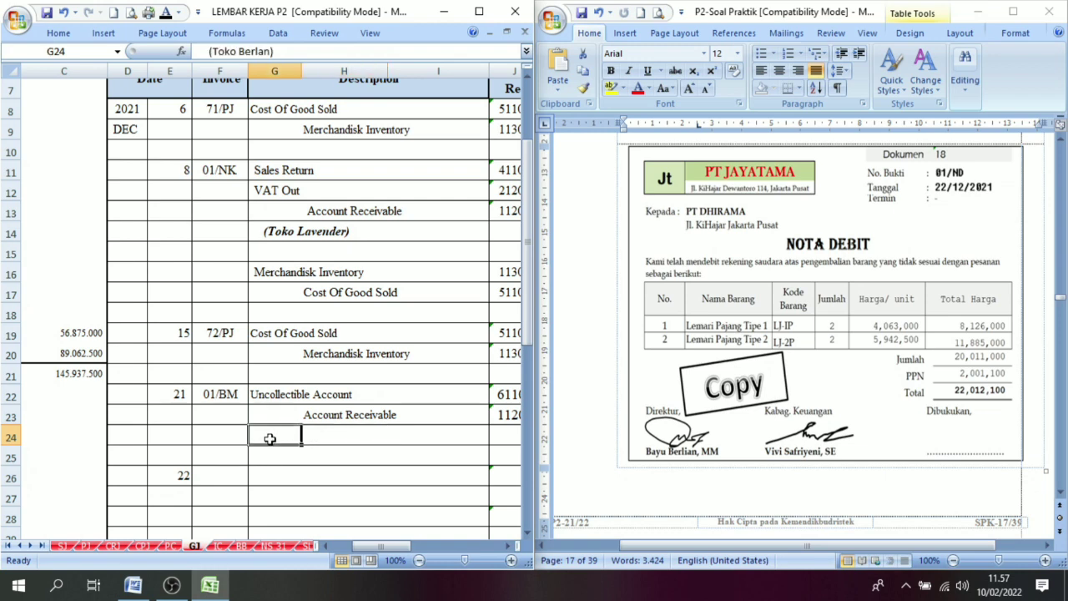
click(148, 14)
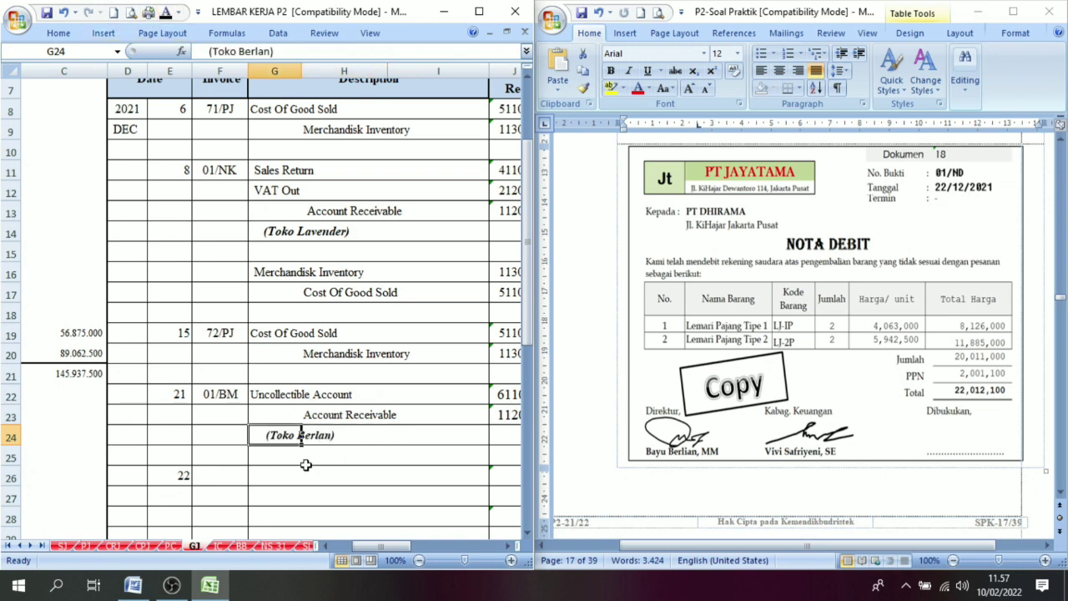
For the day-22 general journal entry, apply the black font colour to invoice 01/ND and the accounts Account Payable and Merchandisk Inventory.
click(216, 478)
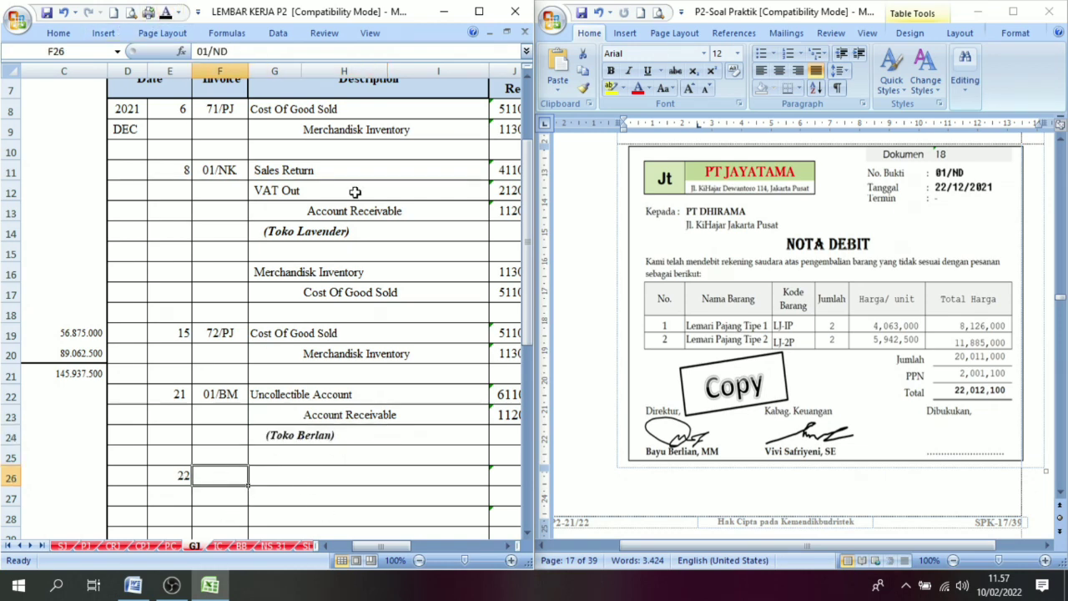
click(166, 14)
click(274, 477)
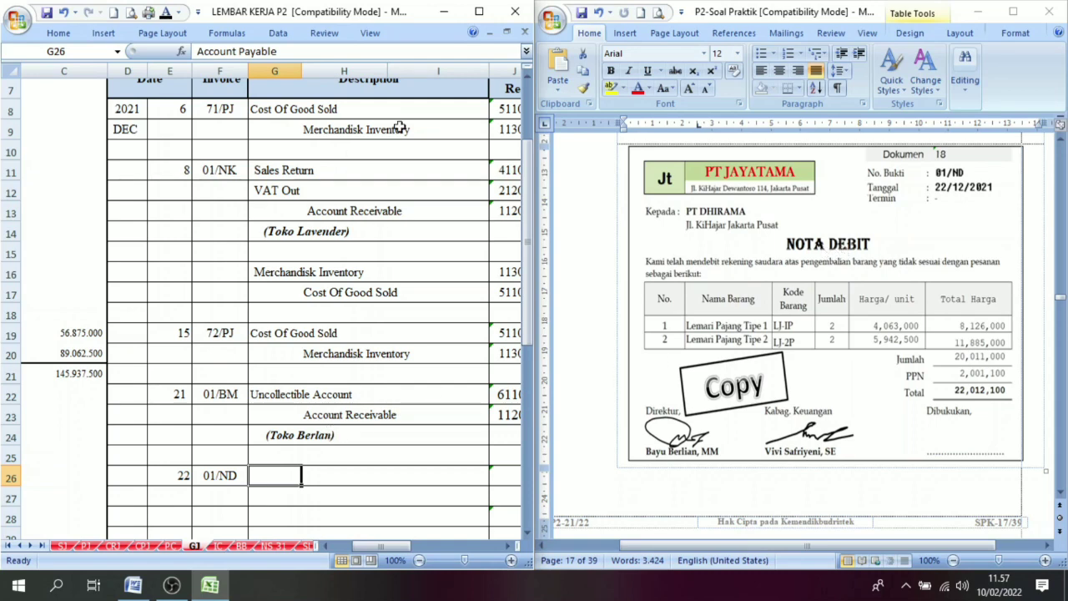
click(526, 533)
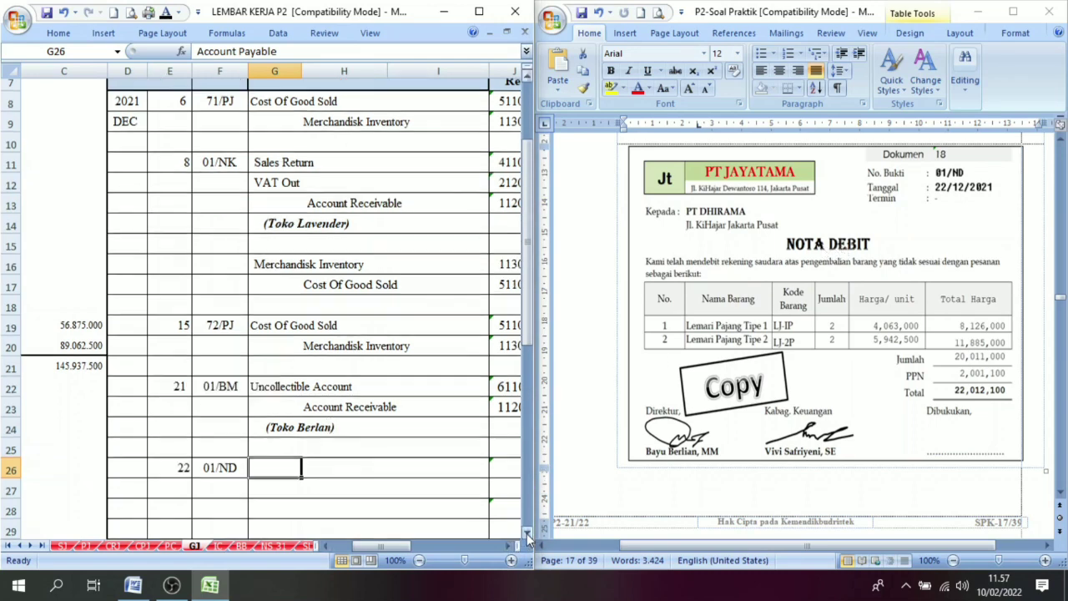
drag(267, 454, 343, 474)
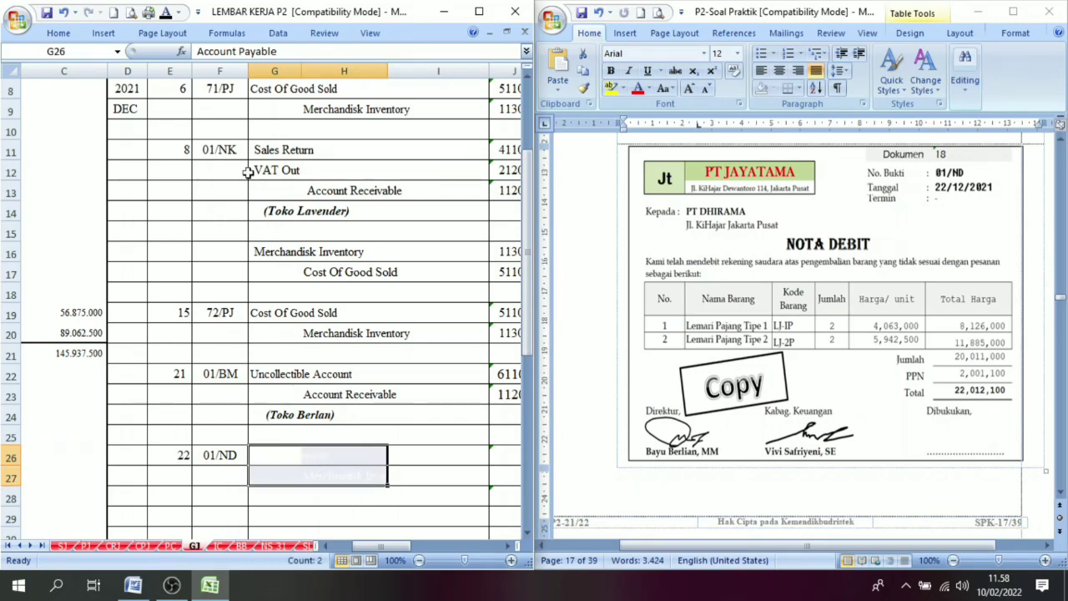
click(397, 437)
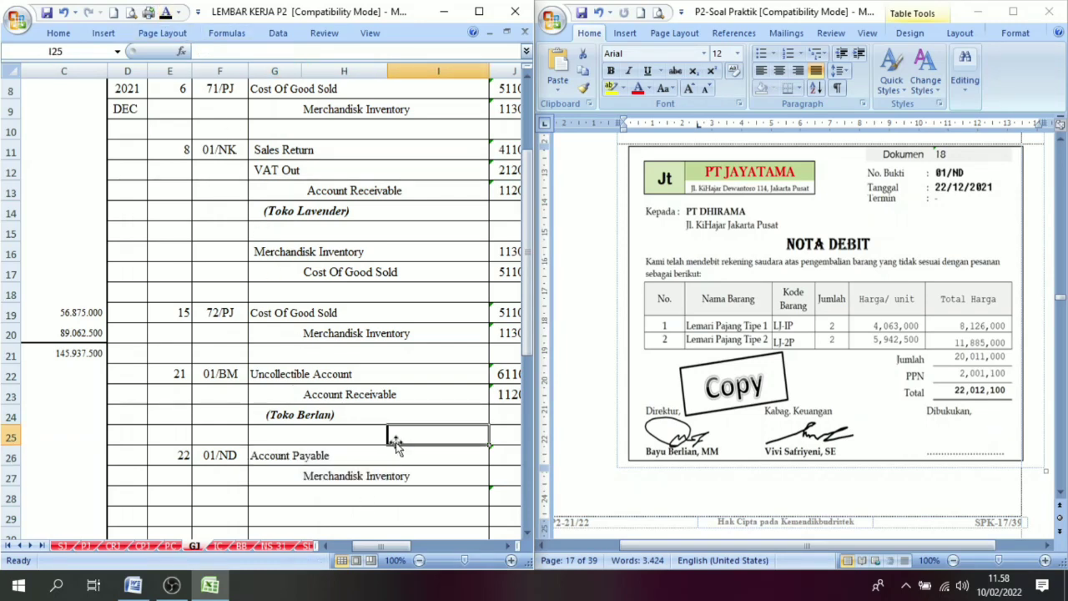
click(265, 452)
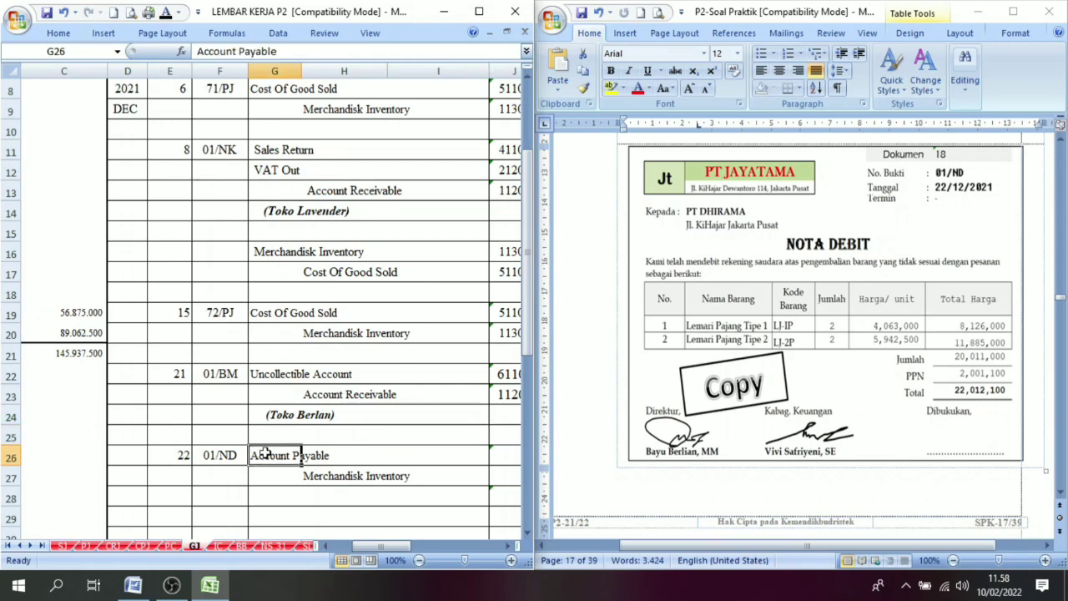
click(344, 478)
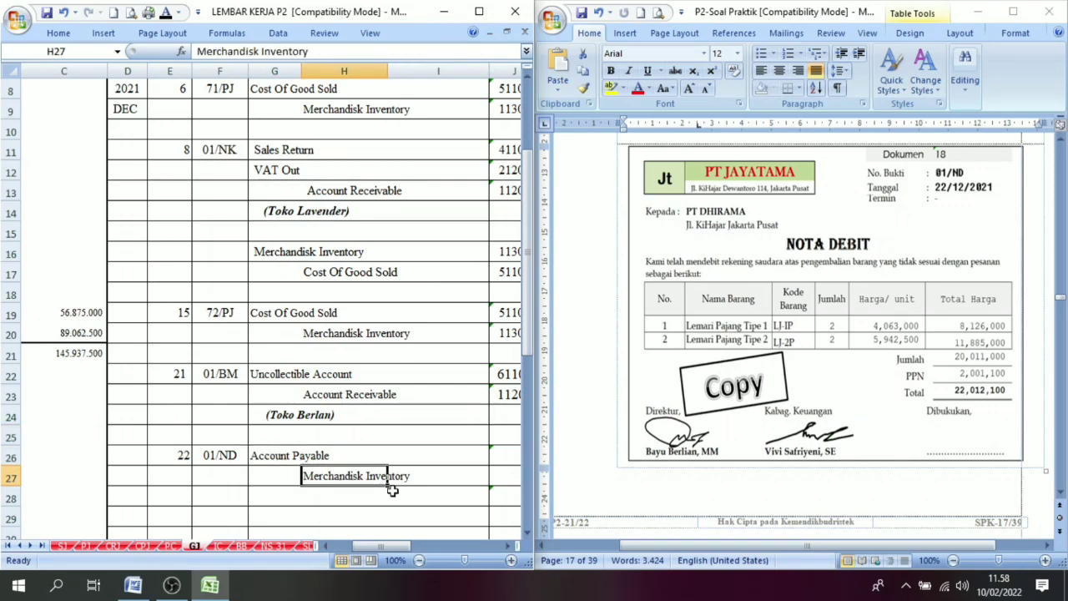
For the 01/ND entry, apply the black font colour to debit 22.012.100, credit 20.011.000 and account codes 21201 and 11301.
click(506, 546)
click(507, 546)
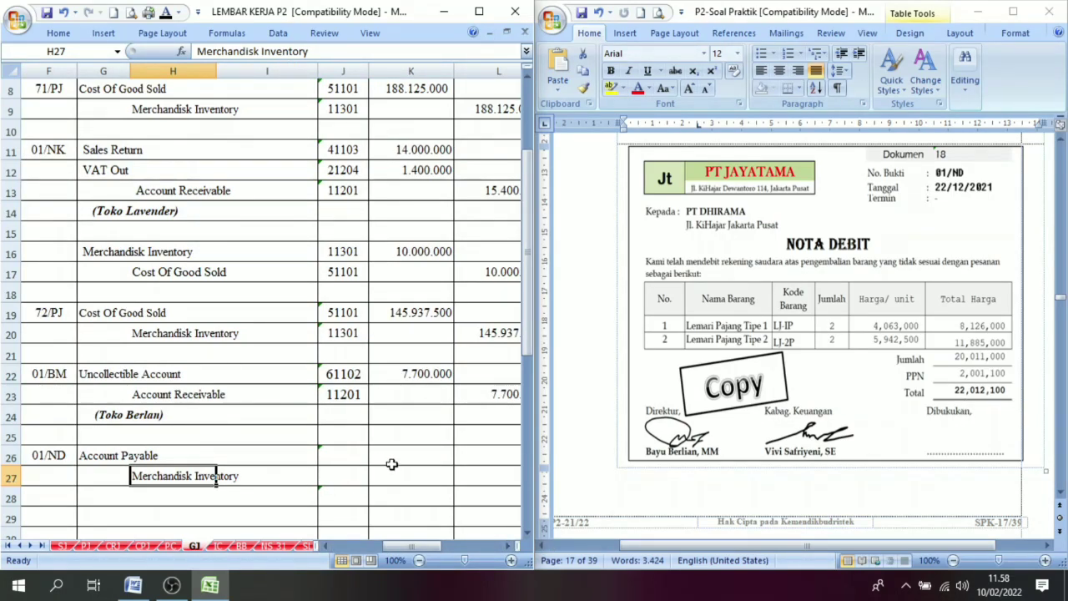
drag(391, 464, 484, 474)
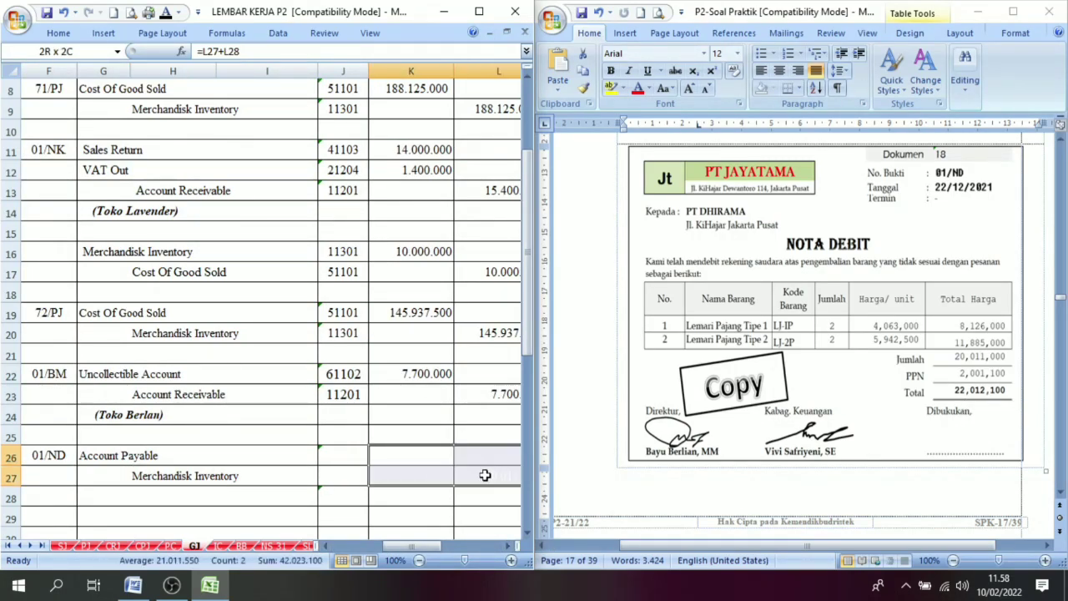
click(166, 14)
drag(337, 451, 337, 474)
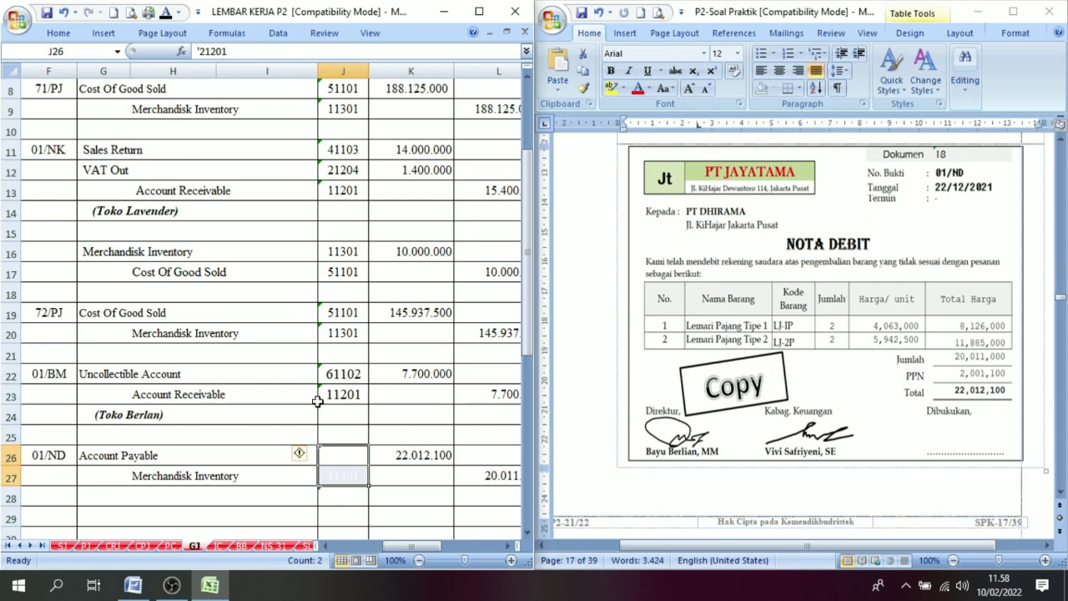
click(166, 15)
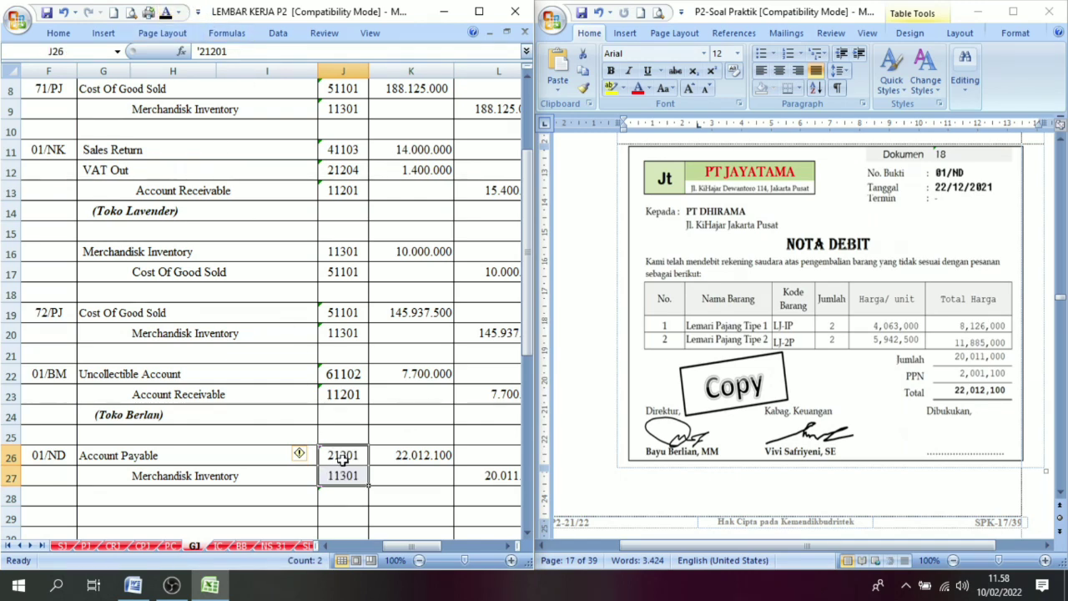
click(411, 470)
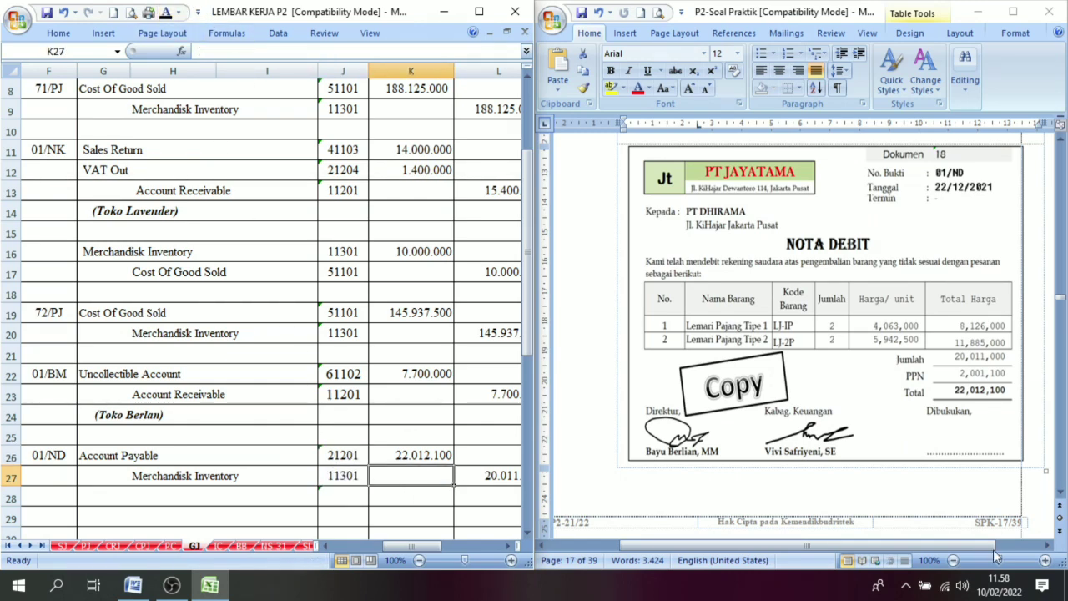
For document 19, apply the black font colour to day 23, evidence 03/UKK and Perbaikan Lantai Toko in row 10 of the PC sheet.
click(1062, 496)
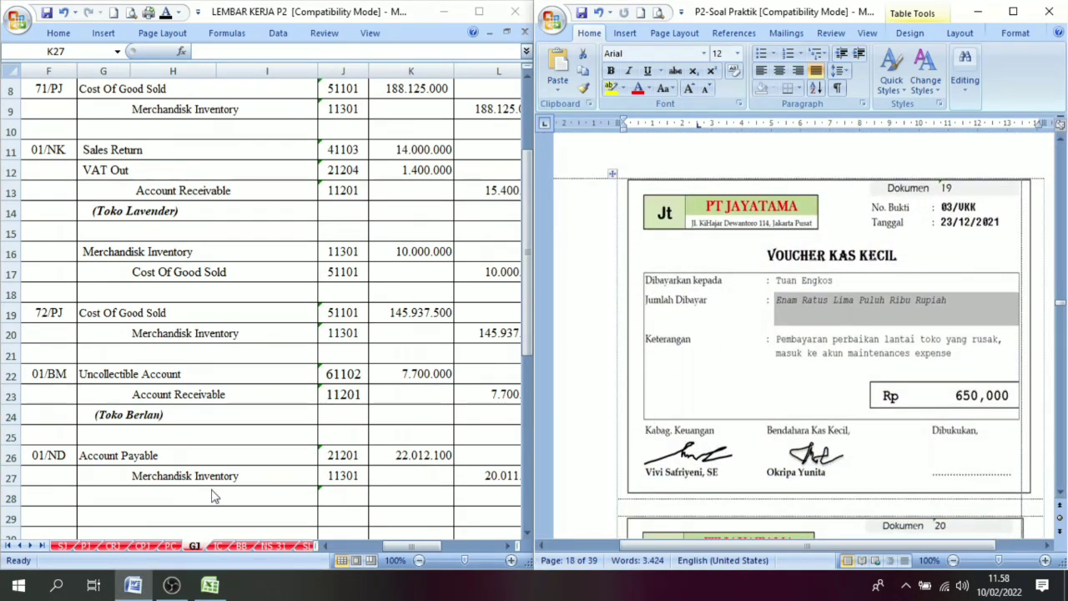
click(171, 546)
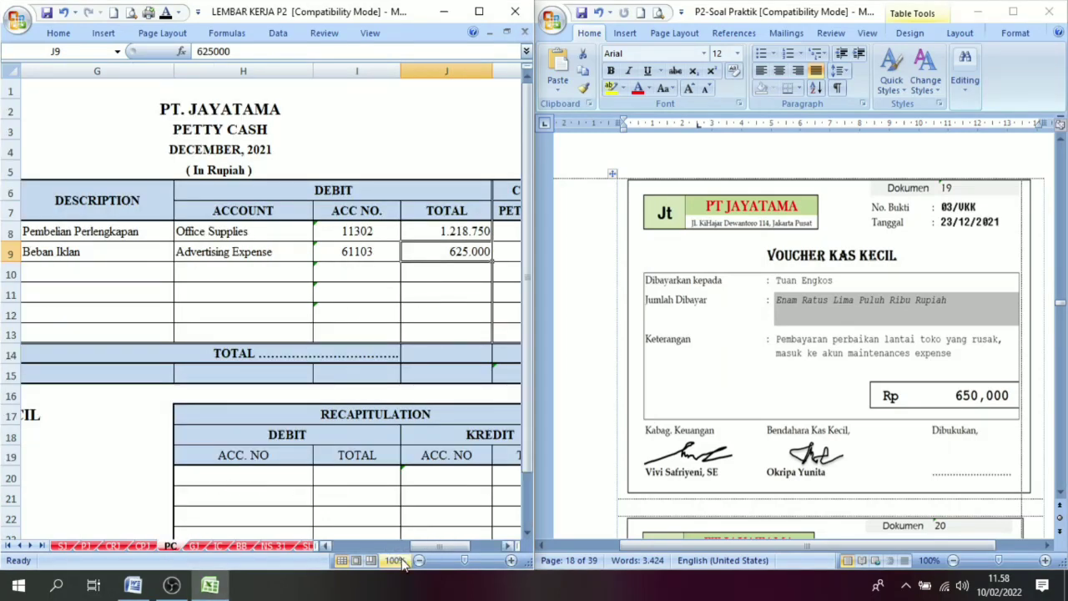
drag(434, 545, 392, 545)
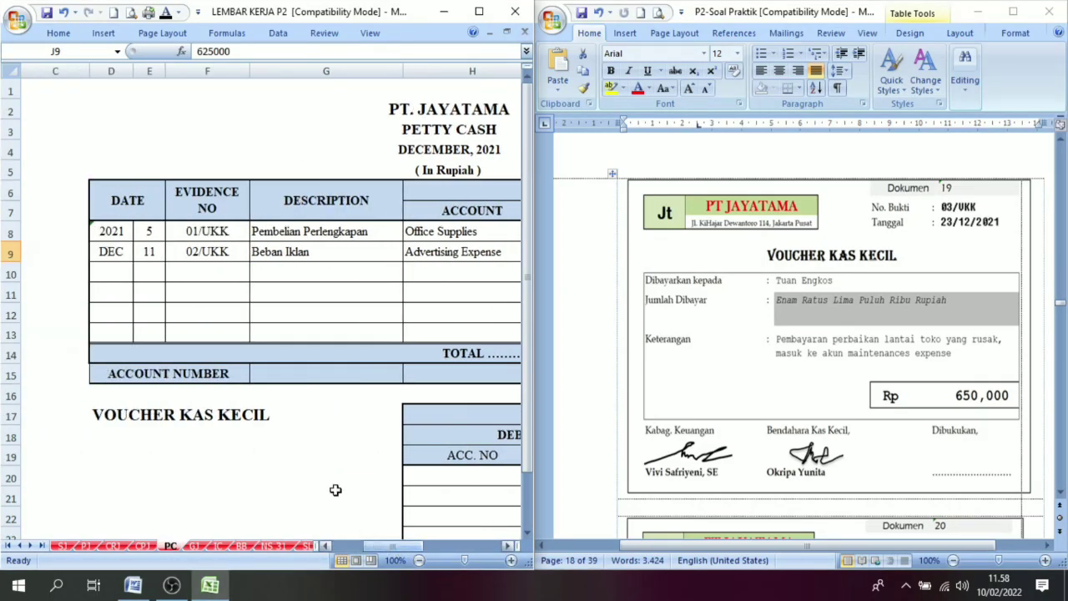
click(149, 271)
click(166, 15)
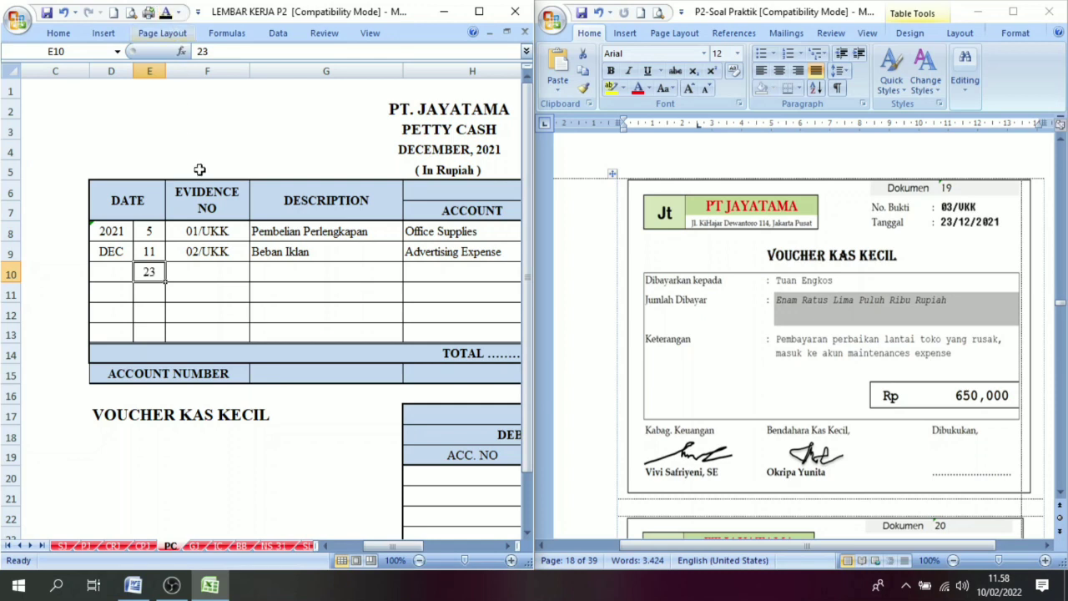
click(216, 273)
click(166, 15)
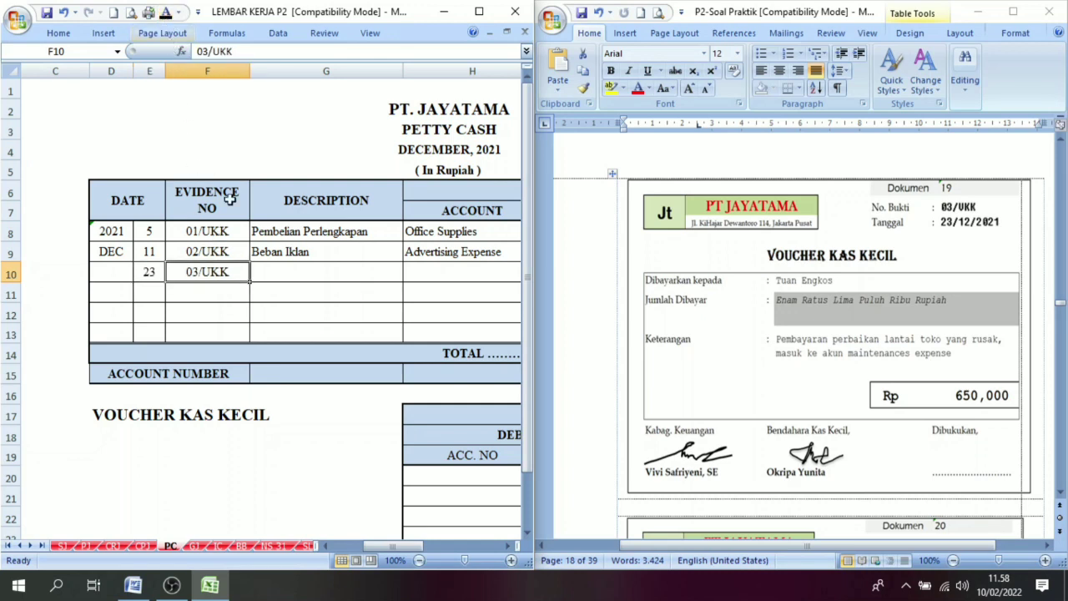
click(295, 275)
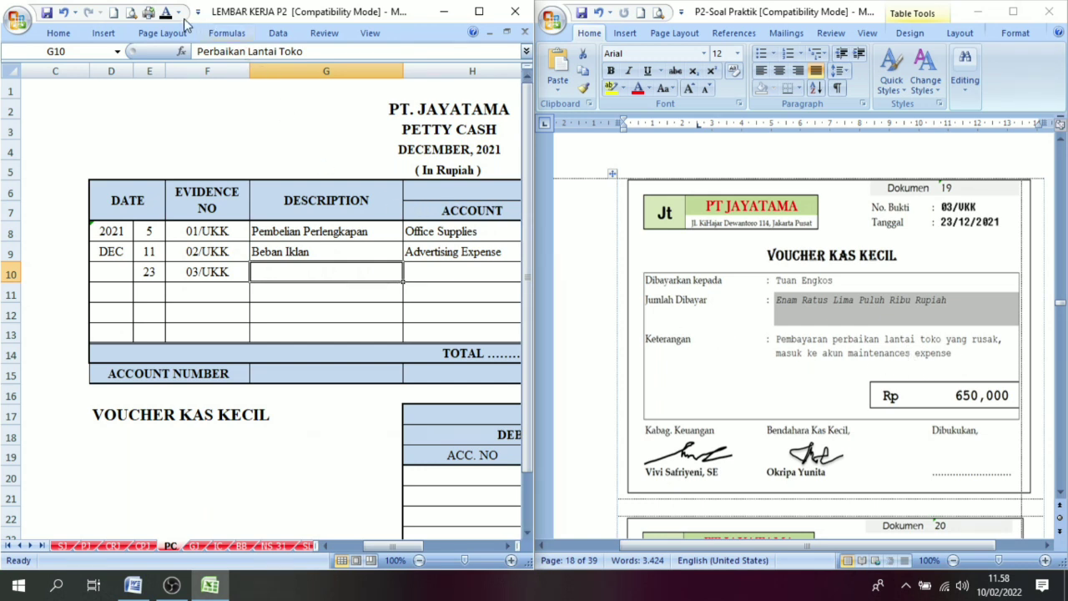
click(166, 14)
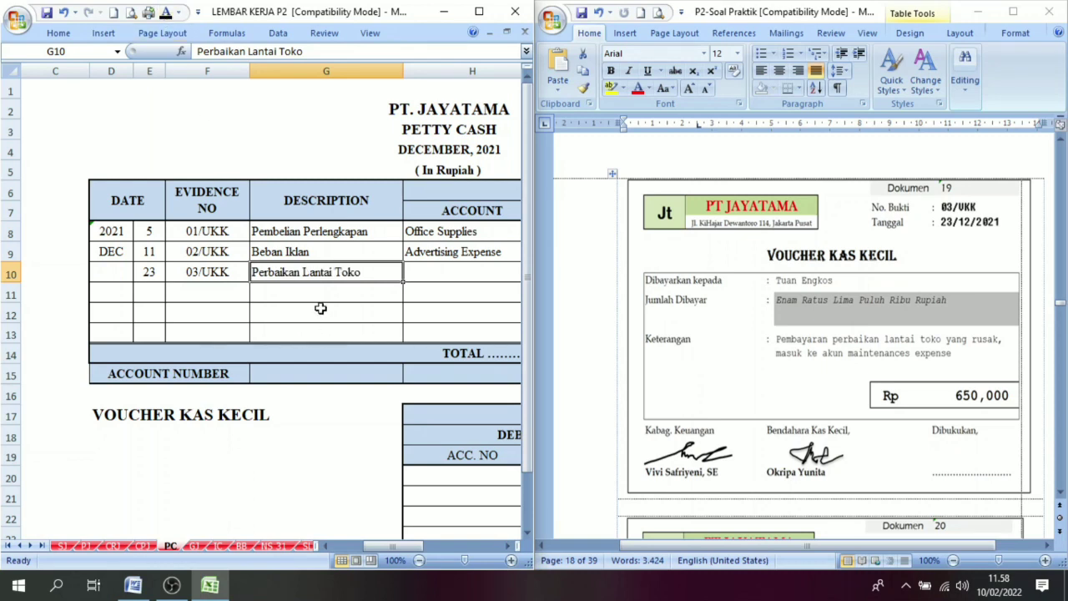
Apply the black font colour to the 650.000 petty cash credit in K10 for the 03/UKK row.
click(506, 546)
click(507, 546)
click(506, 546)
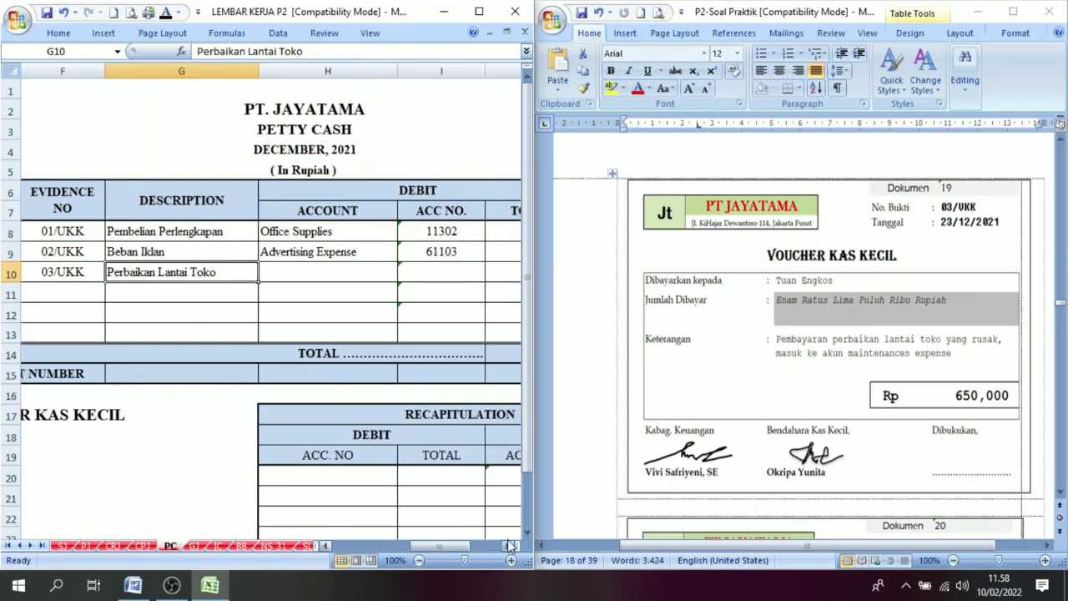
click(506, 546)
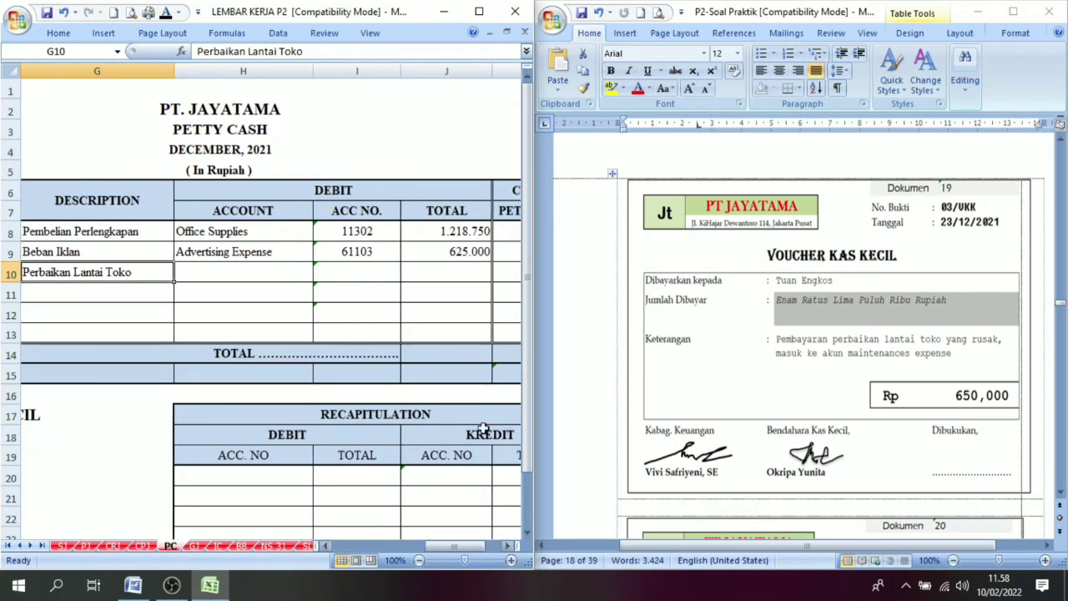
click(506, 546)
click(382, 267)
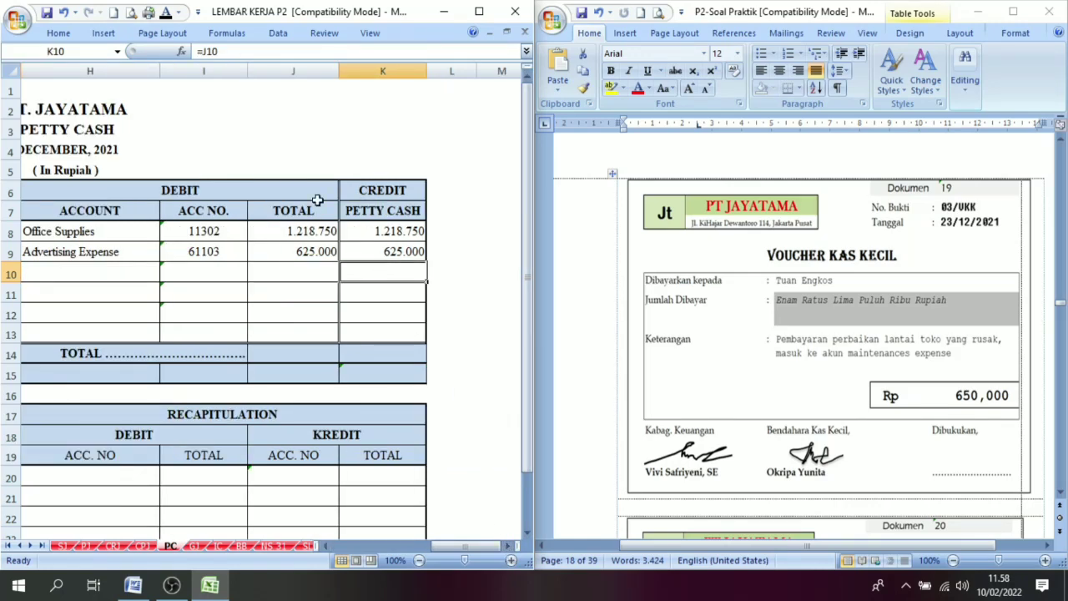
text(650000)
key(ctrl+Return)
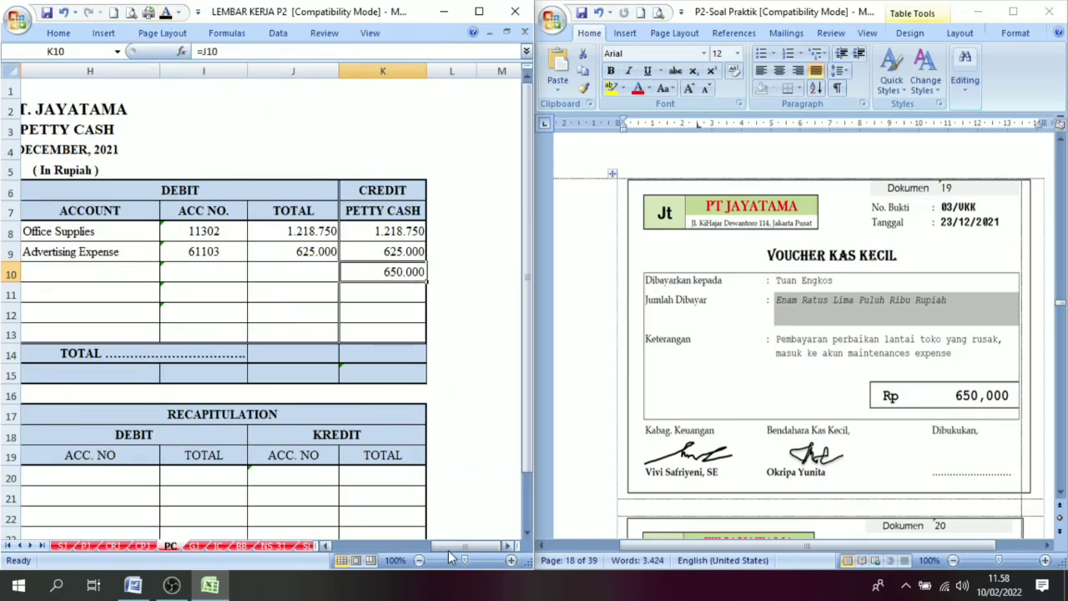
For the debit side of 03/UKK, apply the black font colour to Maintenance Expense, account number 61105 and total 650.000 in row 10.
drag(451, 546, 432, 543)
click(245, 275)
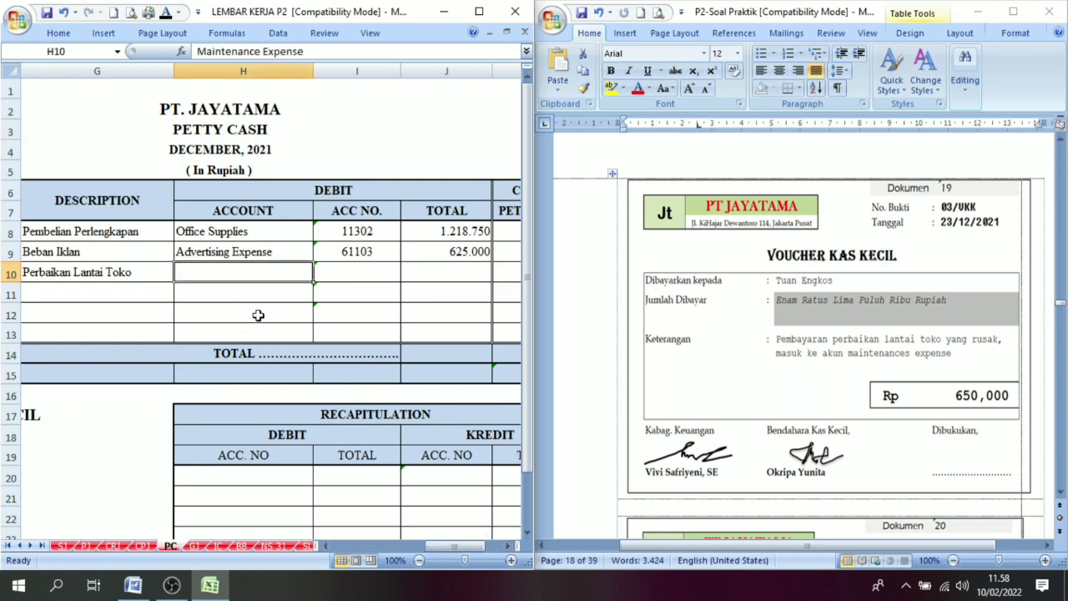
click(165, 14)
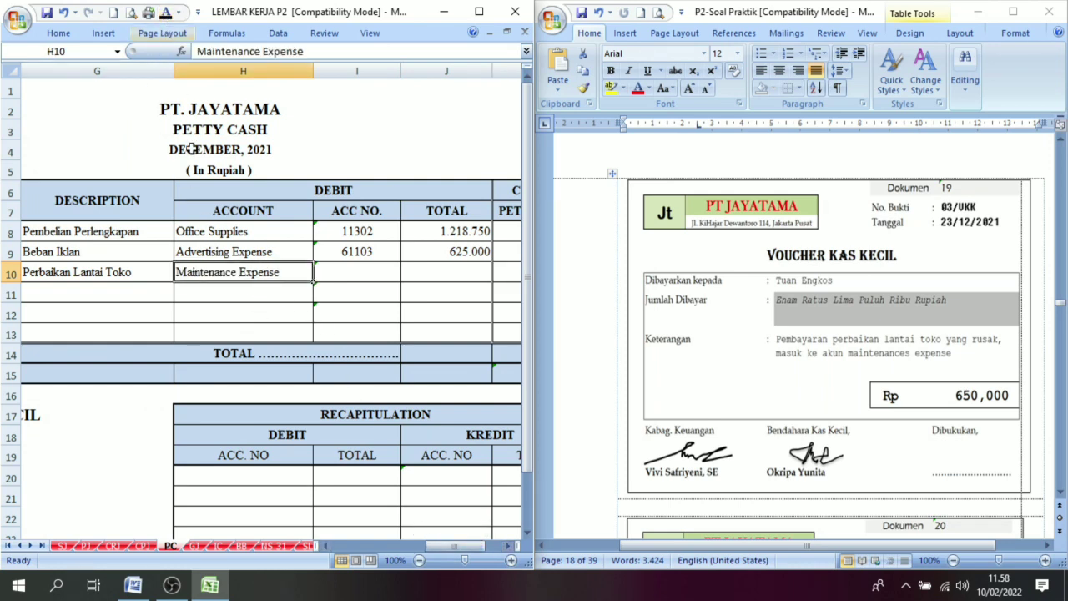
click(337, 274)
text('61105)
key(ctrl+Return)
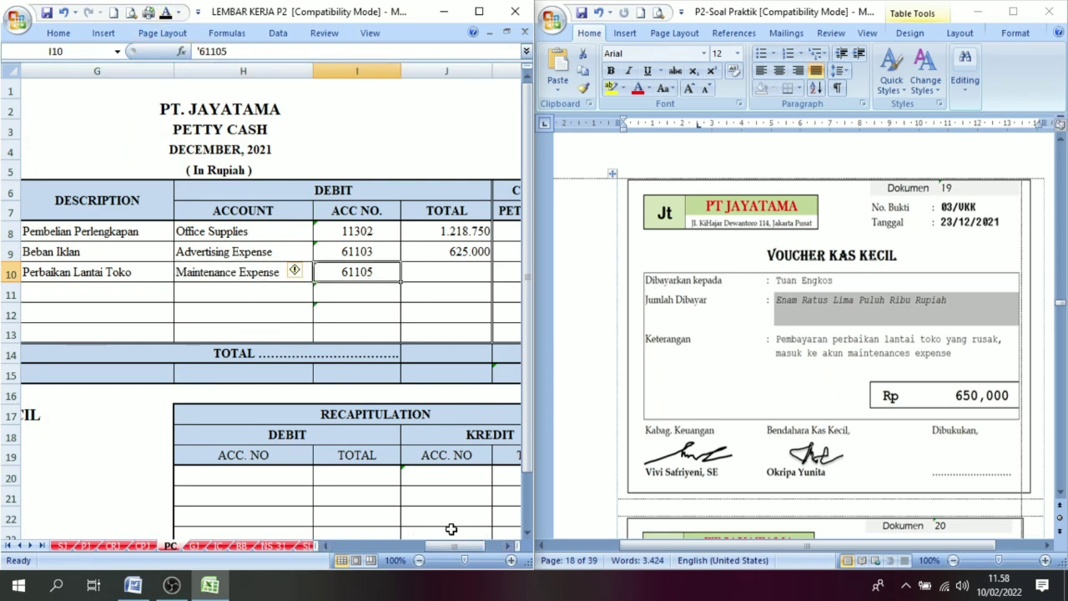
click(433, 281)
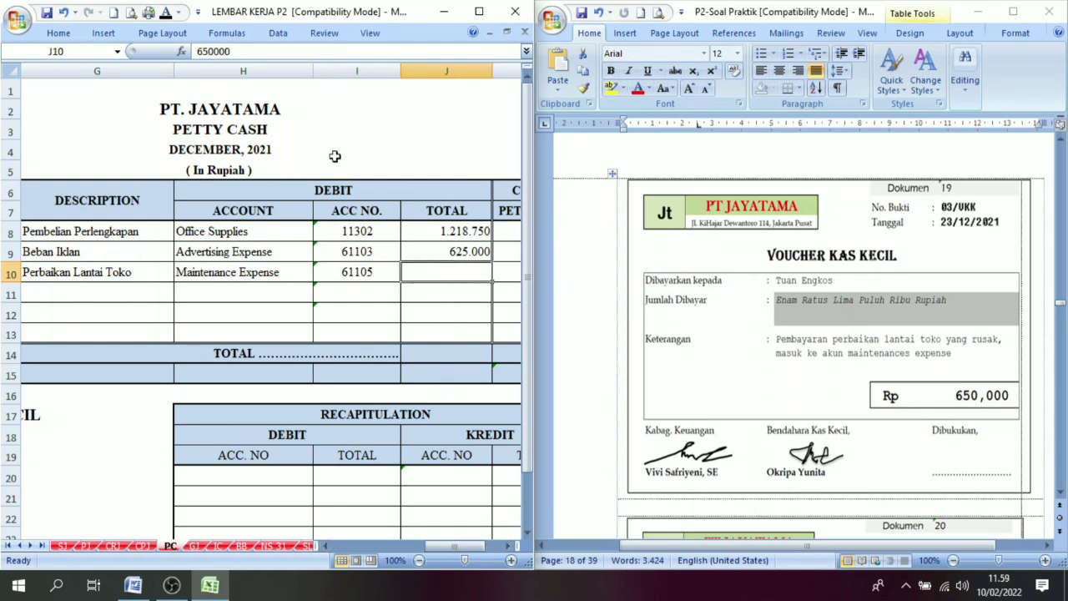
text(650000)
key(ctrl+Return)
For document 20, apply the black font colour to day 24, invoice 73/PJ and Toko Armida in row 11 of the sales journal.
scroll(1061, 492, down, 7)
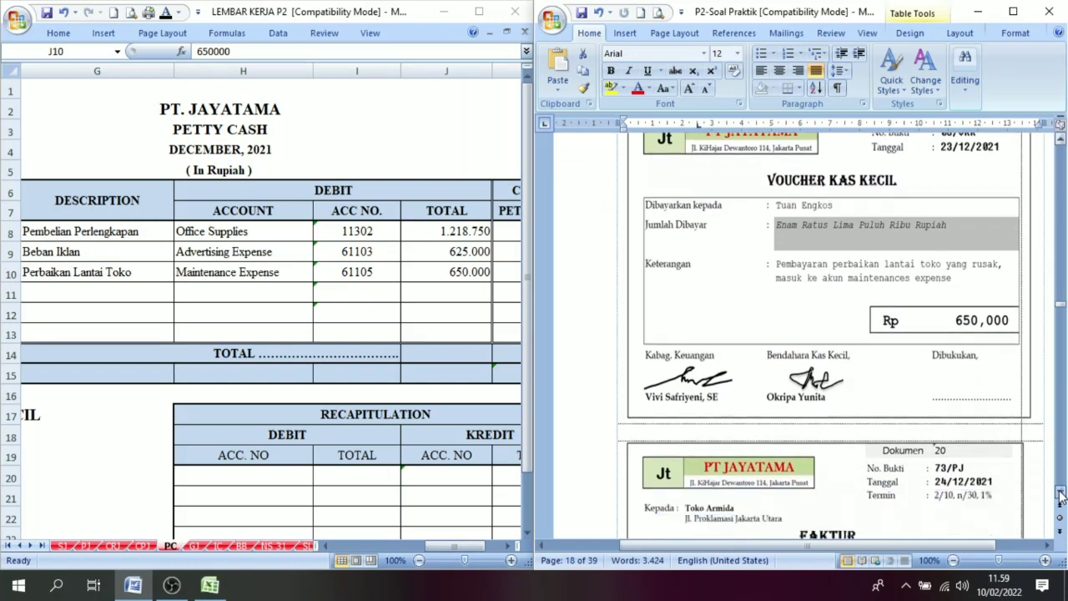
scroll(1062, 494, down, 2)
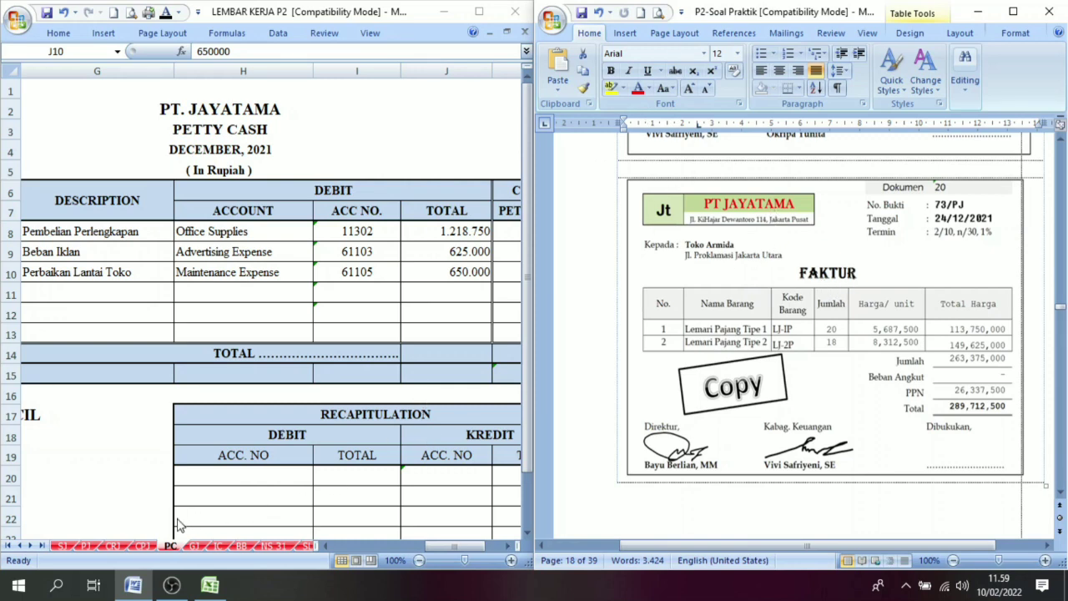
click(63, 546)
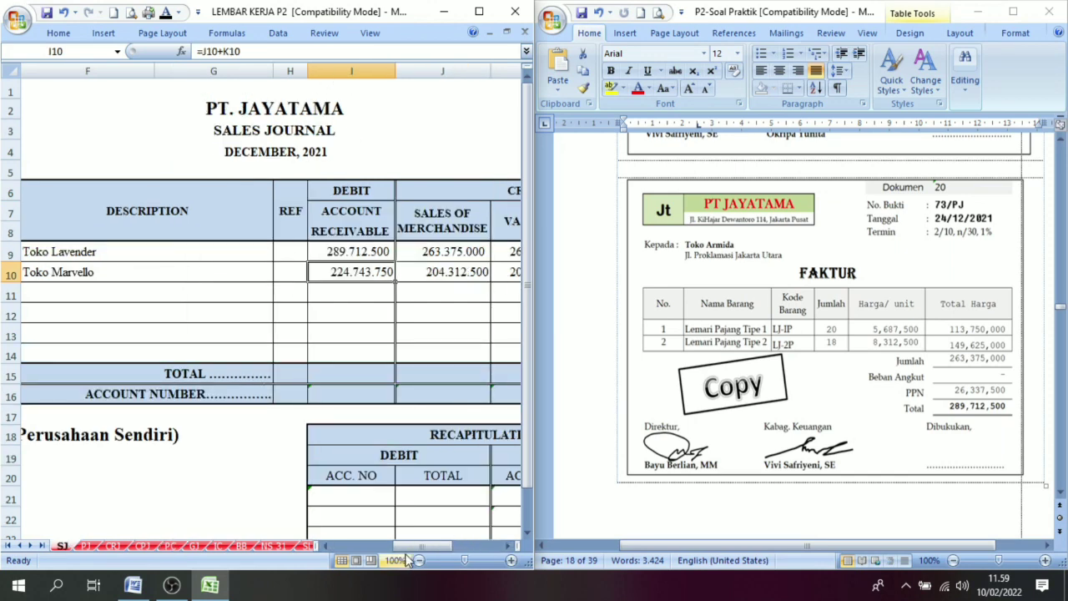
drag(417, 545, 373, 545)
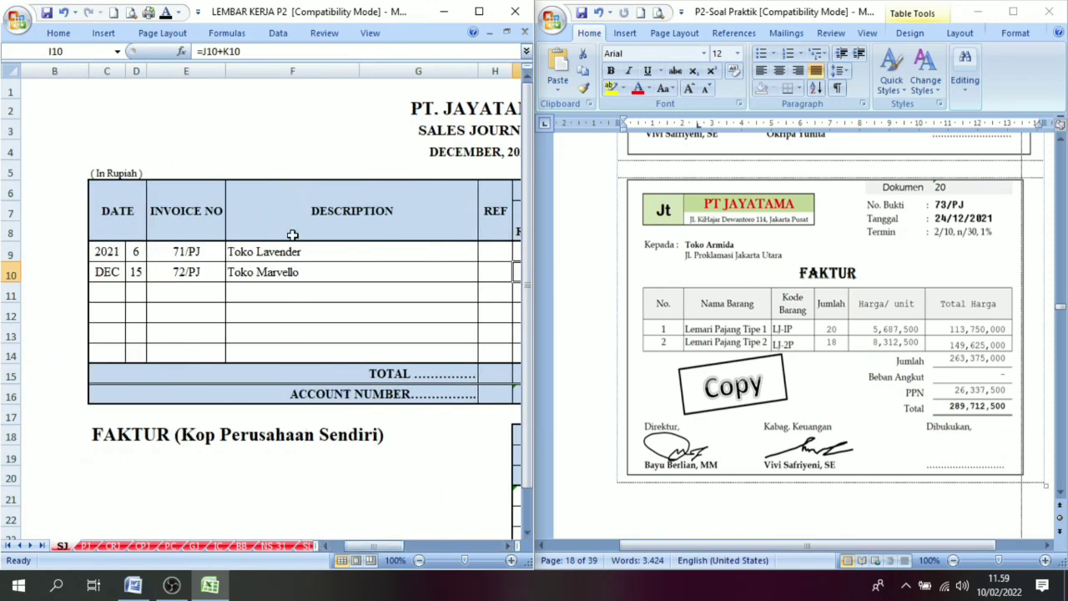
click(136, 293)
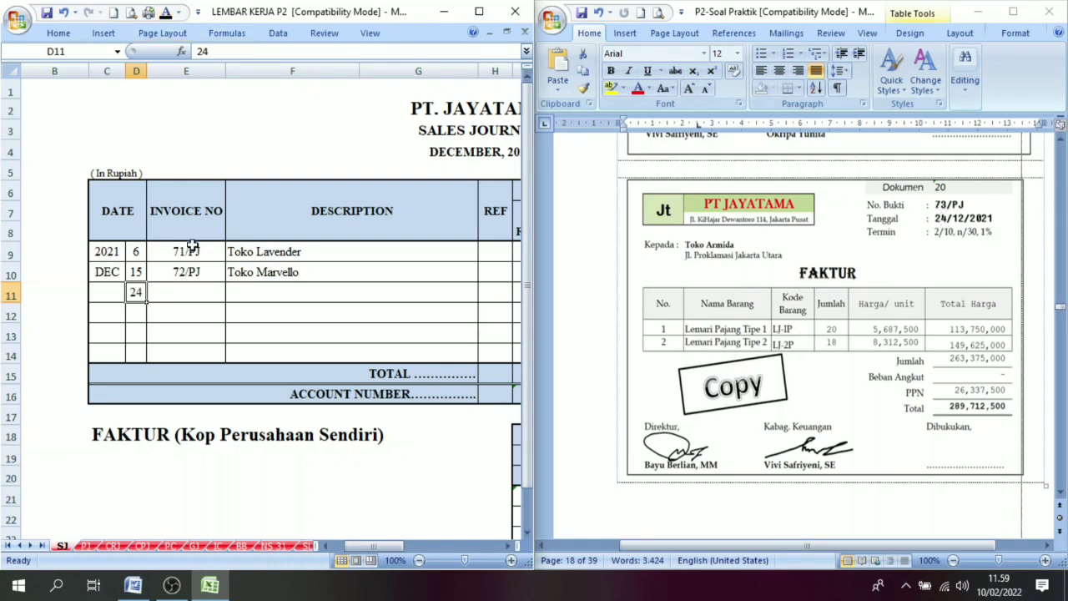
click(186, 289)
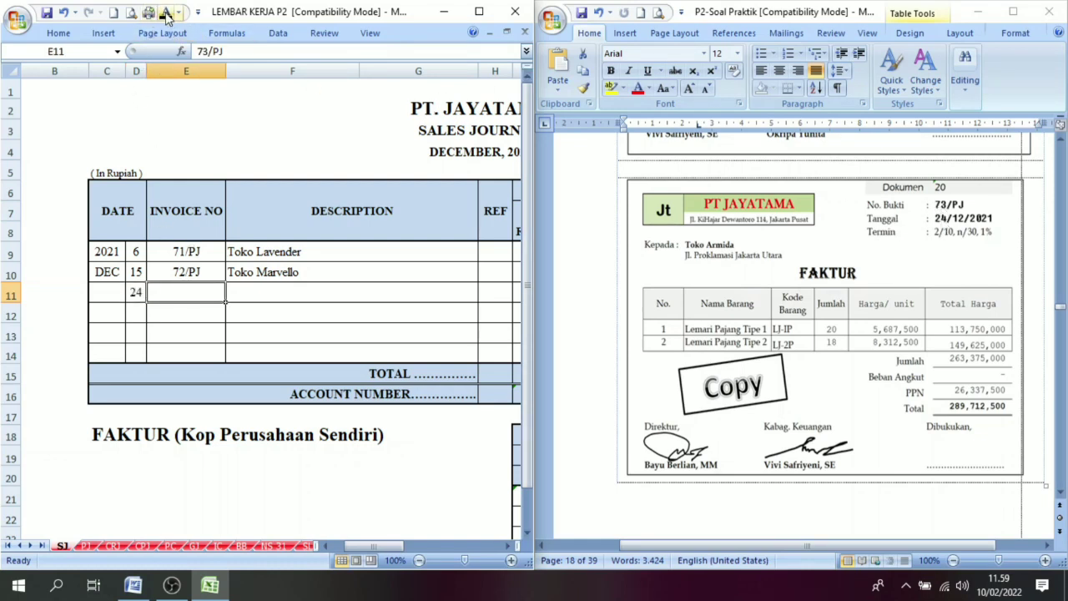
text(73/PJ)
key(ctrl+Return)
click(261, 293)
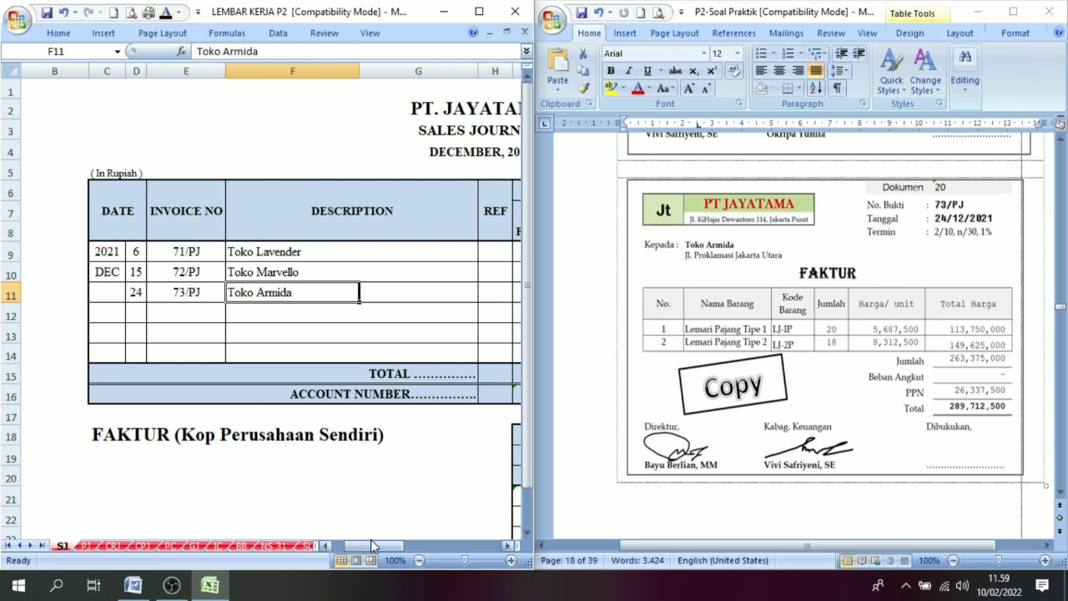
drag(375, 545, 429, 547)
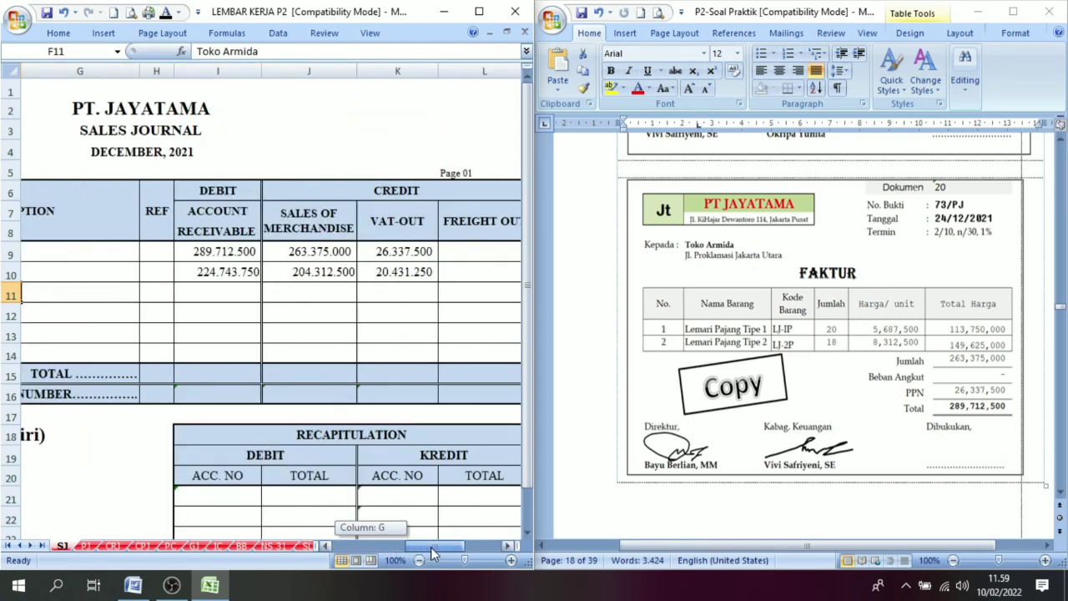
For invoice 73/PJ in sales journal row 11, apply the black font colour to sales 263.375.000, VAT-Out 26.337.500 and account receivable 289.712.500.
click(319, 293)
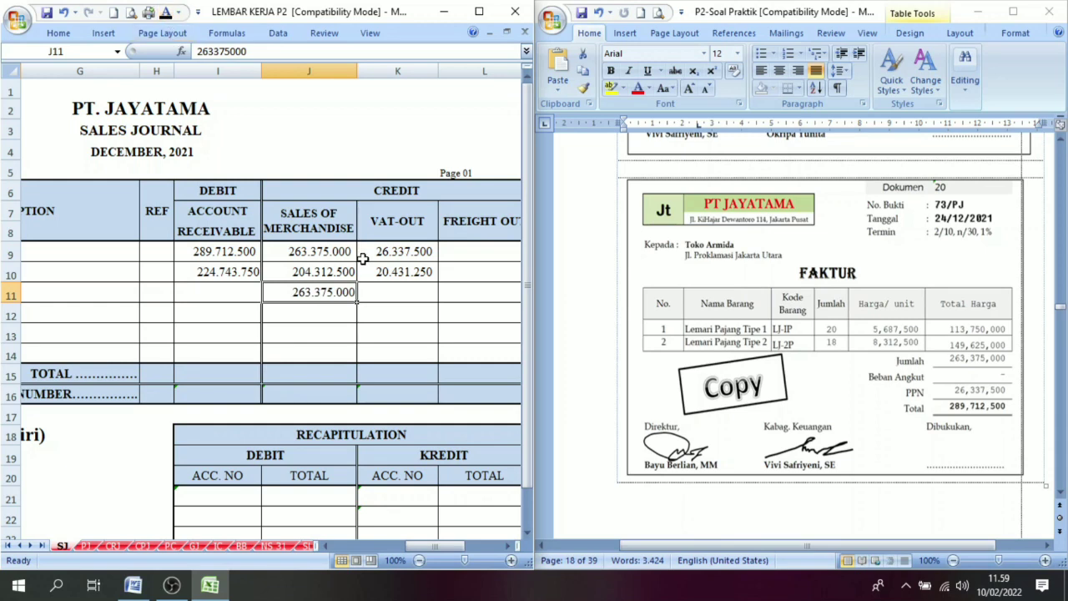
click(404, 294)
text(26337500)
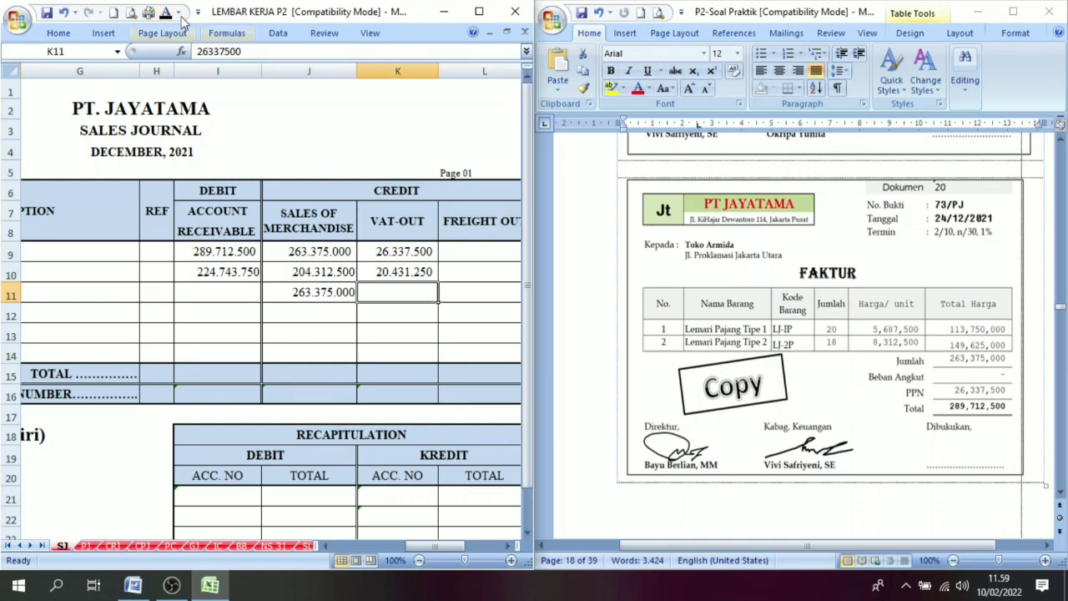
click(231, 298)
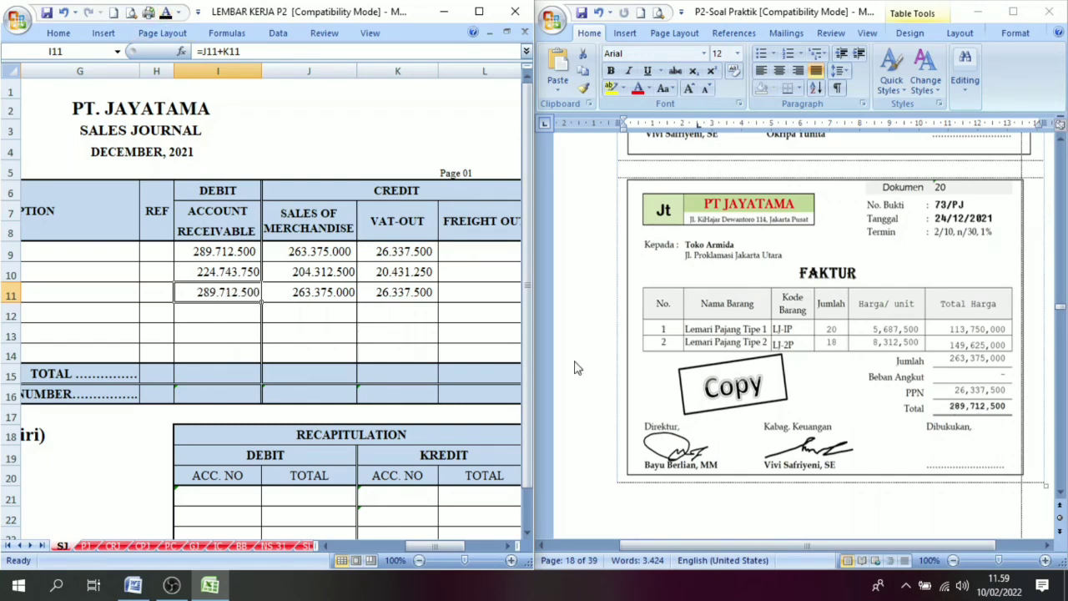
drag(319, 292, 367, 293)
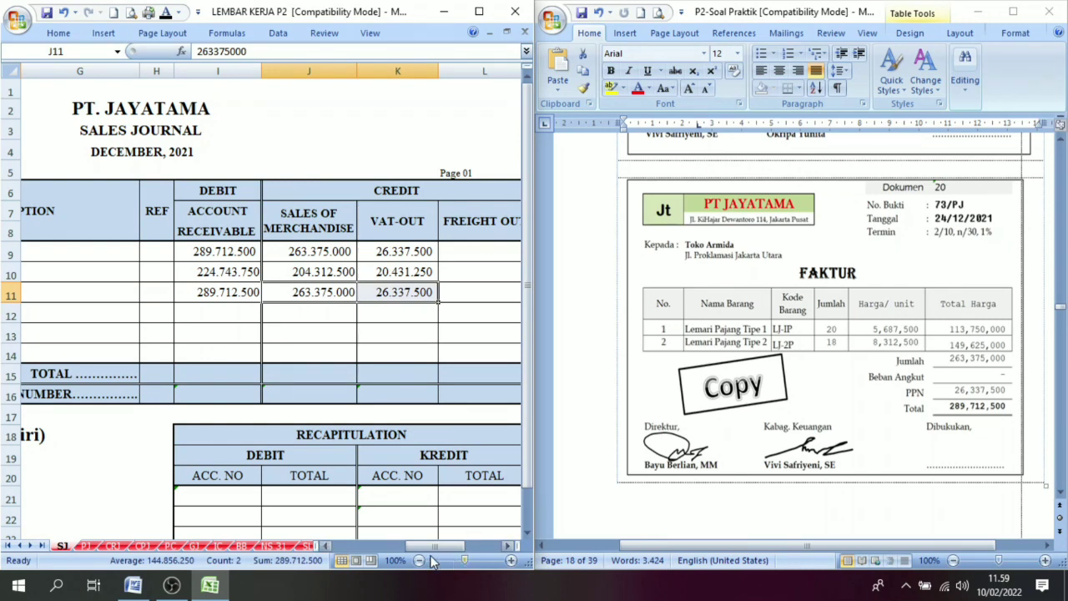
click(1062, 492)
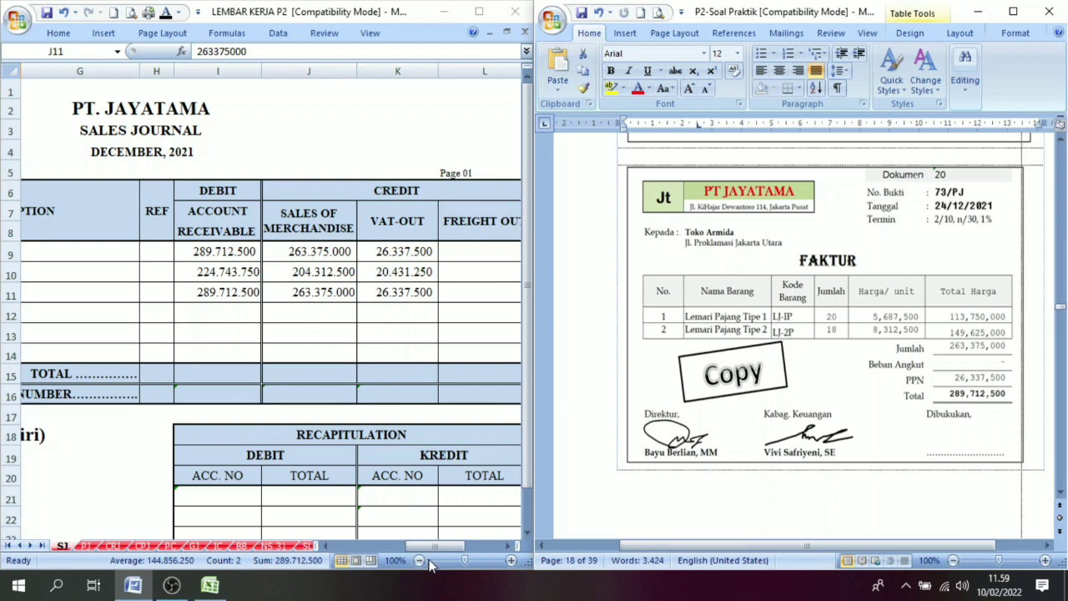
click(327, 547)
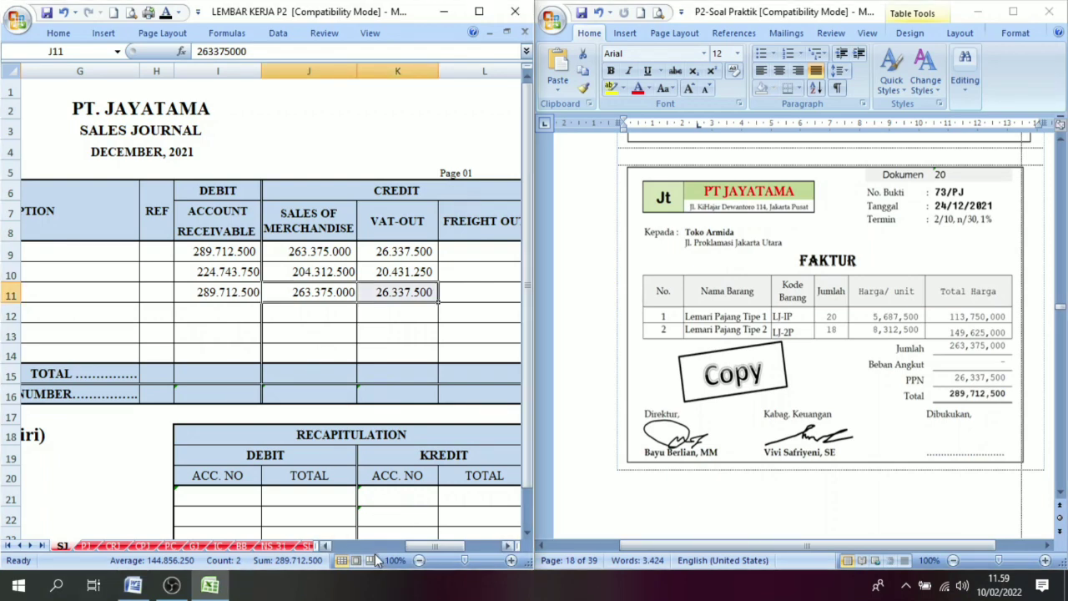
click(389, 292)
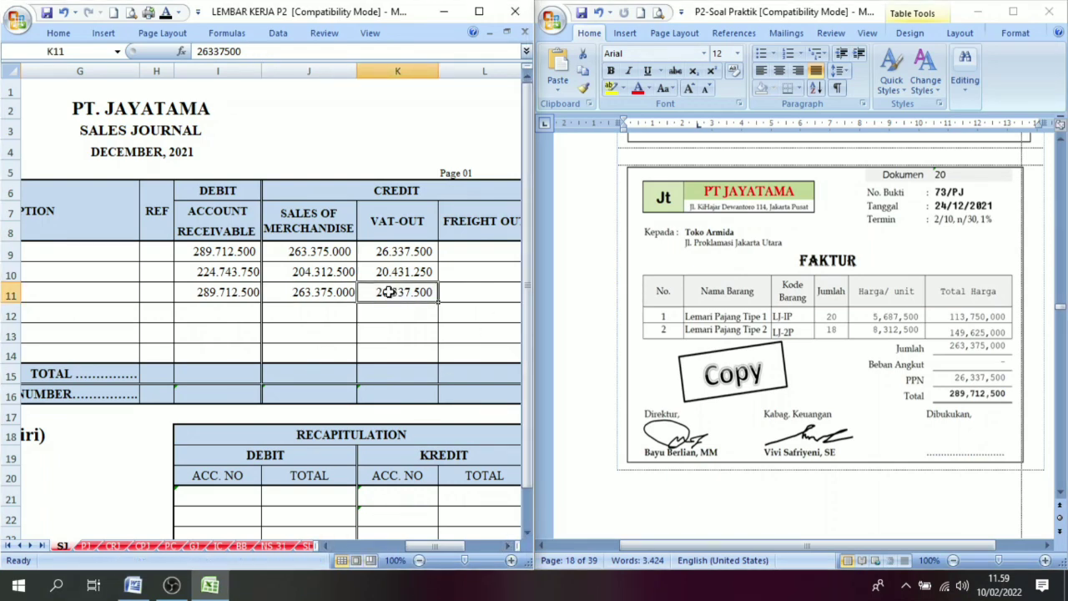
Open the GJ sheet and compare the day 22 entry 01/ND with PT Dhirama's debit note in the question document.
click(194, 546)
drag(387, 544, 354, 544)
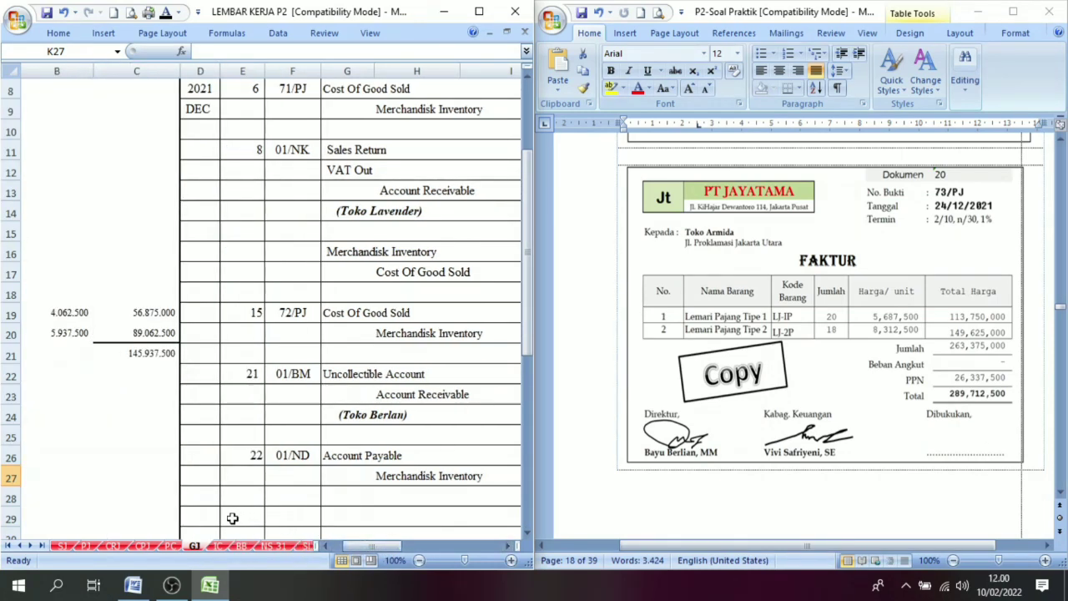
click(232, 518)
click(248, 499)
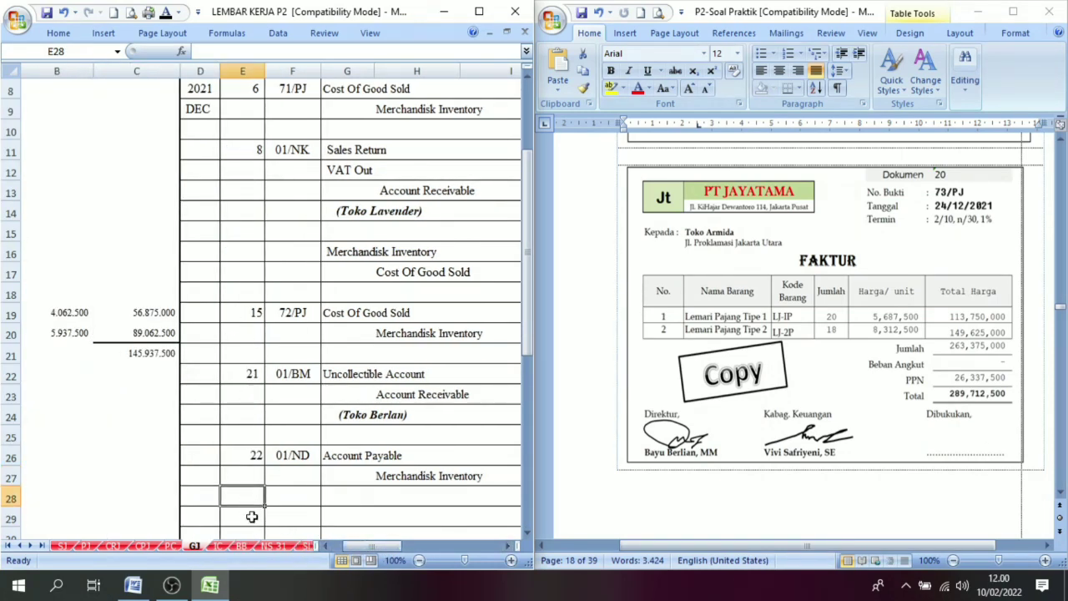
scroll(494, 507, down, 1)
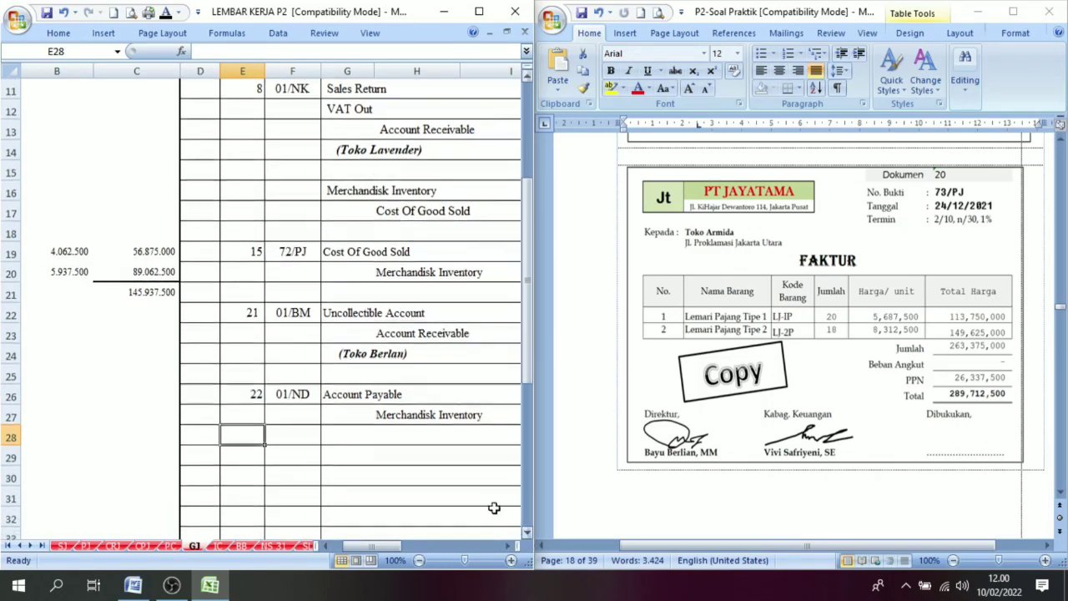
click(350, 434)
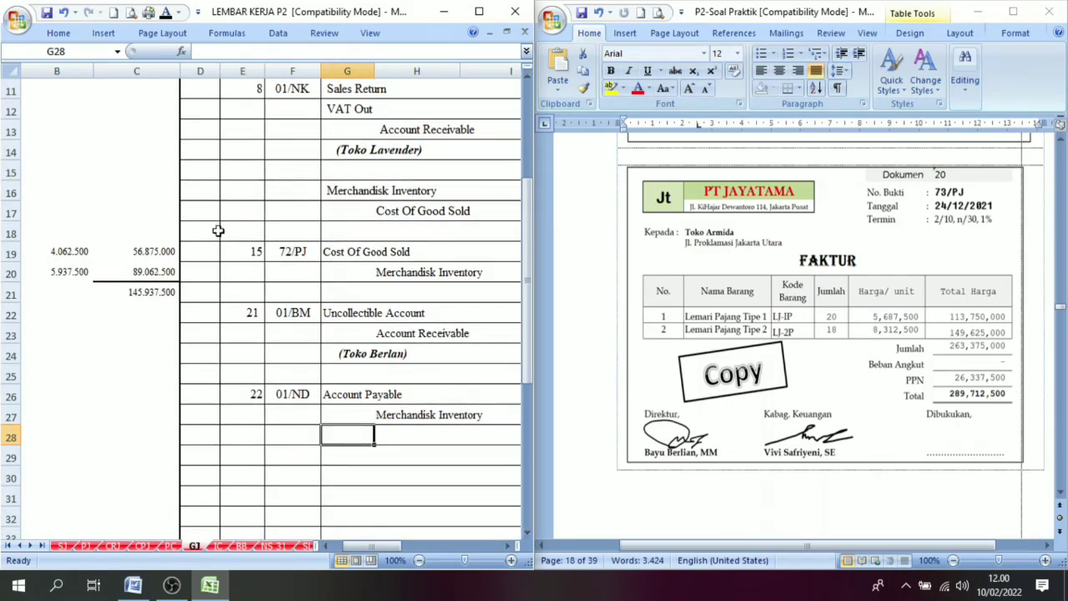
click(390, 434)
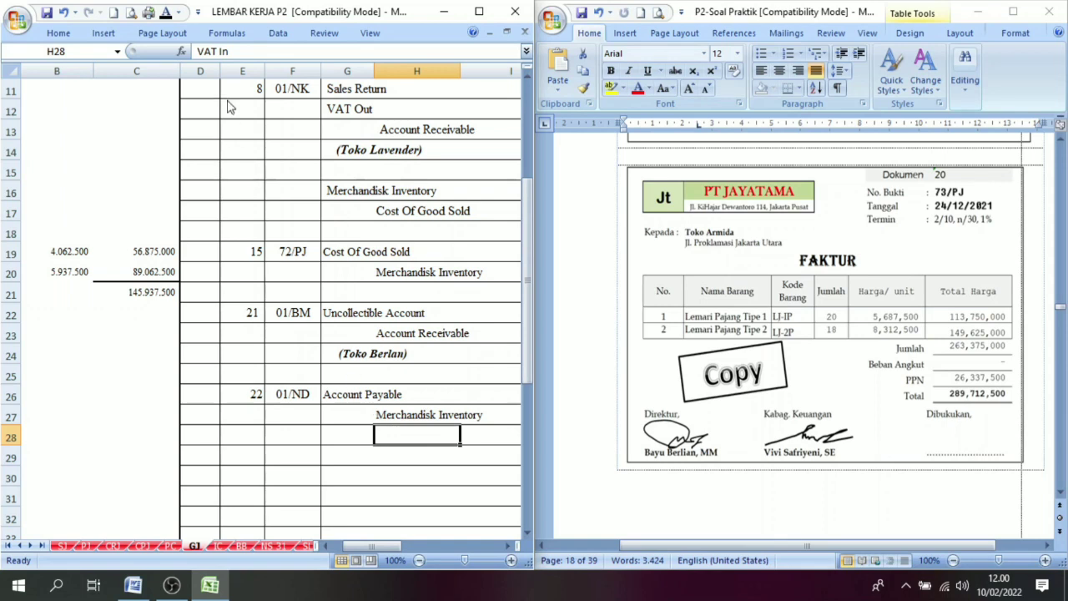
drag(341, 389, 396, 412)
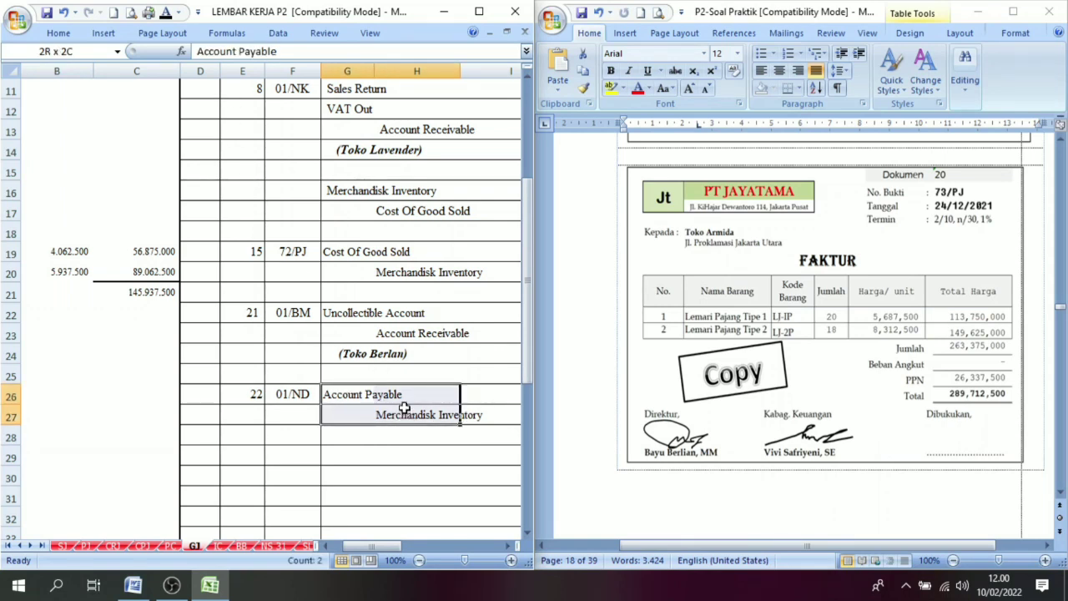
drag(403, 407, 404, 407)
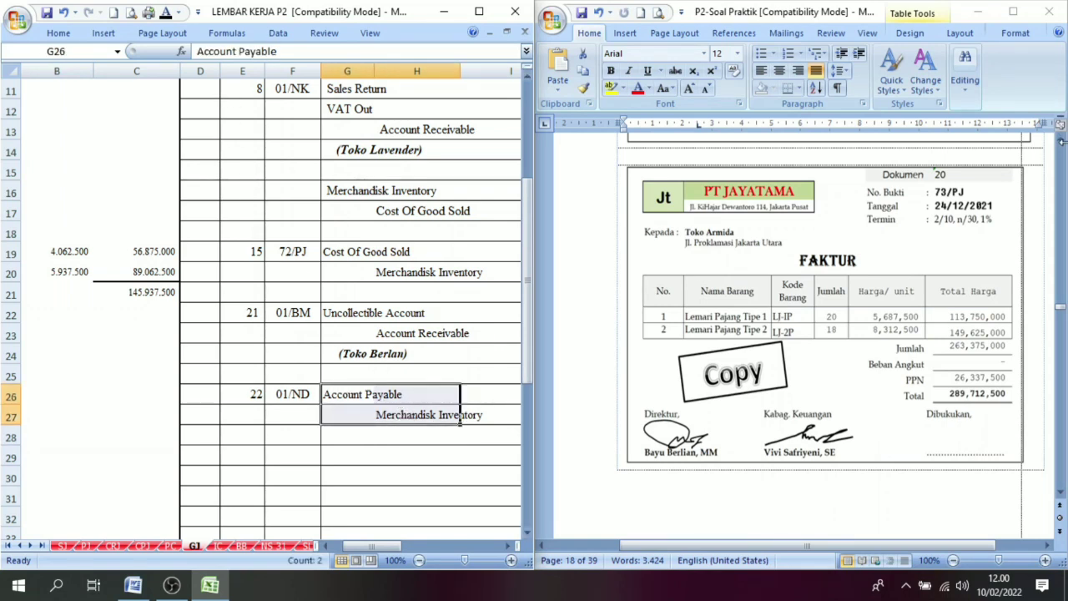
click(1063, 214)
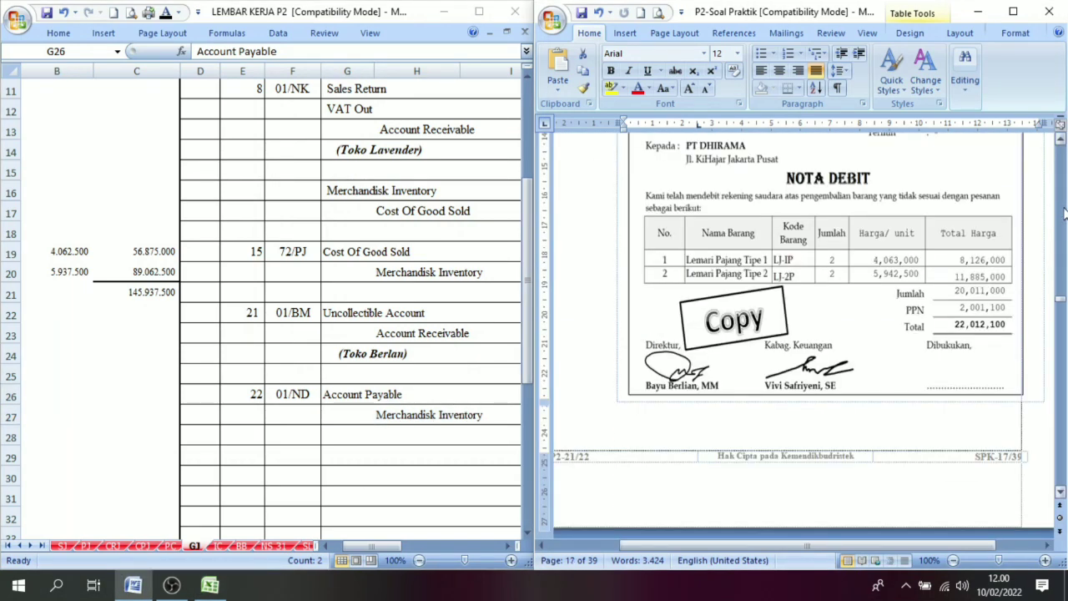
click(1060, 140)
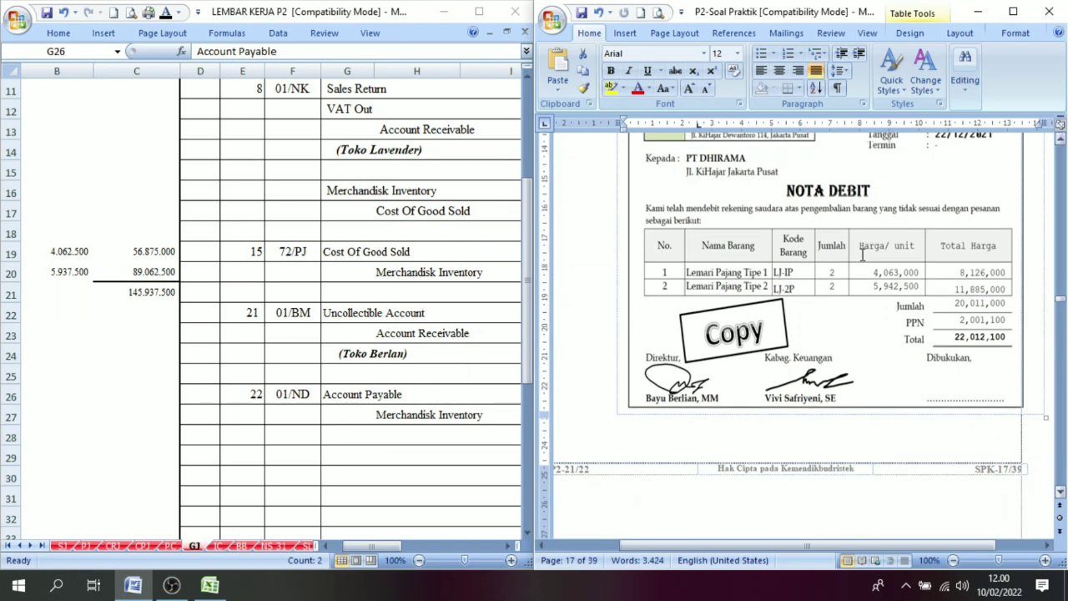
For 01/ND in row 28 of the general journal, apply the black font colour to VAT In and its 2.001.100 credit.
click(396, 431)
click(412, 442)
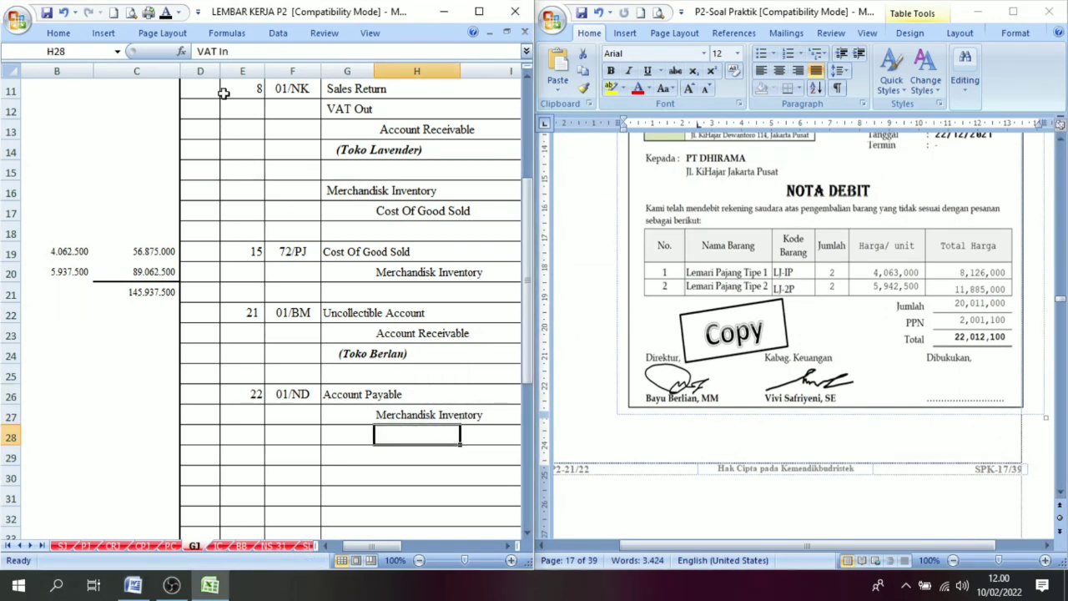
key(alt+7)
drag(396, 544, 454, 544)
click(382, 430)
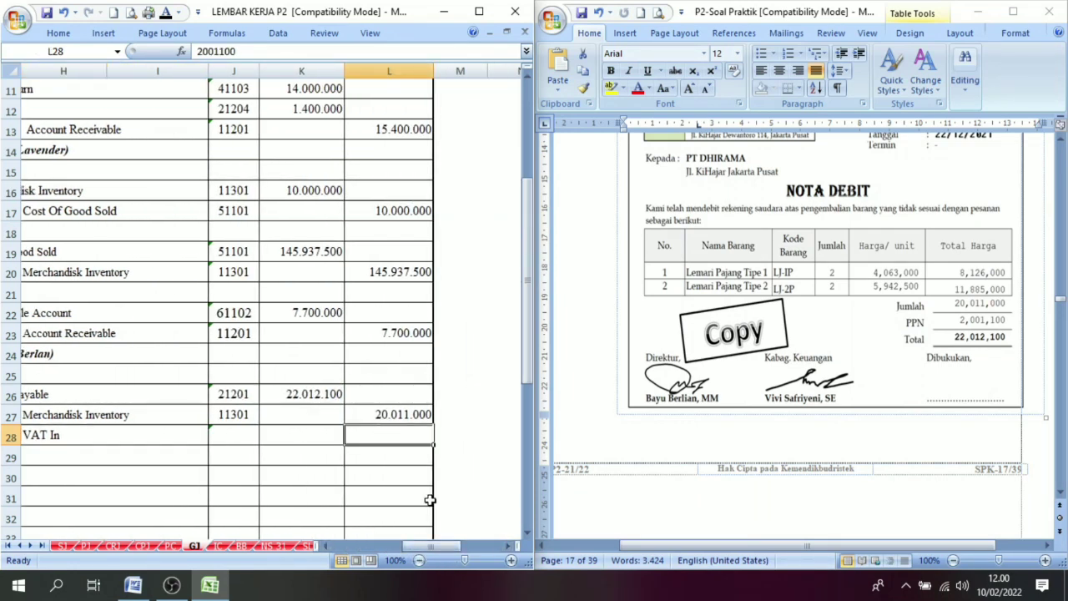
text(2001100)
key(ctrl+Return)
Check the supplier on the debit note and apply the black font colour to the (PT. Dhirama) note in G29.
drag(438, 546, 407, 547)
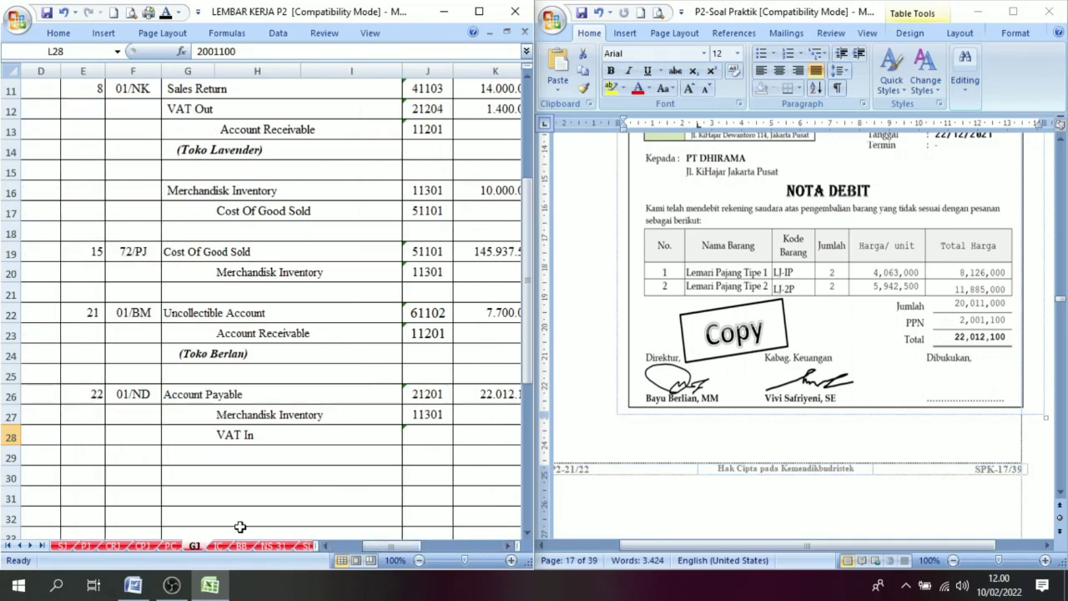
click(1064, 438)
click(1063, 438)
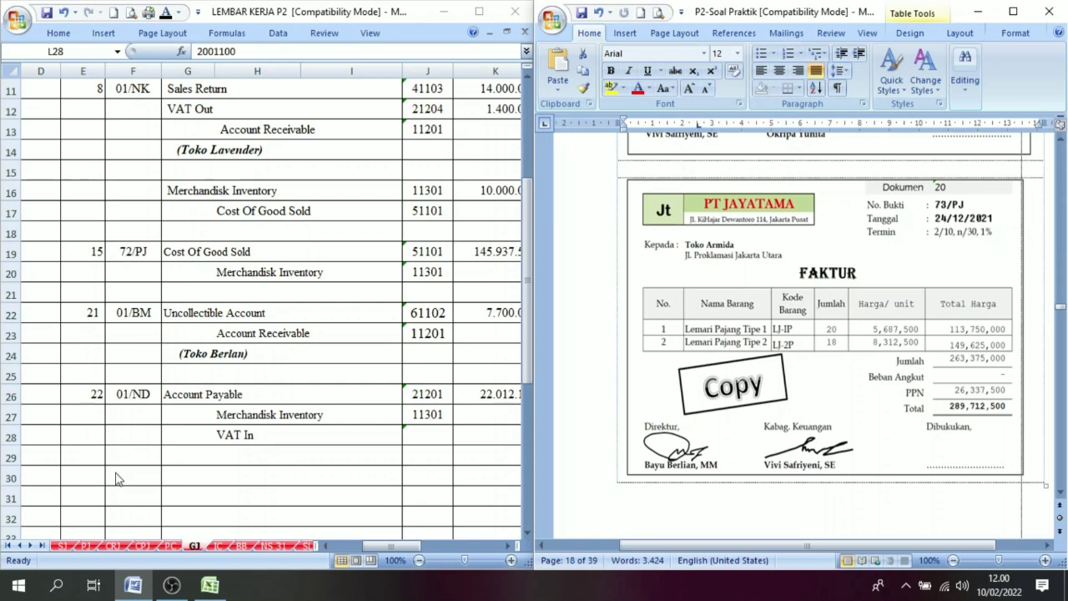
click(176, 455)
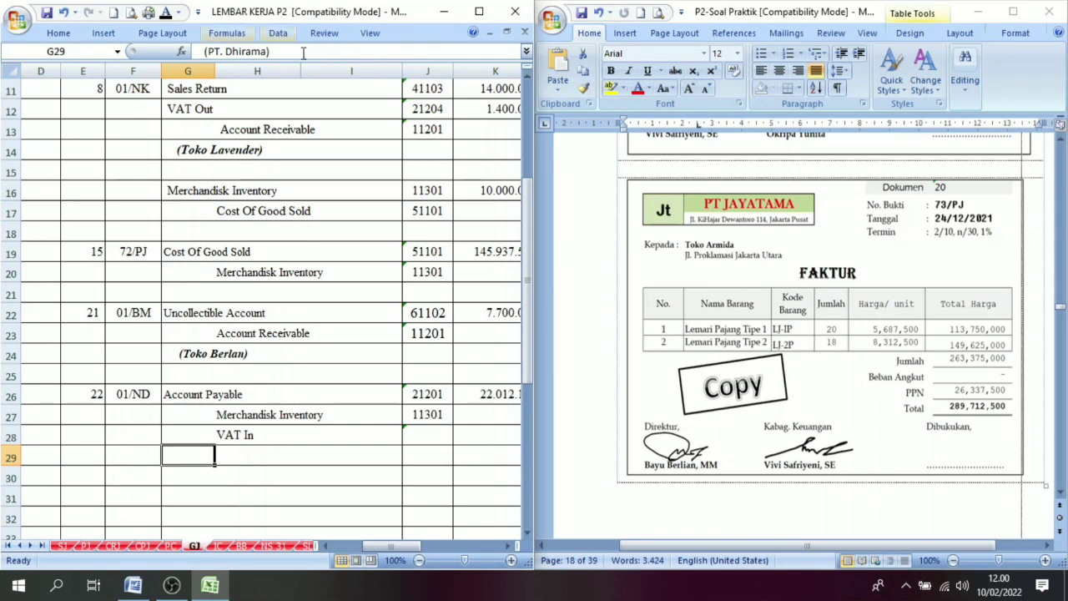
click(1062, 192)
click(1062, 191)
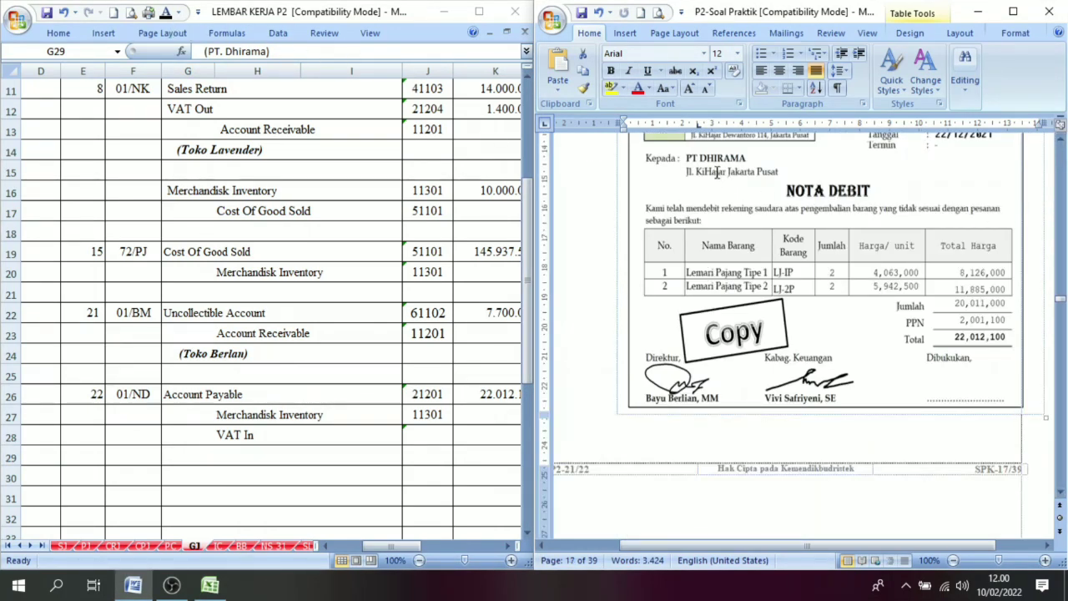
click(165, 31)
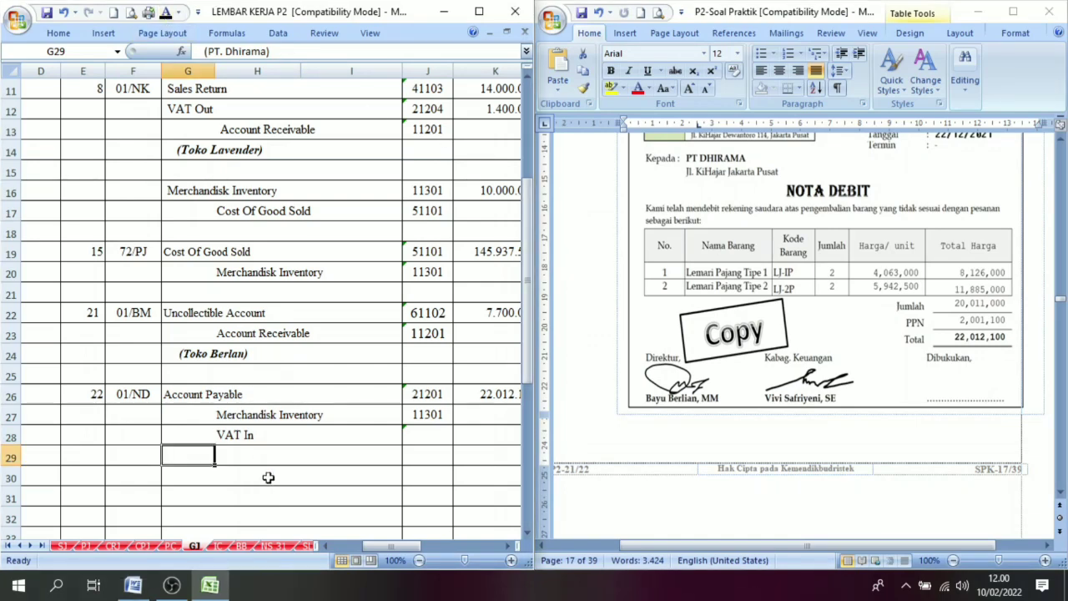
click(242, 456)
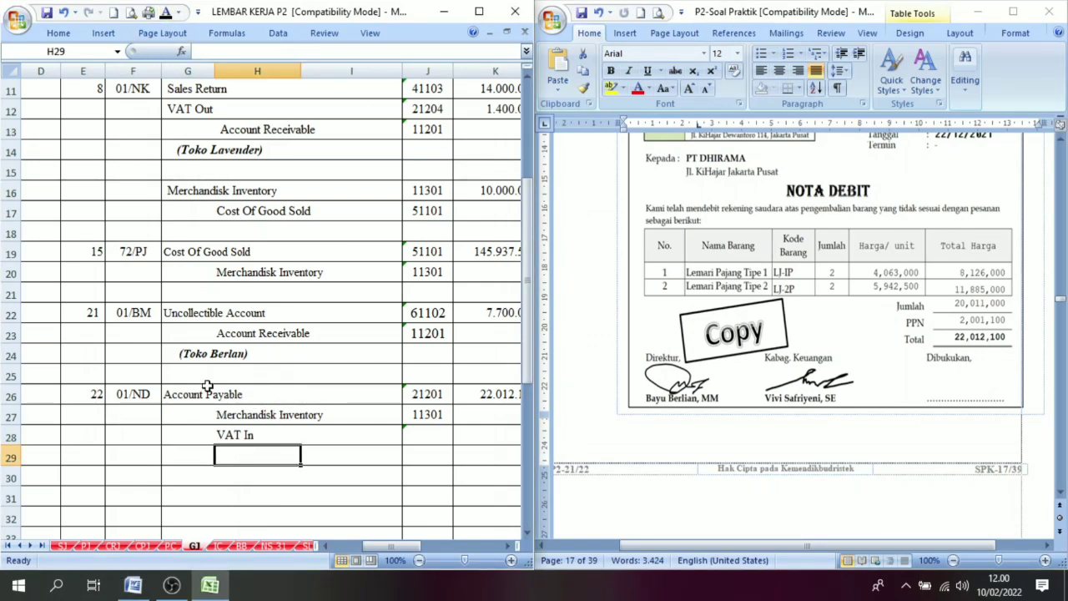
click(190, 457)
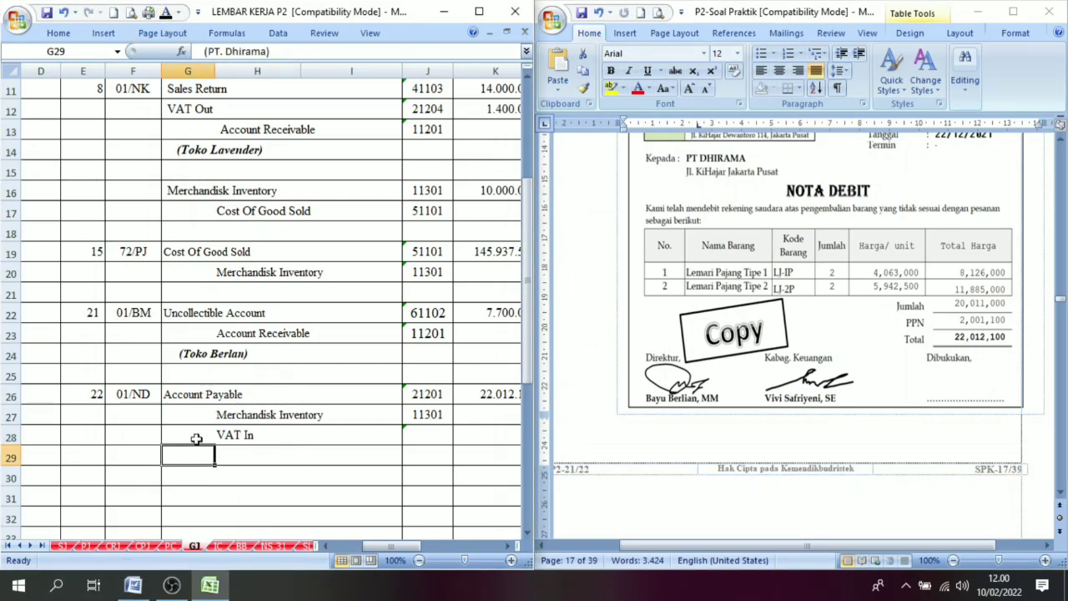
click(165, 12)
For document 20, apply the black font colour to day 24, evidence 73/PJ, Cost Of Good Sold and Merchandisk Inventory in GJ rows 31 and 32.
click(527, 532)
click(527, 532)
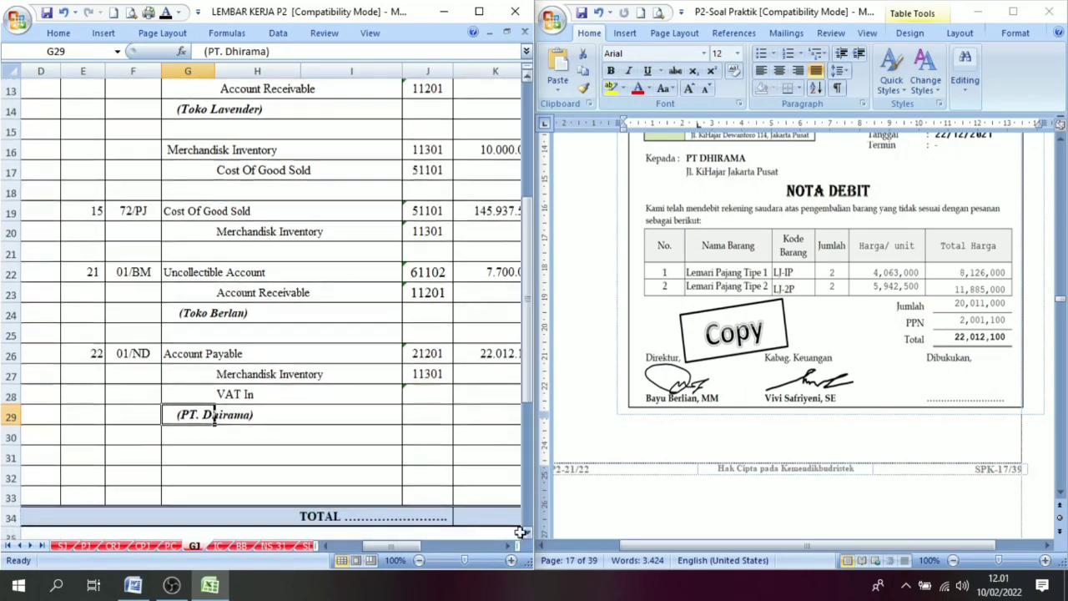
click(108, 435)
click(92, 440)
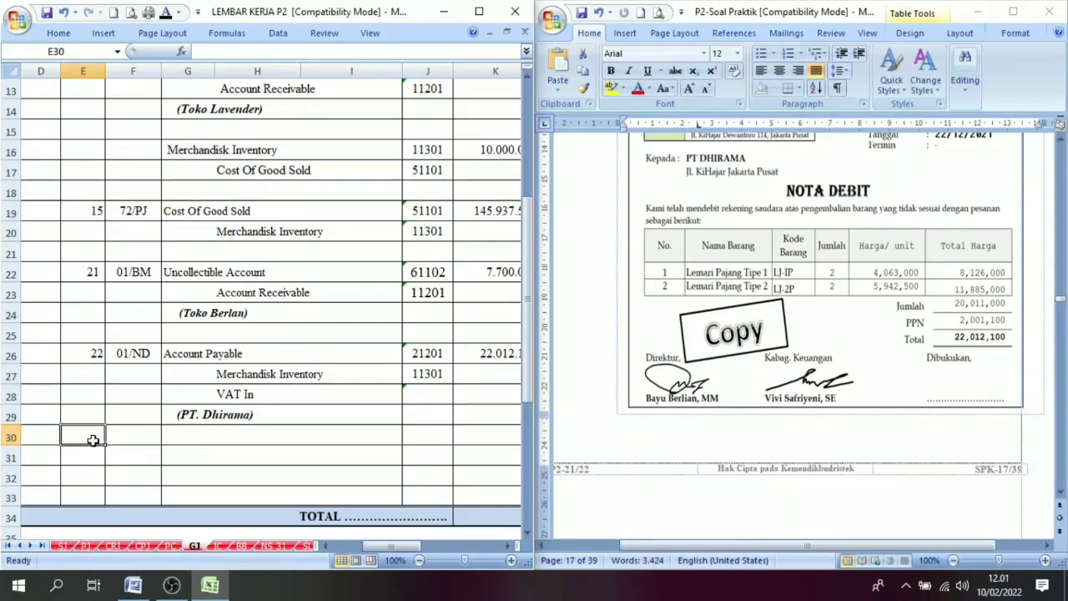
click(1057, 442)
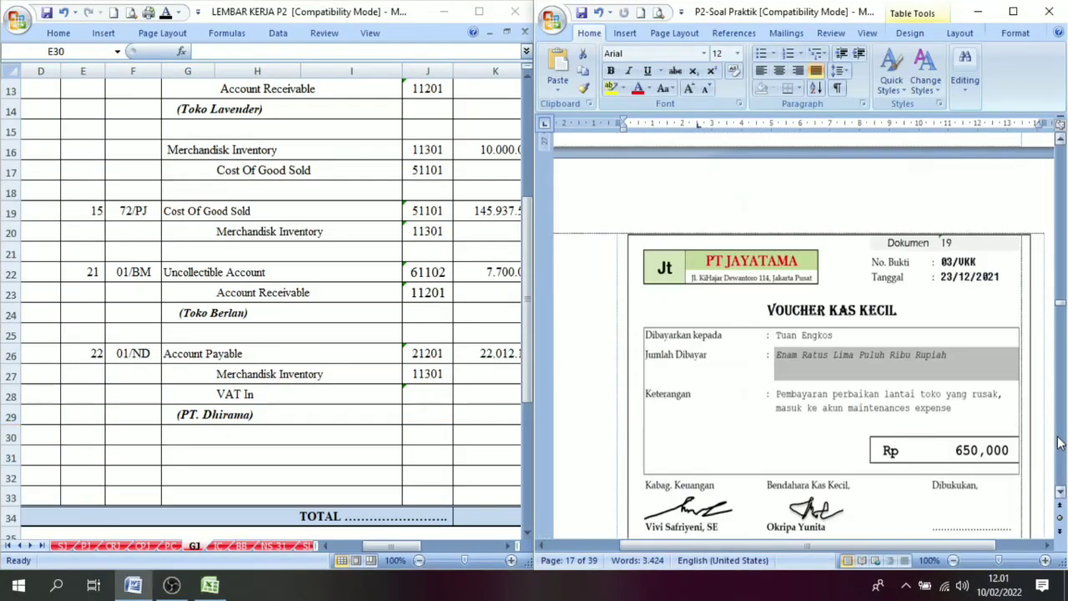
click(1058, 442)
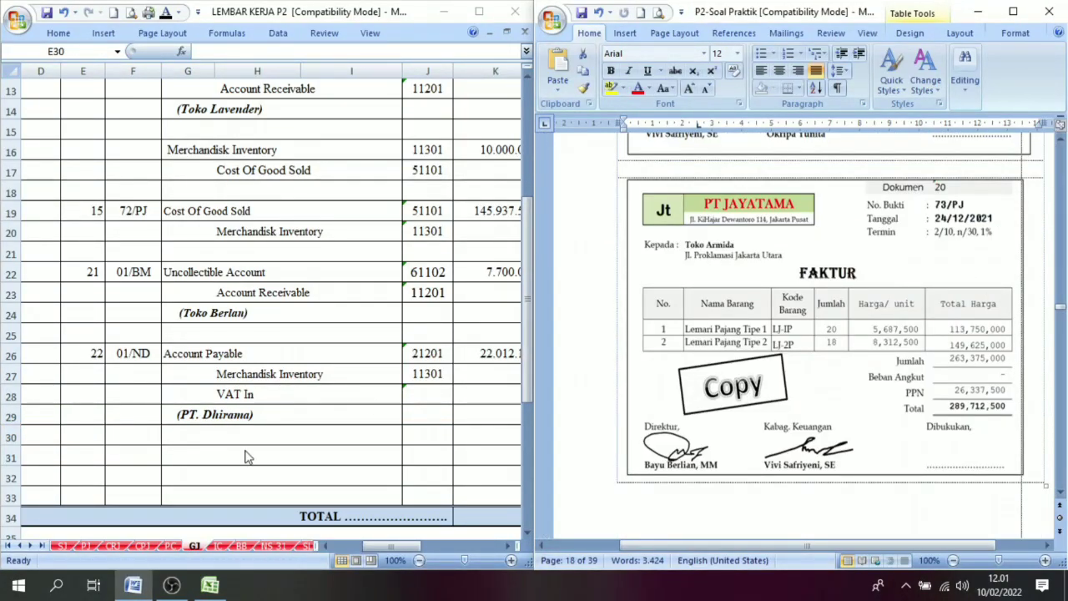
click(92, 454)
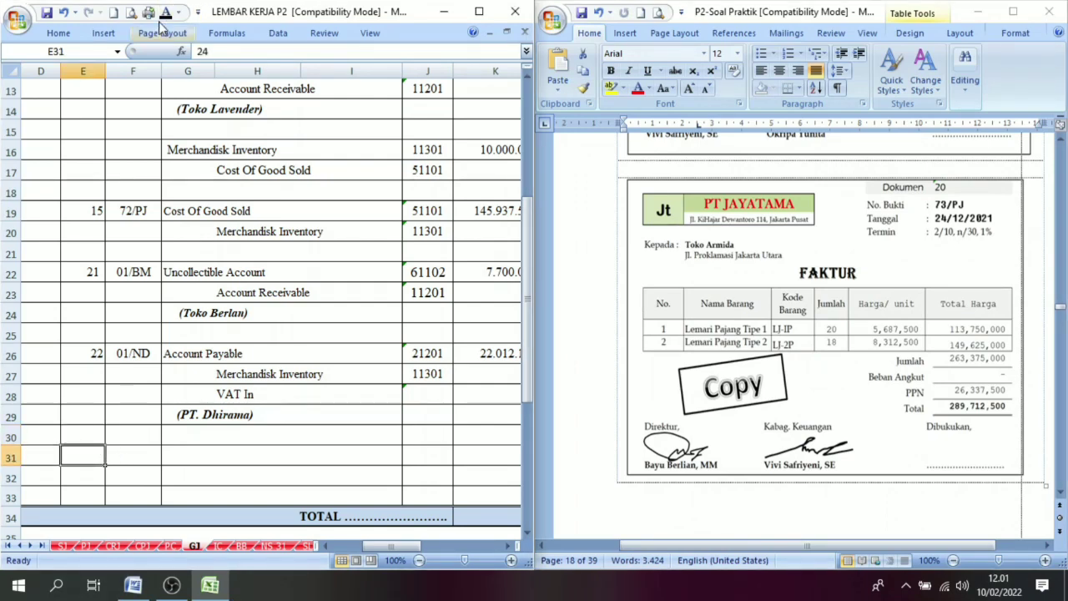
click(119, 453)
text(73/PJ)
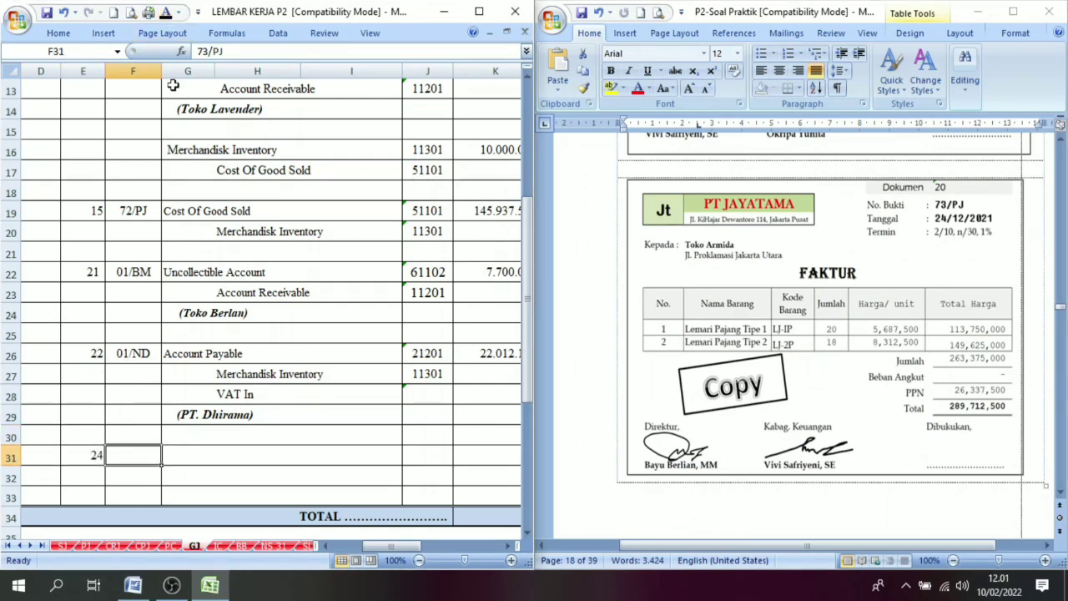
click(182, 455)
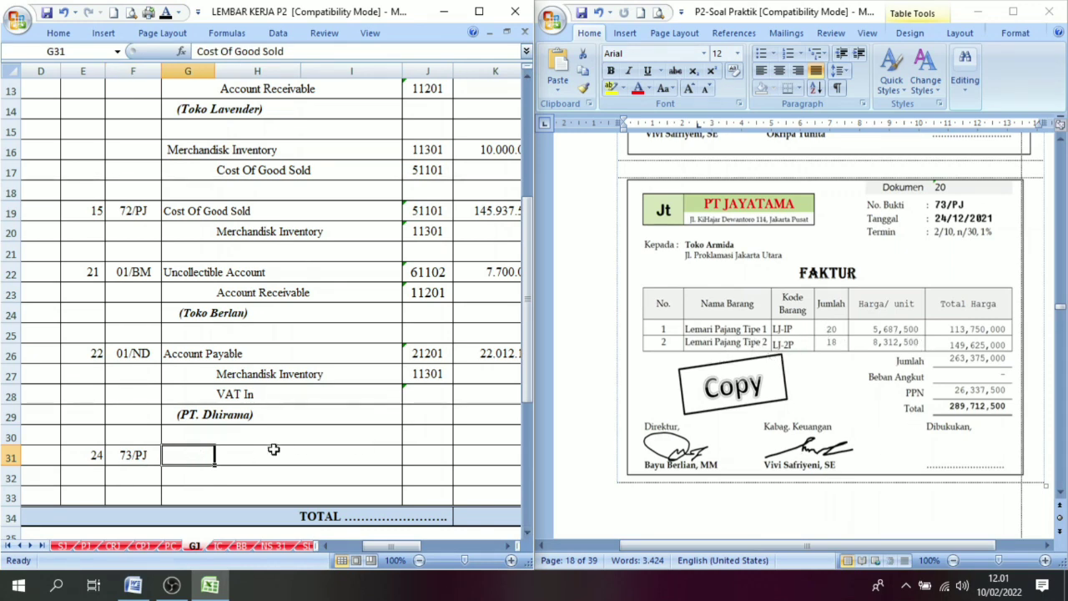
text(Cost Of Good Sold	 	Merchandisk Inventory)
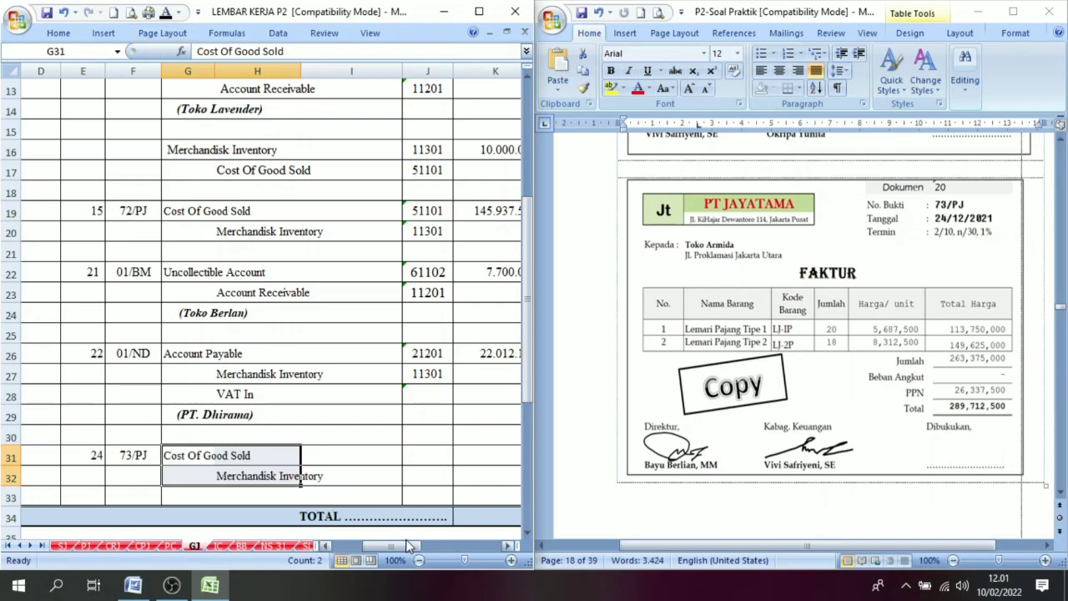
In the cost calculation beside the general journal, set the quantities to 20 in A19 and 18 in A20 per document 20, and check C21.
drag(405, 544, 372, 543)
click(832, 331)
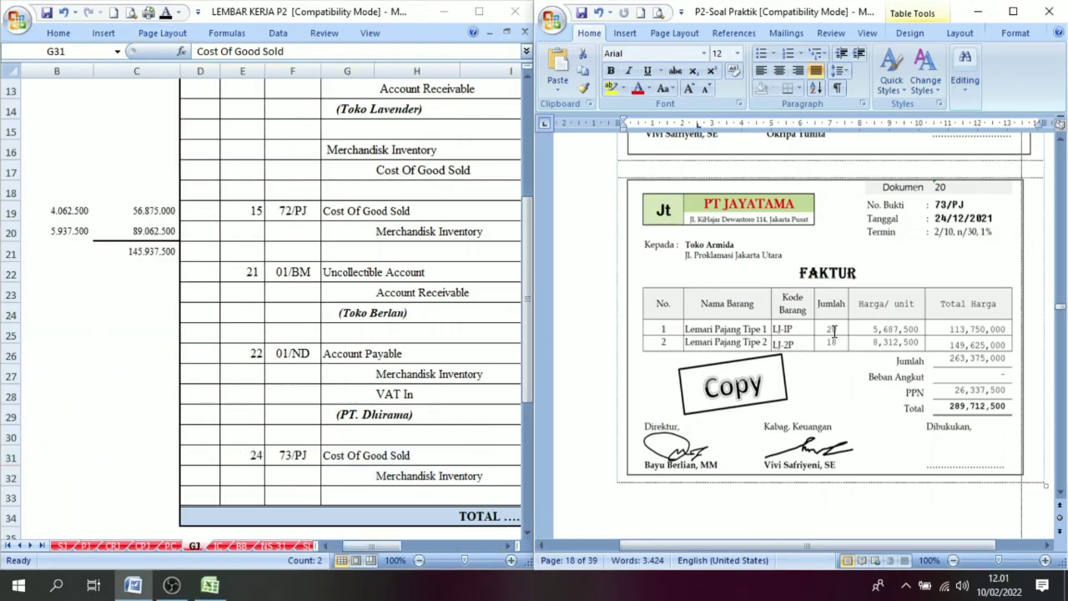
click(350, 543)
drag(350, 544, 338, 544)
click(60, 209)
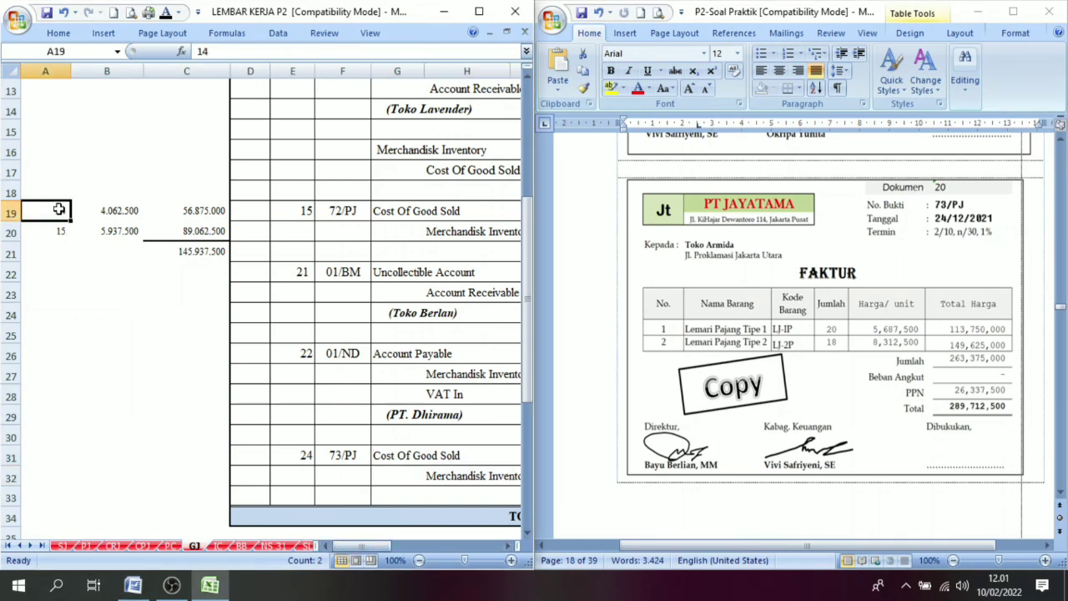
text(2)
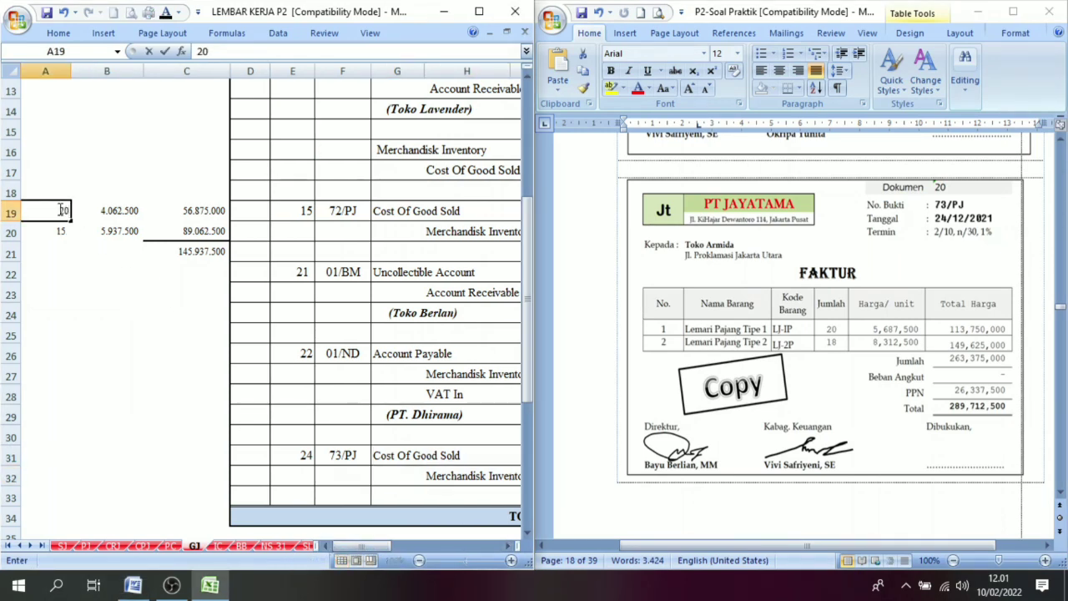
text(0)
key(Return)
text(18)
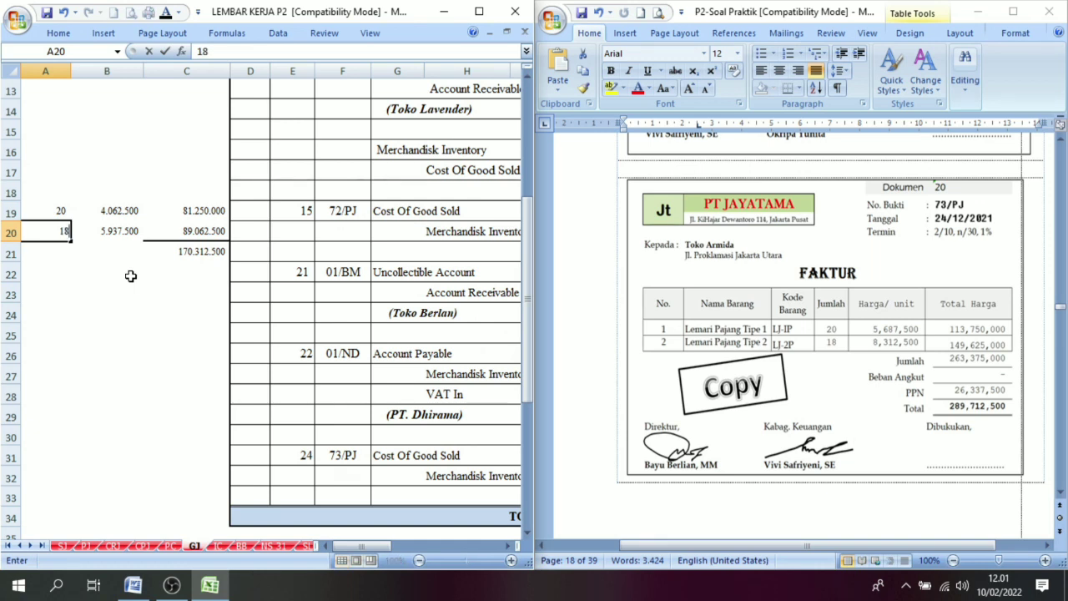
key(Return)
click(195, 254)
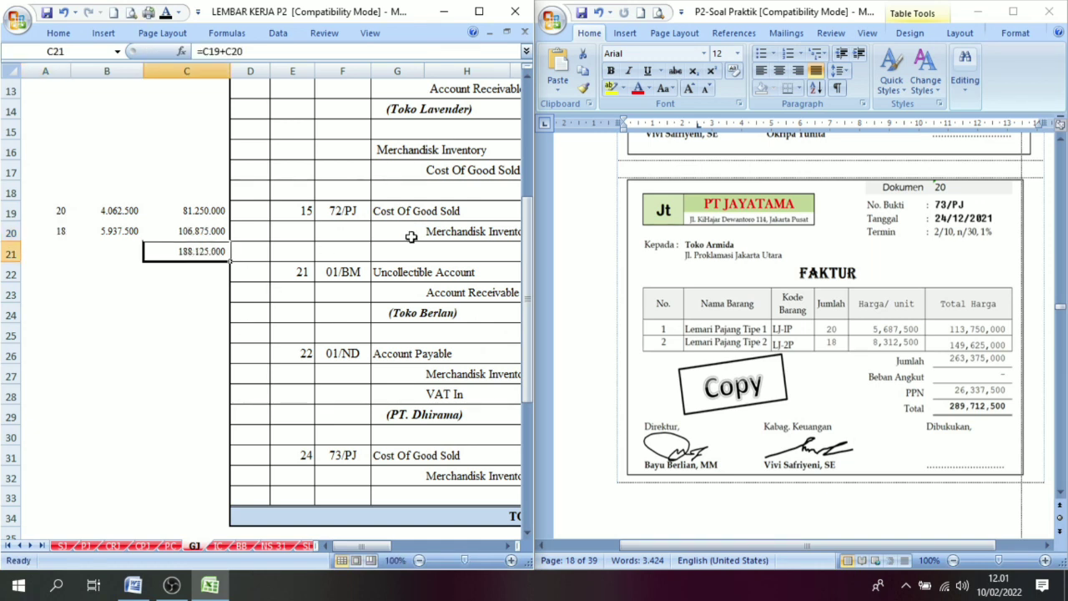
Apply the black font colour to the 188.125.000 debit and credit and the account numbers 51101 and 11301 in GJ rows 31 and 32.
drag(367, 546, 427, 548)
drag(362, 458, 420, 477)
click(165, 12)
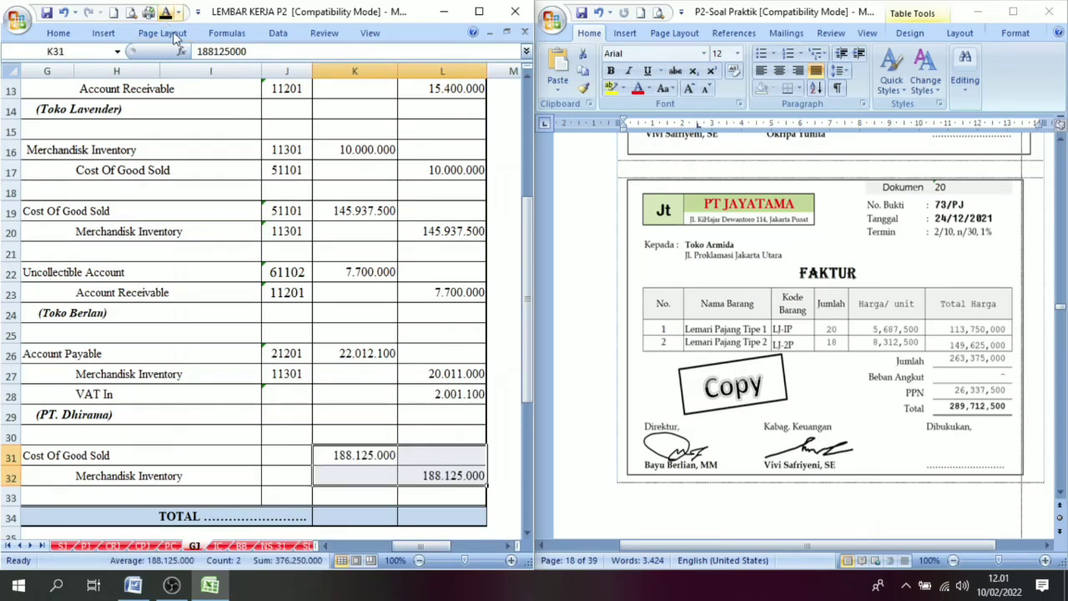
drag(293, 459, 293, 475)
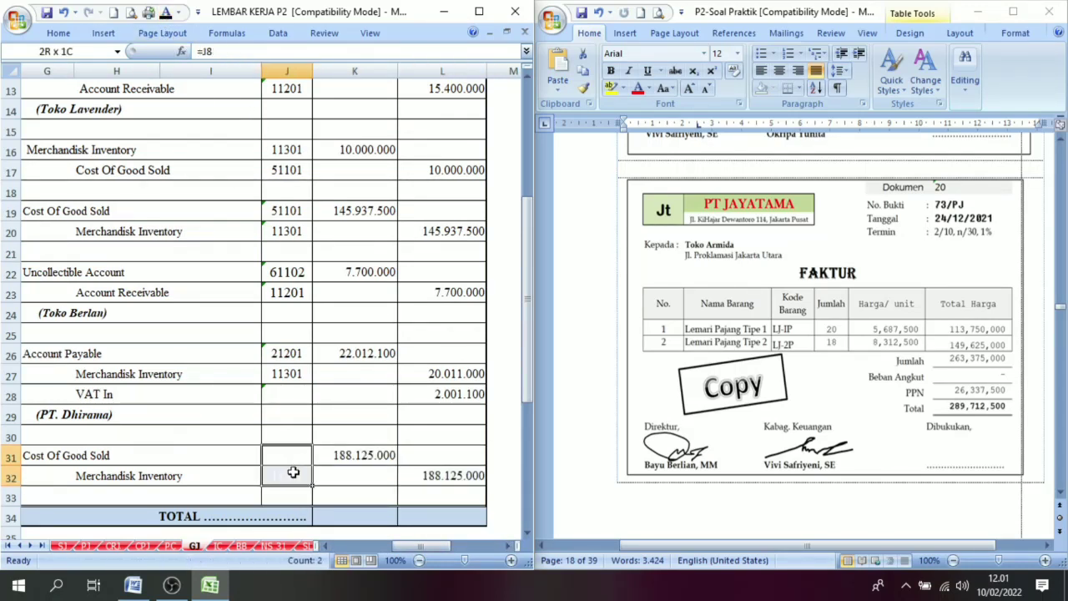
click(166, 12)
click(390, 495)
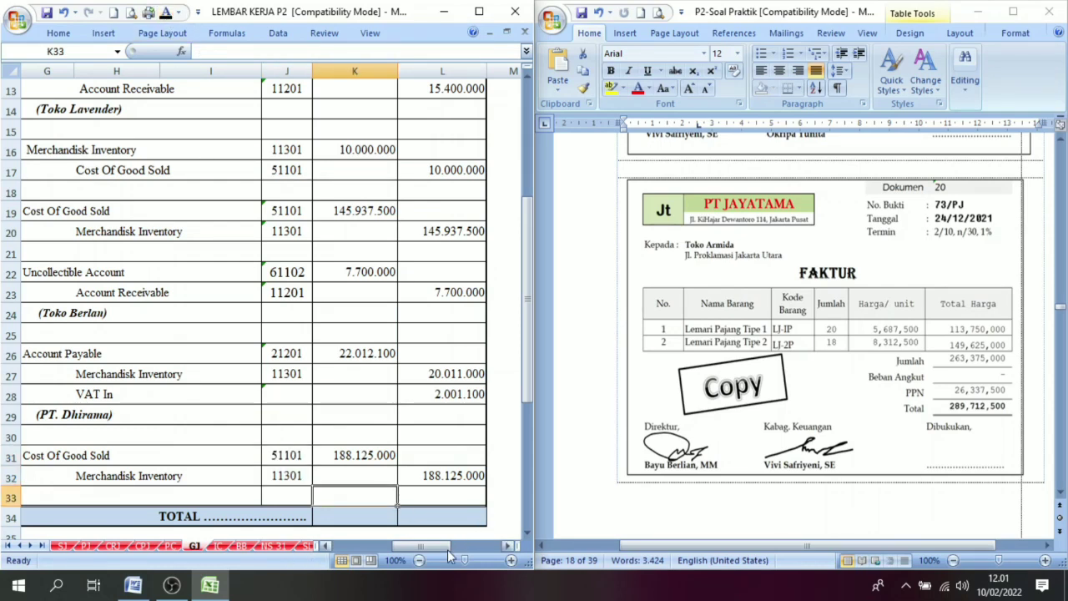
For document 21, apply the black font colour to day 25, evidence 04/UKK and Pembayaran Newspaper in row 11 of the PC sheet.
drag(421, 547, 403, 548)
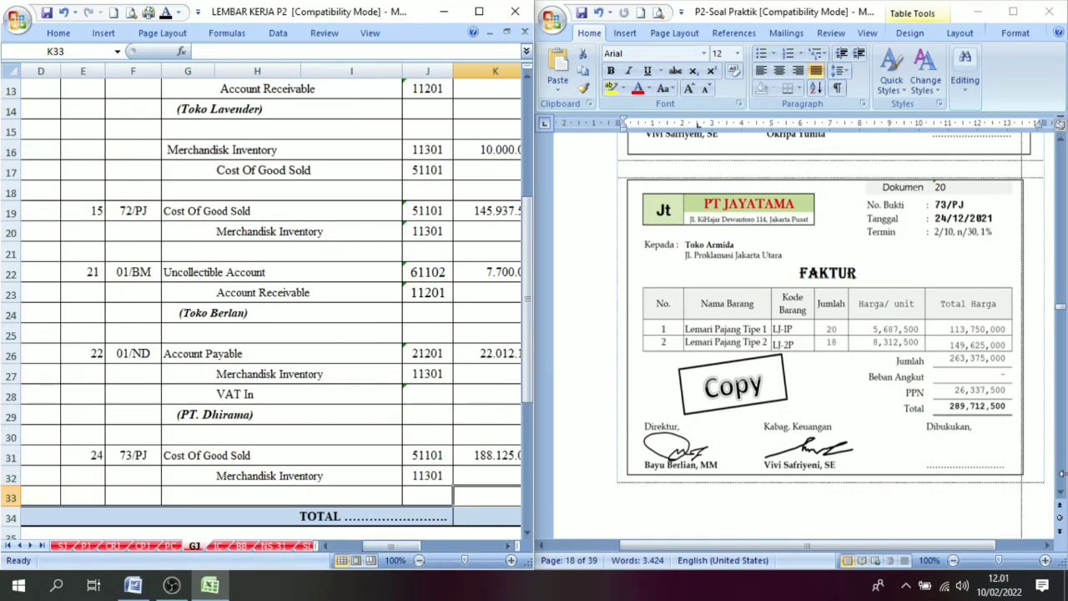
click(1059, 496)
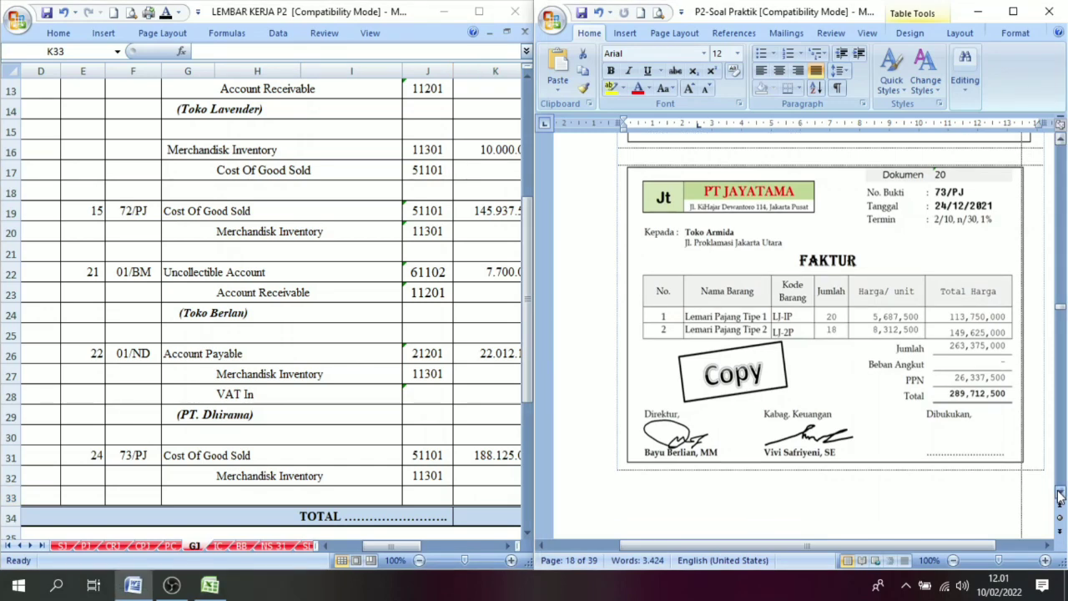
scroll(1060, 496, down, 4)
scroll(1060, 496, down, 5)
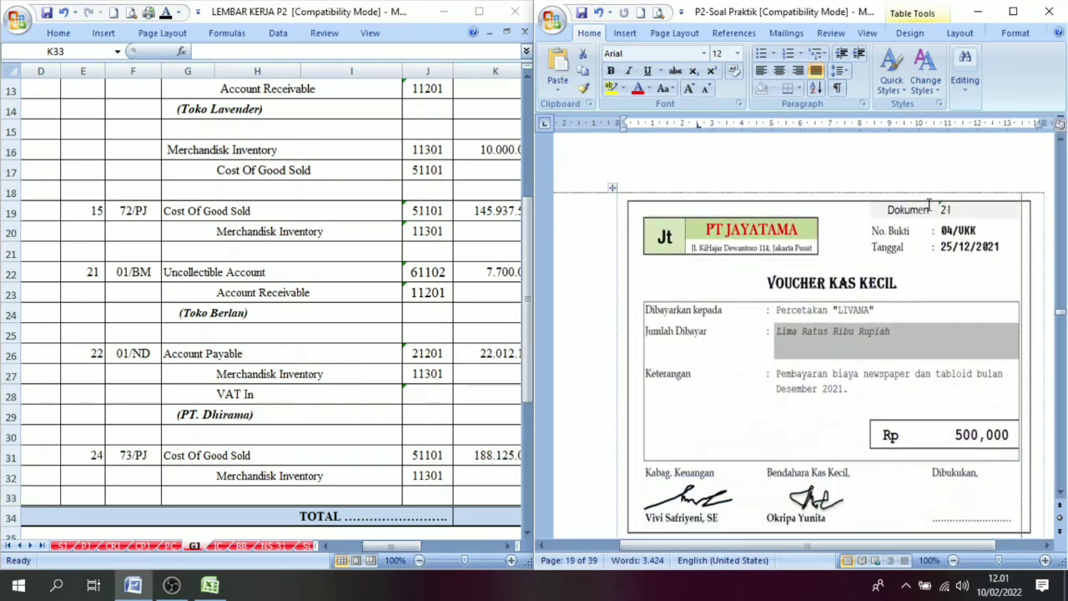
click(171, 546)
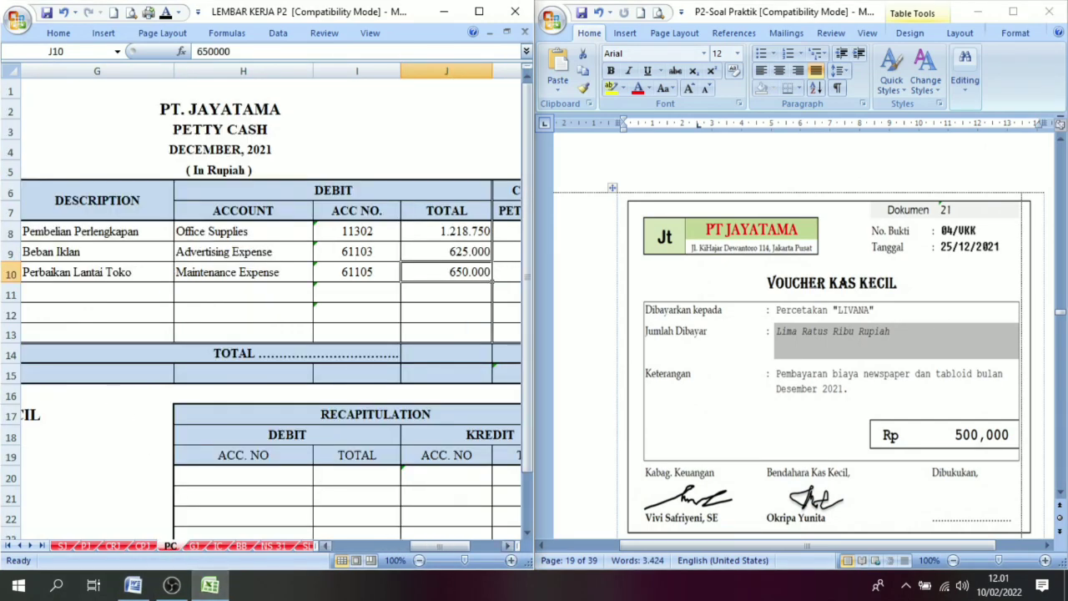
drag(457, 548, 379, 548)
click(249, 293)
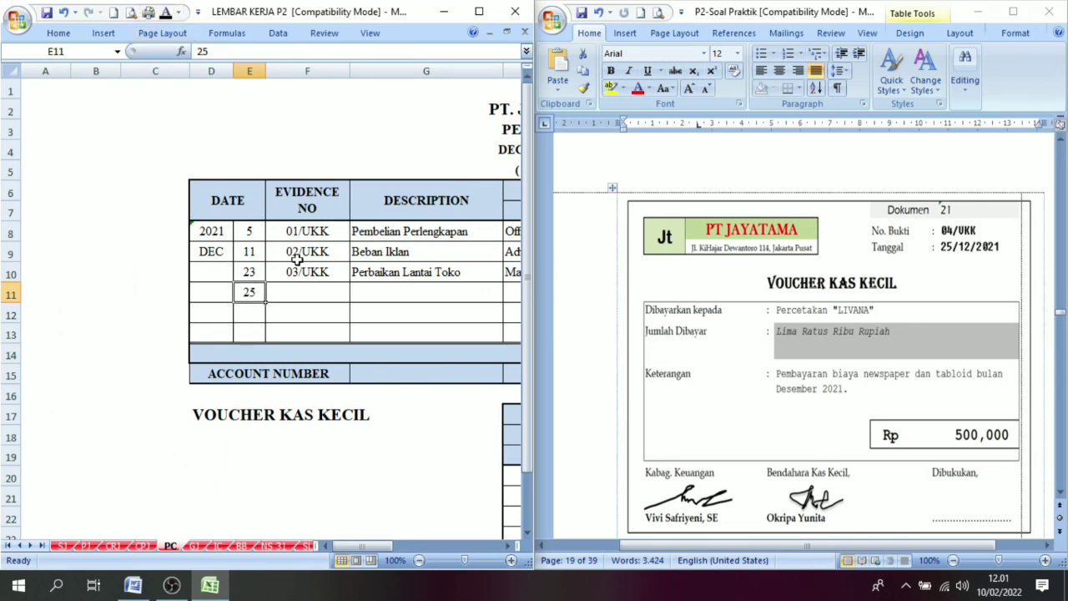
click(300, 286)
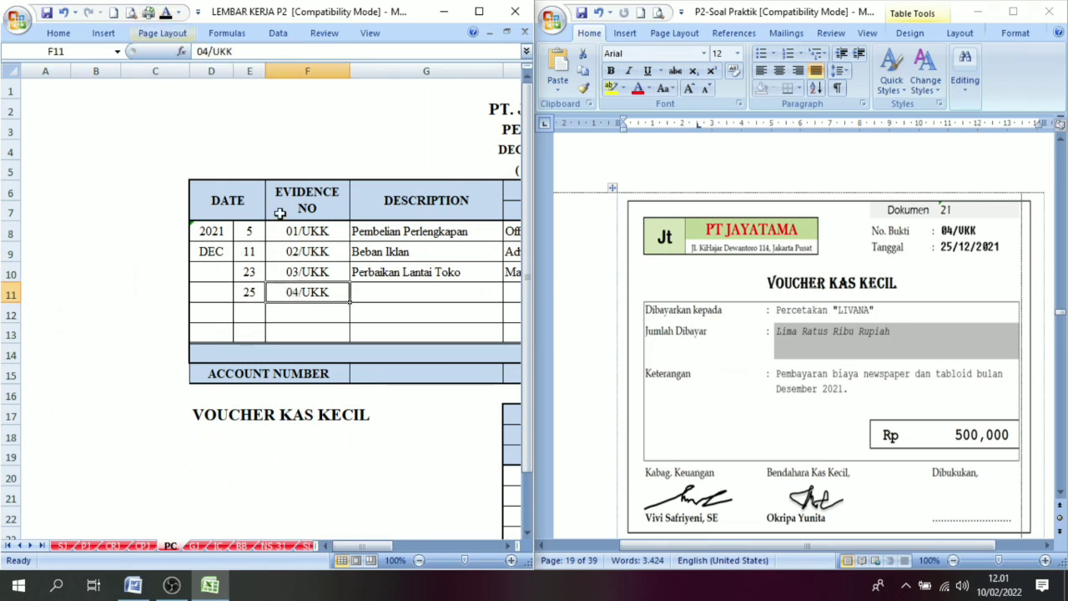
click(389, 295)
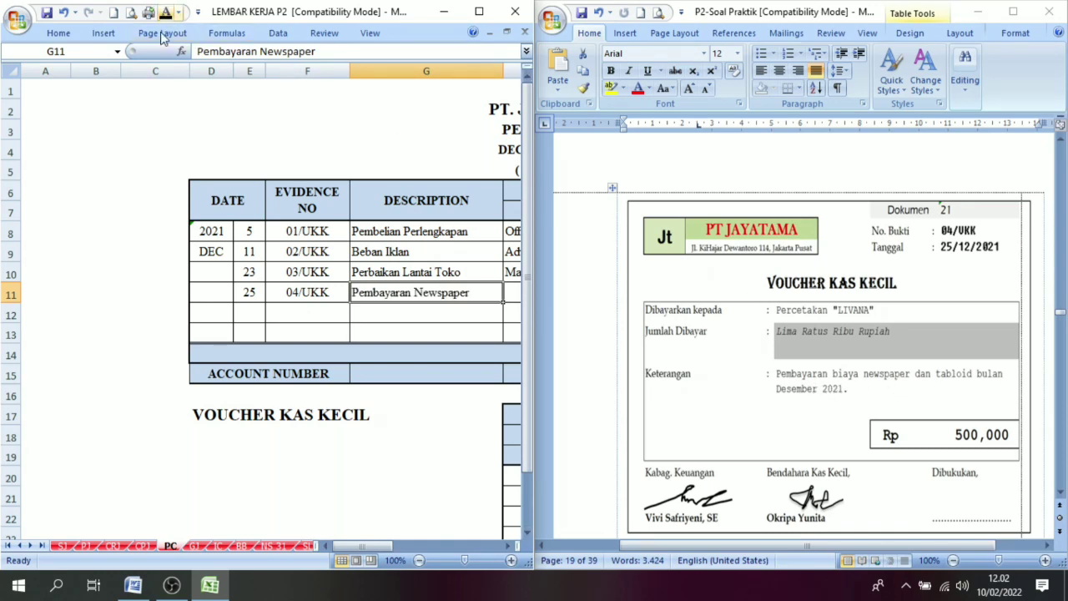
In PC row 11, apply the black font colour to the 500.000 credit, Newspaper & Tabloid Exp, account 61106 and the 500.000 debit total.
click(511, 544)
click(357, 291)
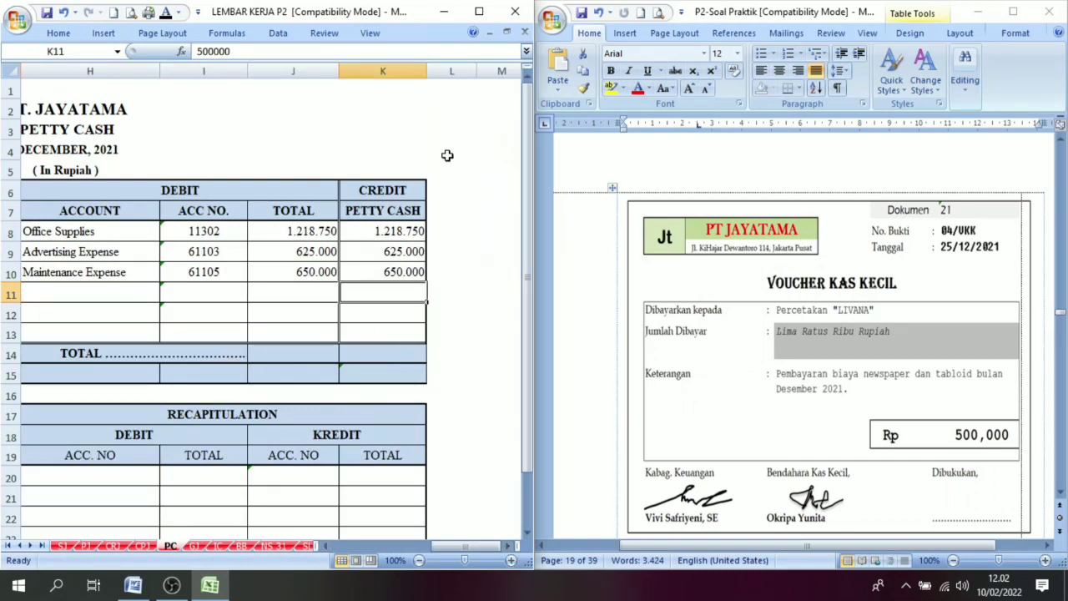
click(125, 296)
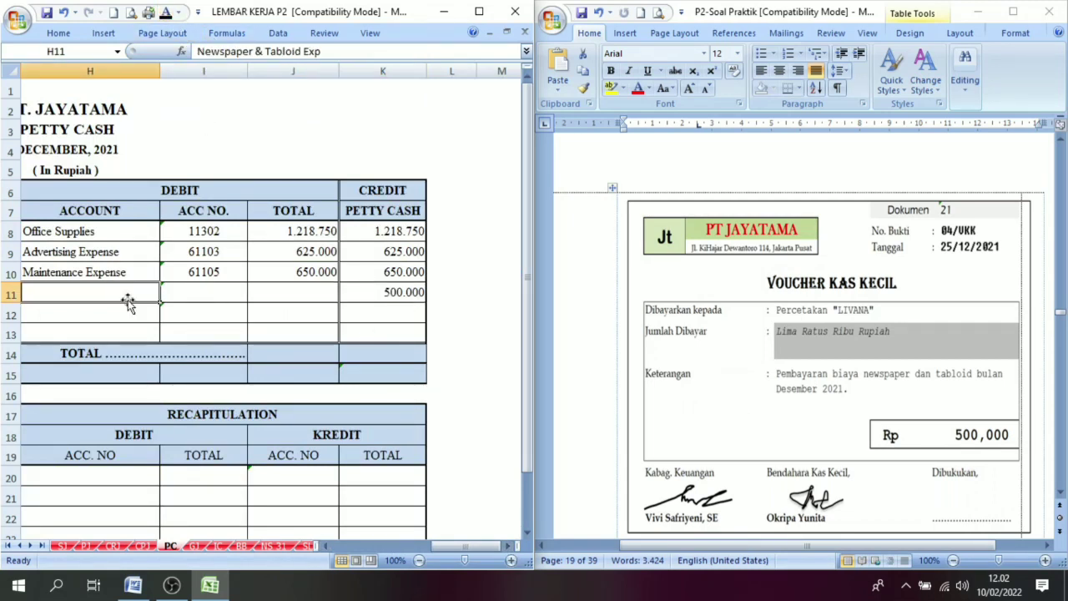
click(326, 545)
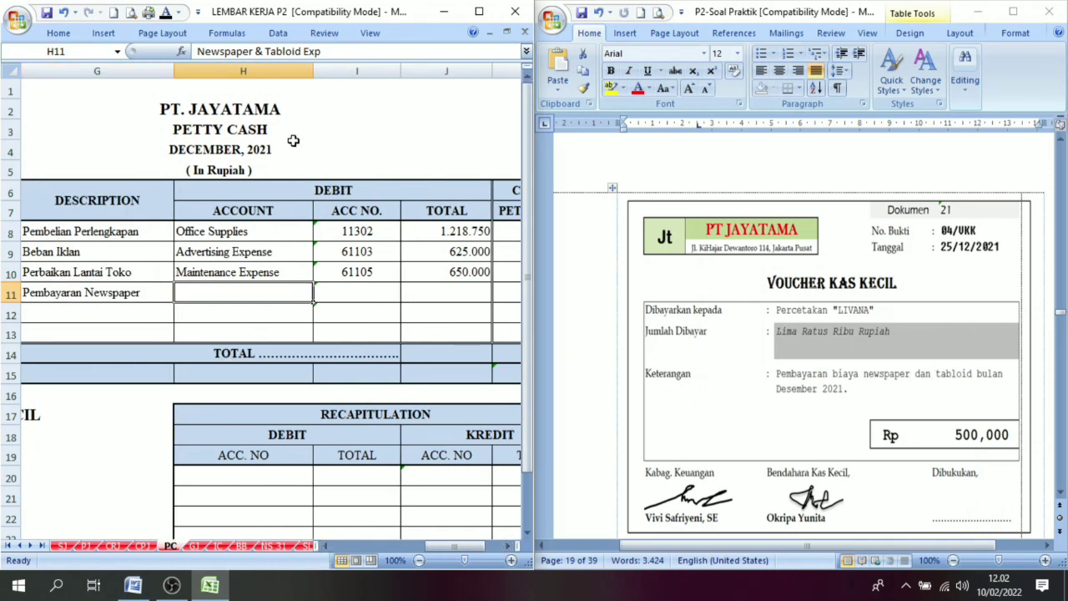
click(373, 296)
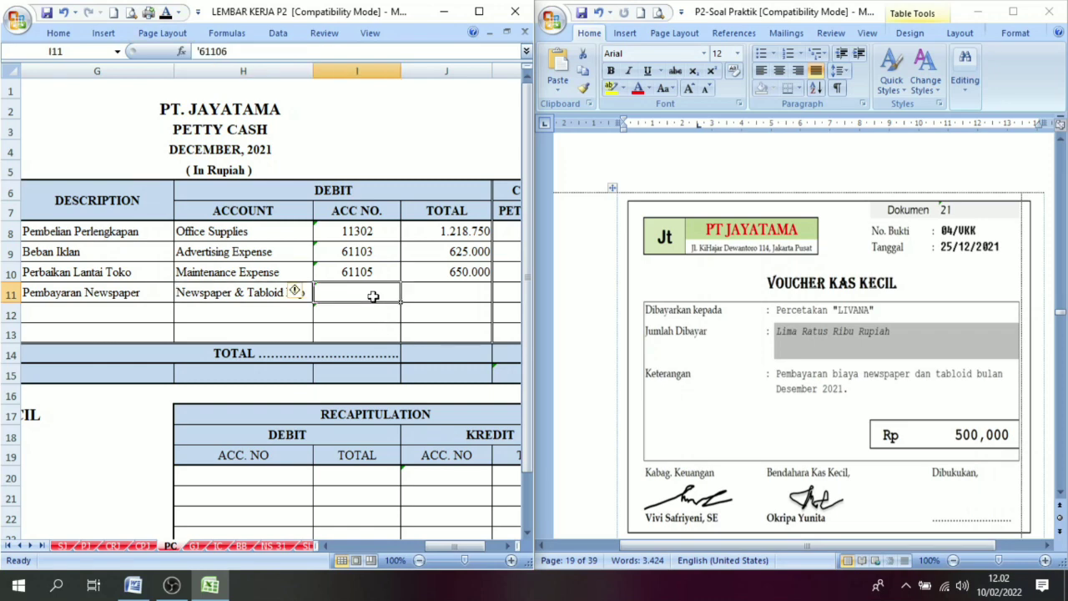
click(171, 51)
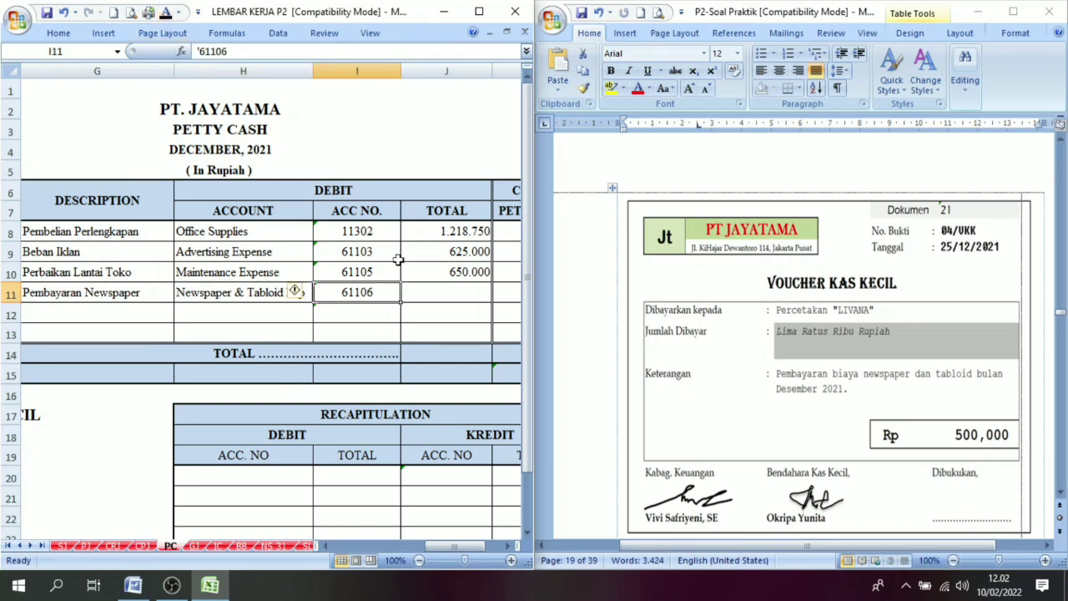
click(446, 302)
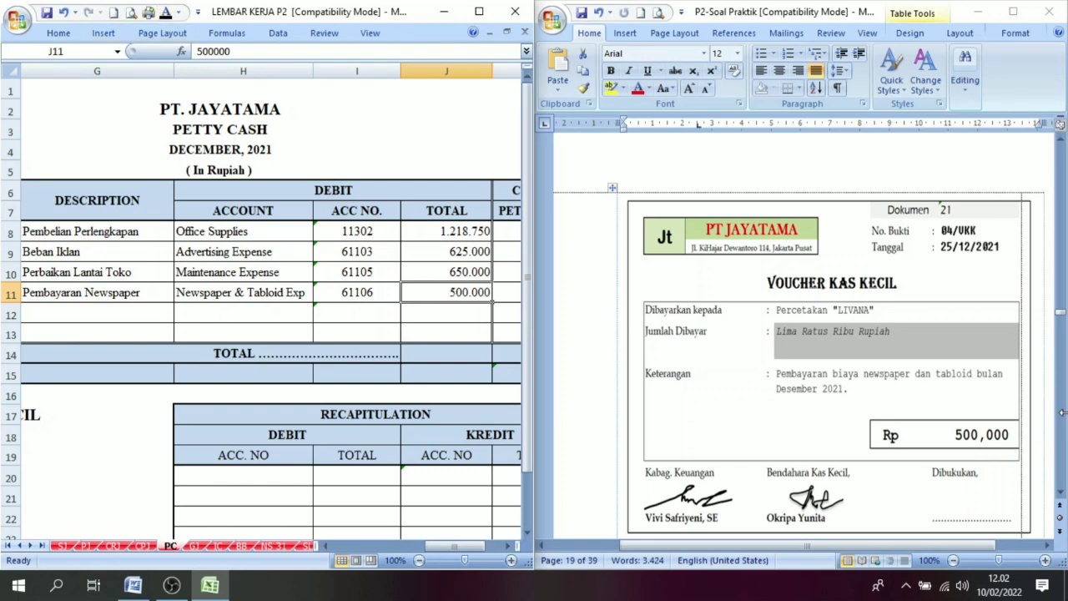
For document 22, apply the black font colour to day 26, invoice 130/AN and PT. Andara in row 11 of the PJ sheet.
drag(1063, 495, 1062, 494)
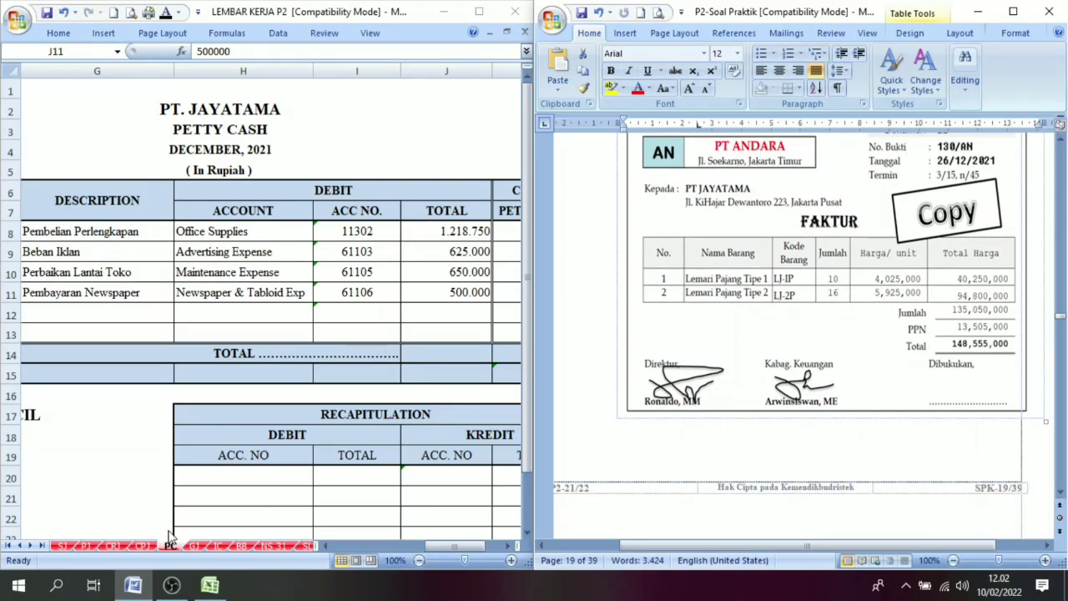
click(86, 545)
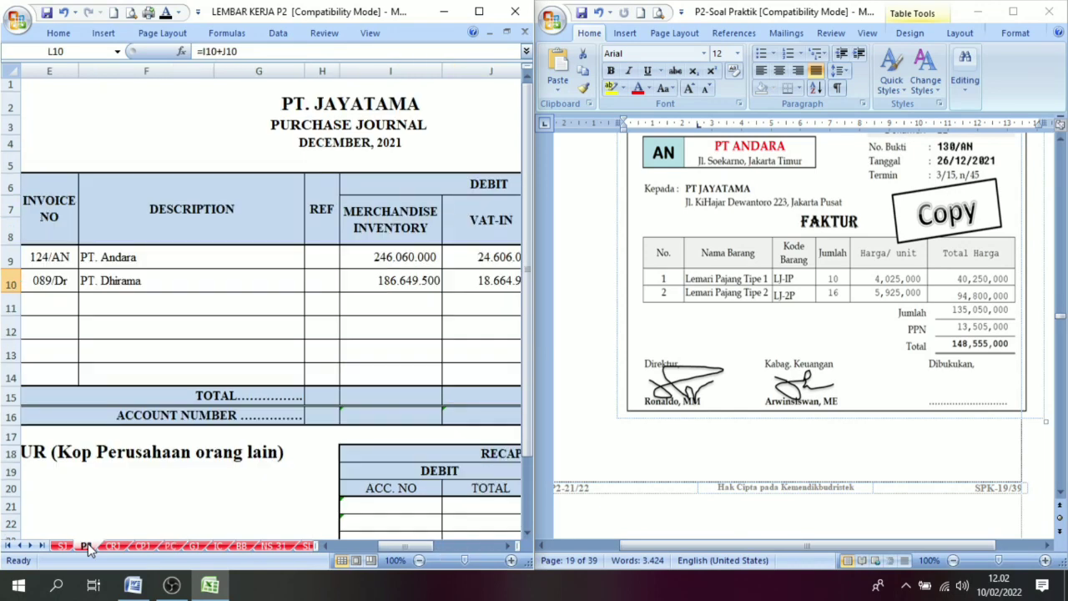
drag(397, 546, 364, 547)
click(133, 302)
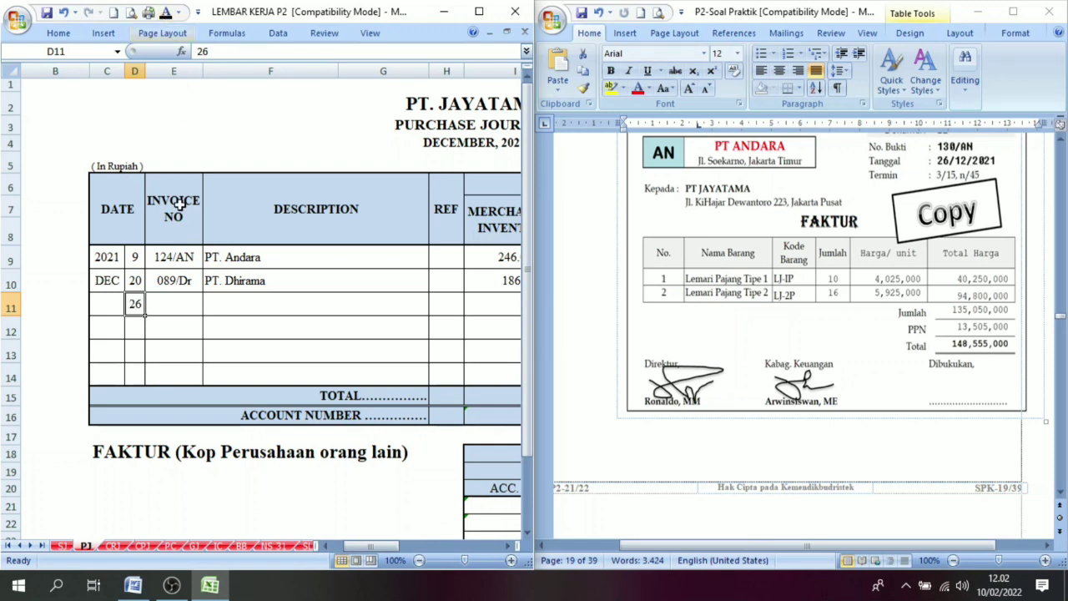
click(171, 307)
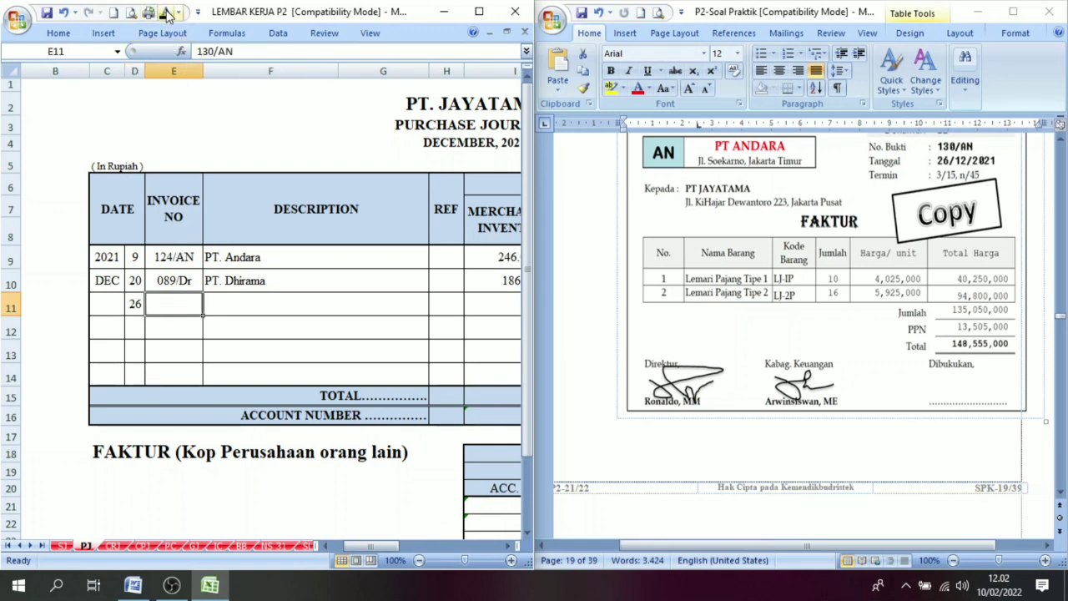
click(243, 308)
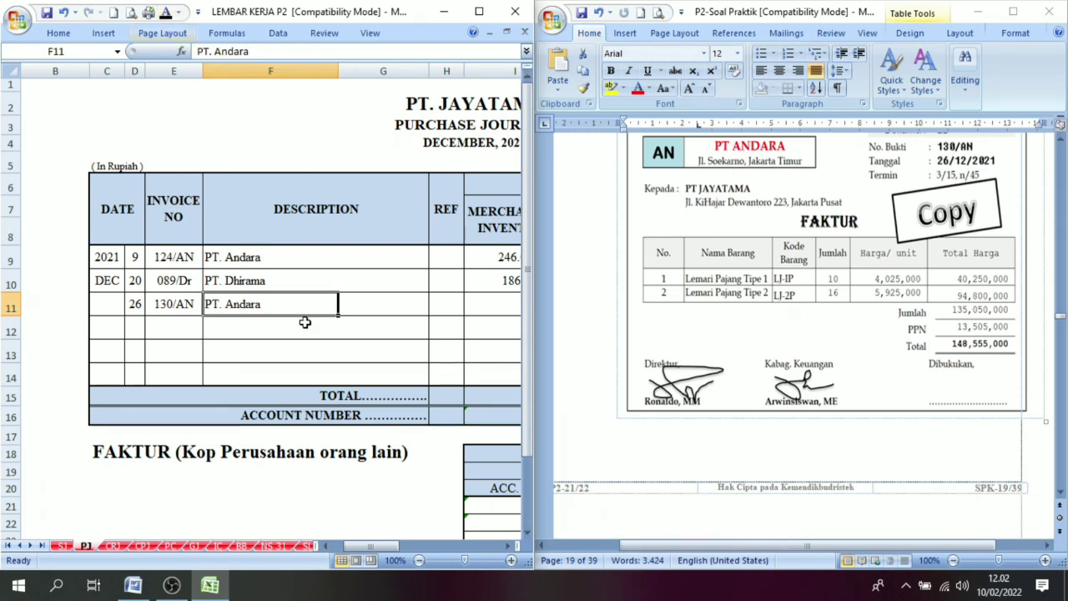
In purchase journal row 11, apply the black font colour to Merchandise Inventory 135.050.000 and VAT-In 13.505.000, matching the invoice.
click(512, 544)
click(508, 544)
click(508, 544)
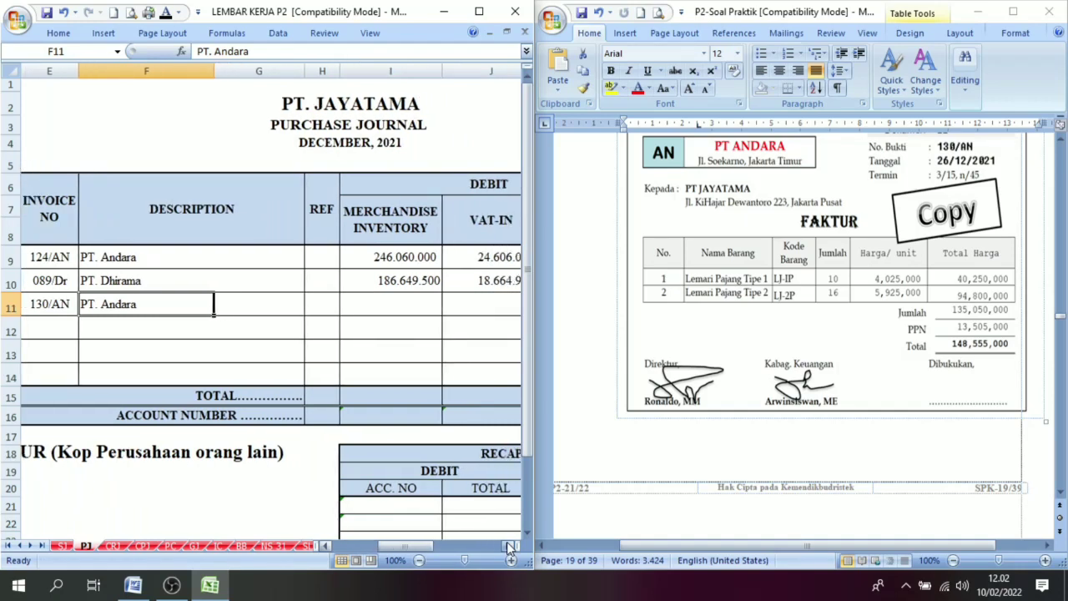
click(509, 545)
click(509, 545)
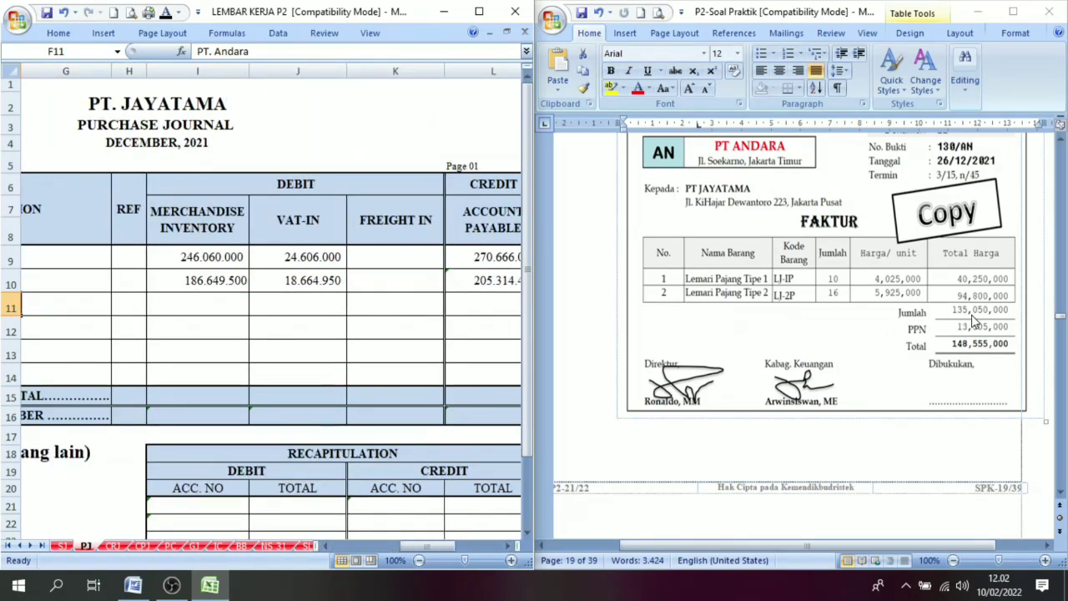
click(208, 303)
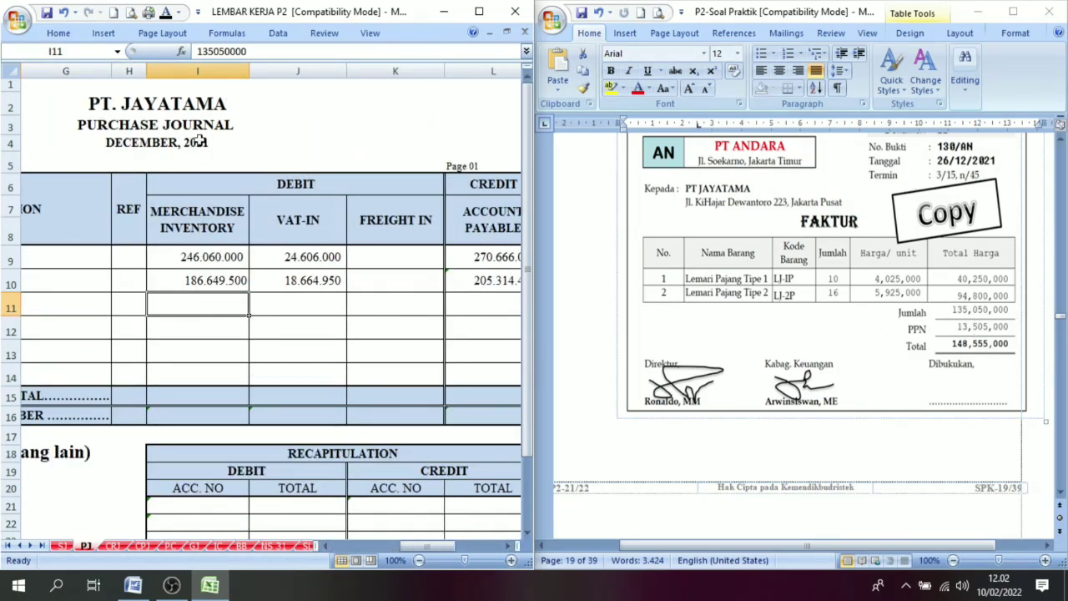
key(Tab)
text(13505000)
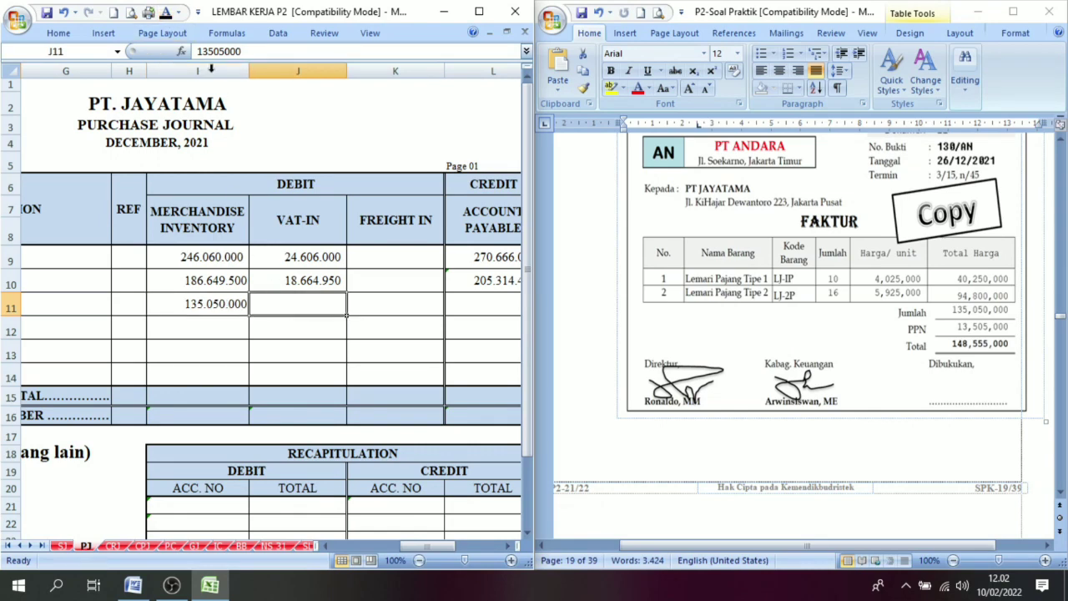
key(Return)
Apply the black font colour to the Account Payable credit in L11 of the purchase journal.
click(472, 305)
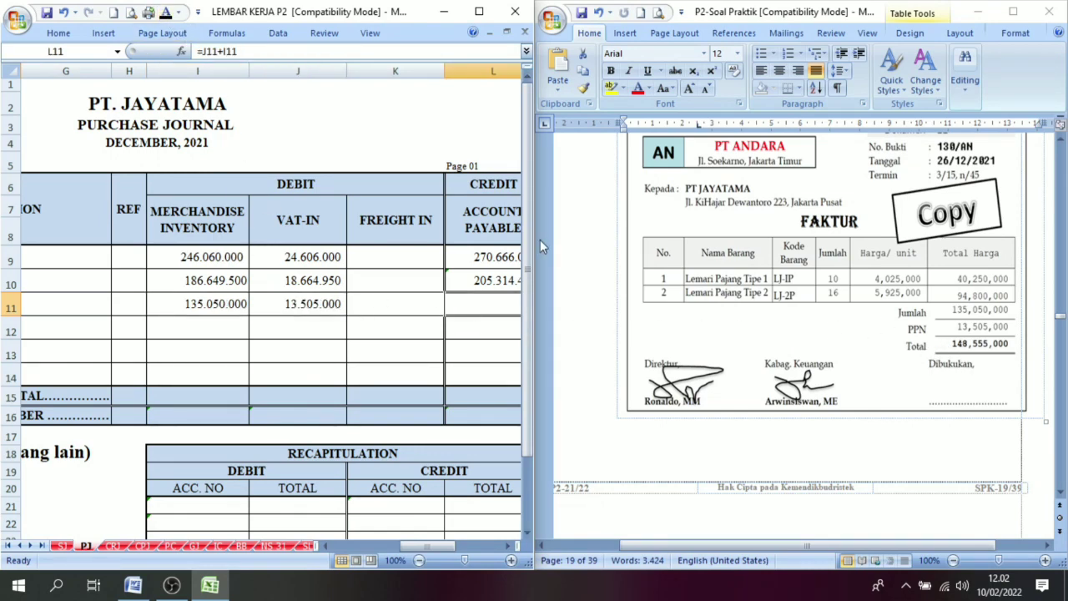
click(511, 546)
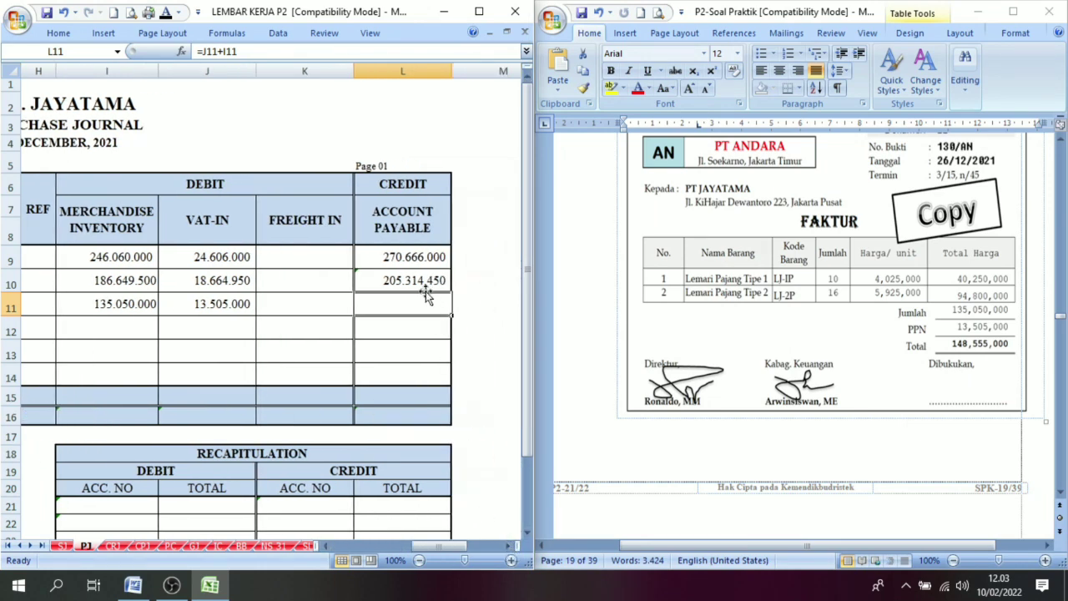
click(166, 13)
drag(438, 546, 399, 546)
For document 23, apply the black font colour to day 27, evidence 05/UKK and Pembelian Perlengkapan in row 12 of the PC sheet.
click(1060, 493)
click(1060, 493)
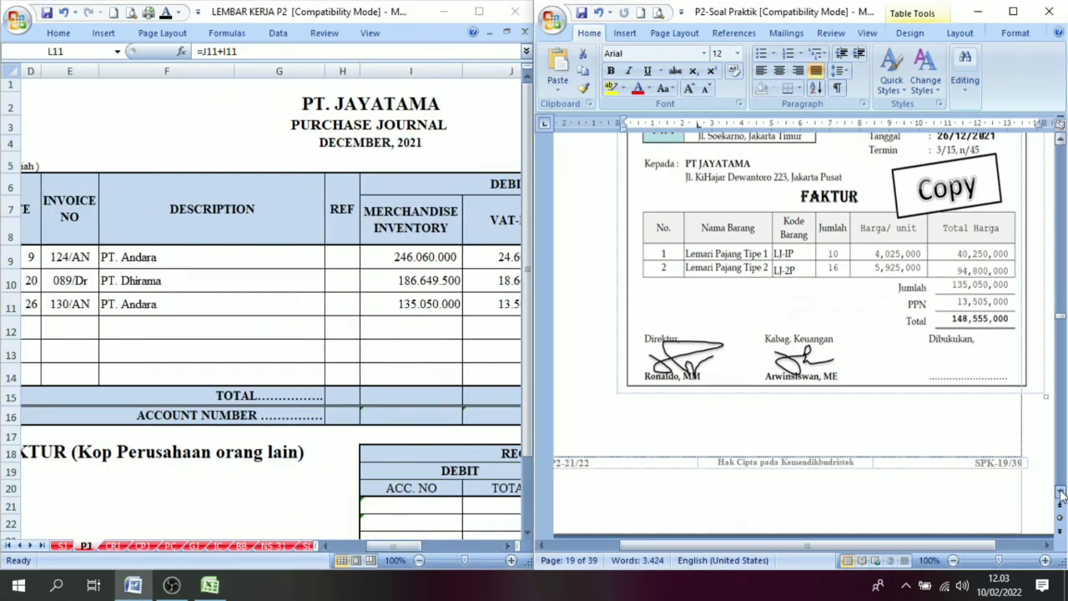
drag(1061, 494, 1060, 494)
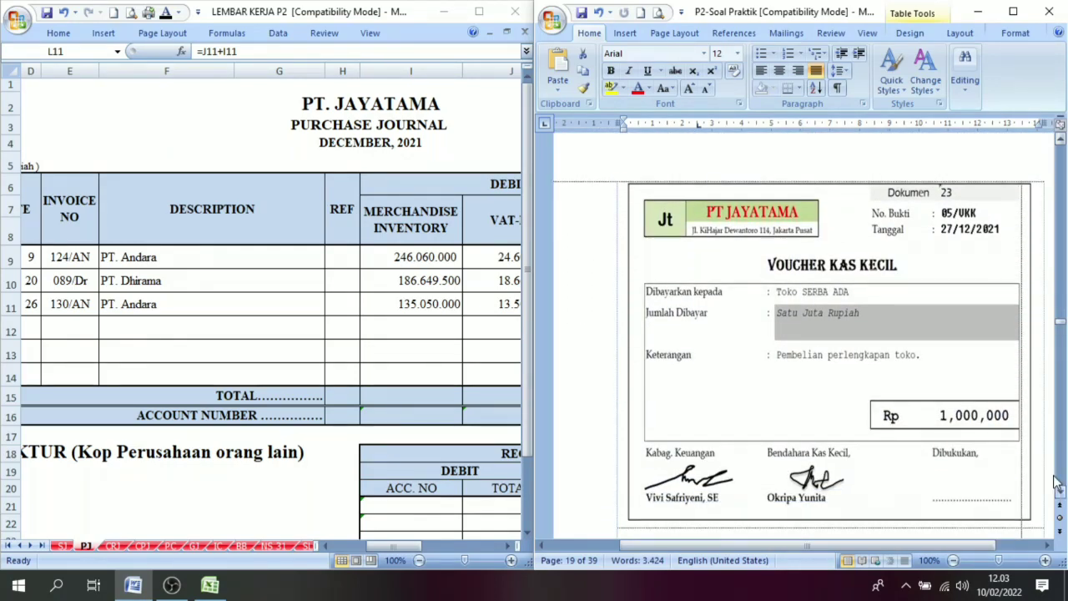
click(170, 546)
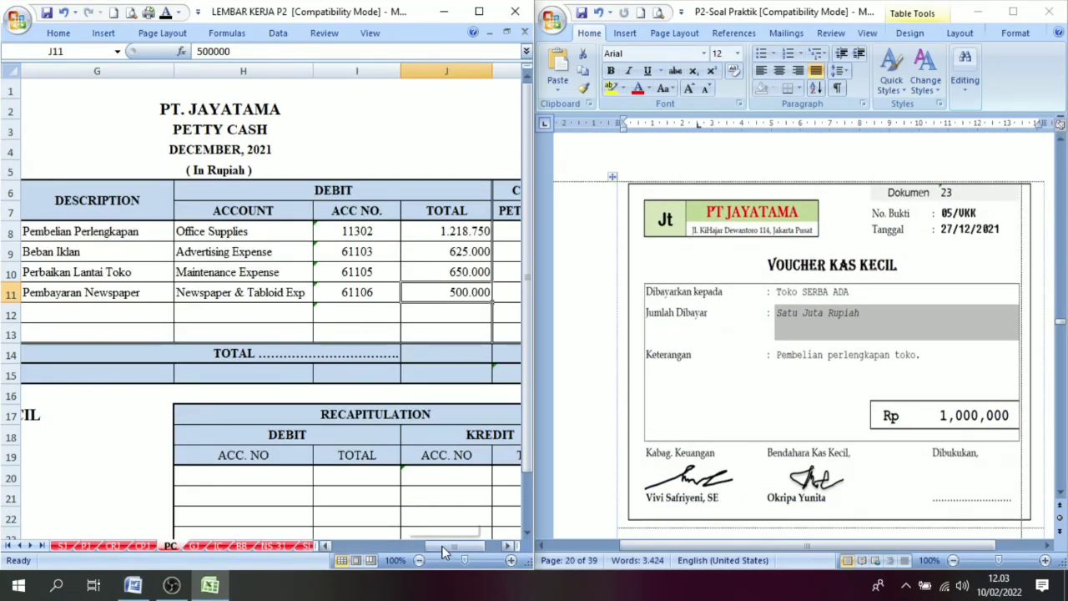
drag(444, 551, 383, 551)
click(148, 298)
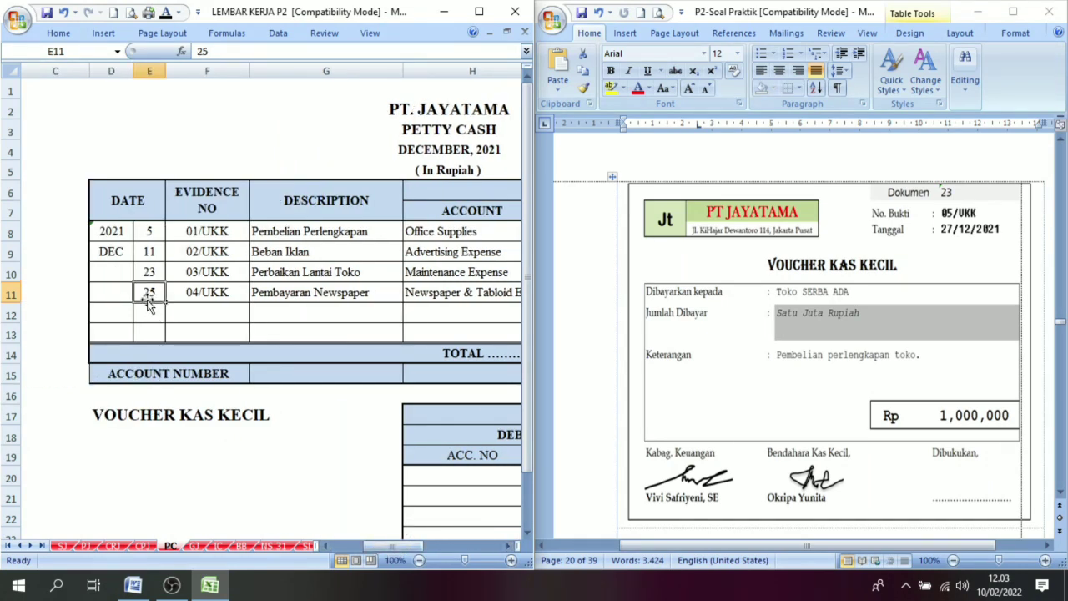
click(148, 310)
text(27)
key(ctrl+Return)
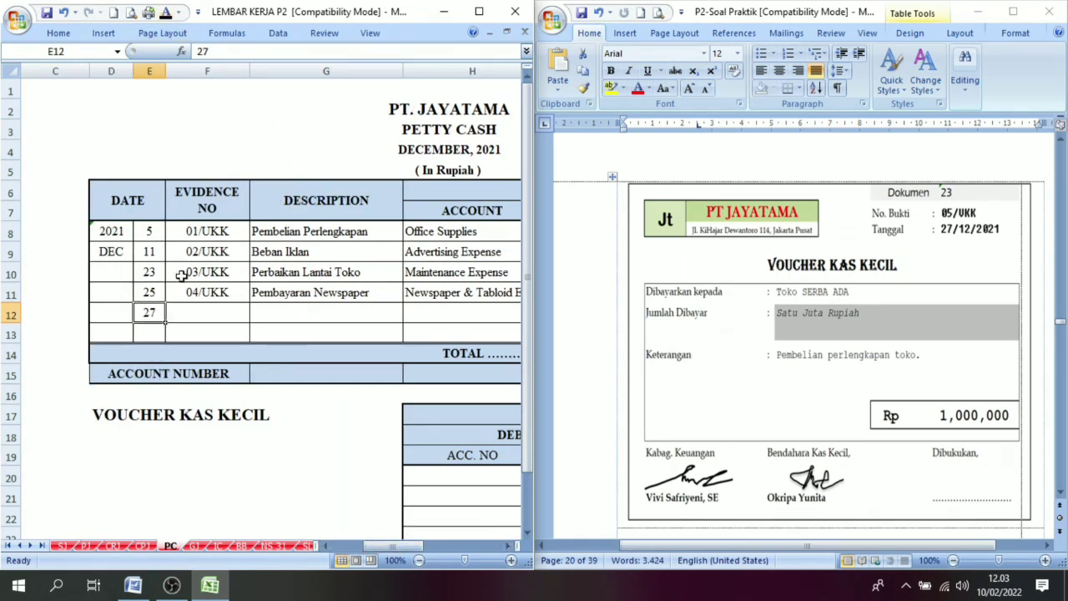
click(187, 309)
text(05/UKK)
key(ctrl+Return)
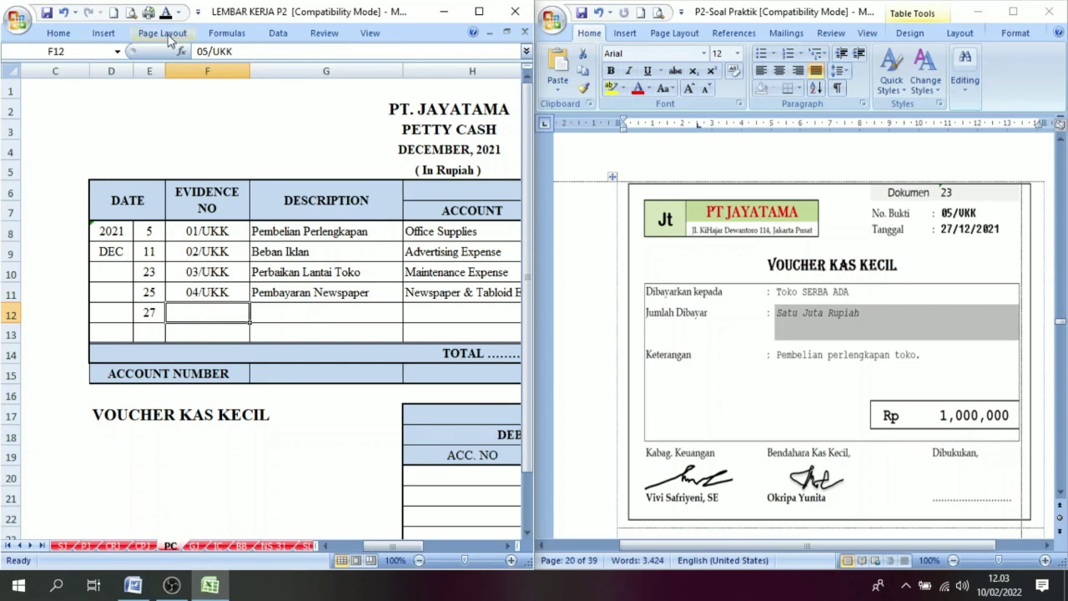
click(310, 310)
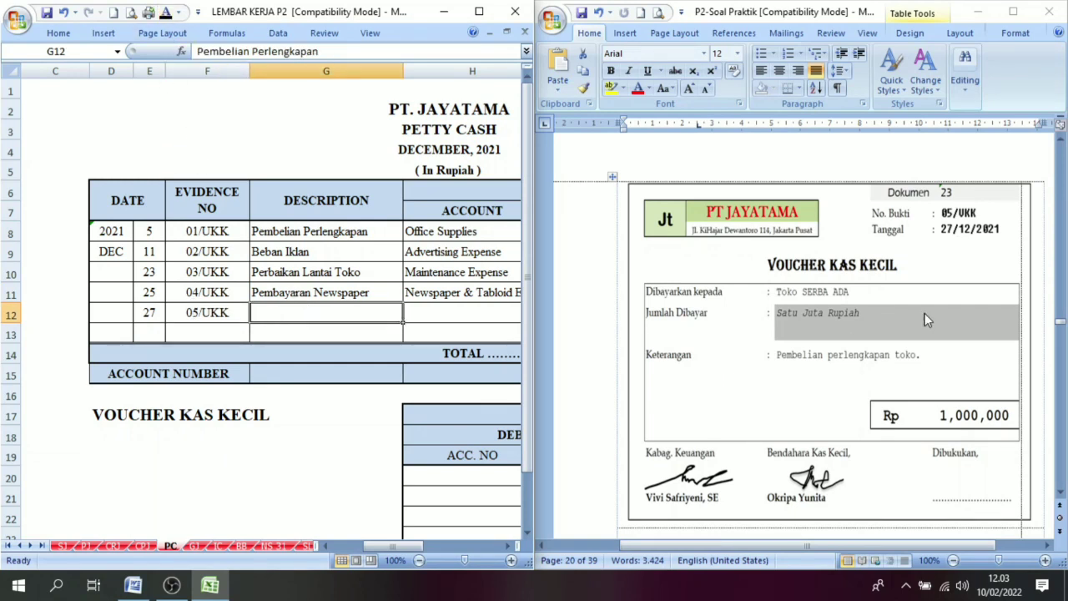
In PC row 12, apply the black font colour to the 1.000.000 credit, Office Supplies, account 11302 and the 1.000.000 debit total.
click(500, 545)
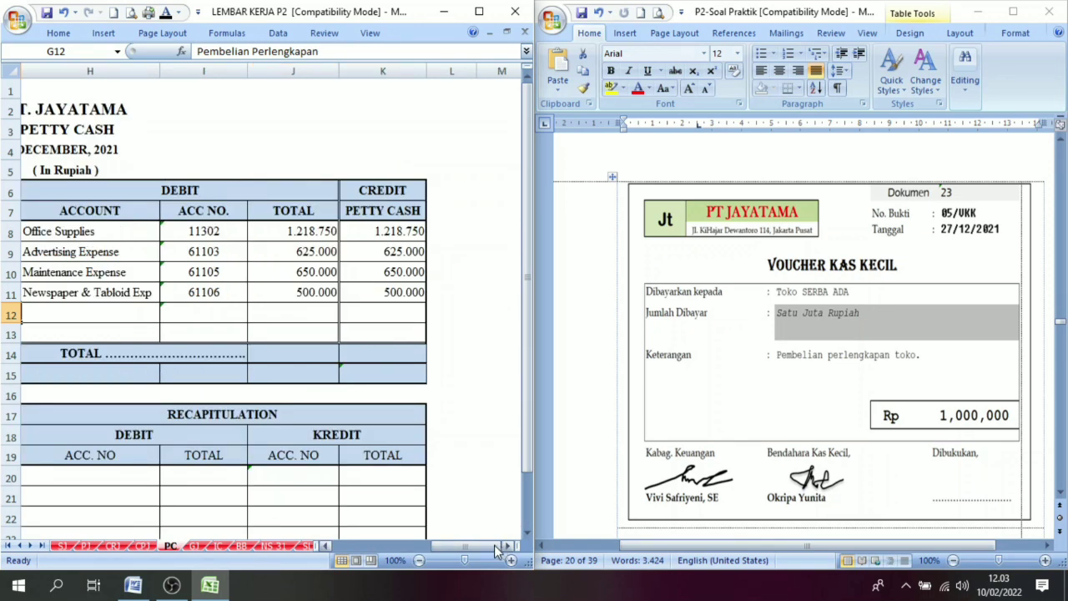
click(370, 306)
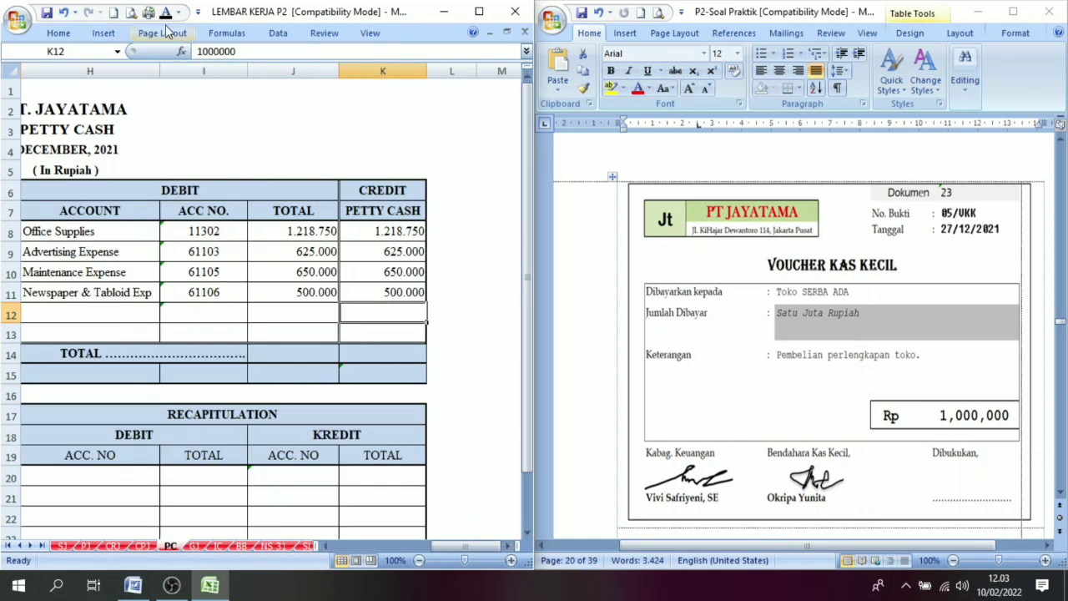
click(91, 313)
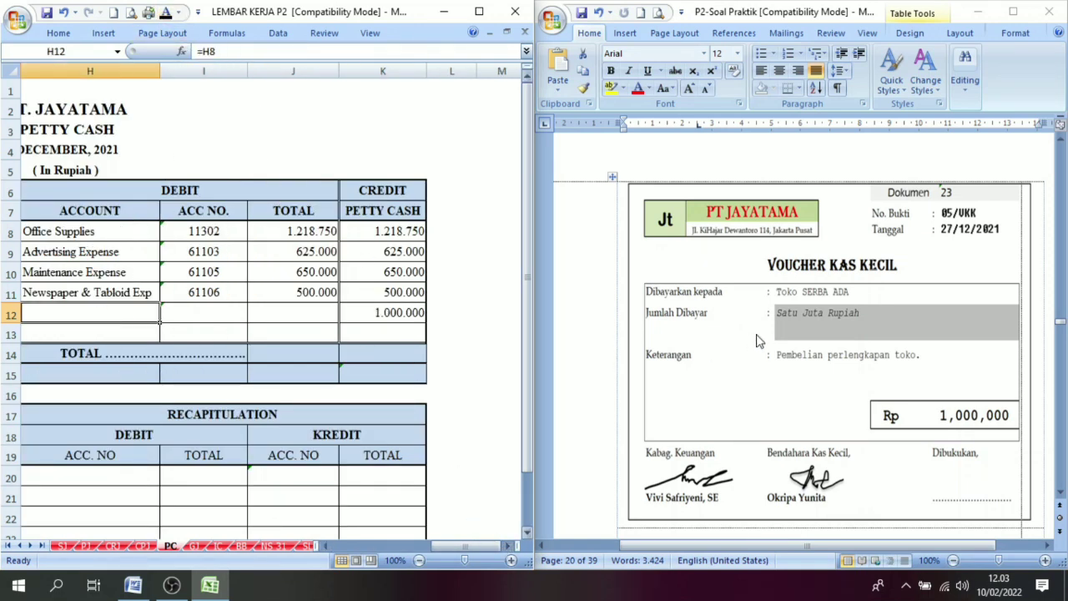
click(170, 317)
text(11302)
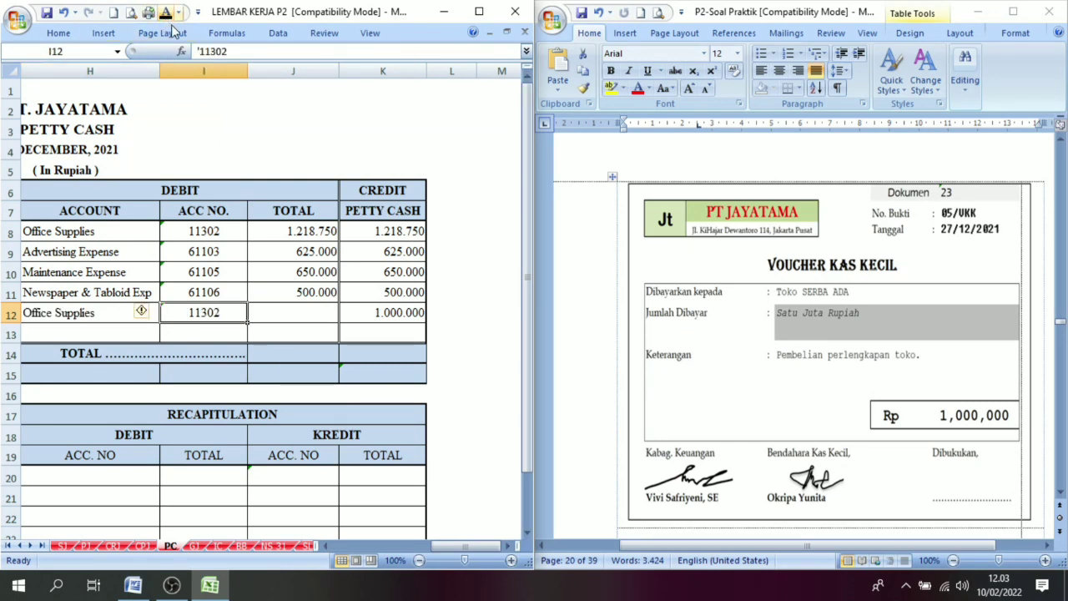
click(284, 317)
text(1000000)
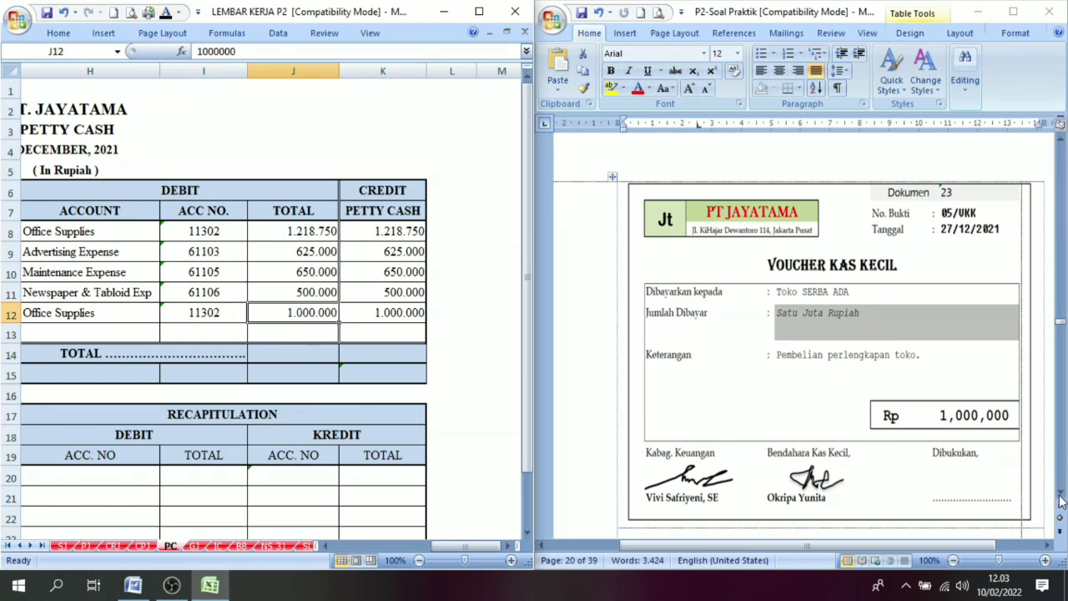
For document 24, apply the black font colour to day 28, evidence 05/BKM and Toko Lavender in row 14 of the CRJ sheet.
scroll(1061, 499, down, 6)
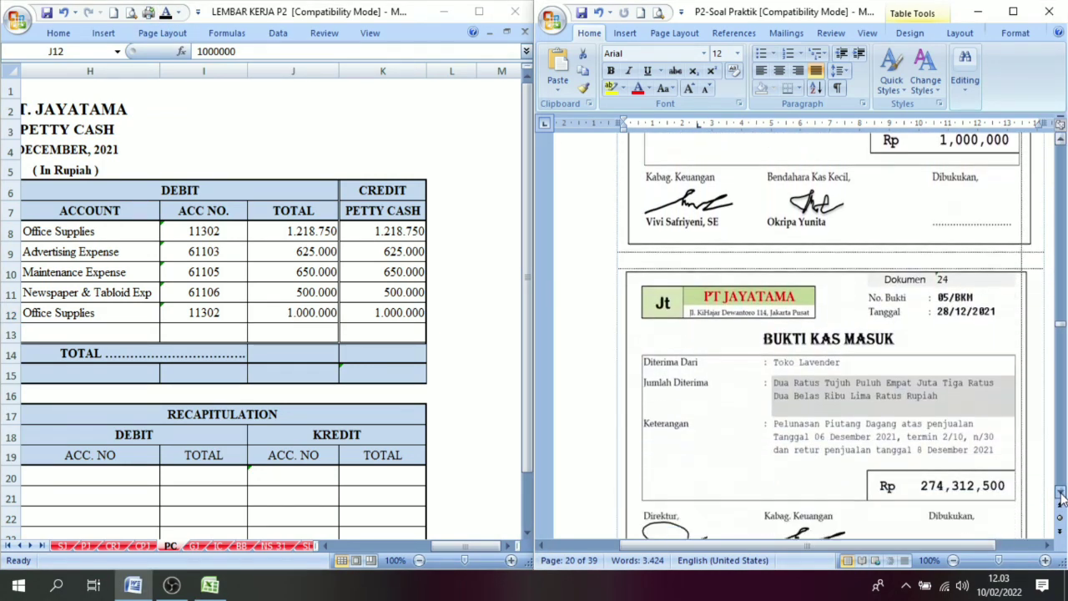
scroll(1061, 495, down, 2)
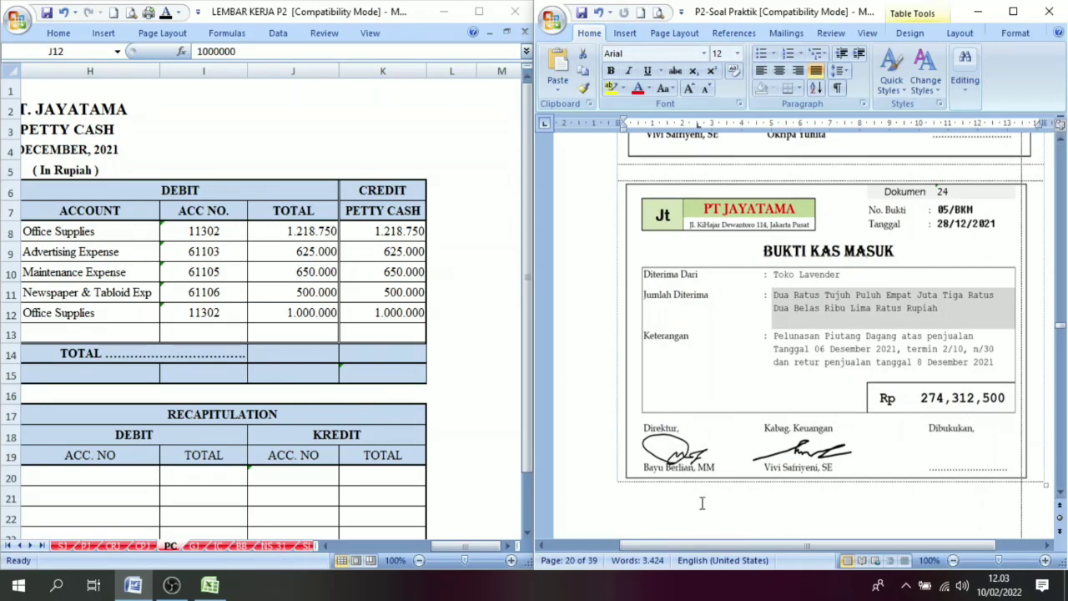
click(474, 548)
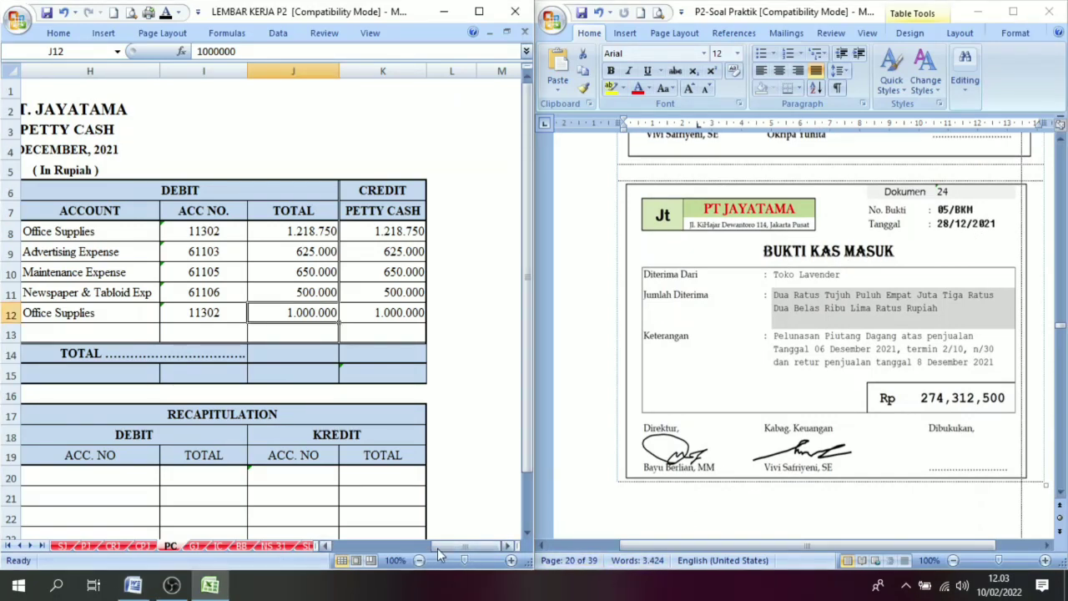
drag(437, 548, 377, 548)
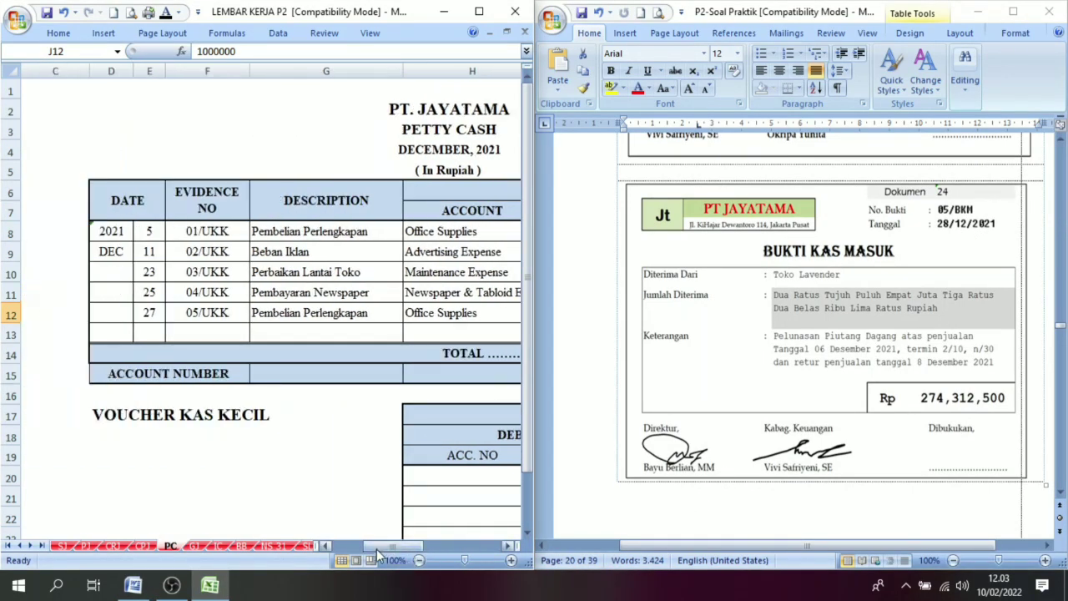
click(113, 546)
drag(416, 546, 345, 546)
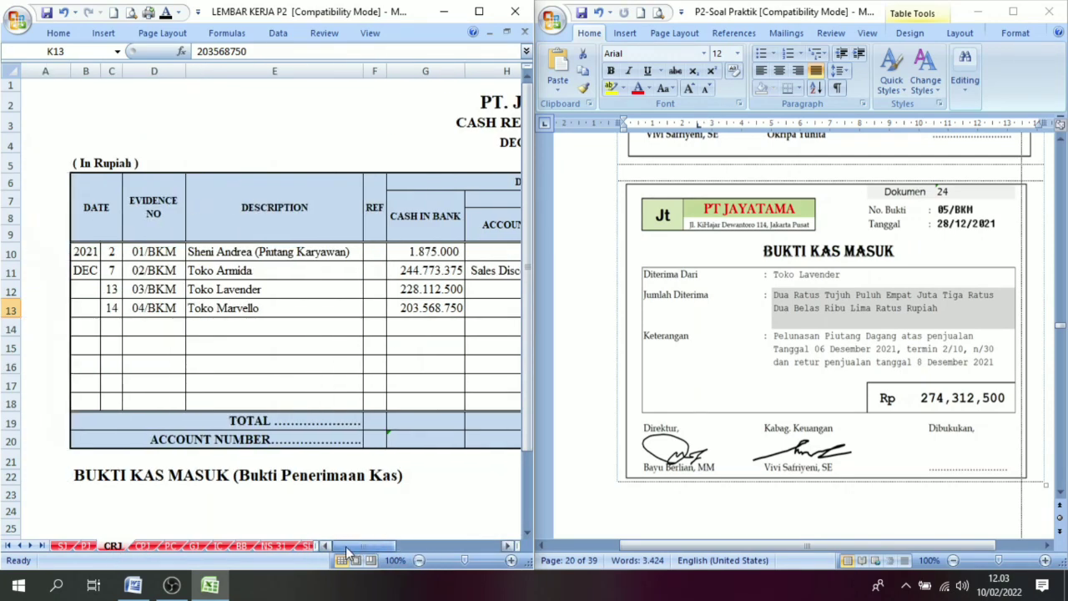
click(115, 331)
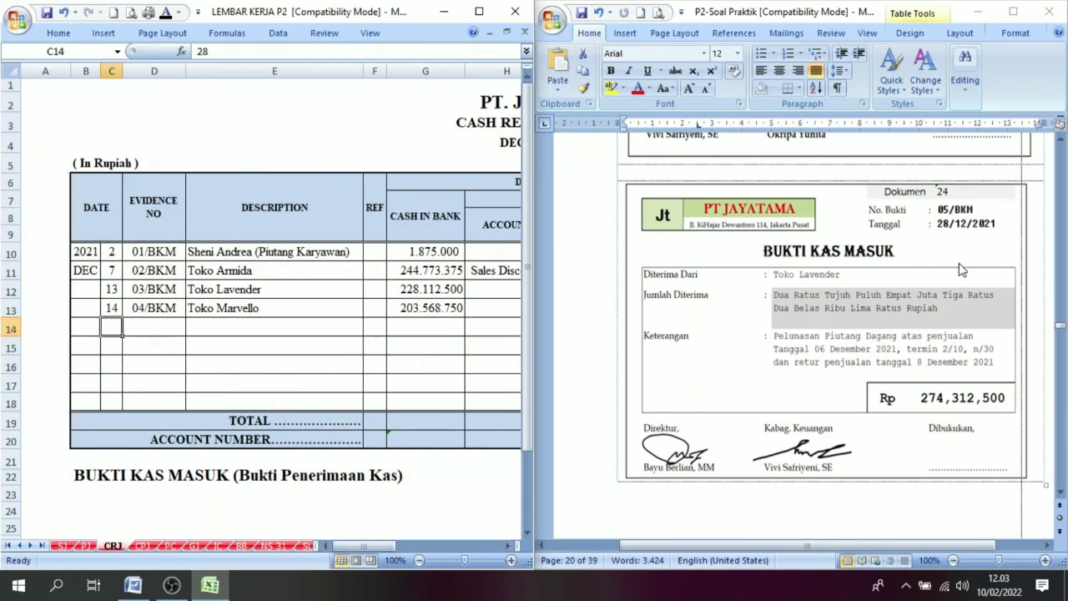
click(154, 323)
text(05/BKM)
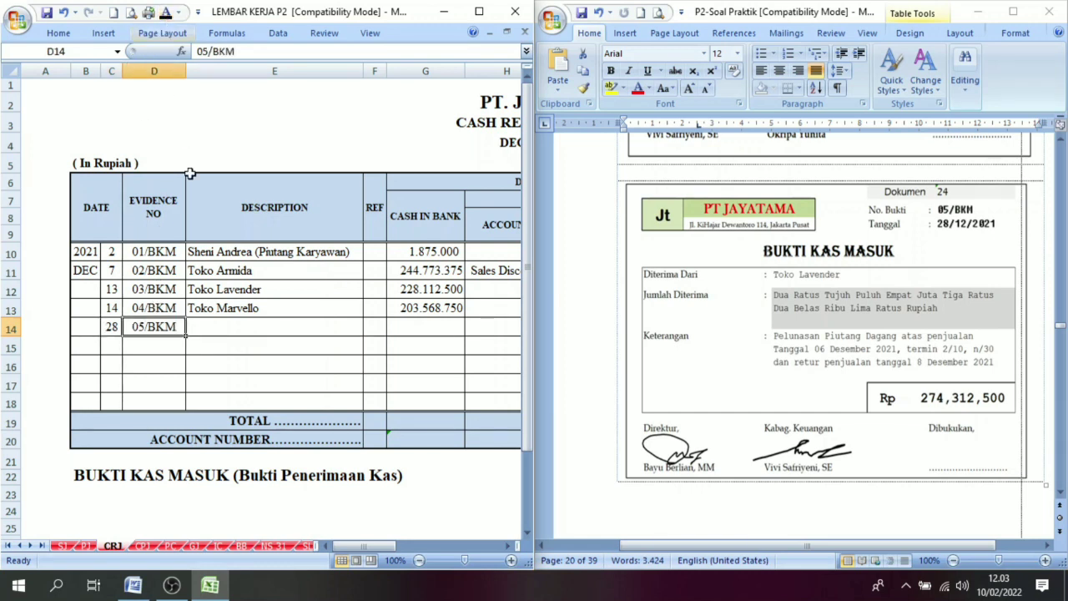
click(240, 327)
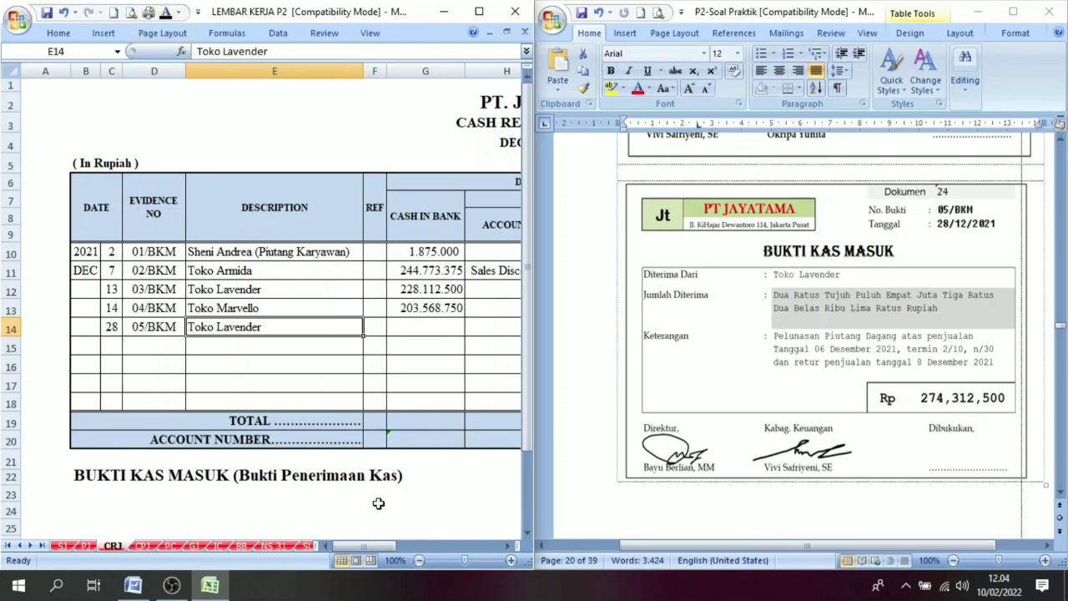
Apply the black font colour to the 274.312.500 Cash in Bank debit in row 14 of the cash receipt journal.
scroll(512, 549, right, 3)
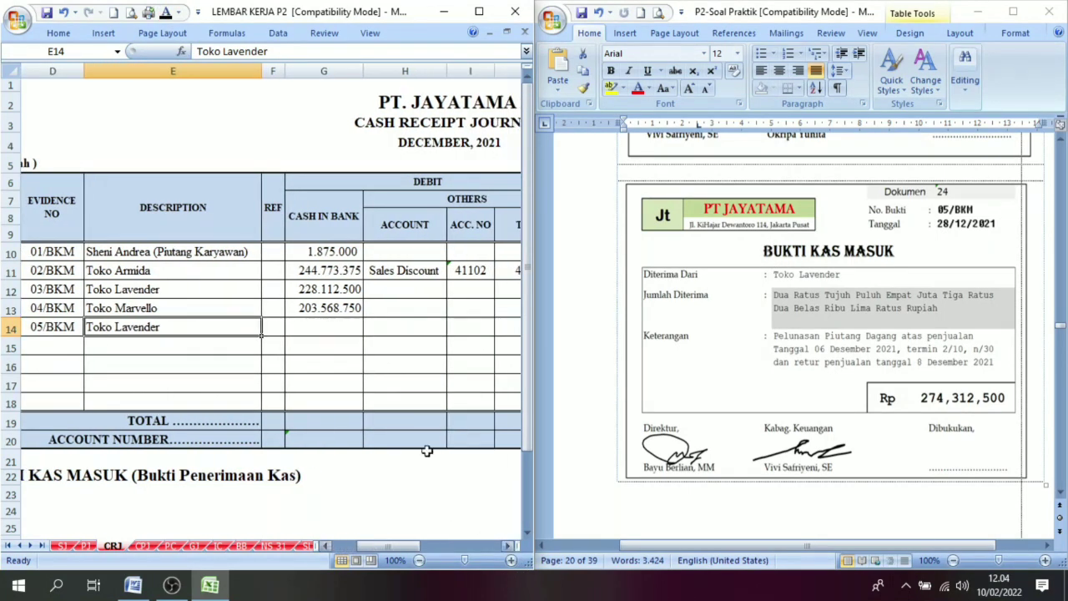
click(325, 323)
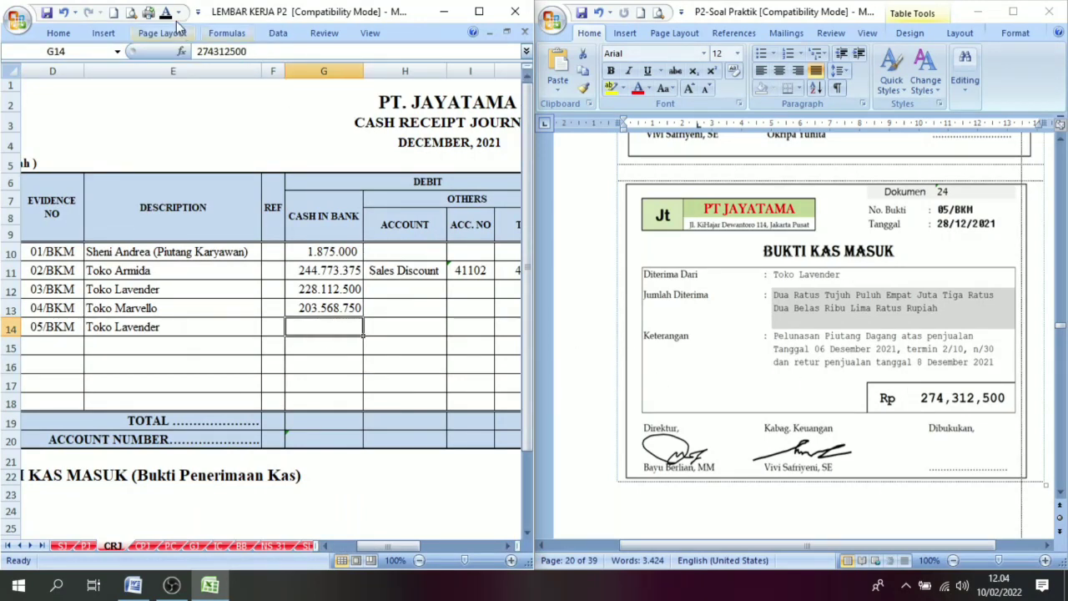
click(508, 545)
click(508, 545)
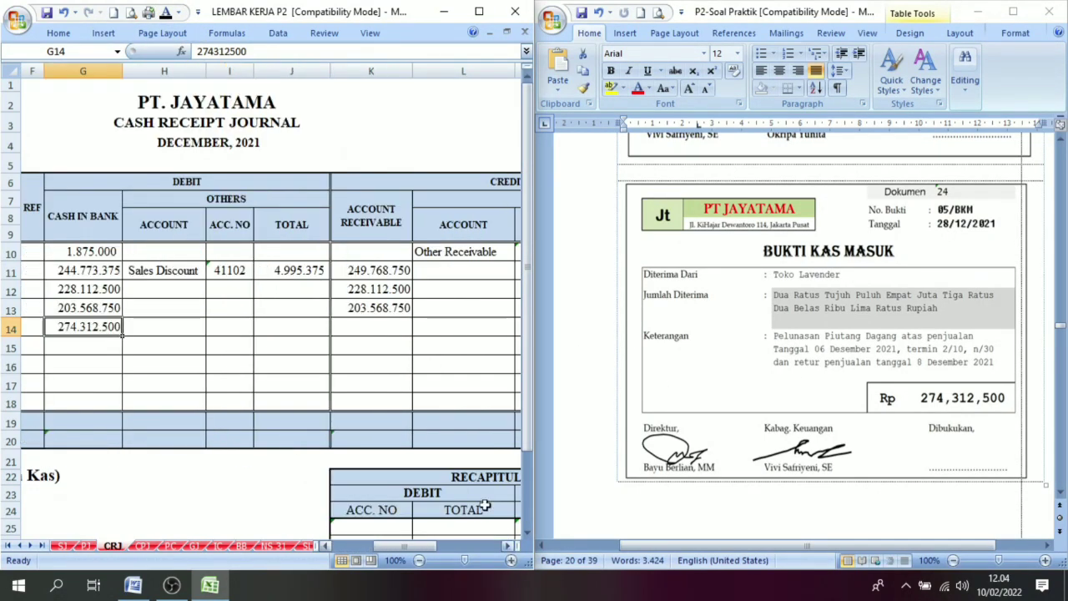
For the Account Receivable credit in CRJ row 14, look up the invoice total of document 05 to Toko Lavender, dated 06/12/2021.
click(350, 327)
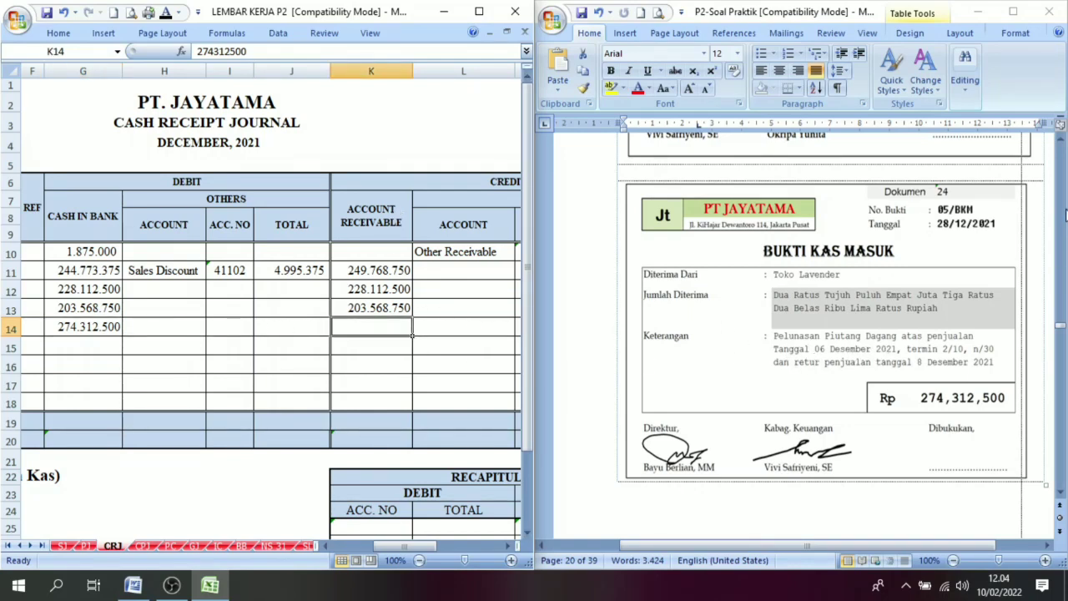
drag(1061, 183, 1062, 183)
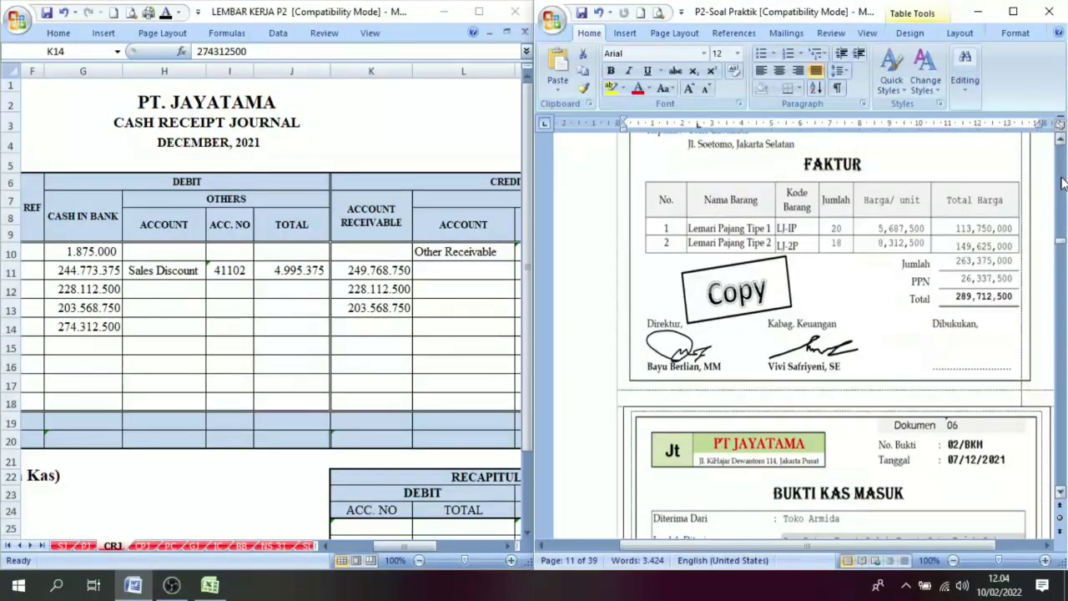
scroll(1061, 184, up, 9)
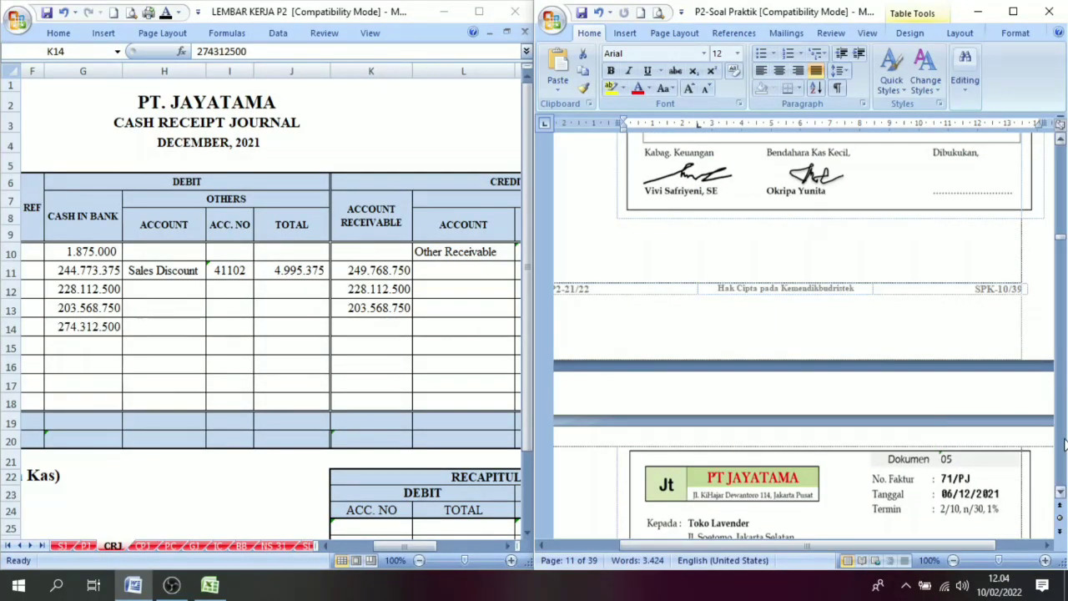
click(1064, 443)
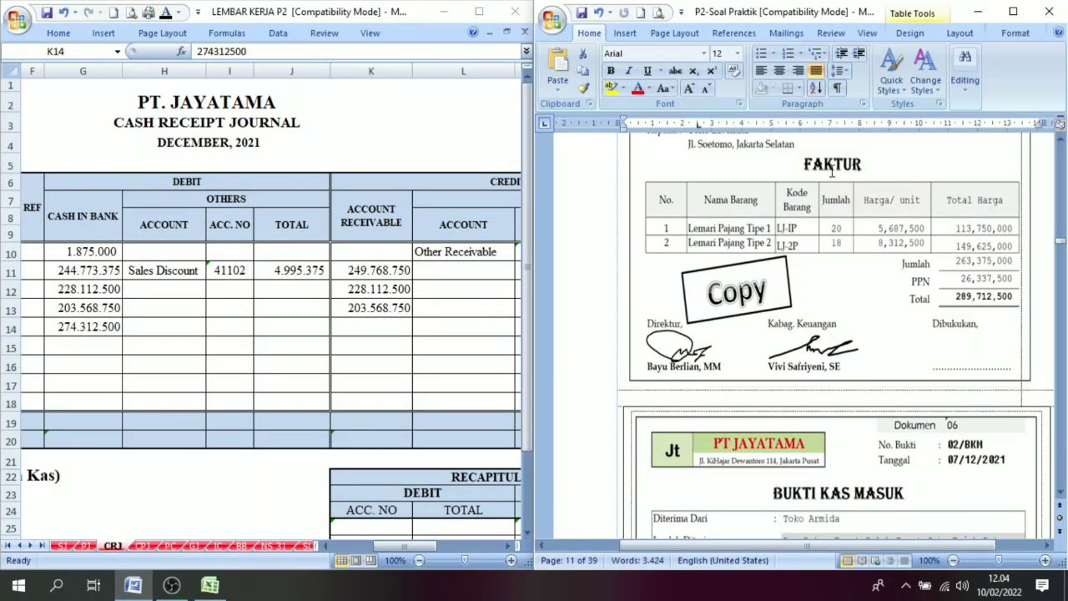
scroll(715, 172, up, 1)
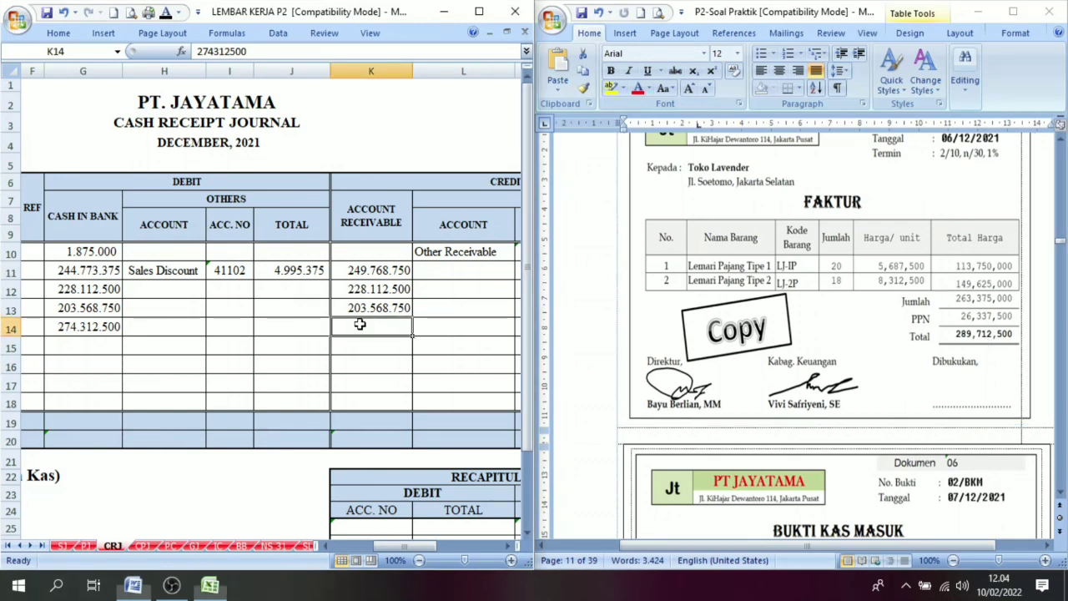
click(359, 326)
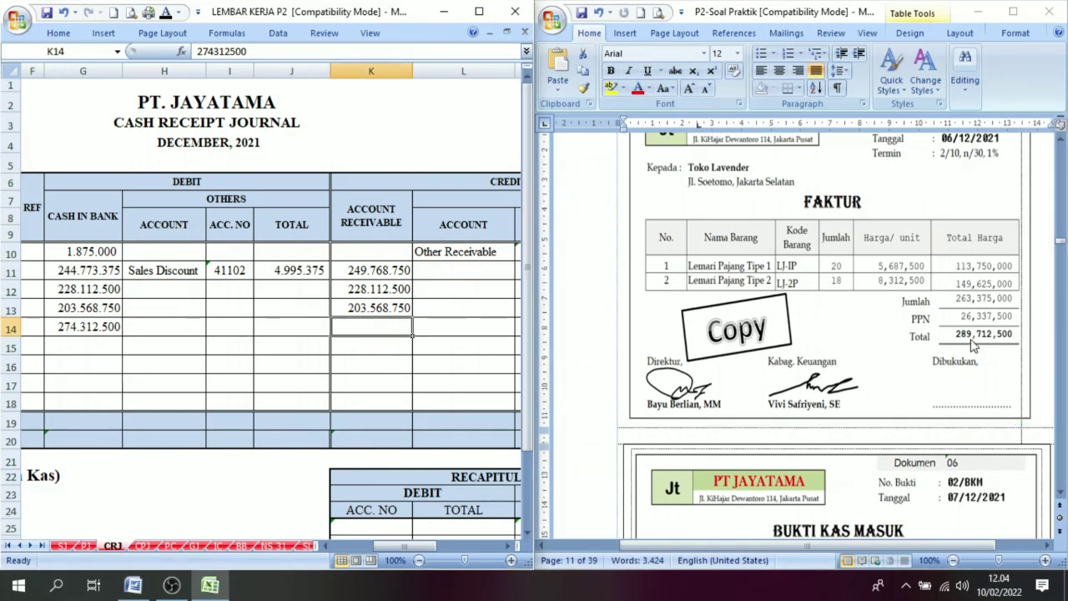
Return to document 24 and examine the Toko Lavender receipt's description and amount alongside the row 14 entry.
drag(1063, 386, 1063, 394)
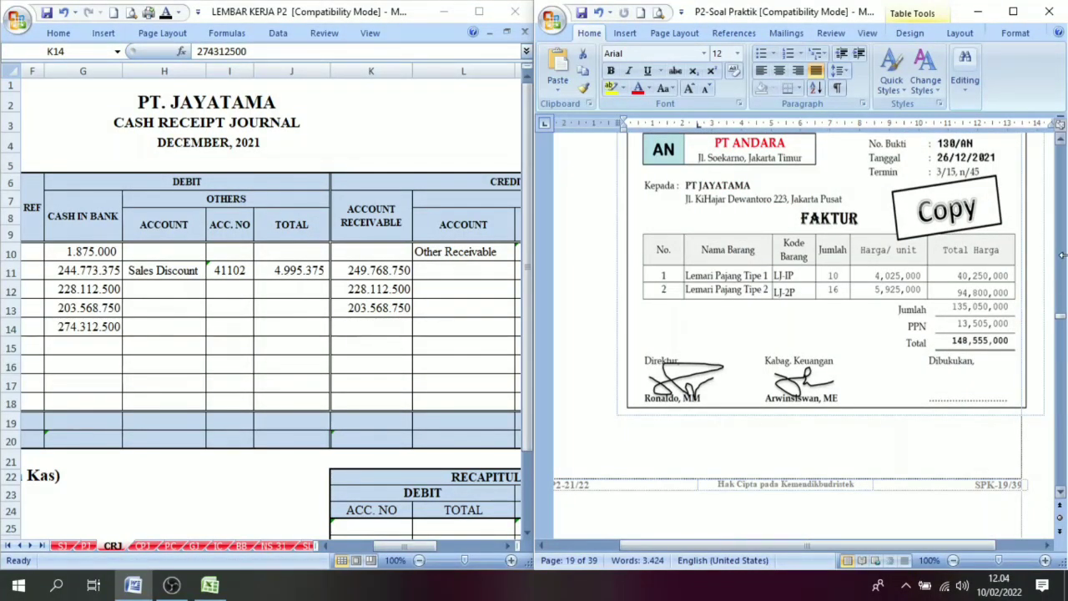
click(1064, 200)
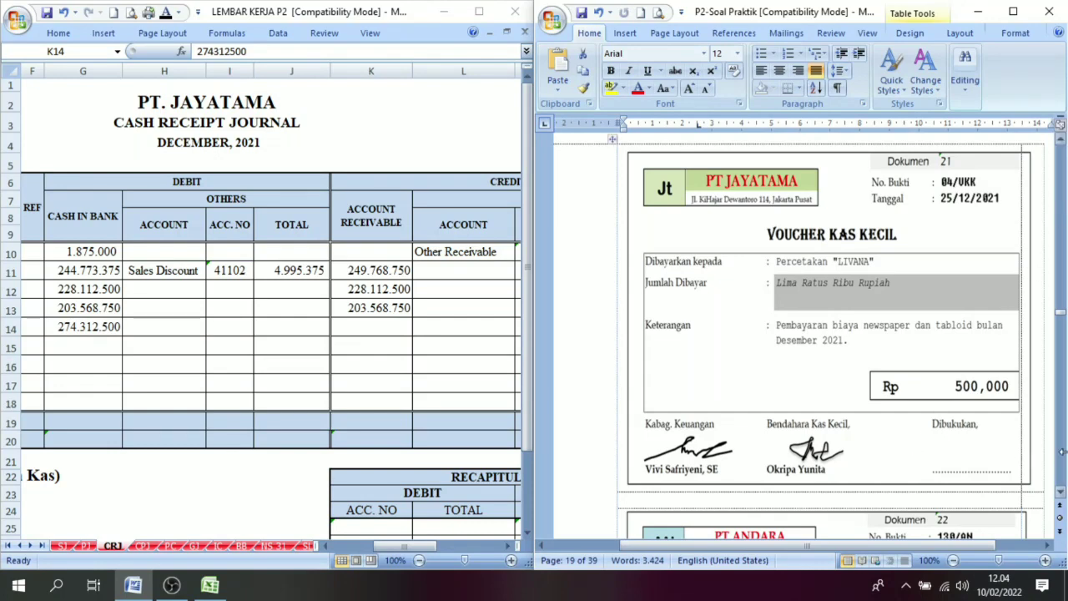
click(1062, 280)
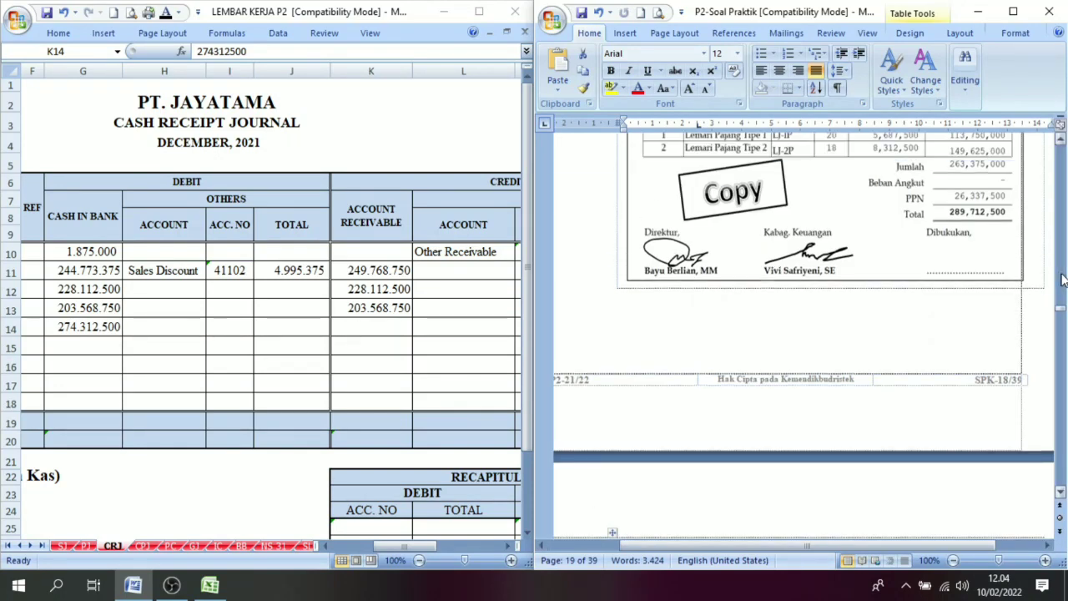
click(1062, 280)
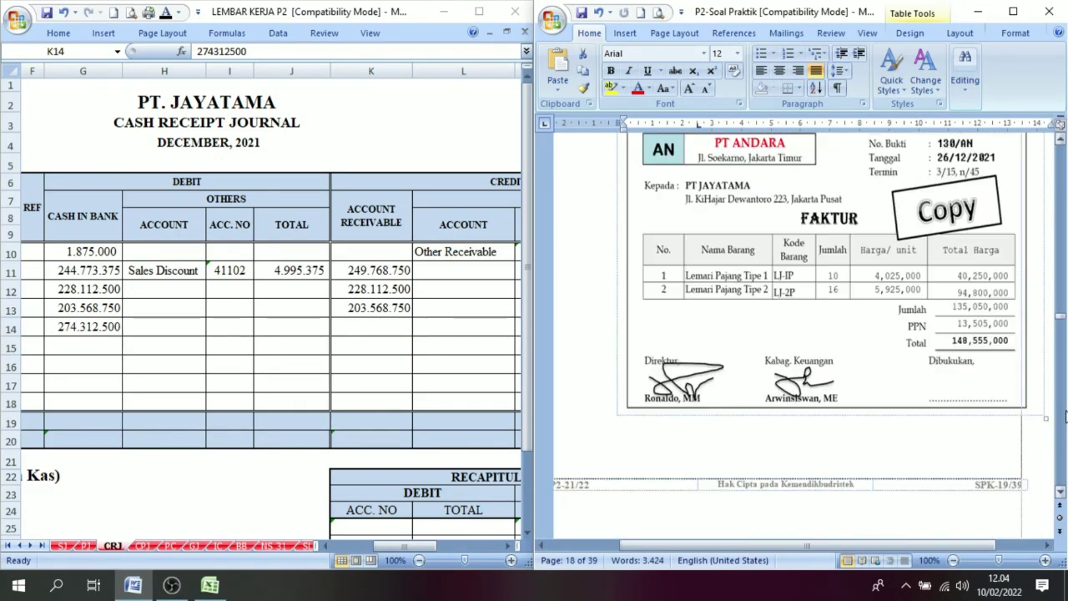
click(1062, 280)
click(1063, 278)
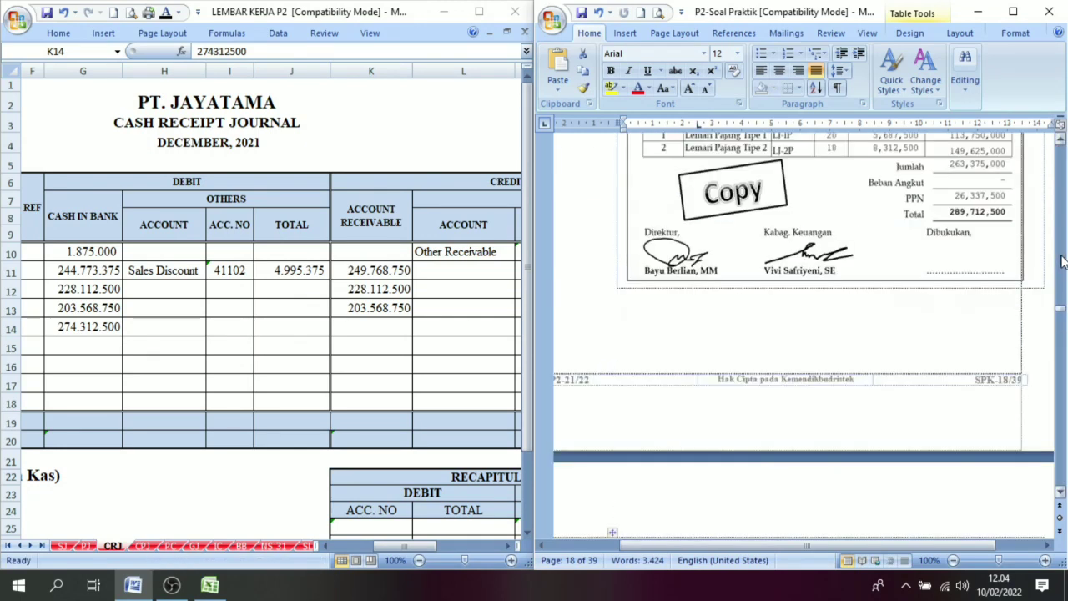
click(401, 546)
drag(402, 545, 358, 545)
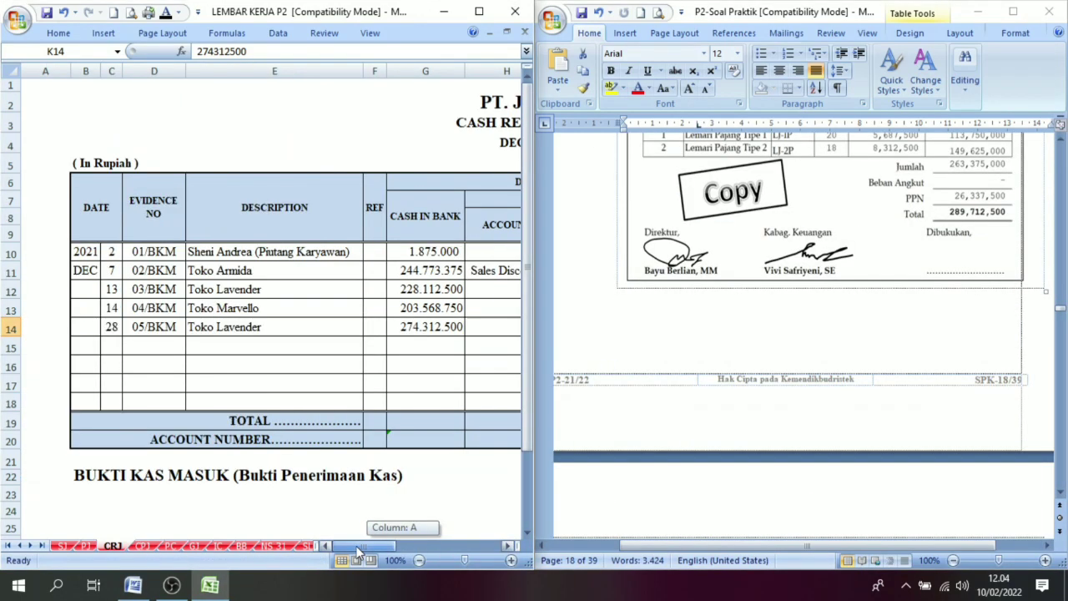
click(1064, 427)
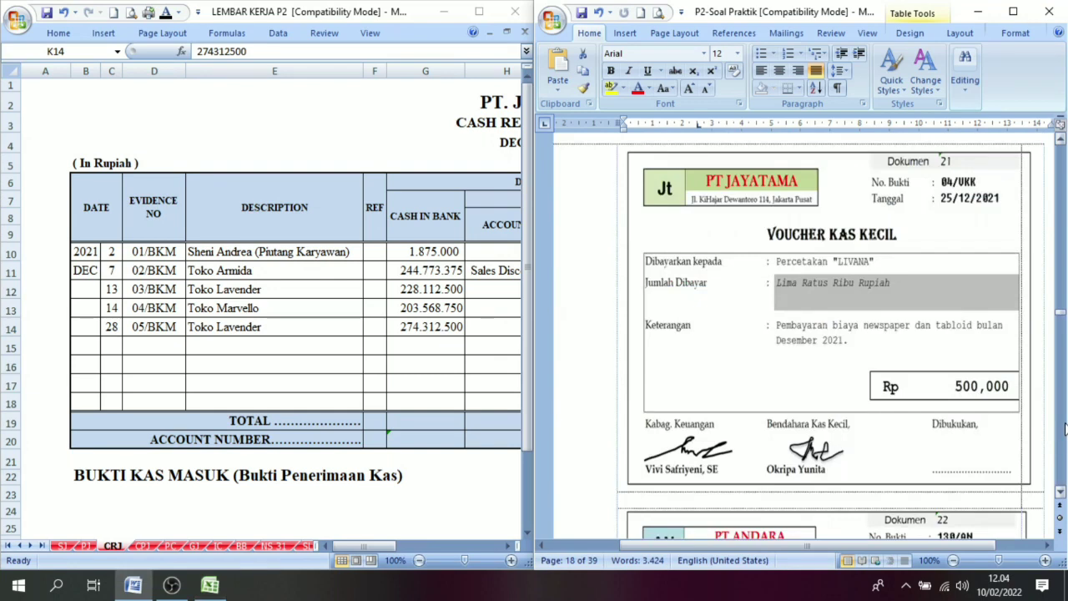
click(1064, 427)
click(1063, 427)
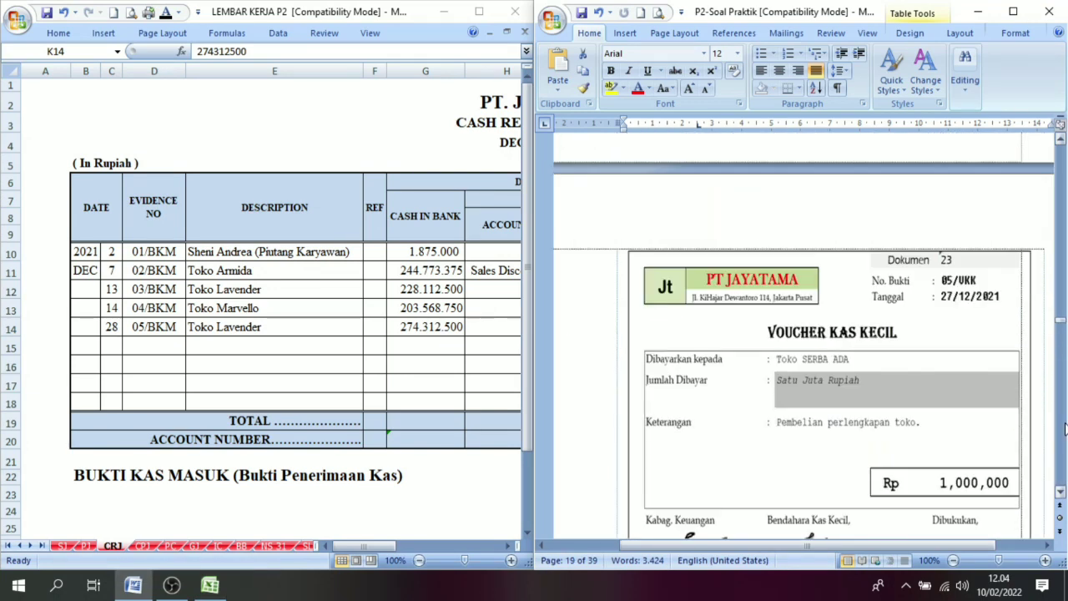
click(1064, 427)
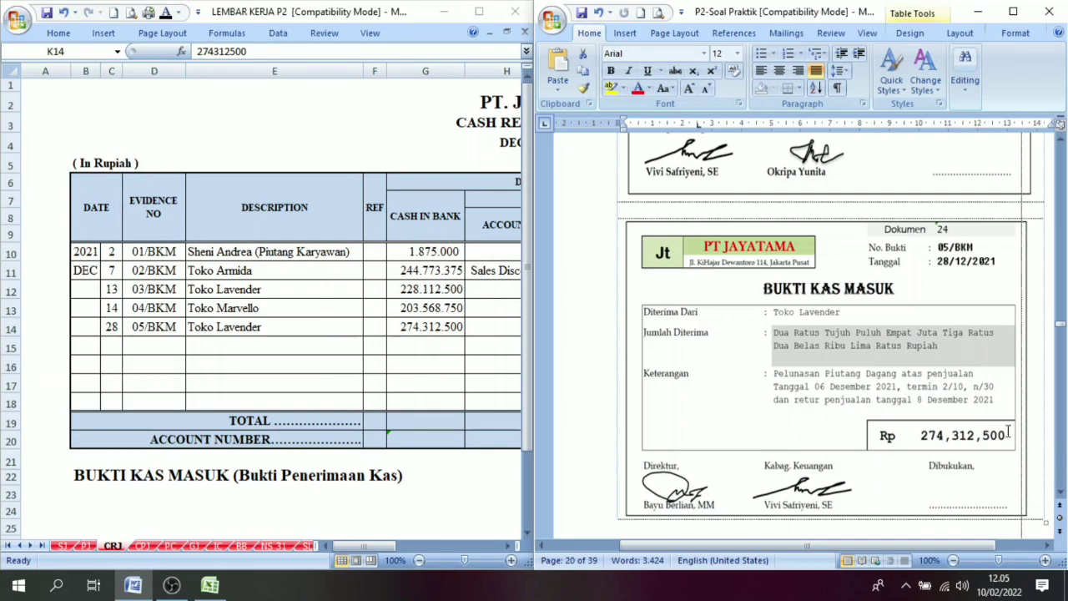
Compare the total of Toko Lavender's invoice in document 05 with the sales return credit note in document 07.
click(1063, 215)
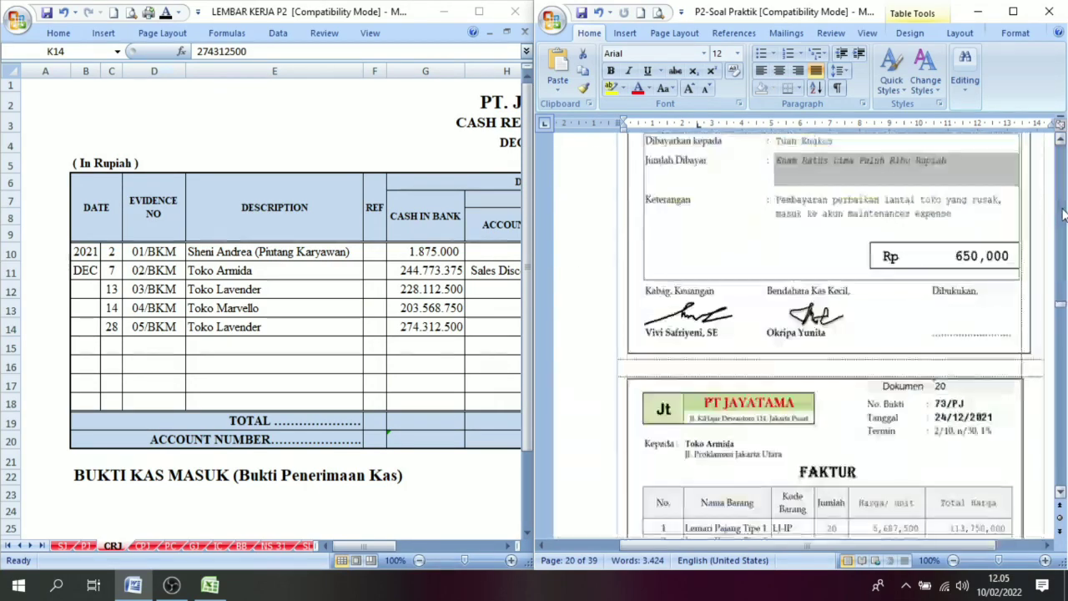
drag(1063, 215, 1063, 215)
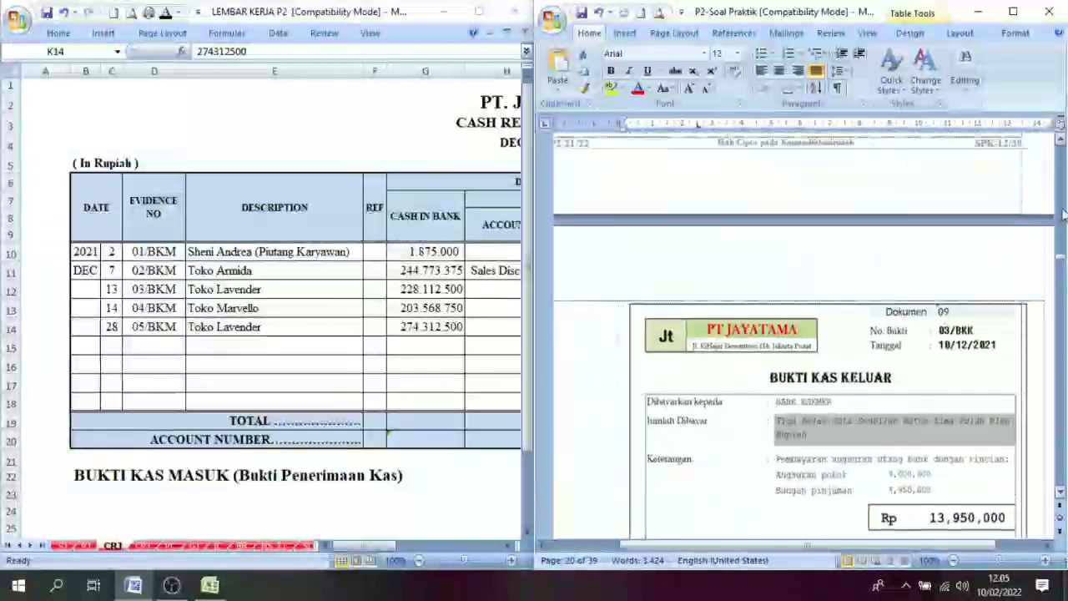
click(1063, 200)
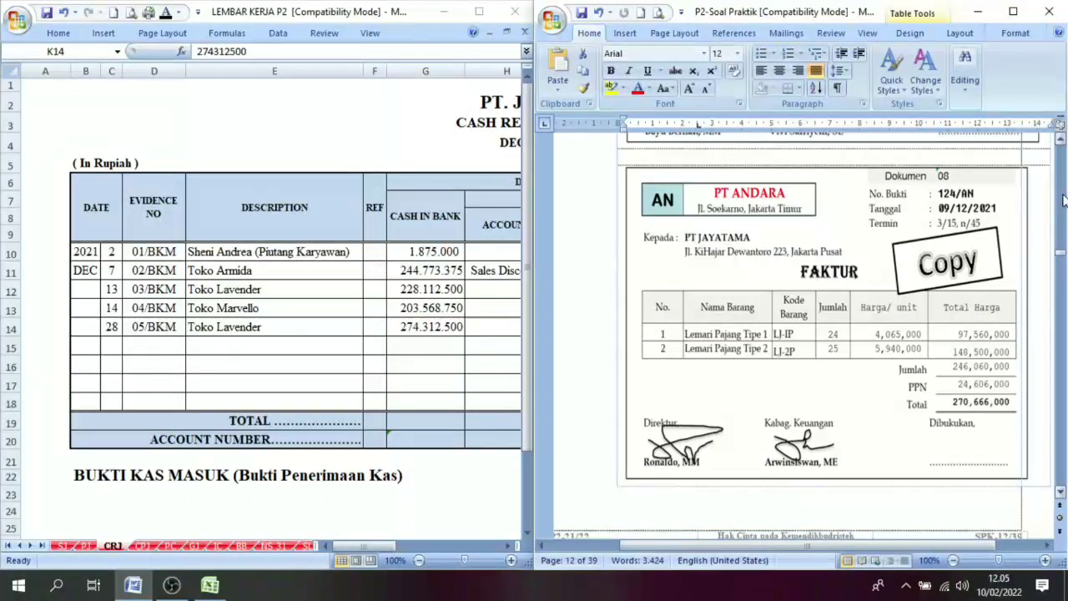
click(1063, 200)
click(1063, 210)
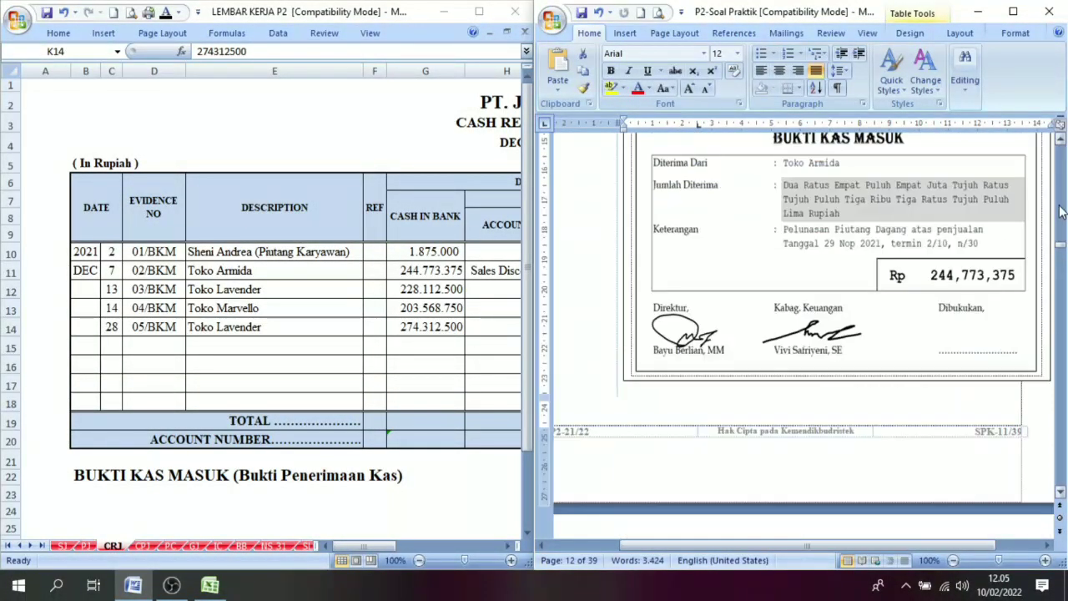
click(1063, 211)
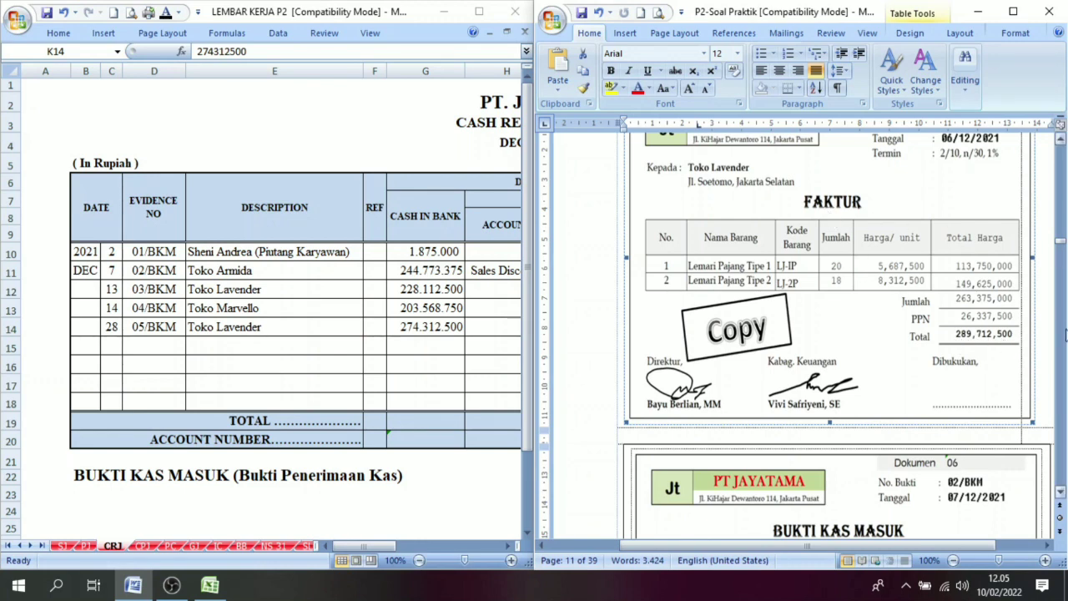
click(1063, 358)
click(1063, 359)
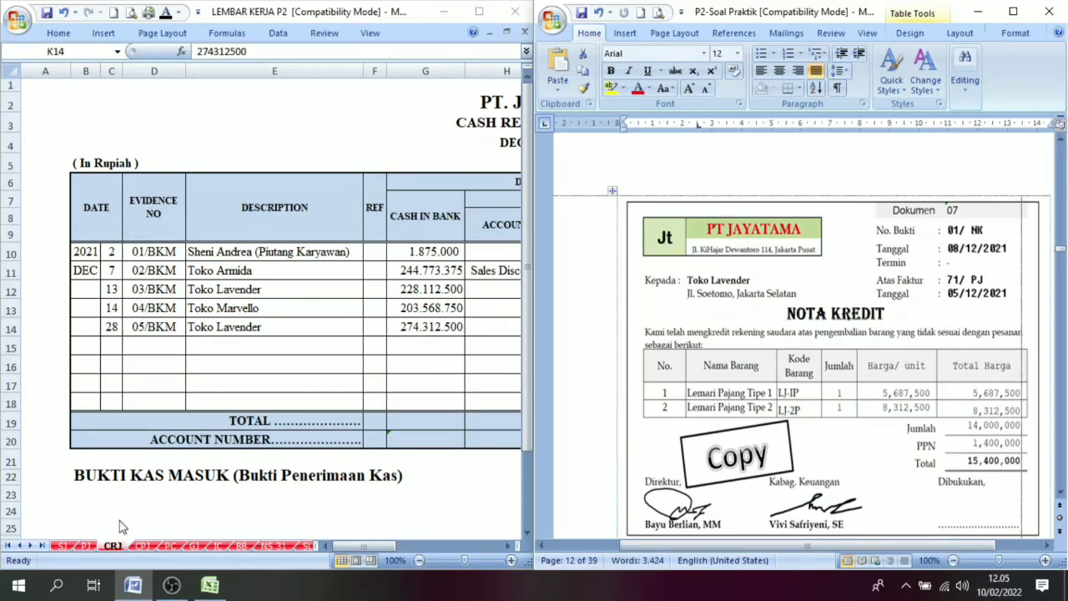
Apply the black font colour to the 274.312.500 Account Receivable credit in row 14 of the cash receipt journal.
click(509, 547)
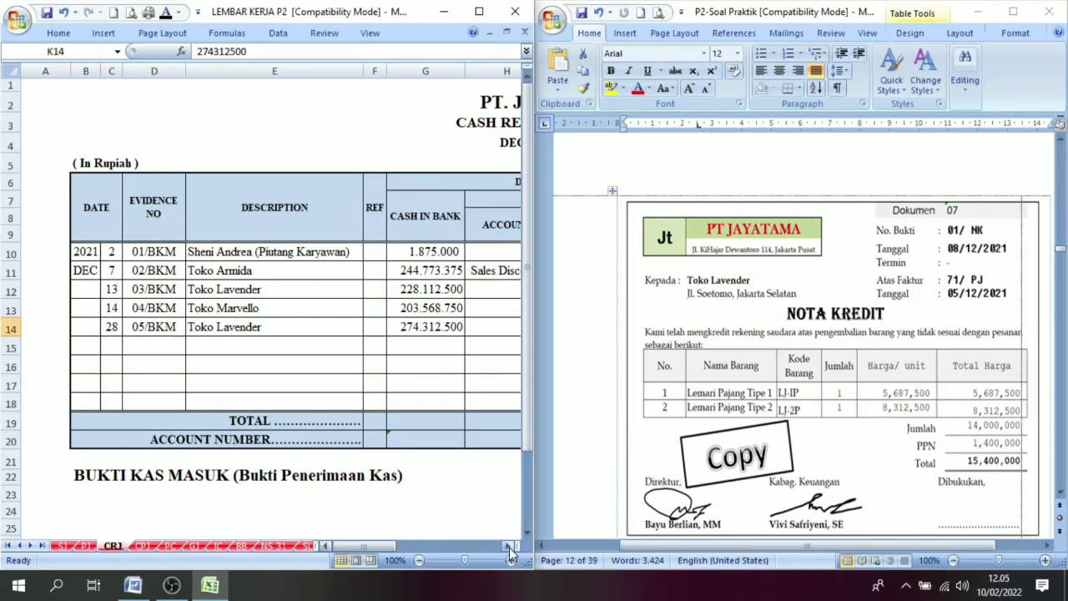
click(509, 547)
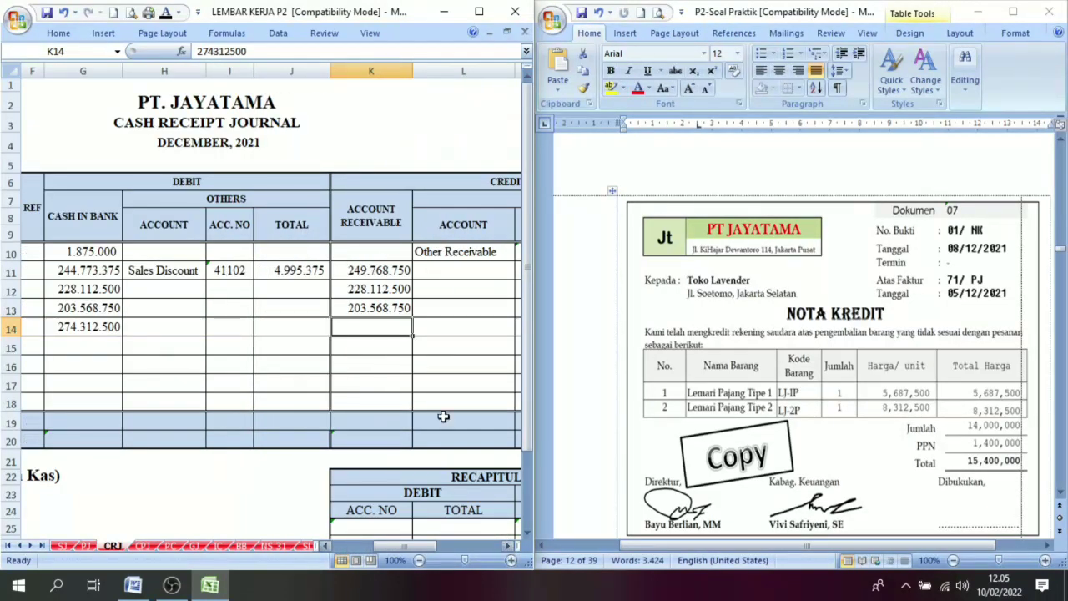
click(166, 13)
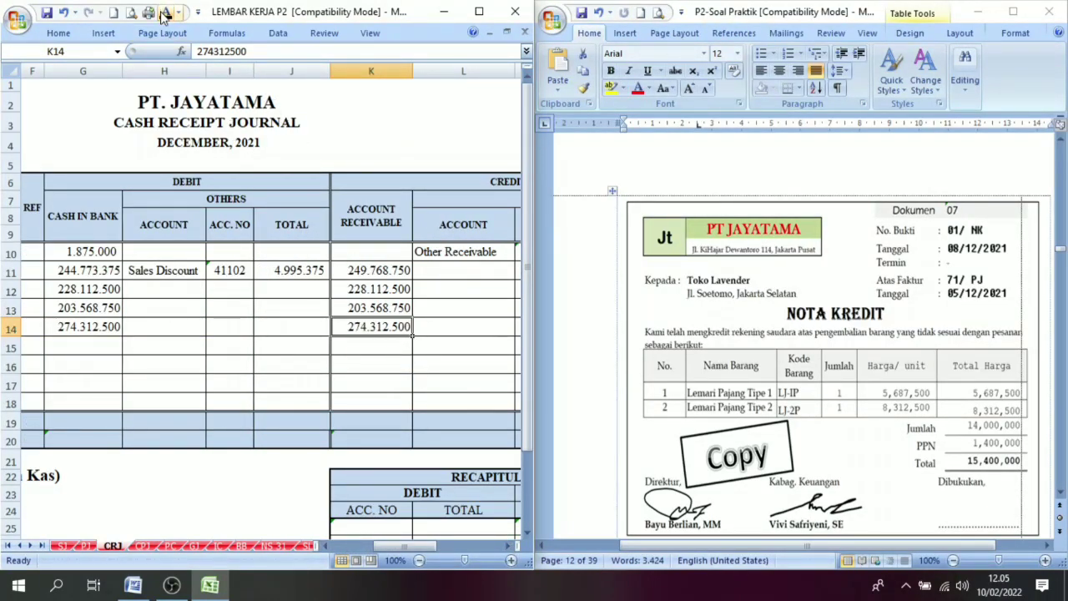
Recheck the document 05 invoice and document 07 credit note totals against the Cash in Bank debit in row 14.
click(1061, 185)
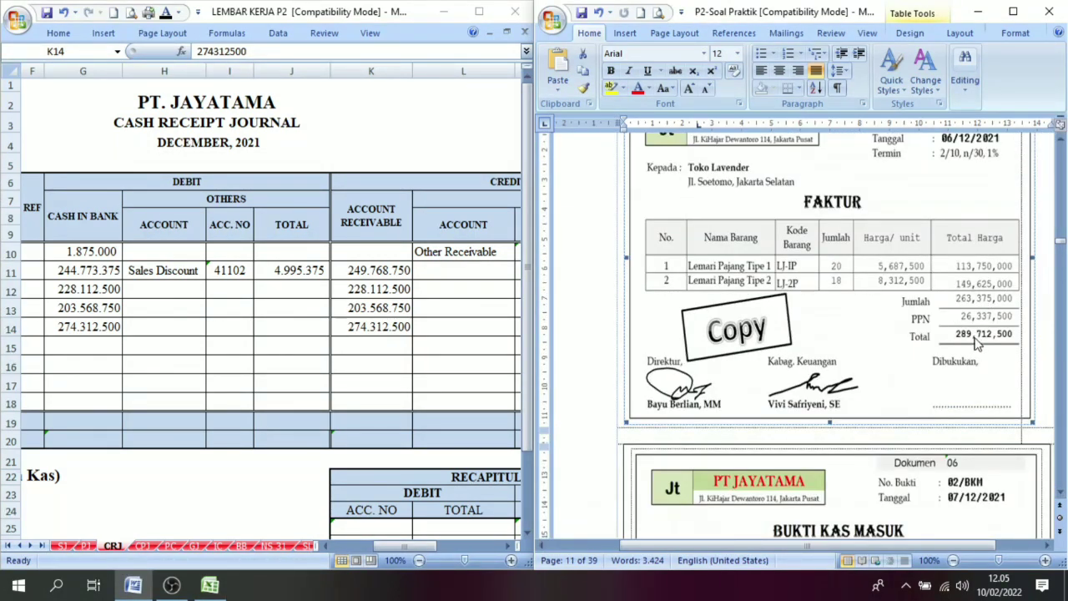
scroll(980, 401, down, 10)
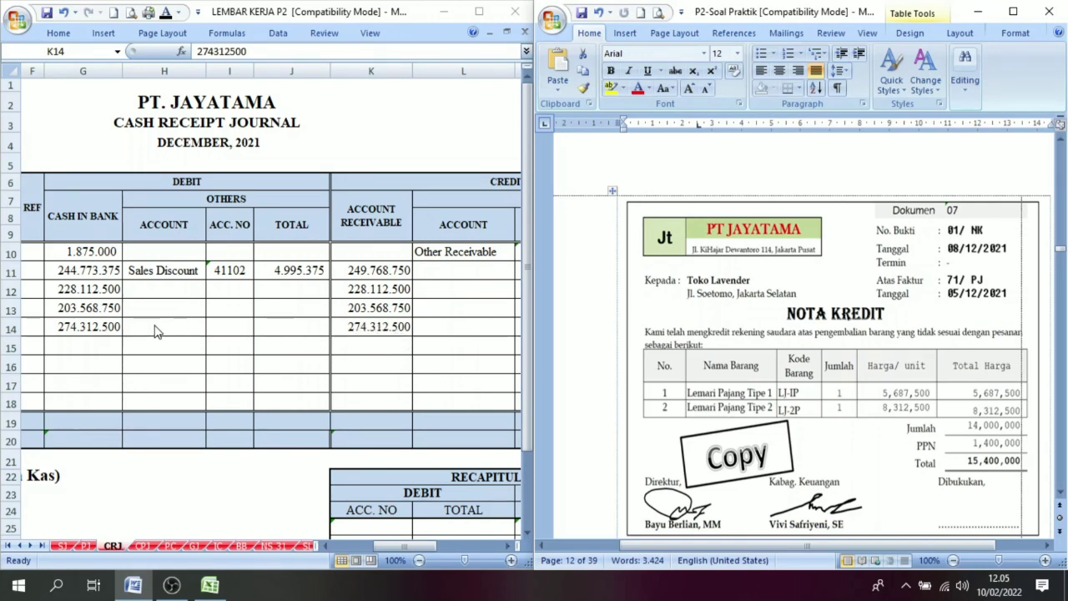
click(86, 329)
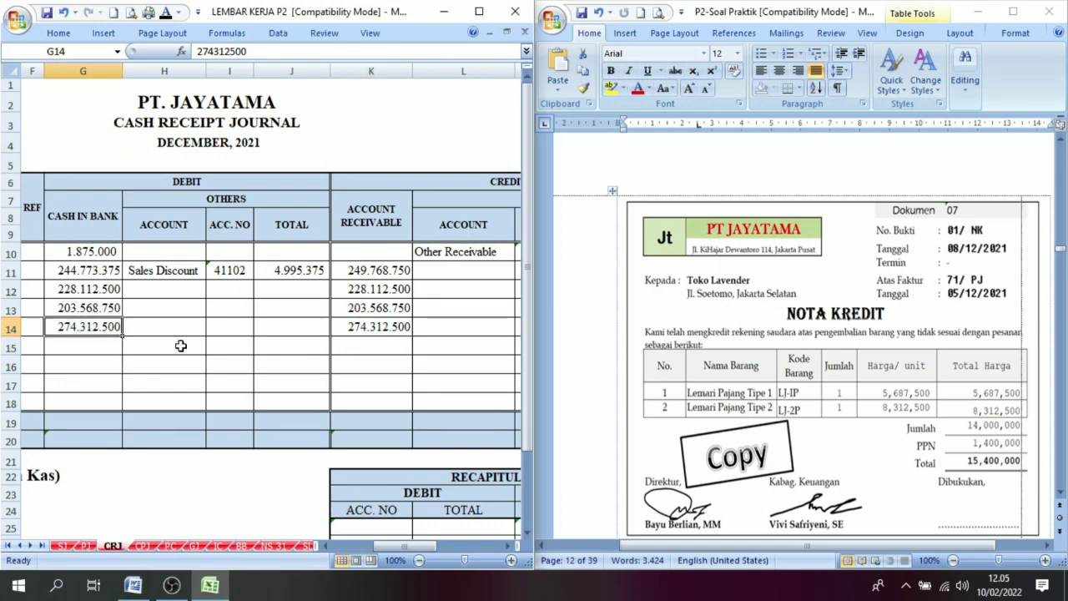
Find document 24 again in the source documents and review the Toko Lavender cash receipt 05/BKM.
click(1061, 446)
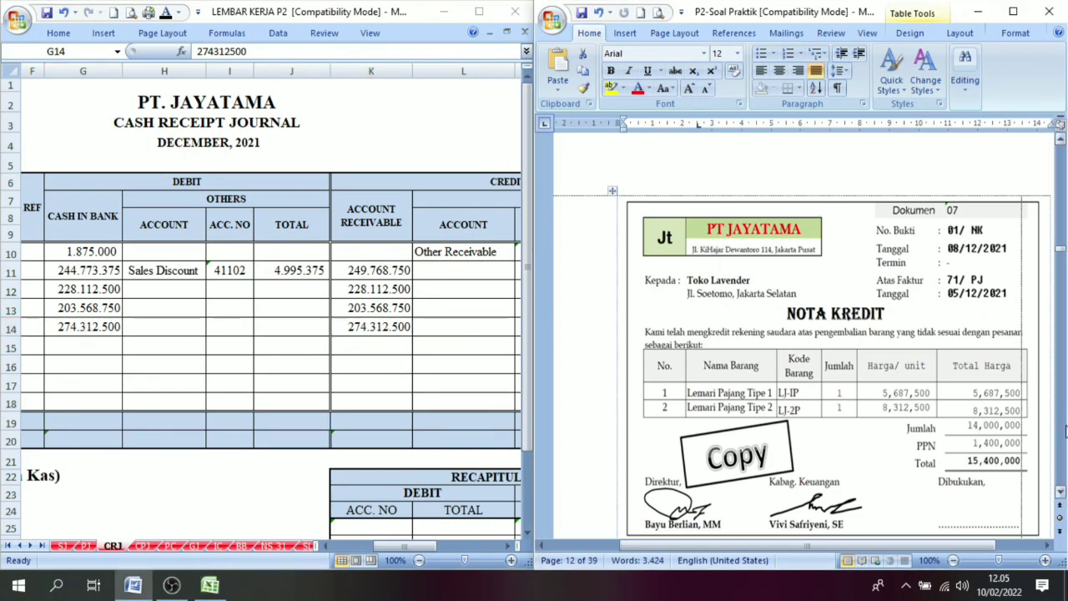
click(1061, 446)
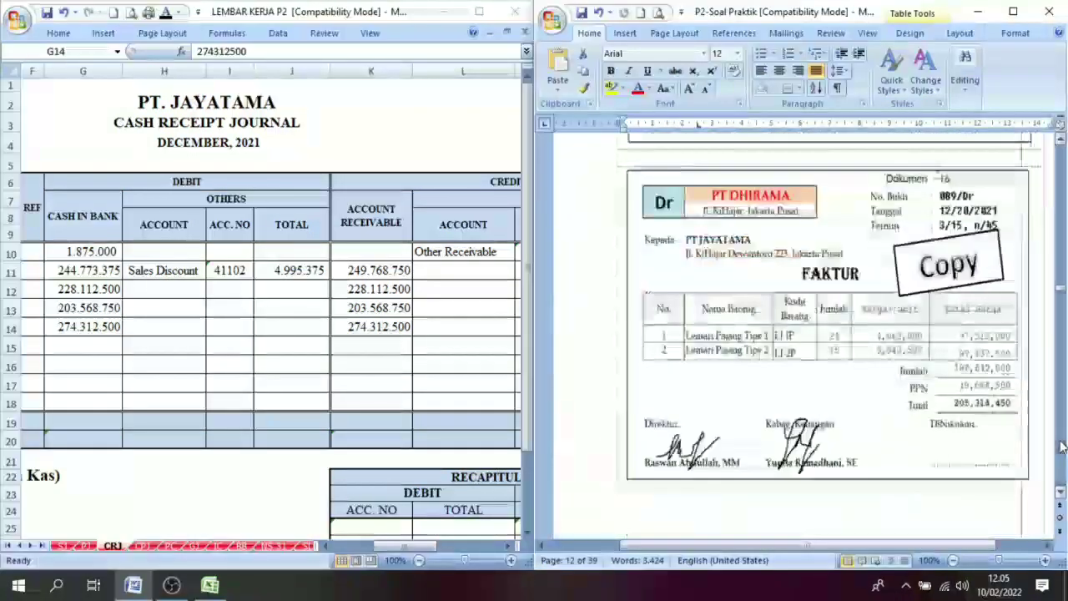
click(1061, 446)
click(1061, 446)
click(1061, 446)
click(1061, 446)
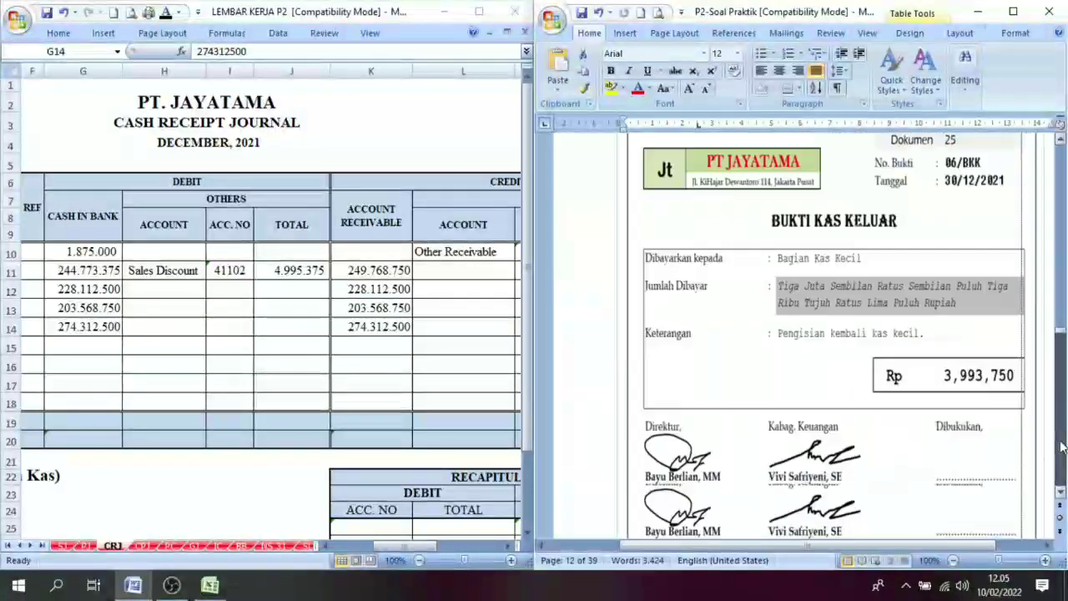
click(1061, 446)
click(1061, 446)
click(1061, 446)
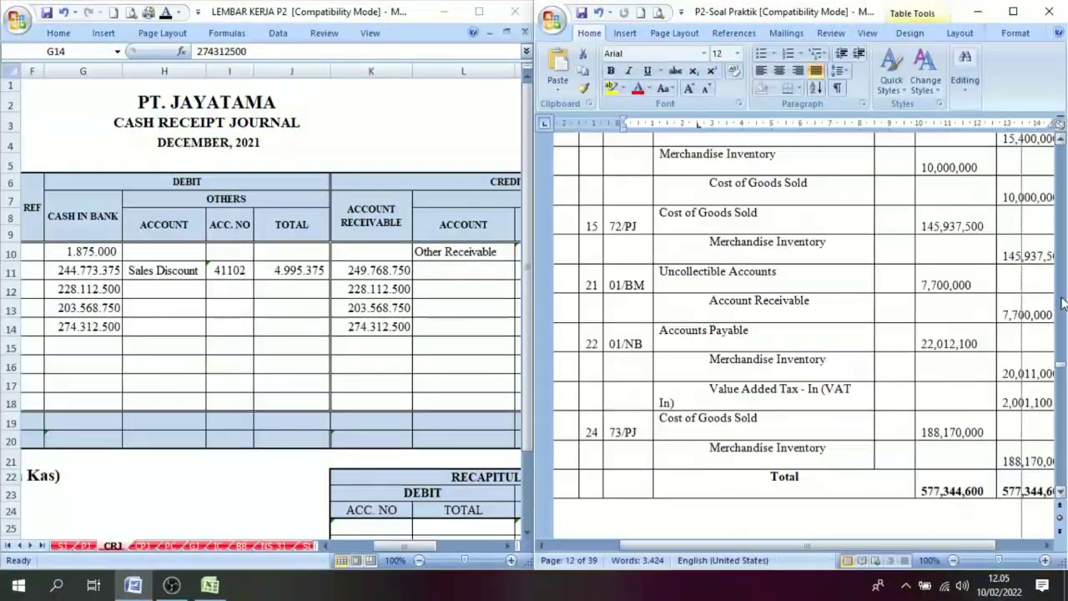
click(1061, 305)
click(1061, 305)
click(1061, 305)
click(1061, 305)
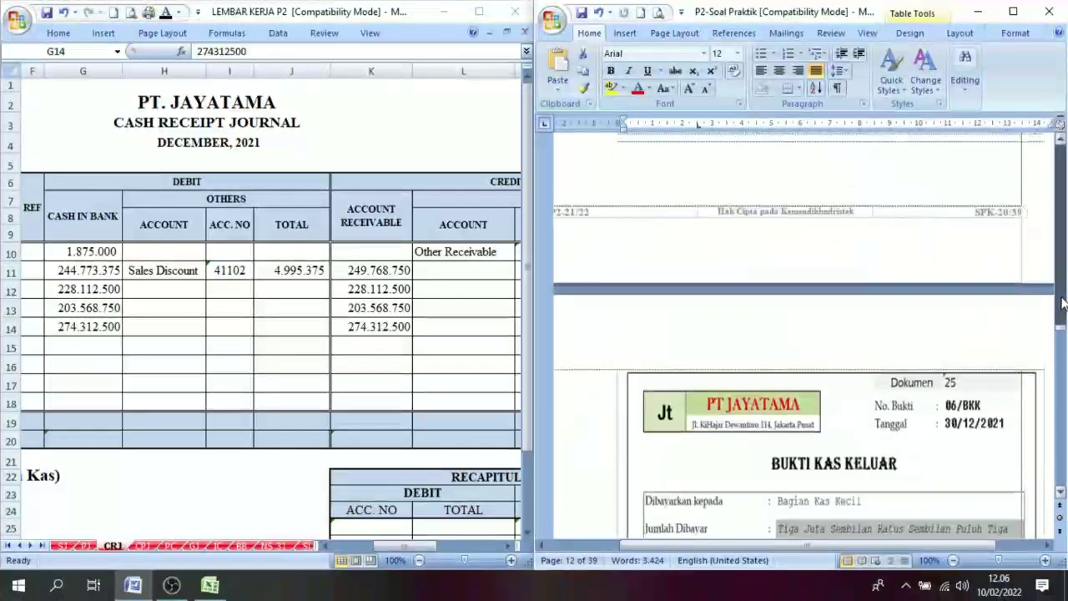
click(1061, 304)
click(1061, 304)
click(1061, 304)
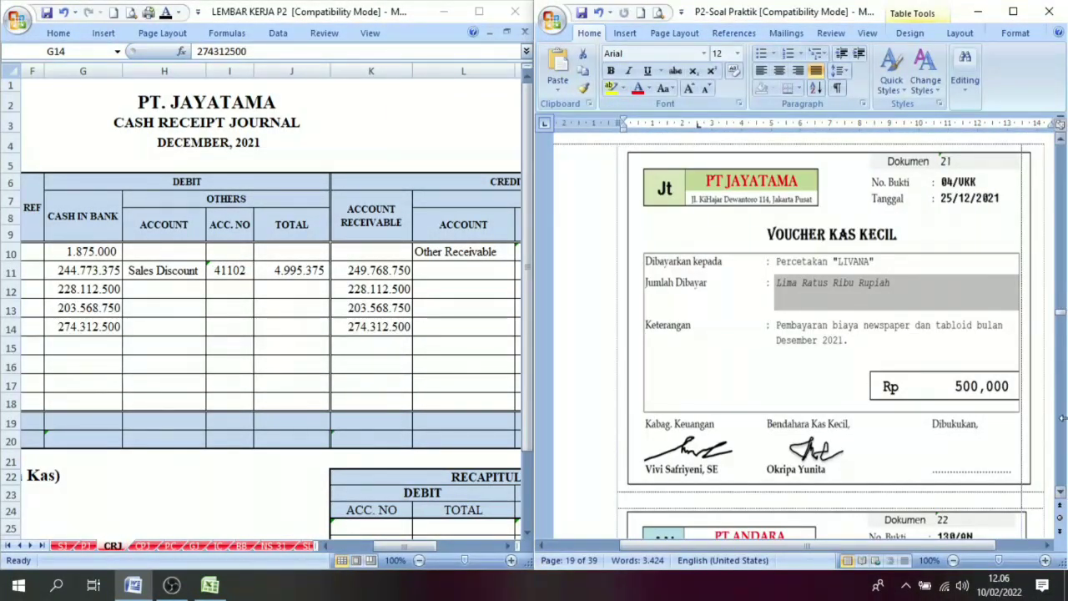
click(1064, 433)
click(1064, 442)
click(1065, 444)
click(1065, 444)
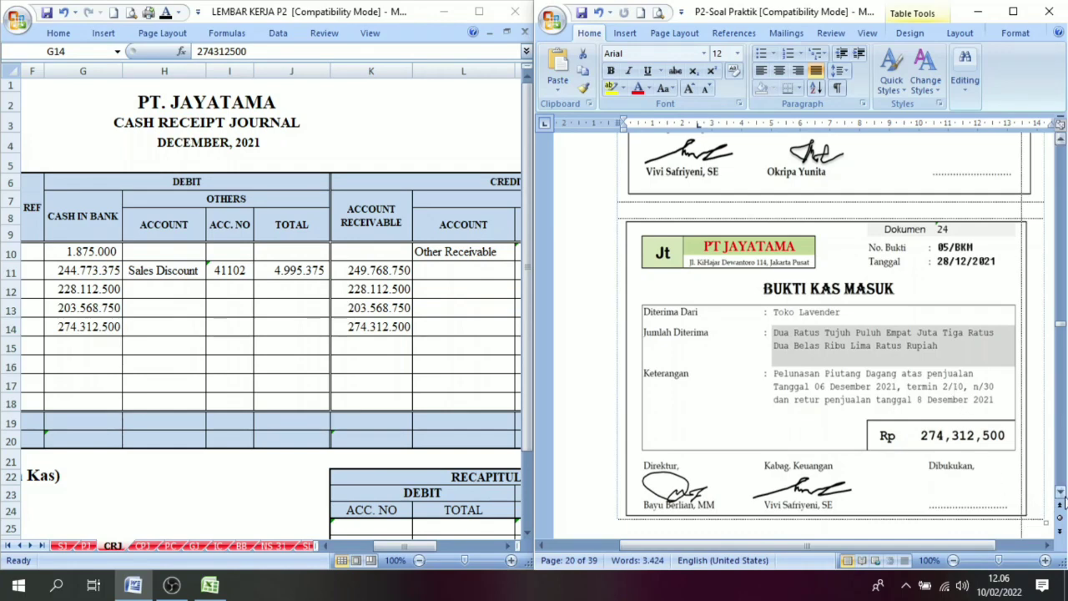
Find document 25 in the source documents and review the petty cash replenishment voucher 06/BKK.
click(1060, 493)
click(1060, 493)
click(1060, 493)
click(1060, 493)
click(1060, 493)
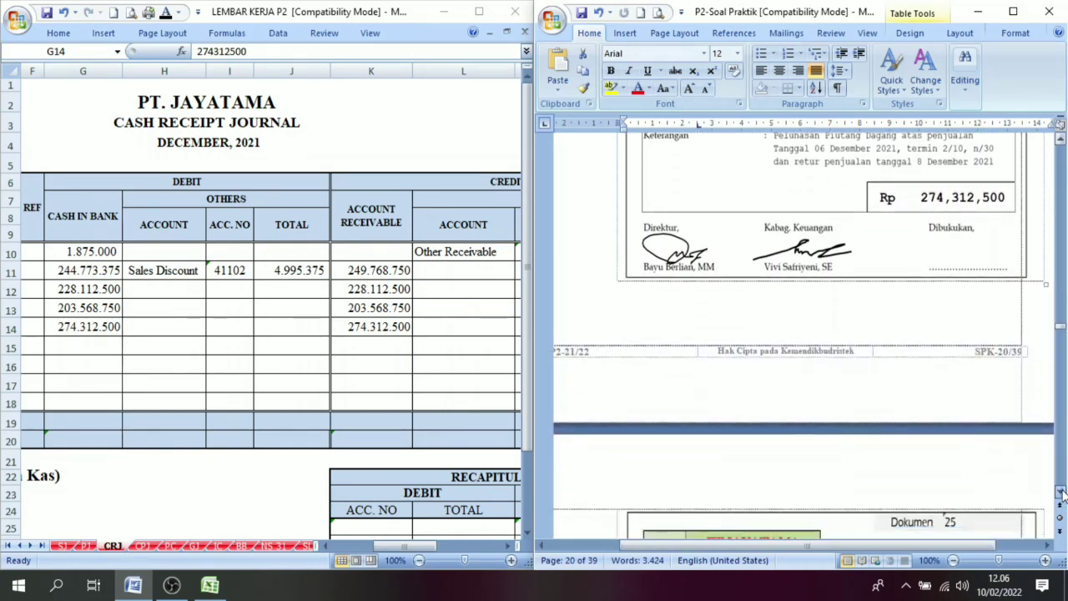
click(1060, 493)
click(1060, 493)
click(1061, 493)
click(1061, 493)
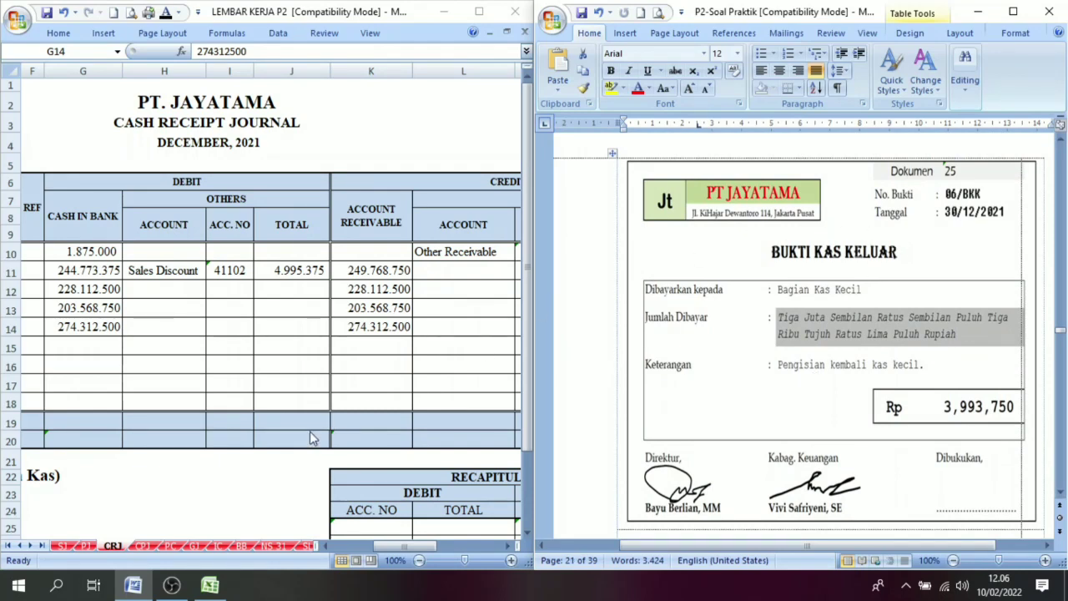
In row 16 of the cash payment journal, reveal date 30, evidence 06/BKK and description Pengisian Dana Kas Kecil with black font.
click(142, 545)
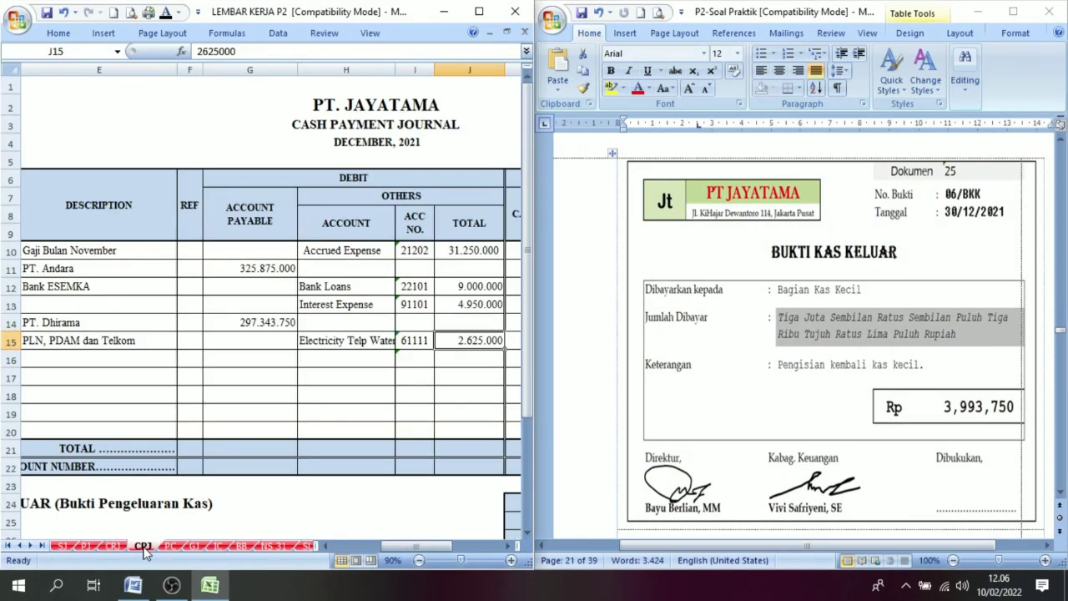
drag(415, 546, 364, 545)
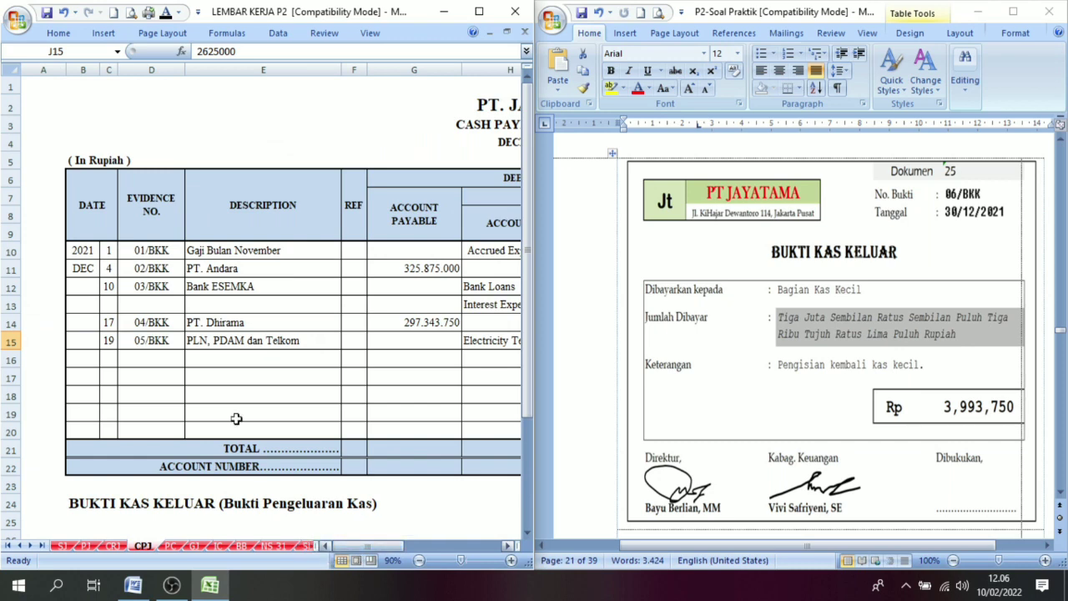
click(101, 356)
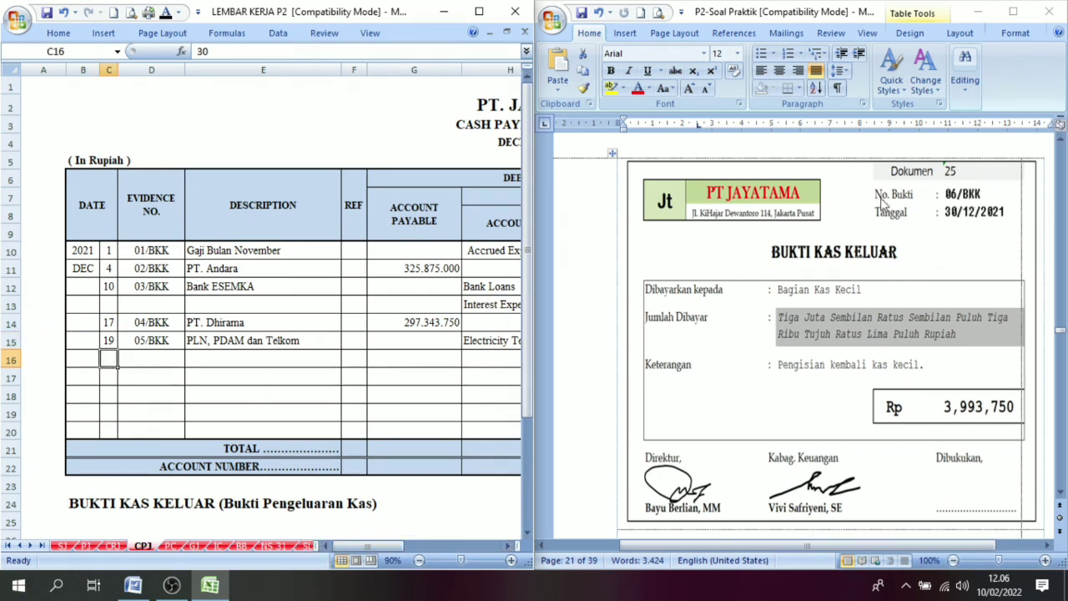
key(Right)
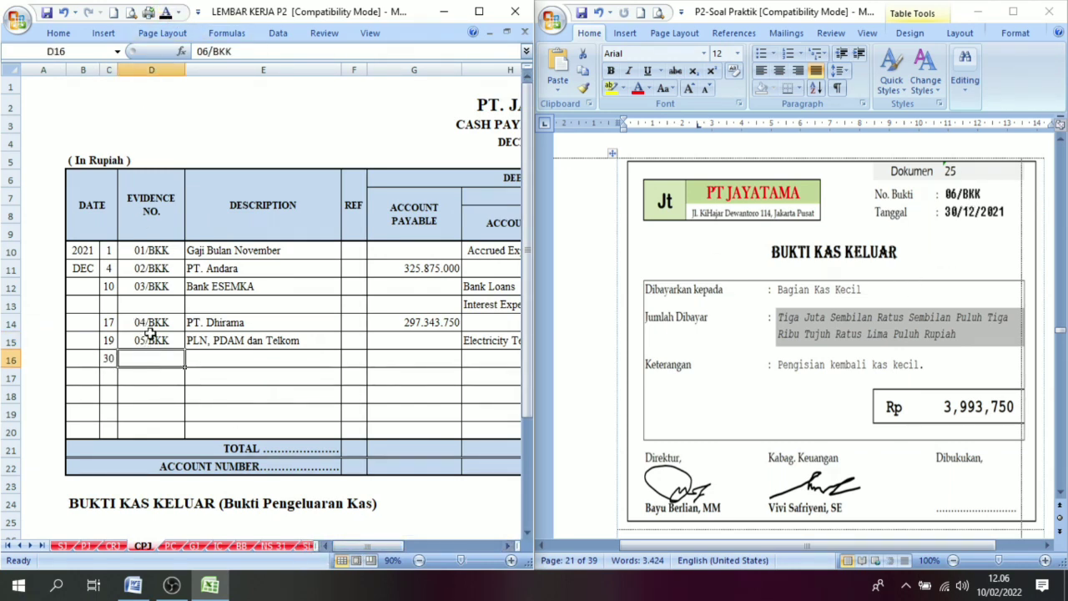
click(219, 358)
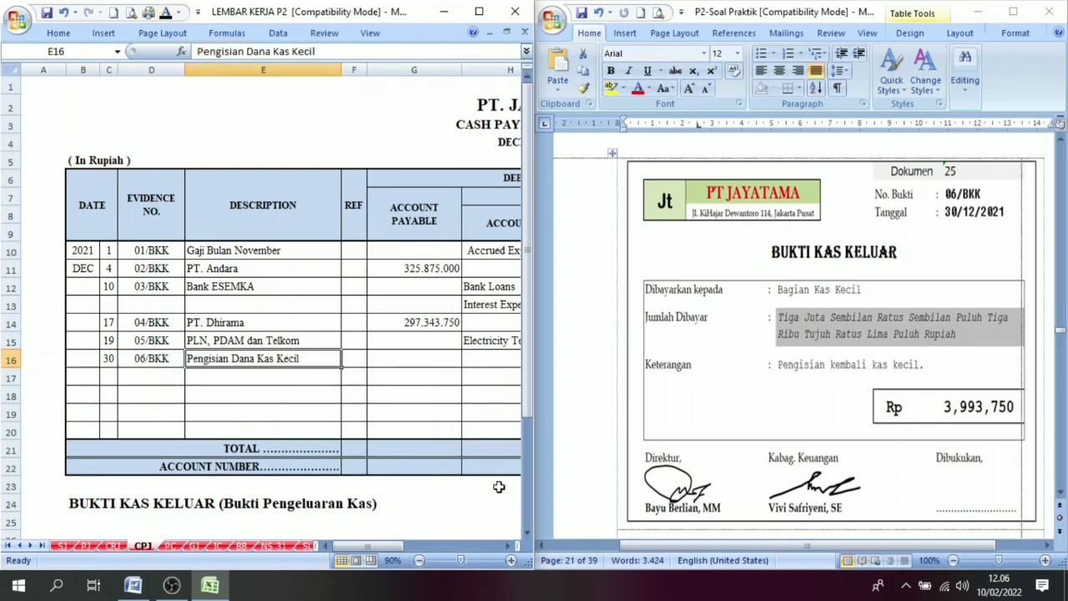
Apply the black font colour to the 3.993.750 Cash in Bank credit in row 16 of the cash payment journal.
click(509, 545)
click(509, 545)
click(509, 546)
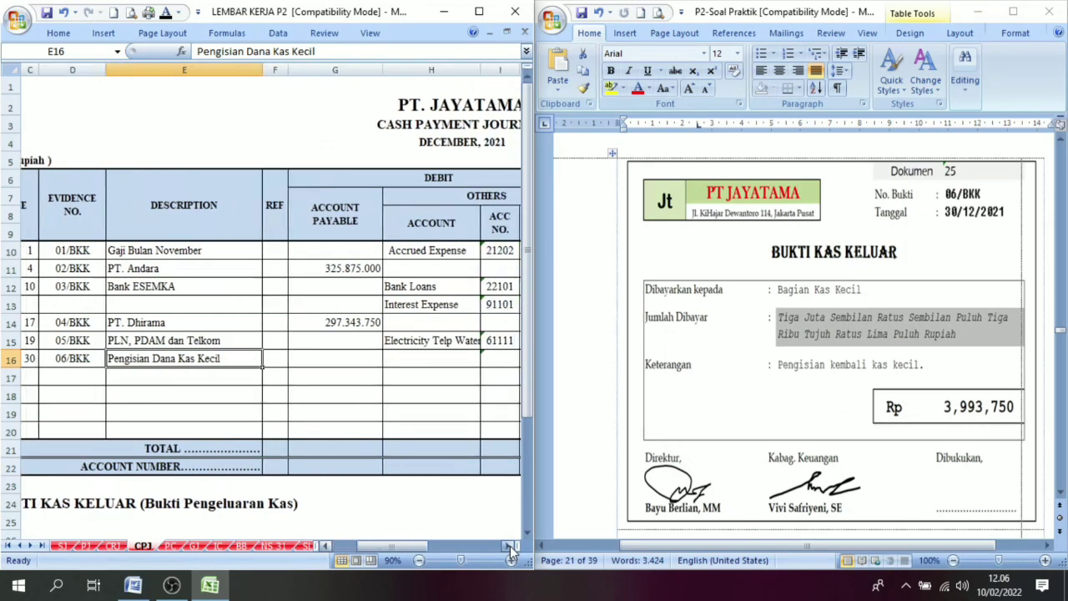
click(510, 546)
click(510, 546)
click(510, 546)
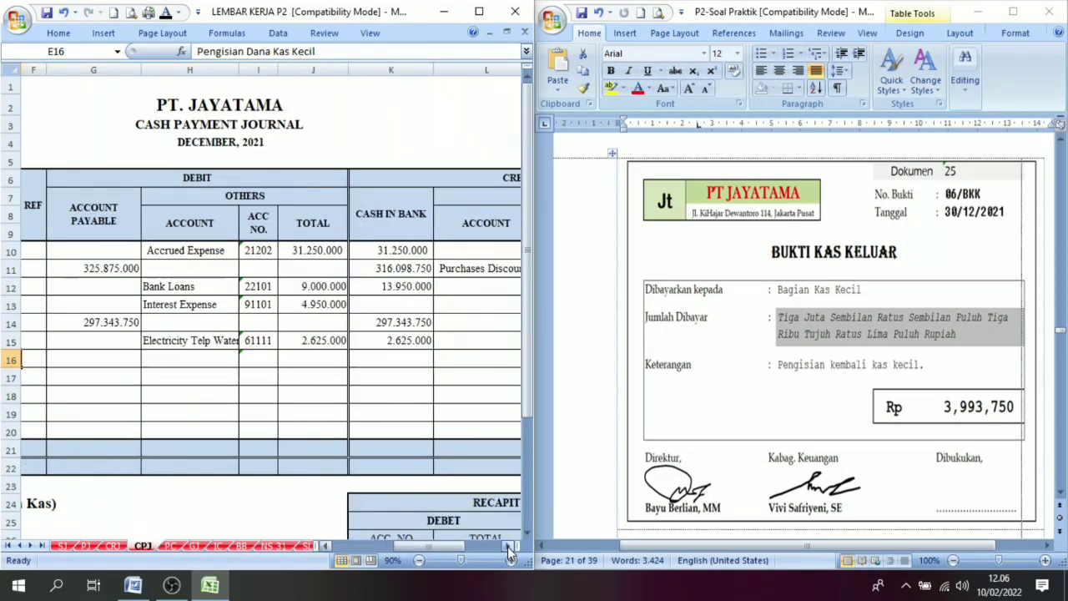
click(315, 359)
click(392, 358)
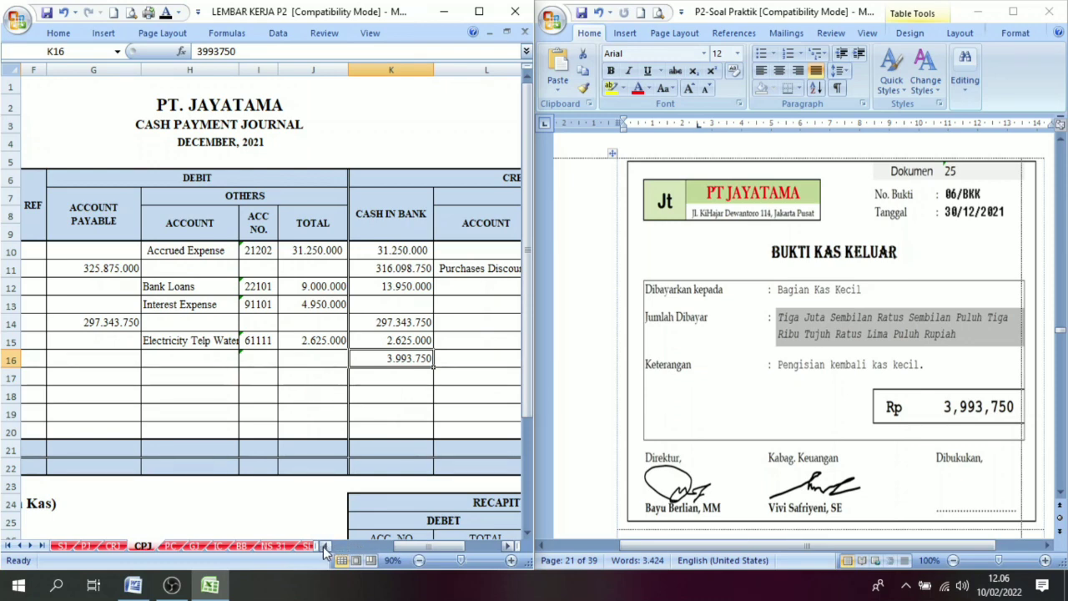
Reveal row 16's other debit in black: account Petty Cash, account number 11102 and total 3.993.750.
click(105, 218)
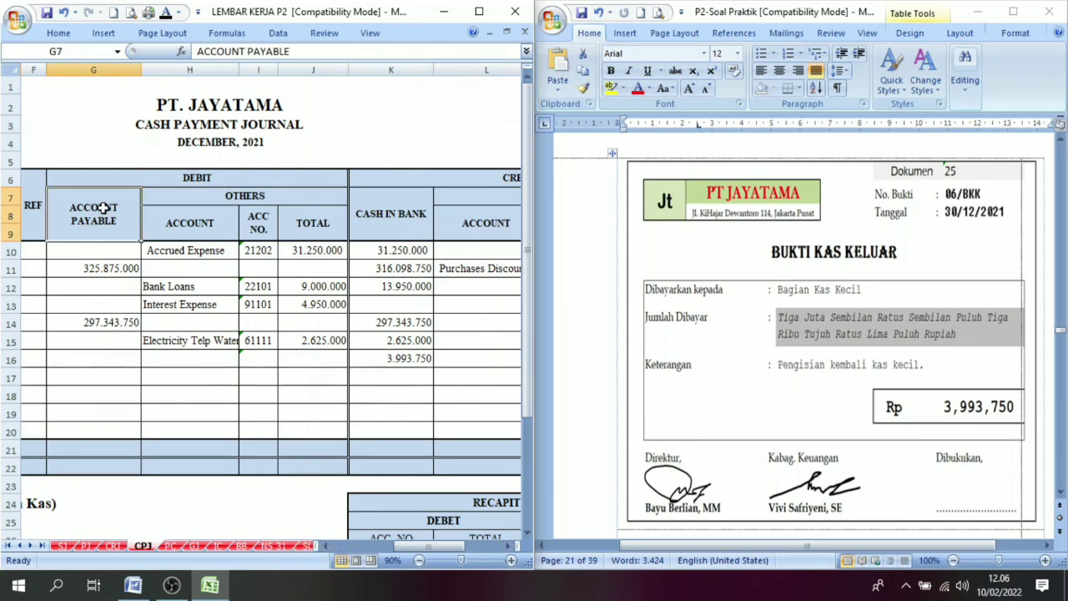
click(163, 362)
text(Petty Cash)
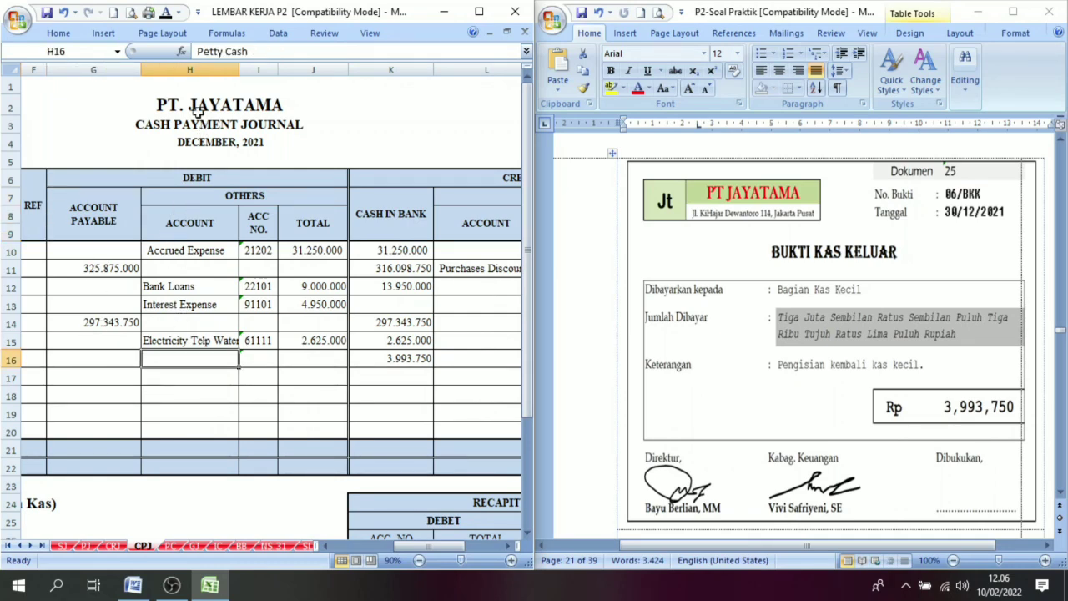
click(270, 366)
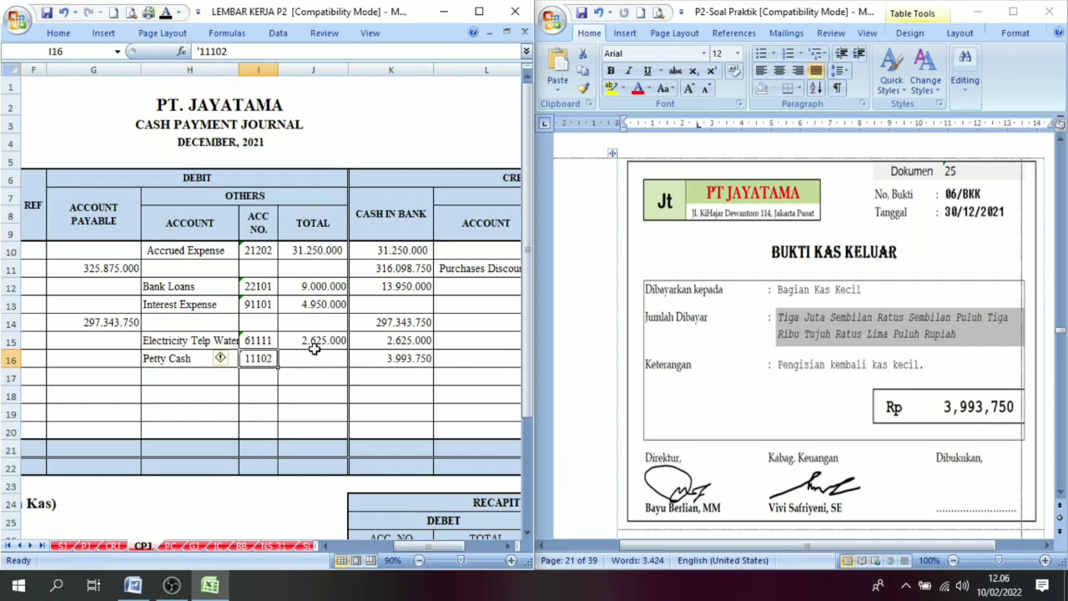
drag(314, 354, 313, 342)
text(3993750)
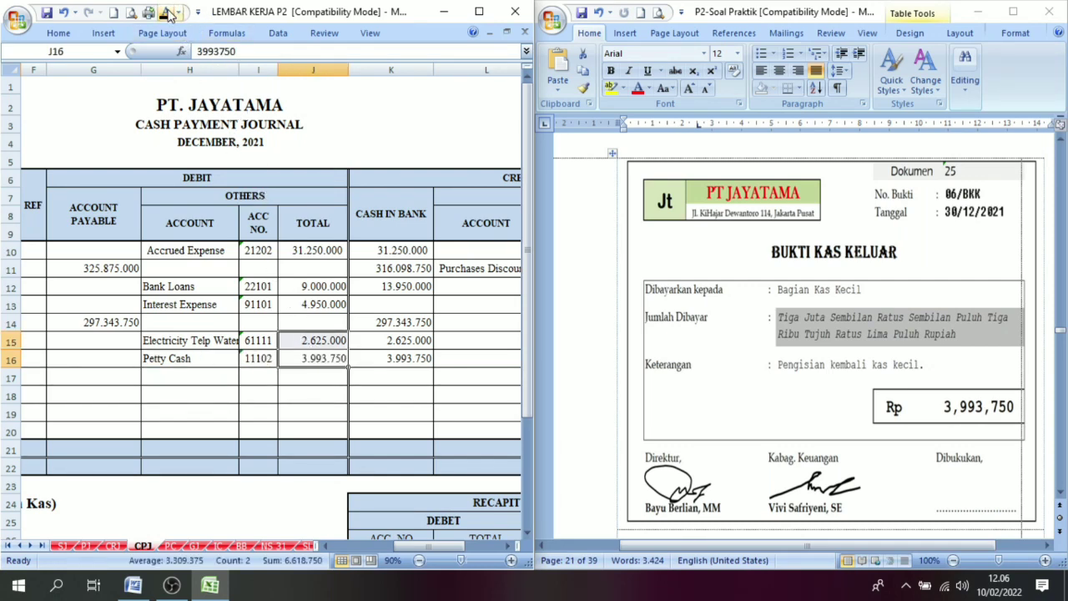
click(329, 413)
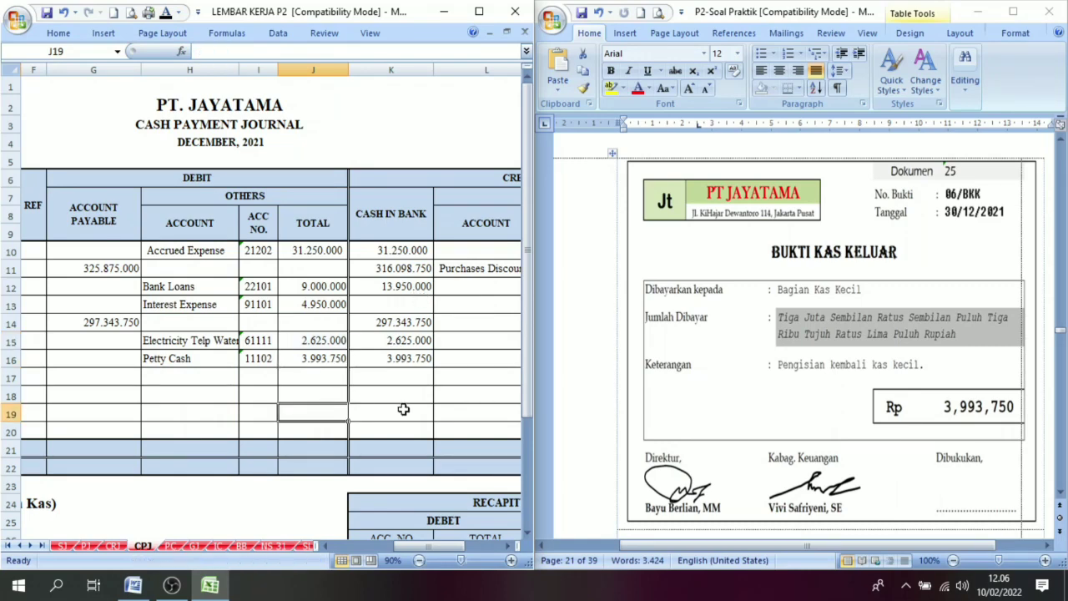
From document 26, reveal date 31, evidence 07/BKK and description PT. Andara in row 17 of the cash payment journal using black font.
drag(1062, 494, 1059, 500)
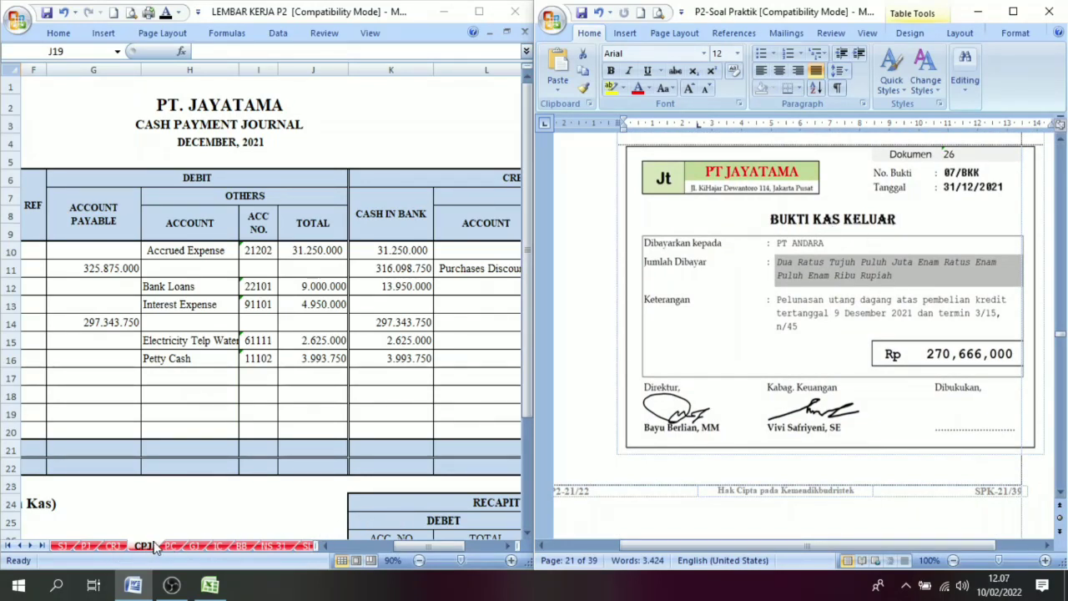
drag(422, 548, 379, 547)
click(51, 377)
text(31)
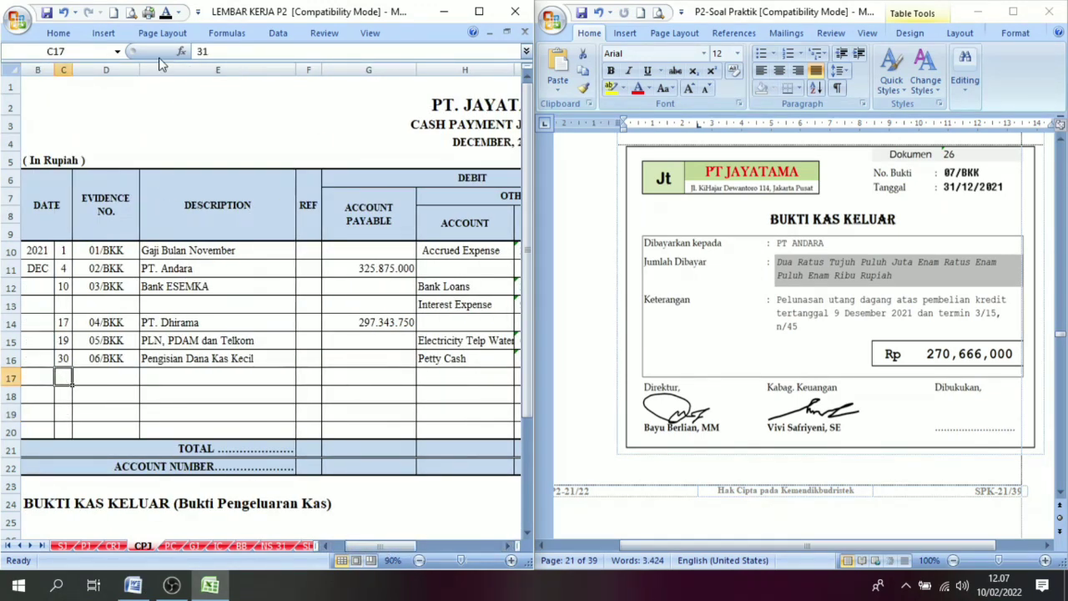
key(Return)
click(125, 372)
text(07/BKK)
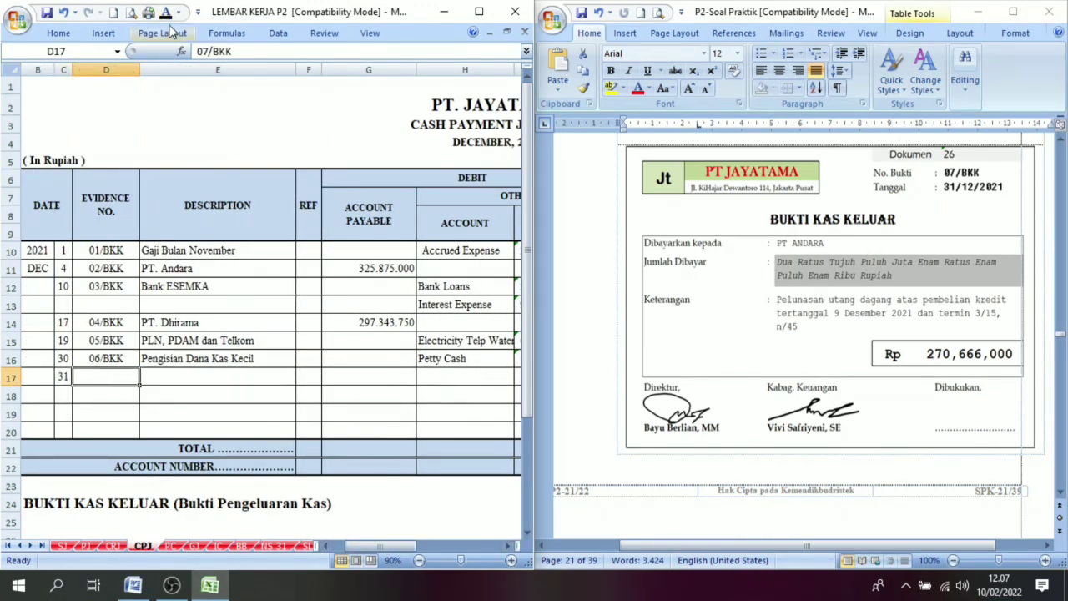
click(165, 51)
click(180, 380)
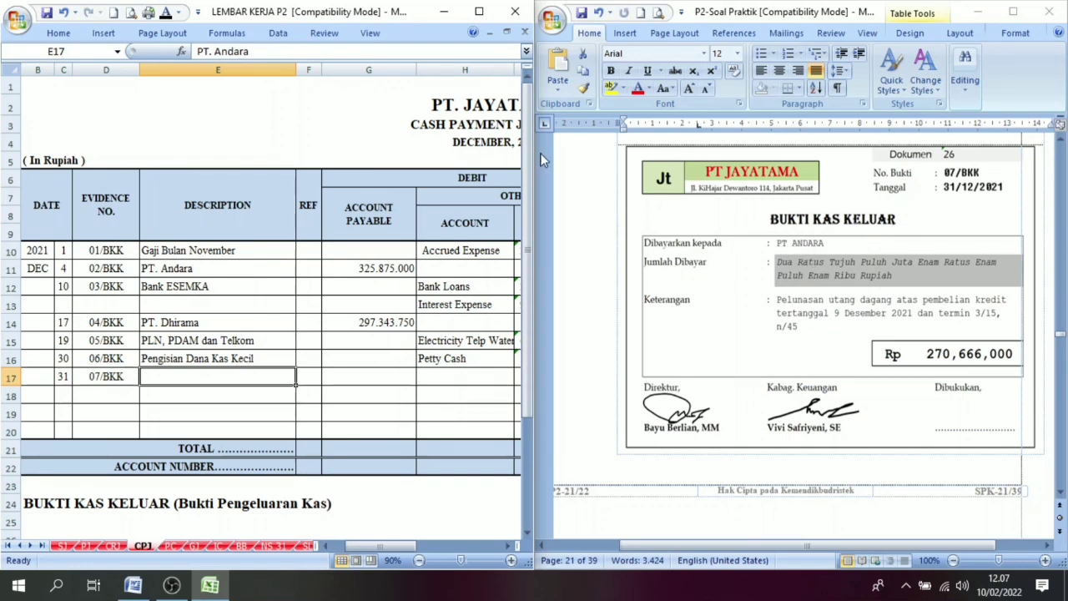
click(178, 12)
click(209, 166)
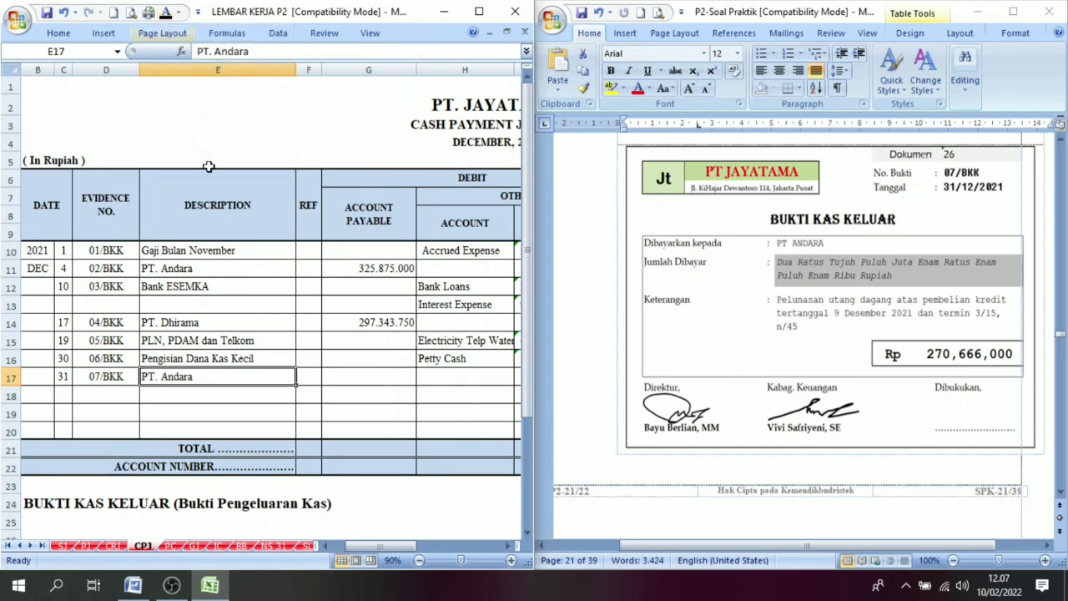
Apply the black font colour to the 270.666.000 Cash in Bank credit in row 17.
scroll(507, 544, right, 4)
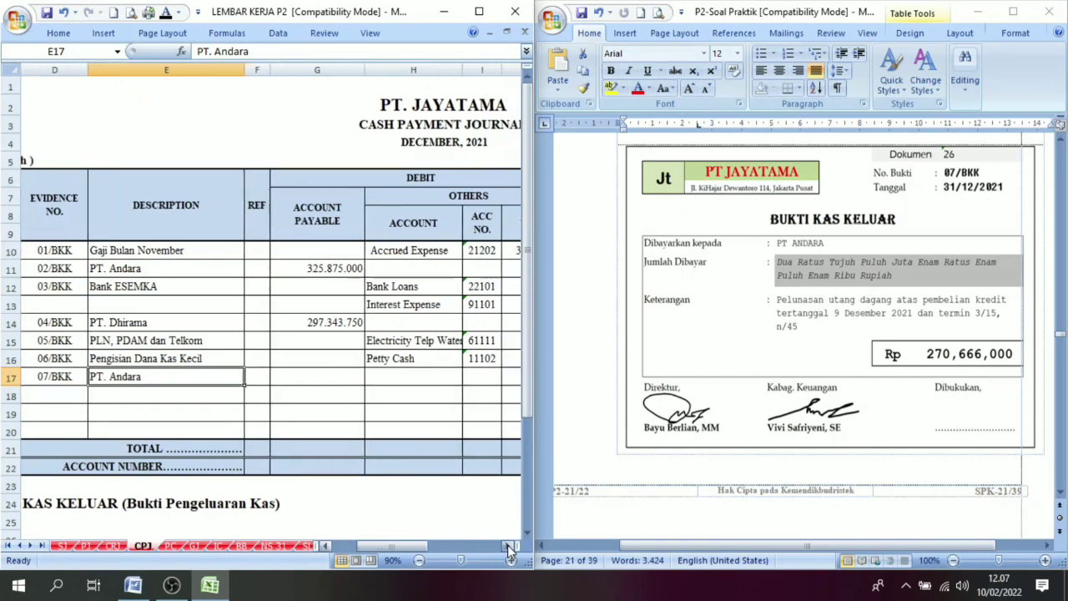
click(389, 381)
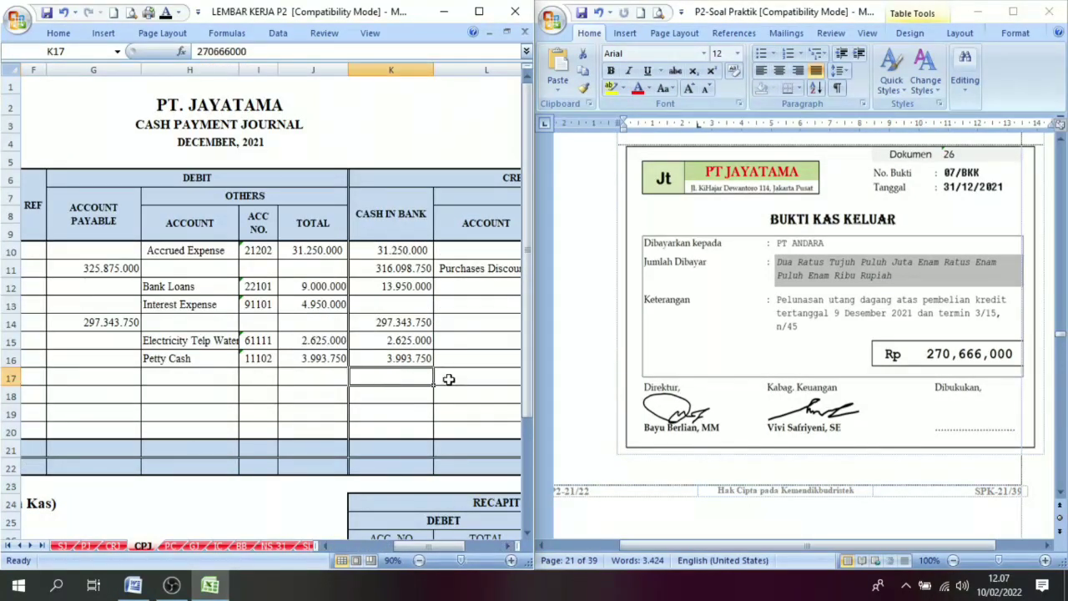
click(166, 11)
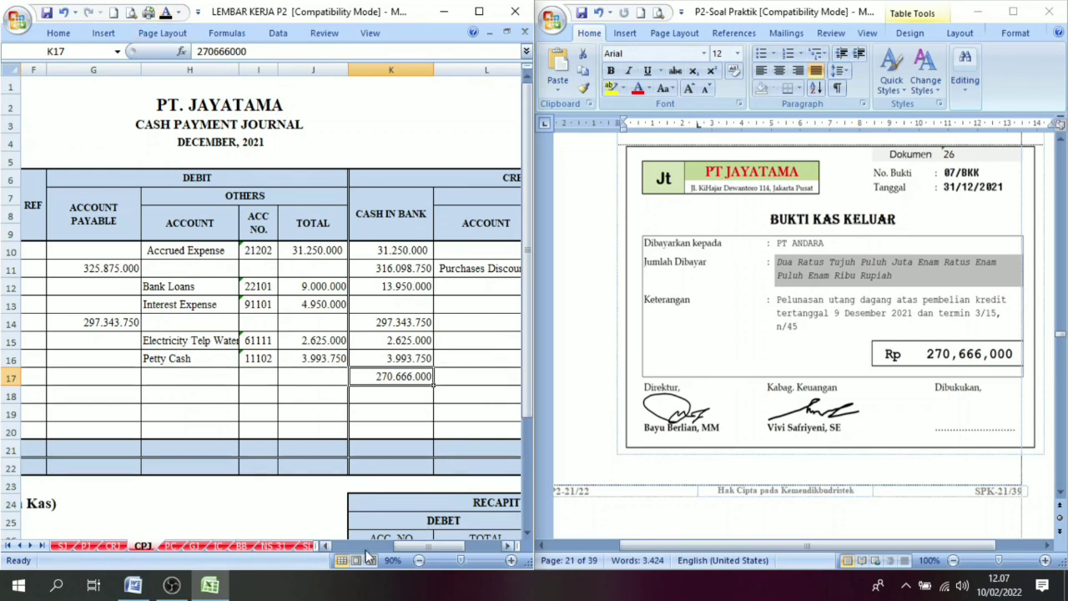
Find PT Andara's credit purchase invoice 124/AN in document 08 and review its date, terms and total for the row 17 payable.
click(327, 545)
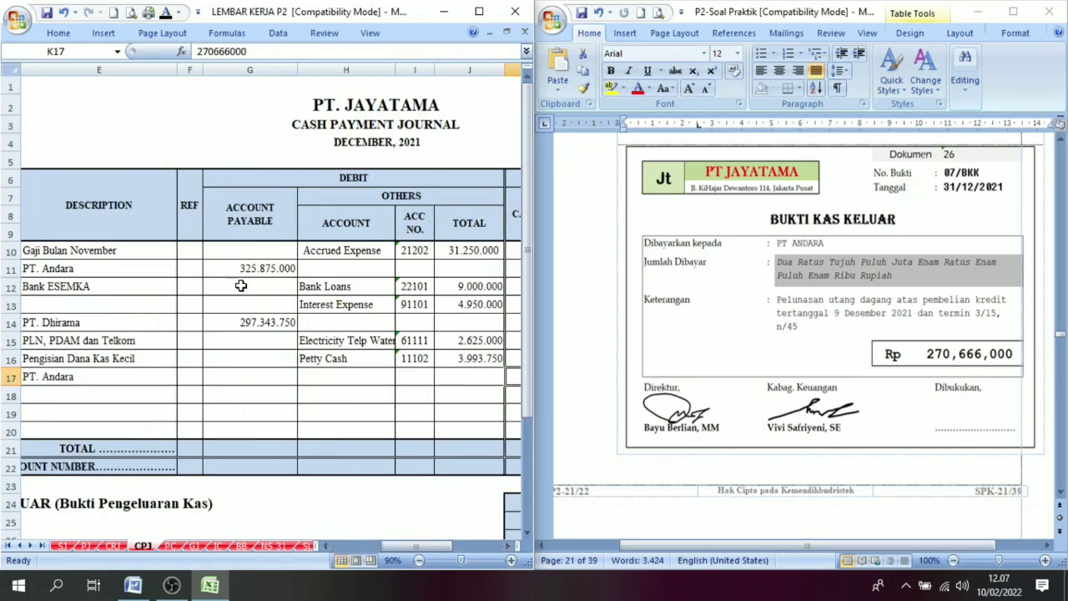
click(230, 375)
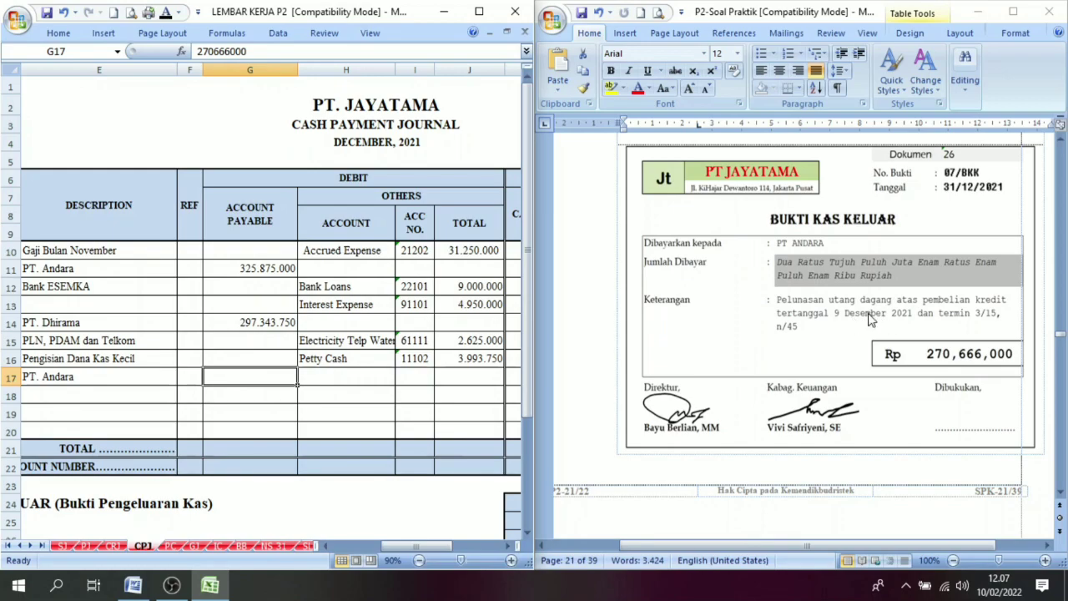
scroll(1061, 204, up, 20)
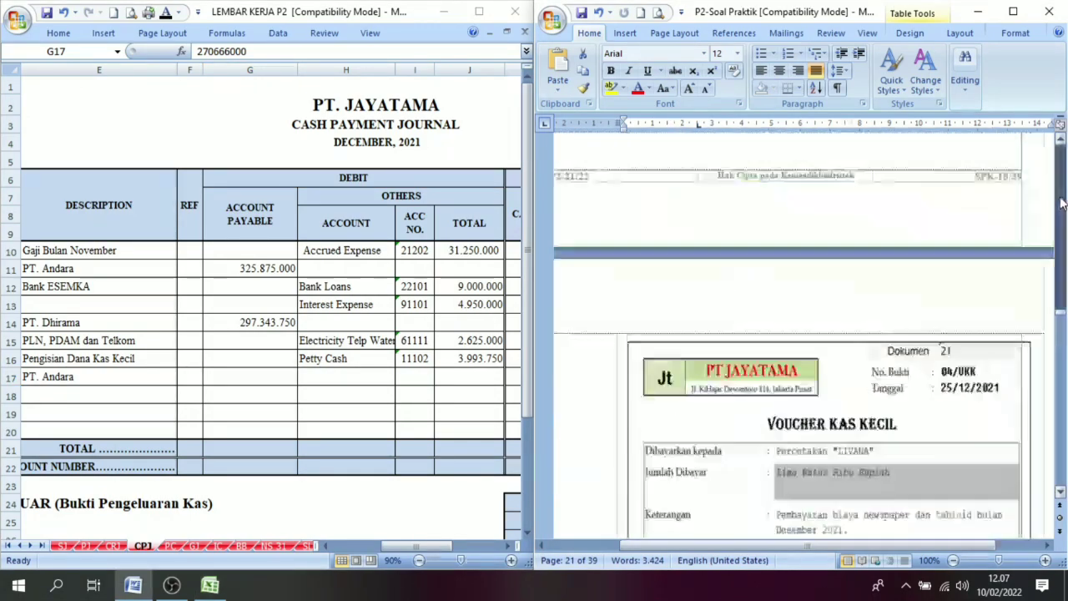
scroll(1061, 203, up, 10)
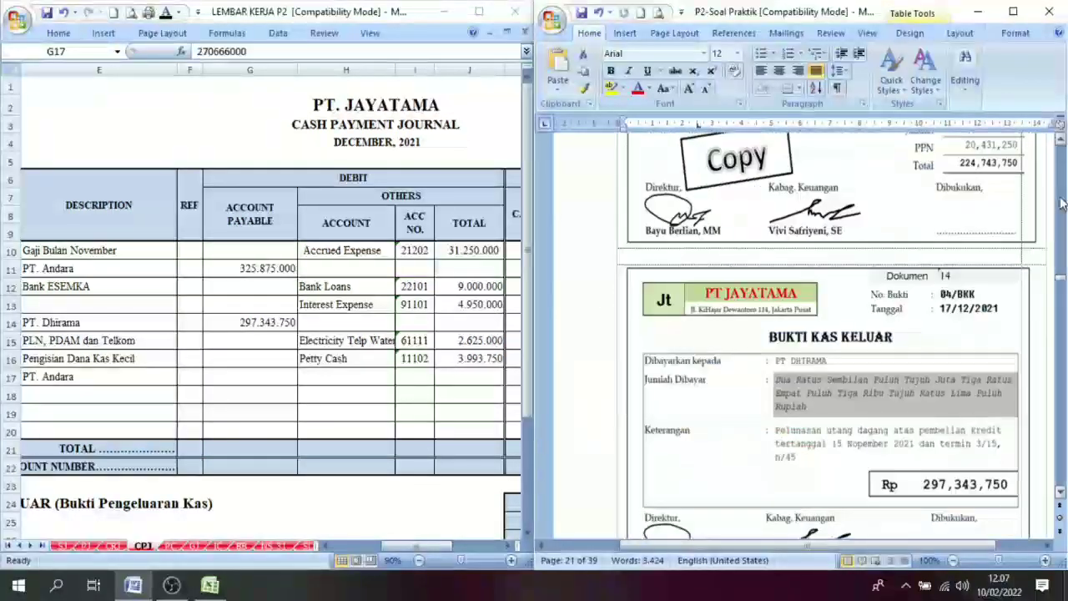
scroll(1061, 203, up, 10)
scroll(1061, 204, up, 15)
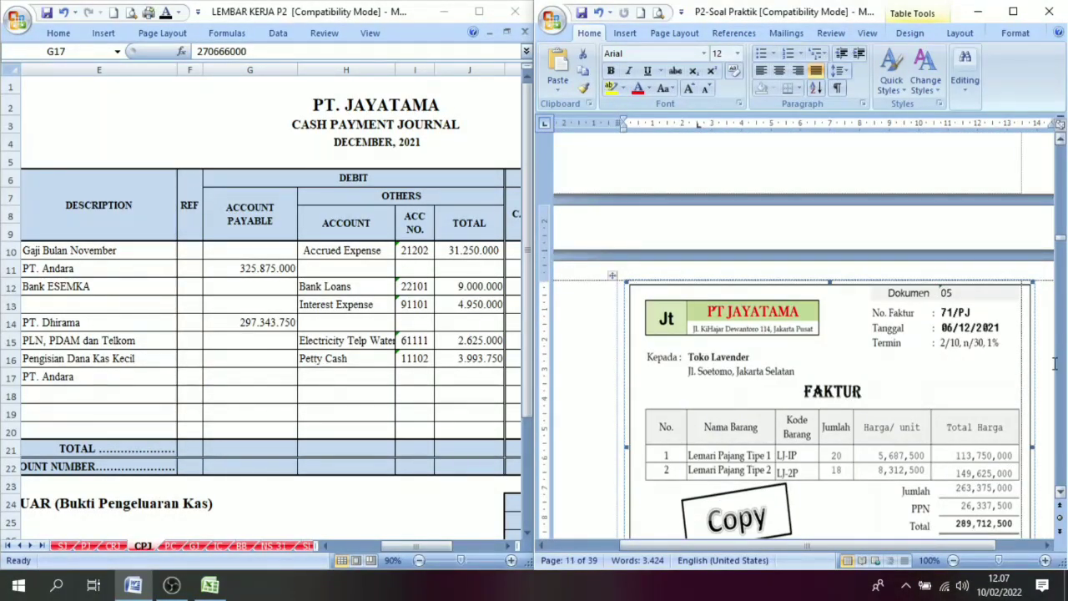
scroll(1064, 377, down, 10)
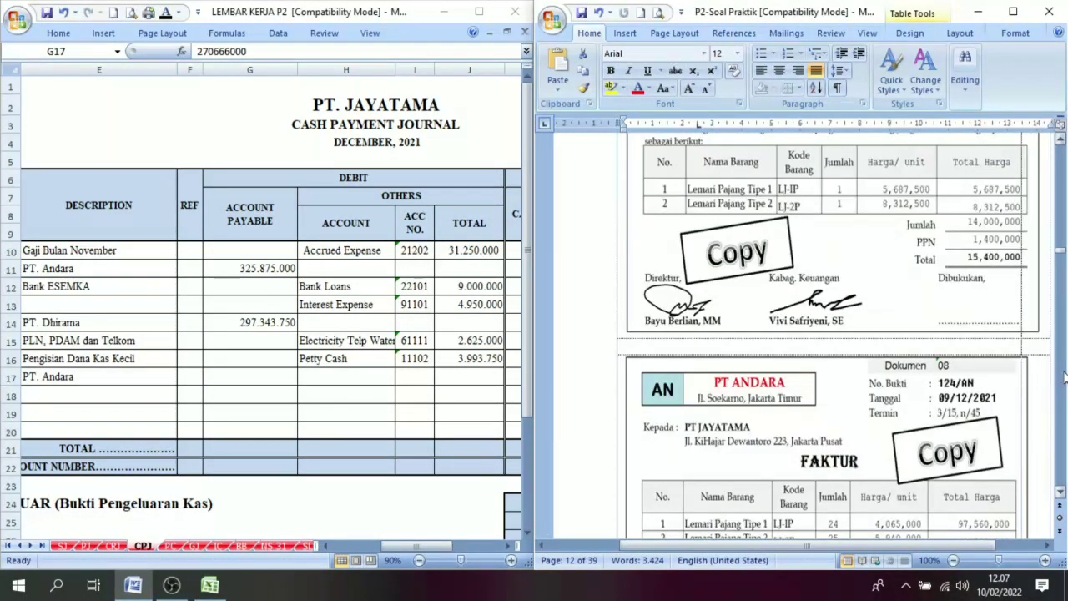
click(1060, 492)
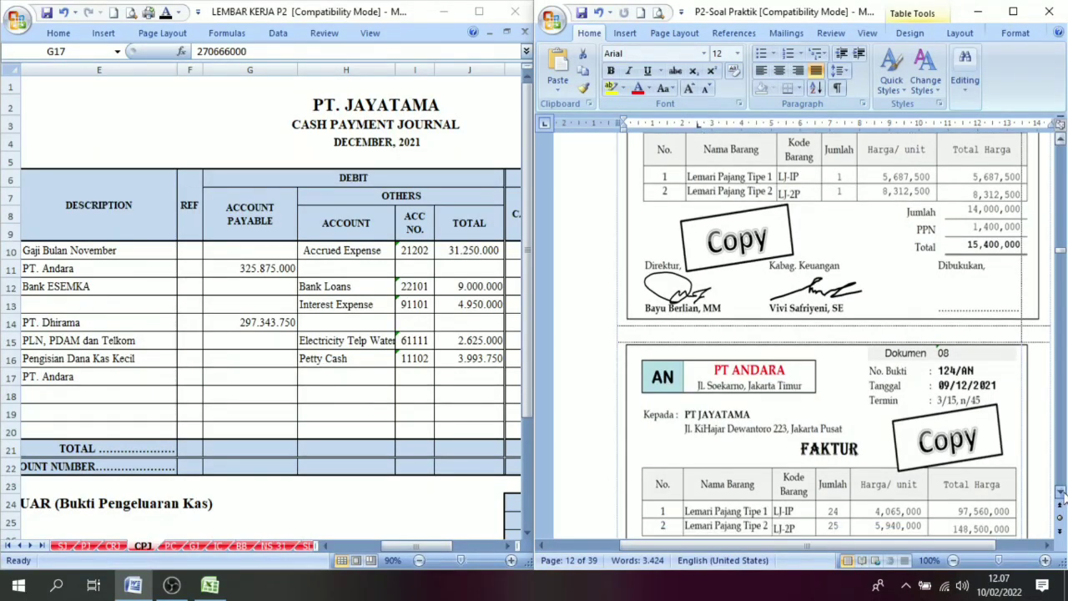
scroll(1060, 492, down, 4)
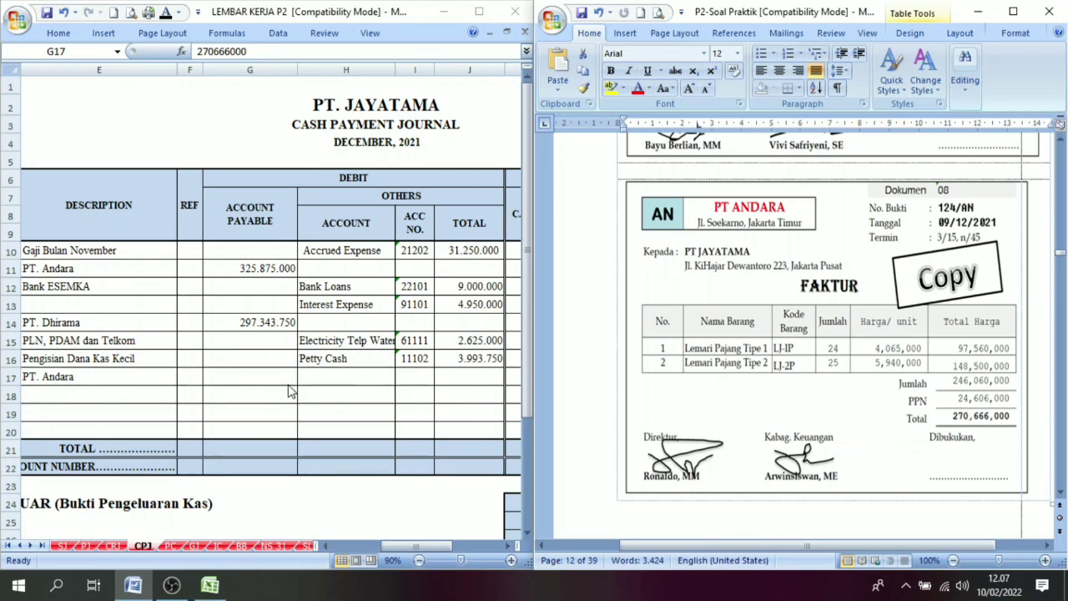
Apply the black font colour to the 270.666.000 Account Payable debit in row 17 and compare it with the Cash in Bank credit.
click(238, 378)
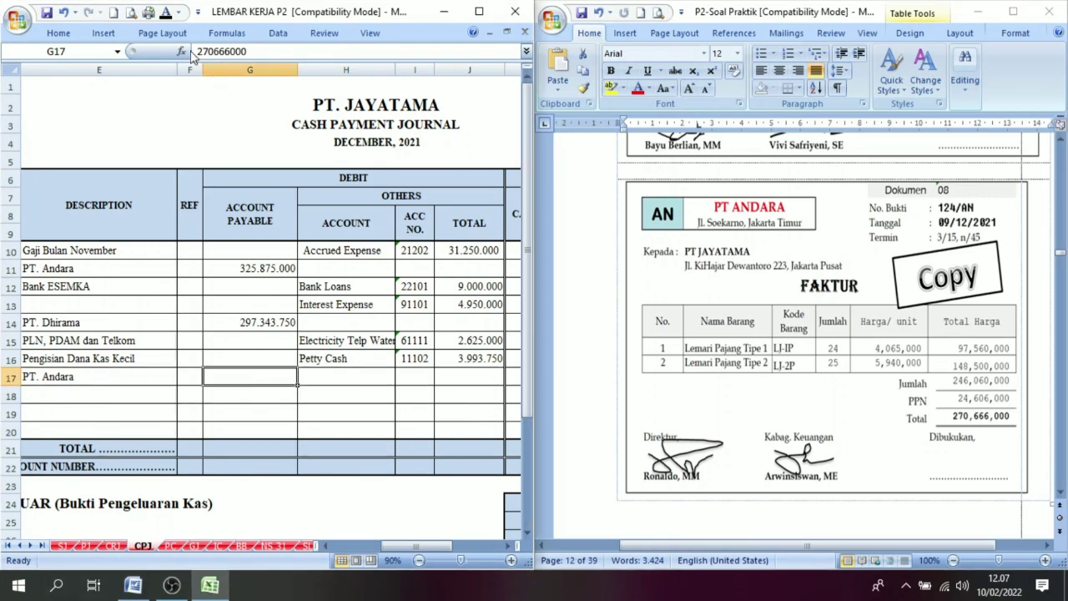
click(165, 52)
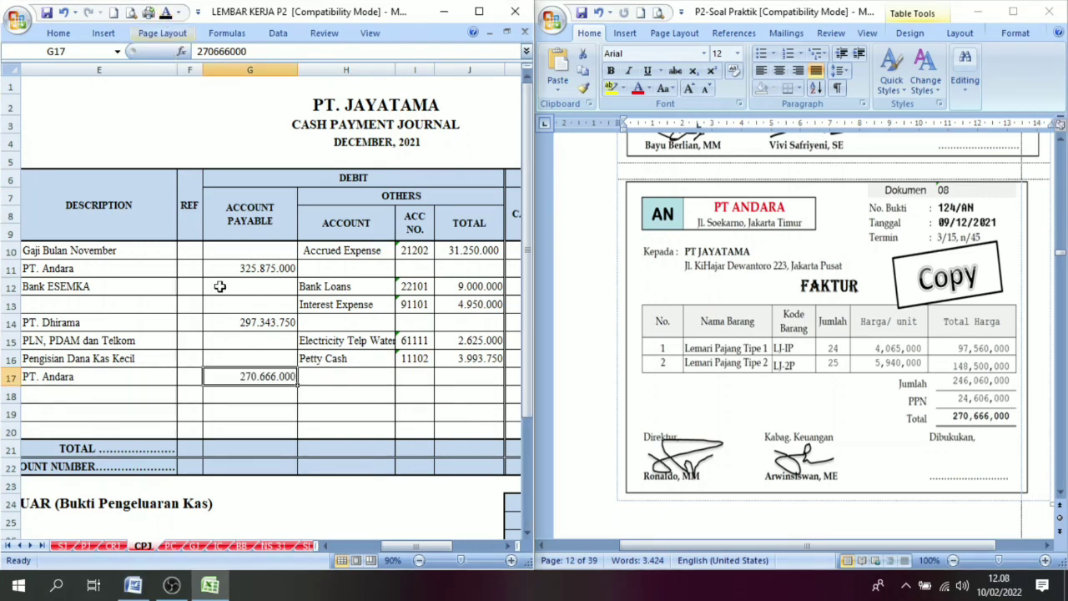
click(510, 545)
click(382, 378)
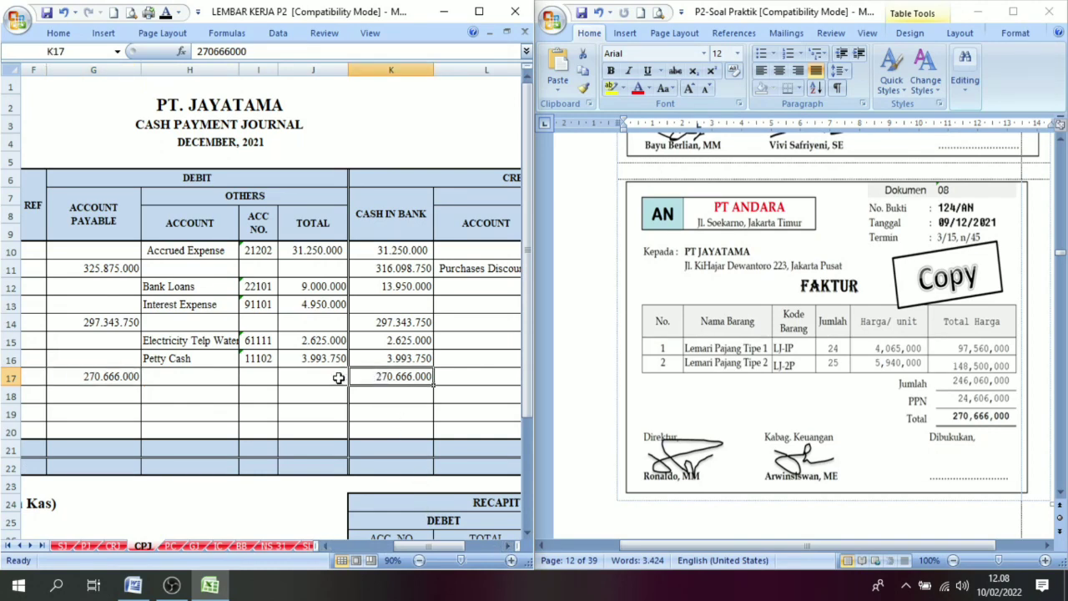
click(118, 383)
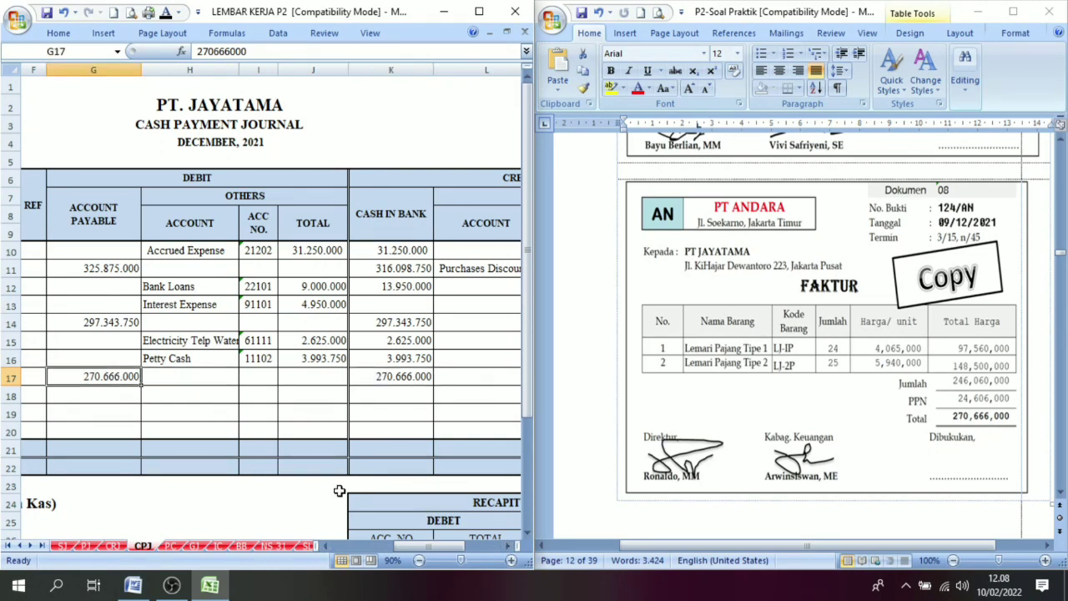
Look through the source documents around document 26 to check whether any transaction remains to be recorded.
drag(424, 545, 377, 547)
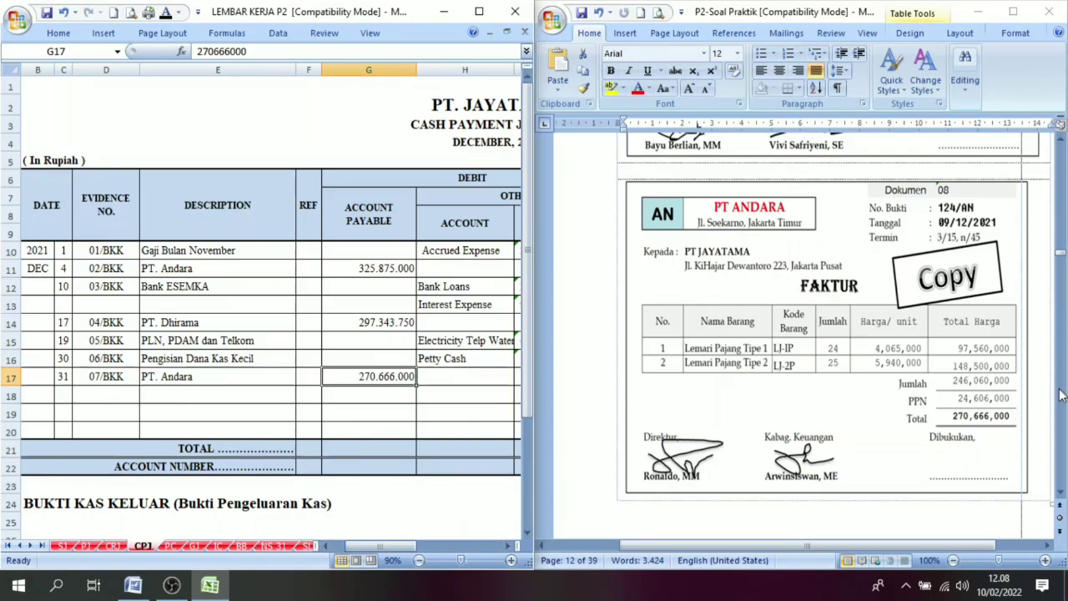
scroll(1061, 396, down, 20)
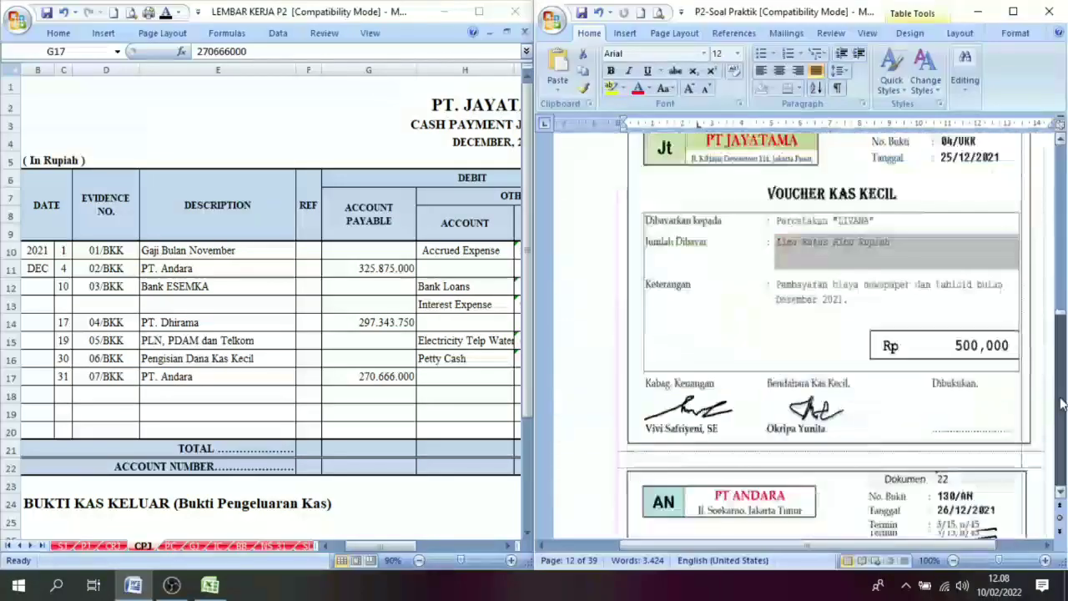
scroll(1061, 404, down, 20)
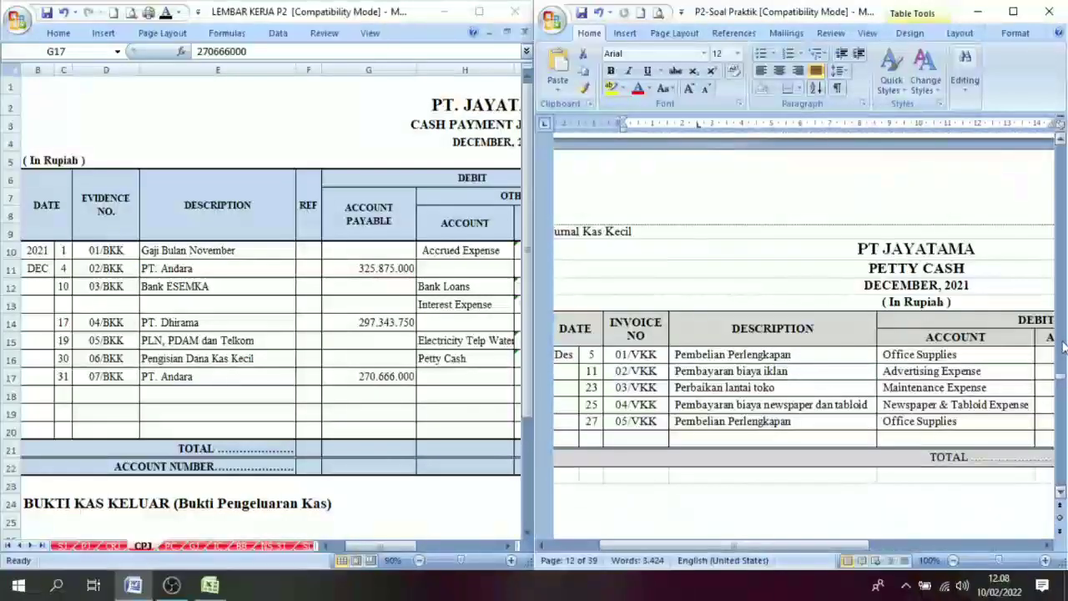
scroll(1064, 346, up, 20)
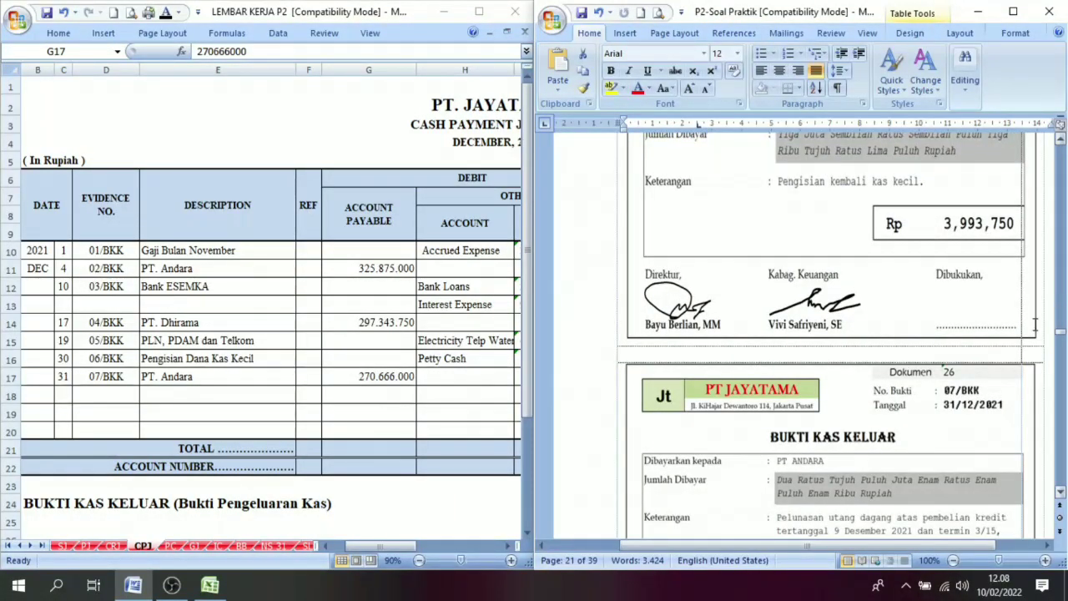
click(1061, 492)
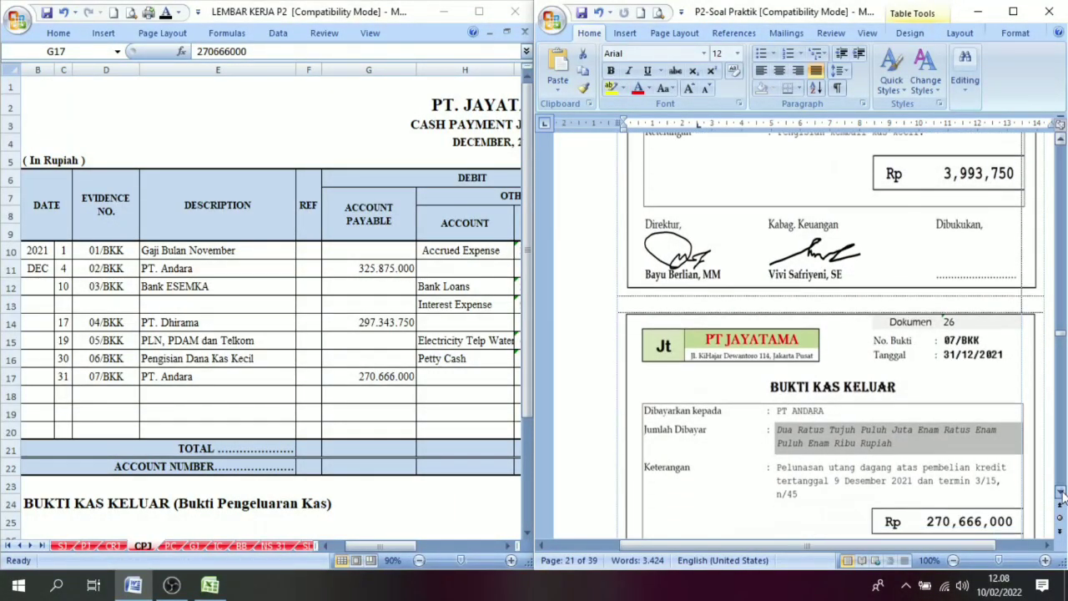
scroll(1061, 493, down, 2)
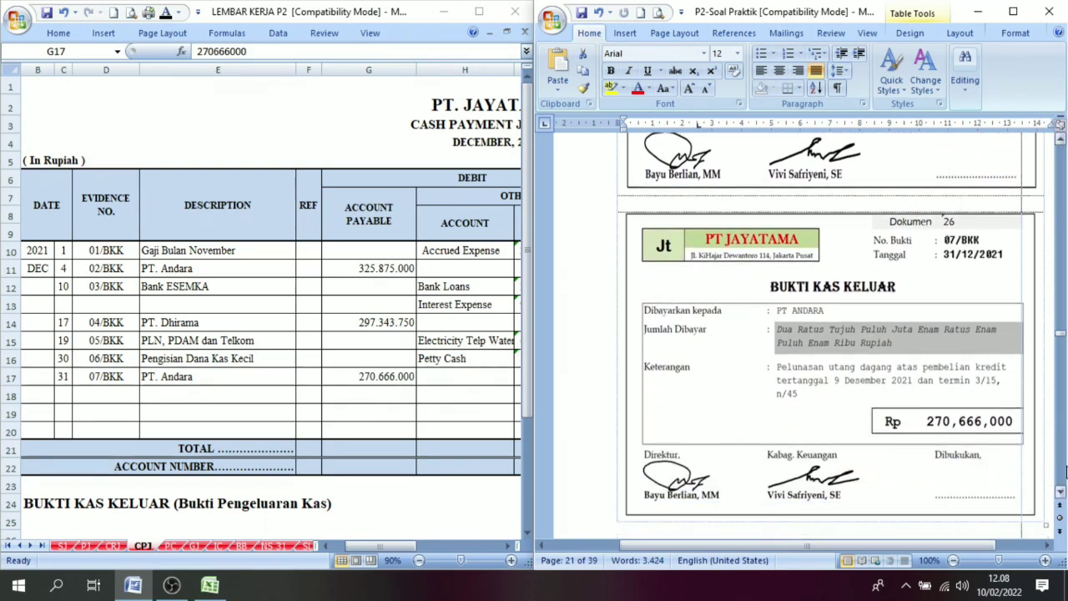
scroll(1061, 492, down, 7)
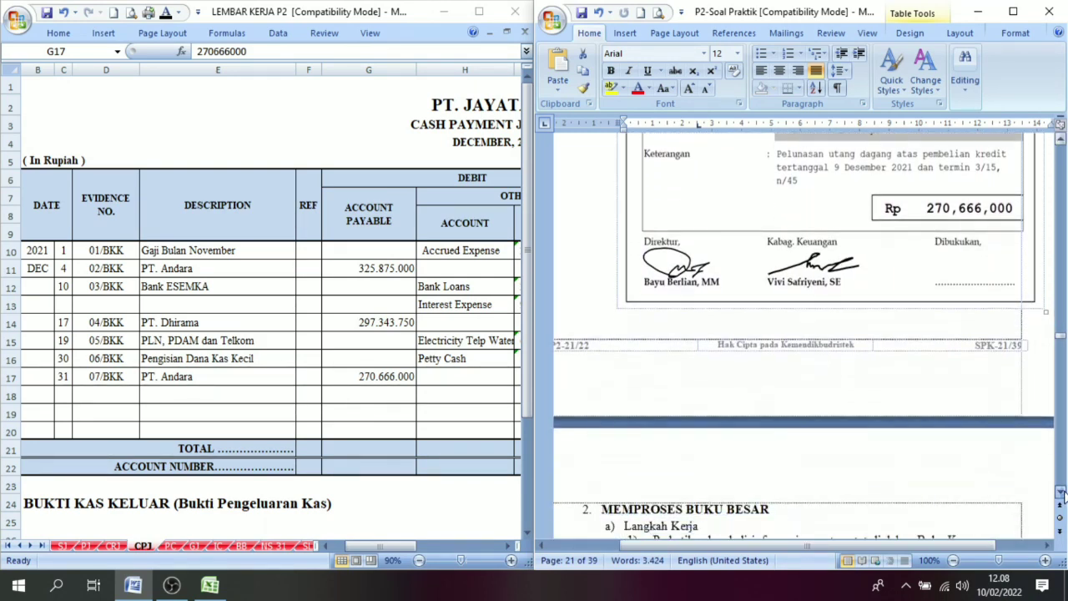
scroll(1061, 492, down, 2)
scroll(1061, 250, up, 6)
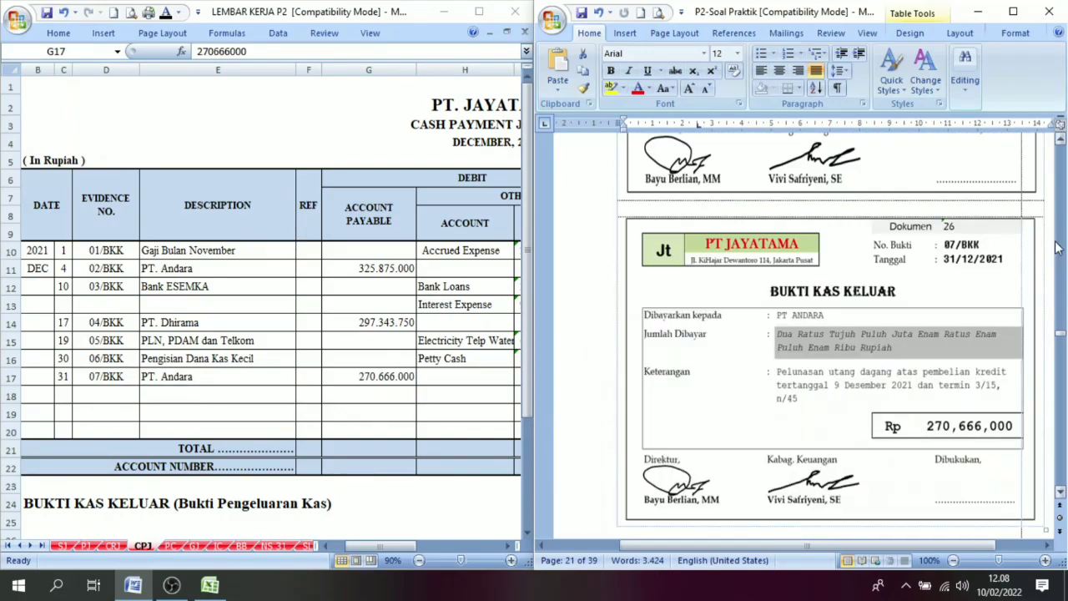
Maximize the workbook and review the purchase, cash receipt, cash payment, petty cash and general journals.
click(479, 11)
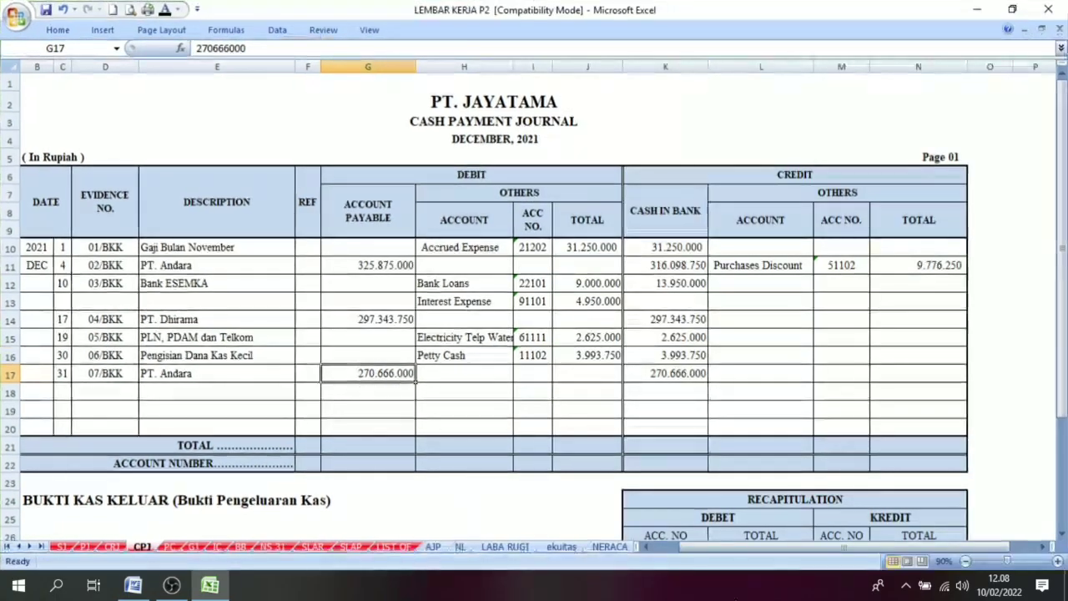
drag(770, 550, 723, 543)
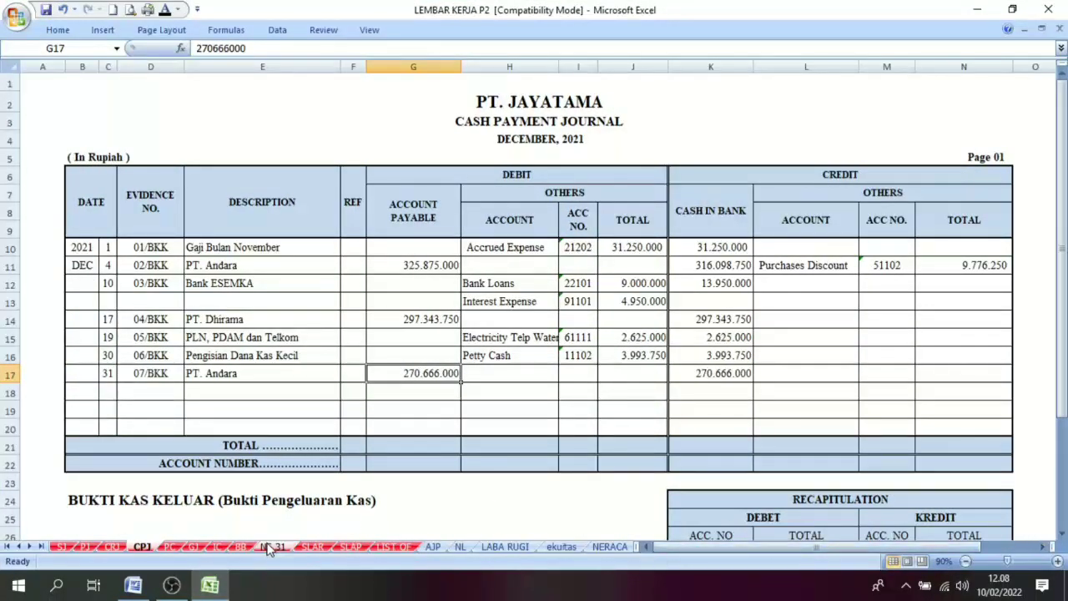
click(63, 546)
click(85, 548)
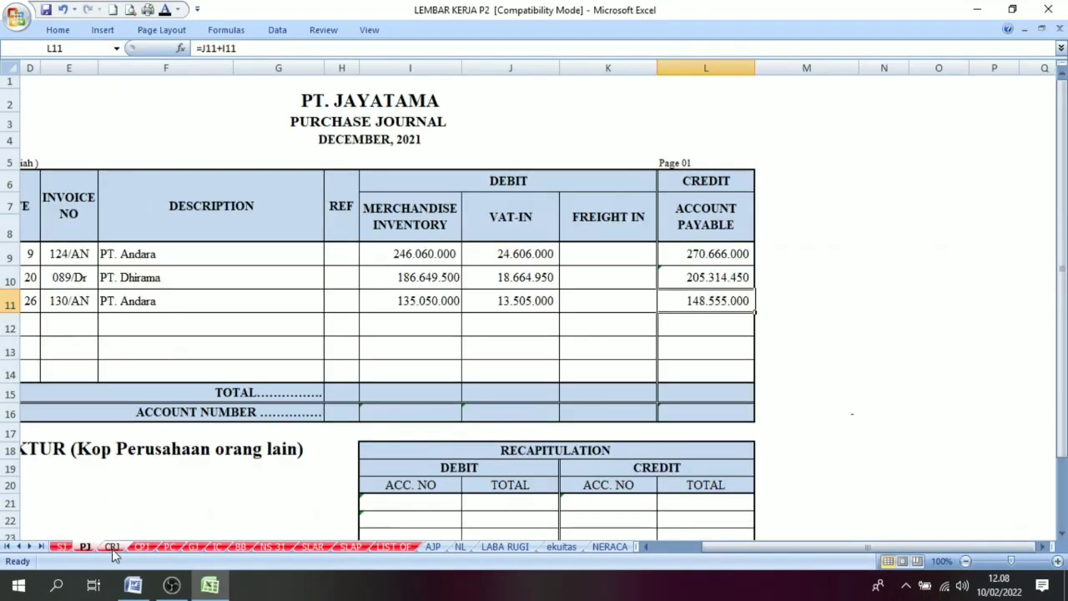
click(112, 547)
click(142, 548)
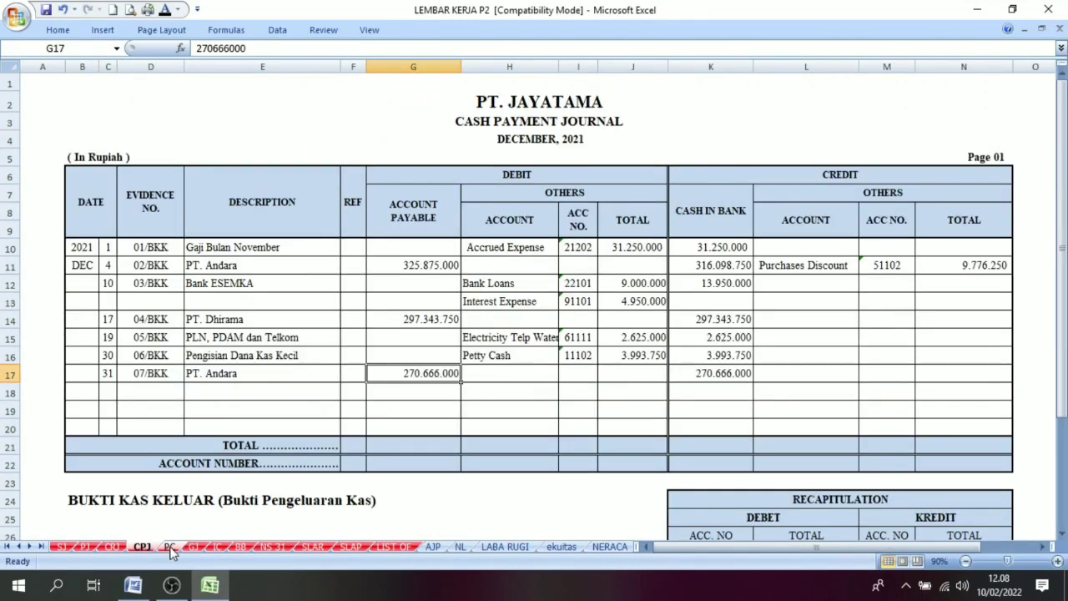
click(169, 547)
click(194, 547)
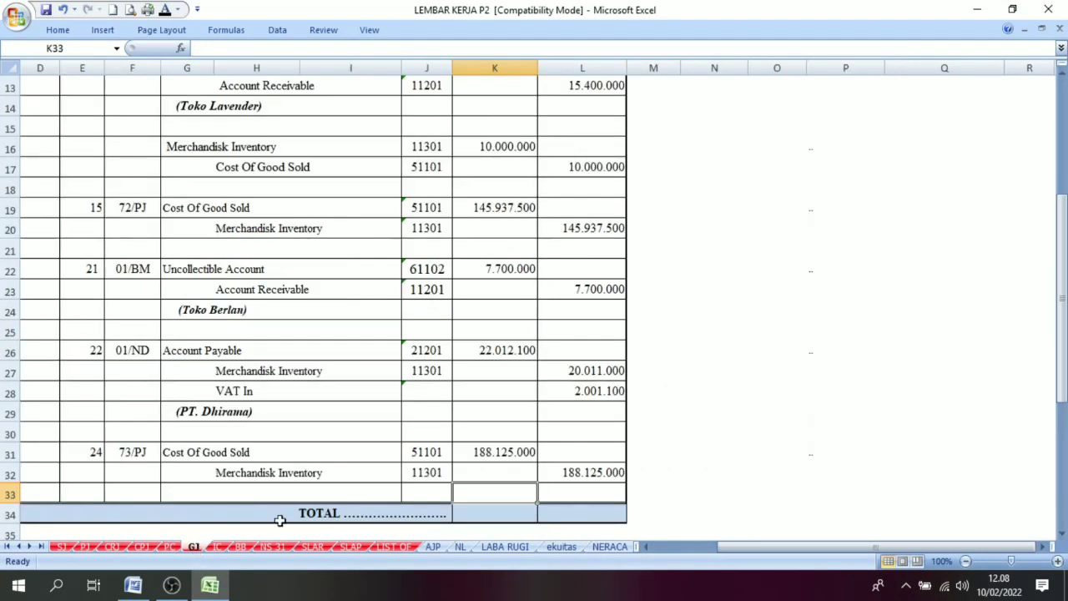
Reveal the column totals and account numbers in rows 15 and 16 of the sales journal using black font.
click(770, 547)
click(62, 547)
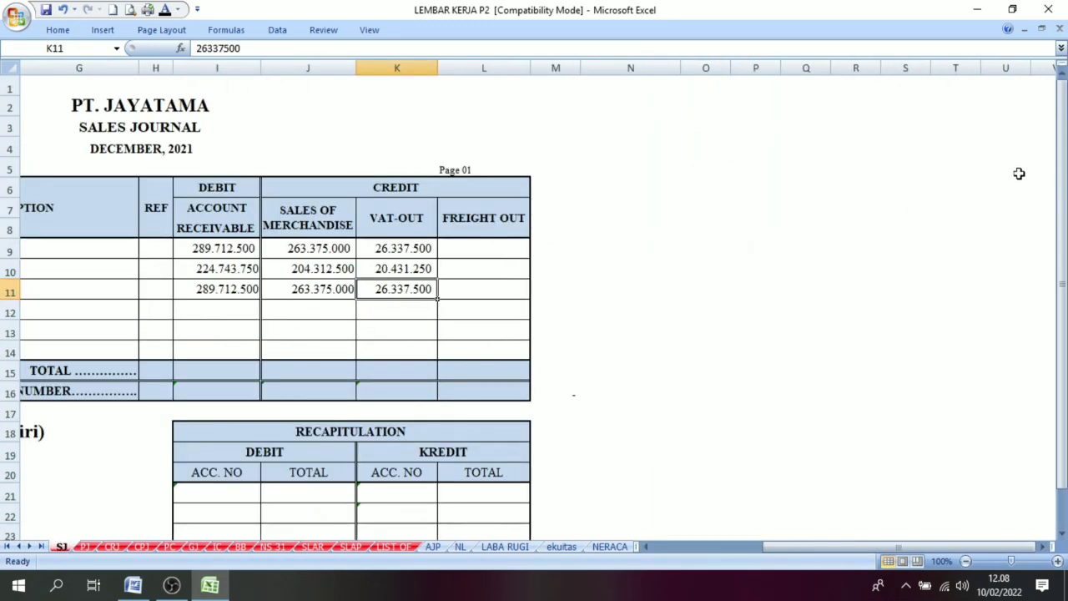
drag(844, 545, 722, 547)
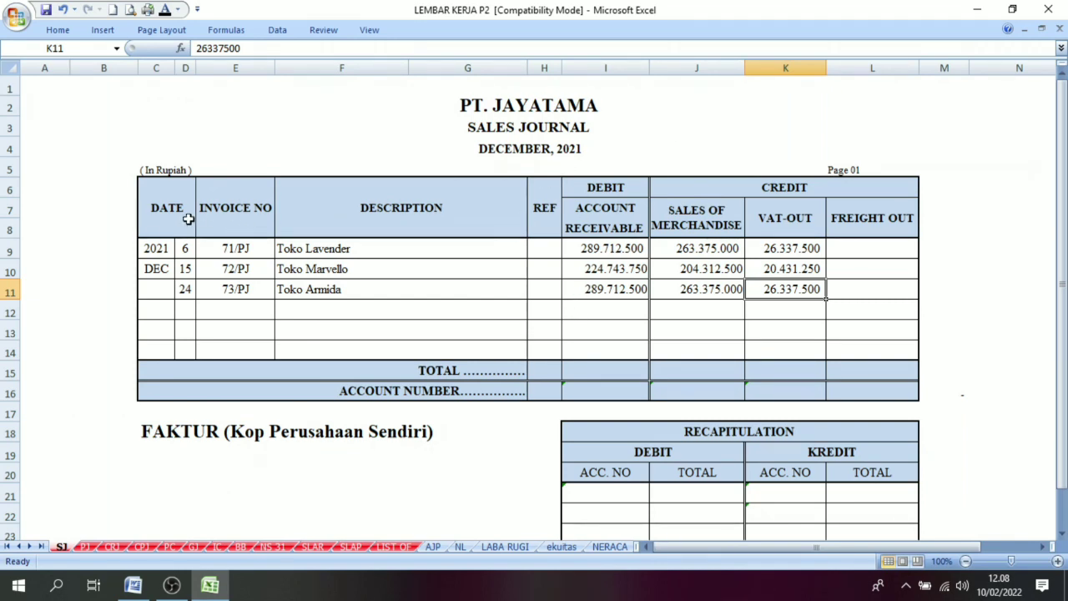
drag(188, 219, 714, 209)
click(718, 369)
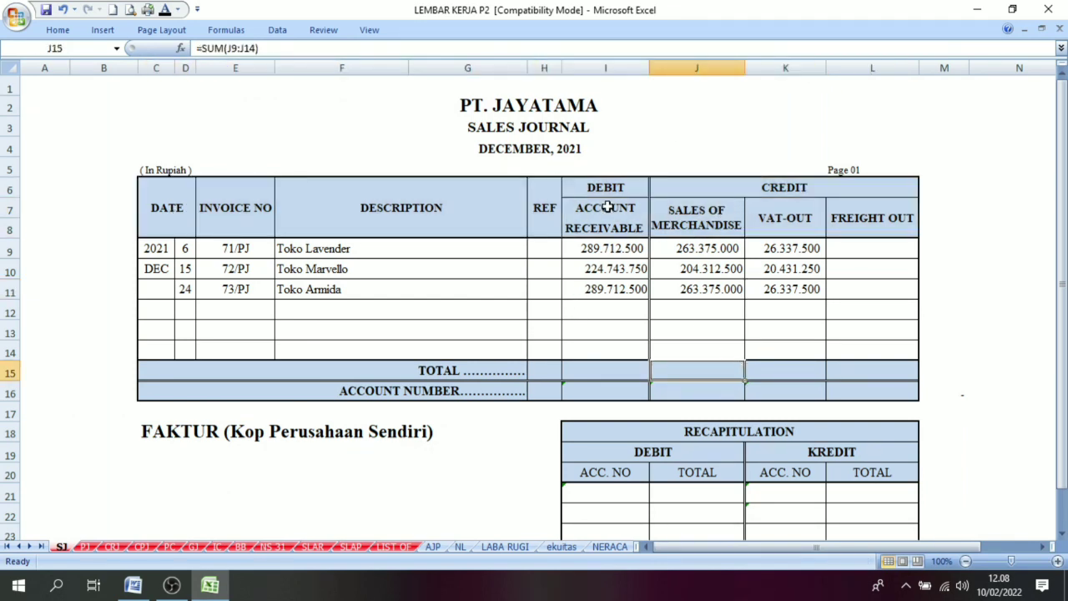
drag(595, 372, 864, 383)
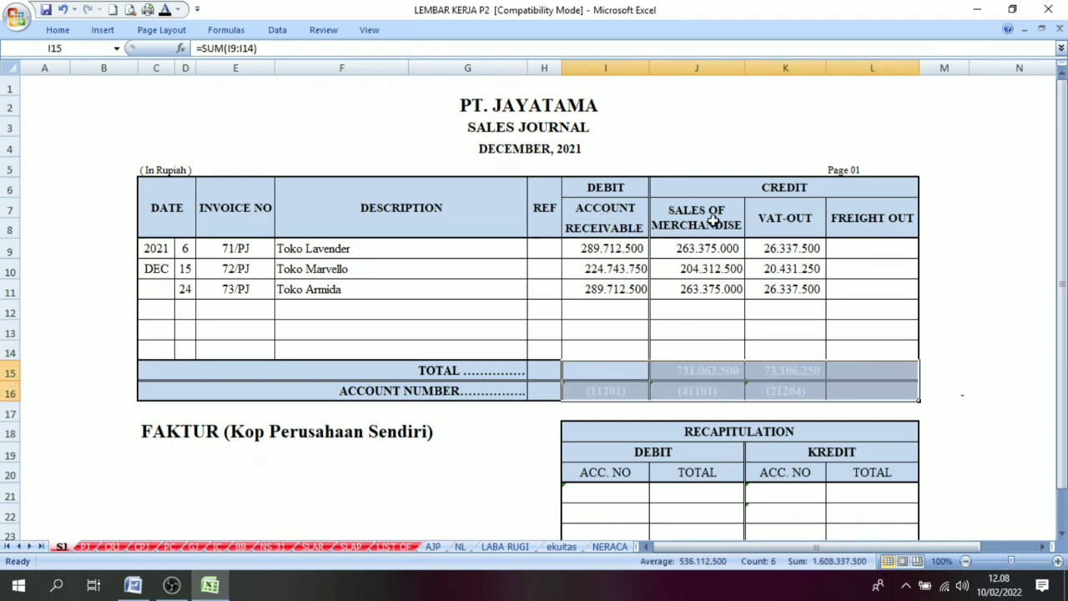
click(165, 10)
Check the sales journal's account numbers in row 16 and the debit-credit balance formula in M16.
click(621, 390)
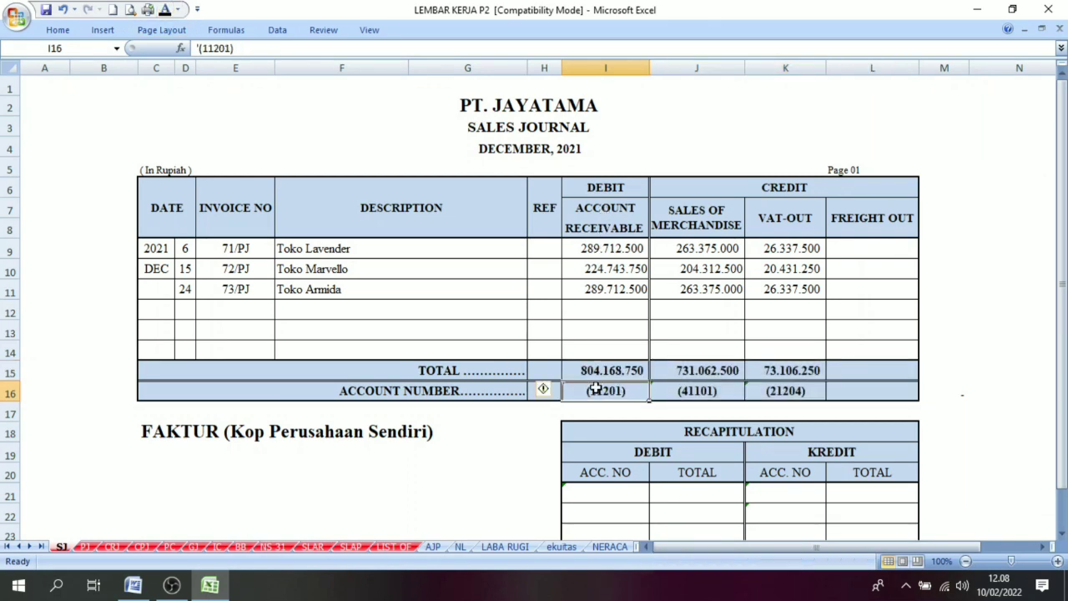
click(701, 387)
click(791, 385)
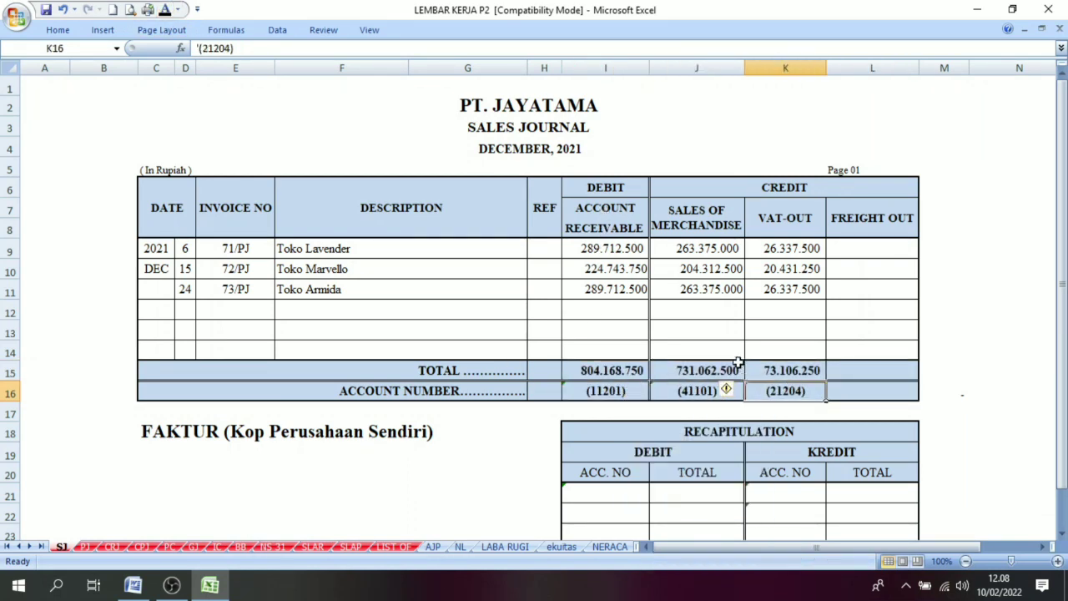
click(954, 385)
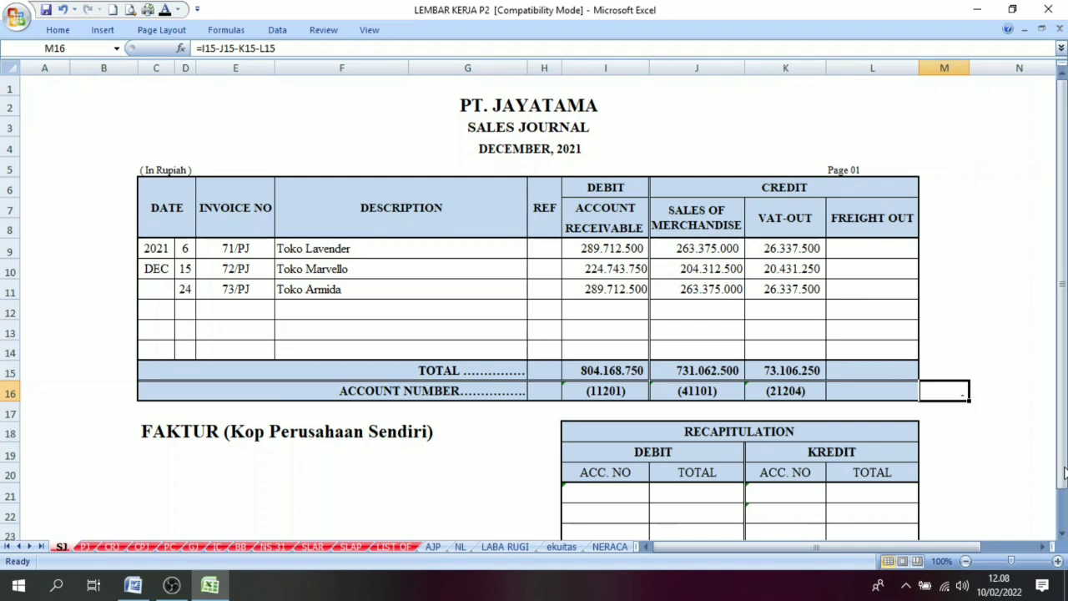
Reveal Account Receivable number 11201 and total 804.168.750 on the debit side of the sales journal recapitulation using black font.
click(1062, 534)
click(1062, 534)
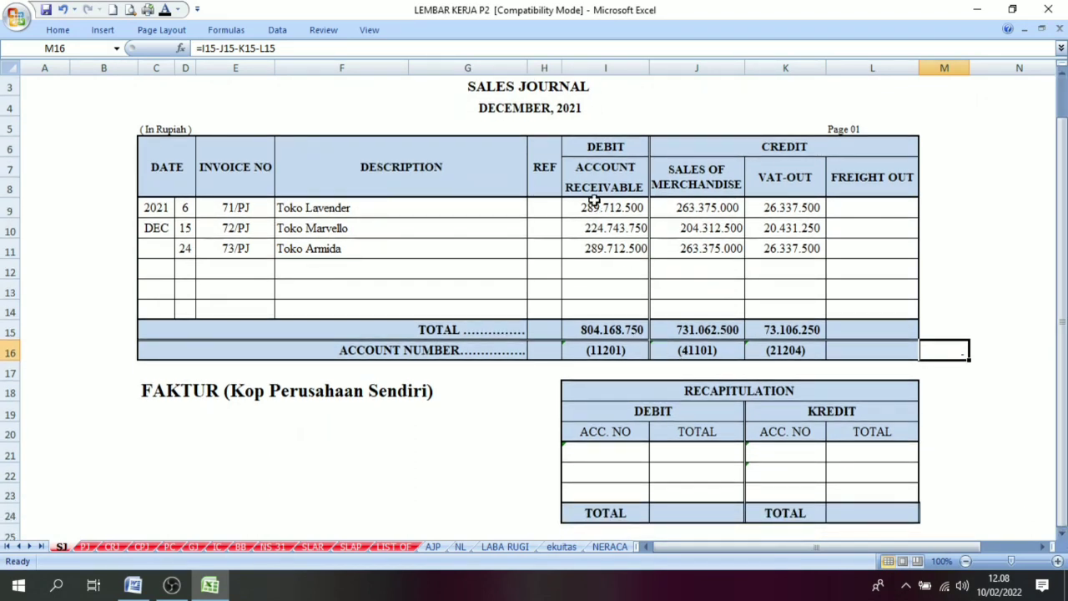
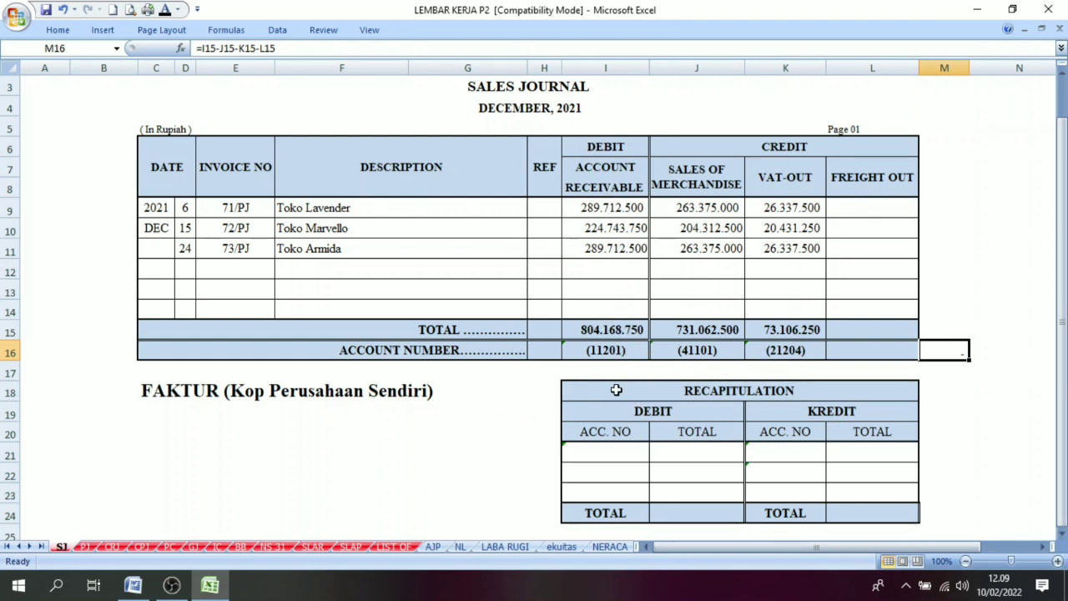
click(602, 145)
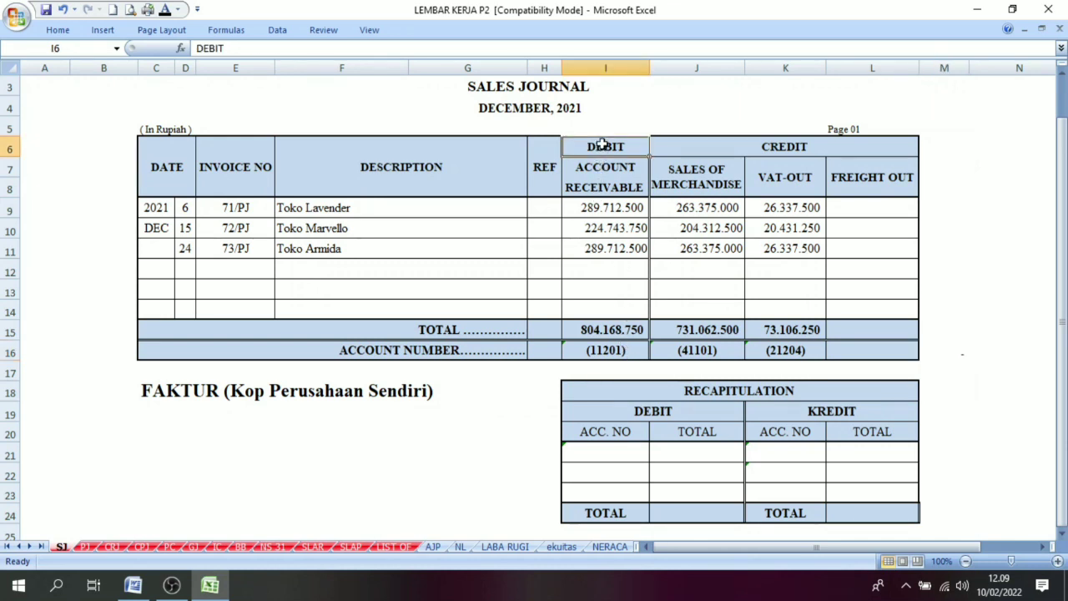
click(791, 147)
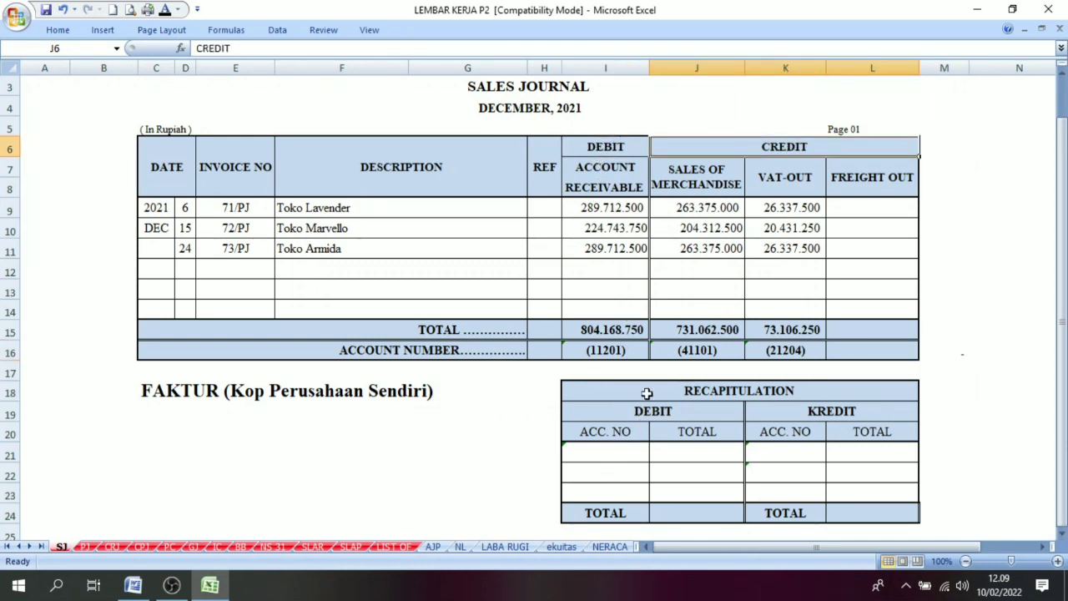
click(601, 147)
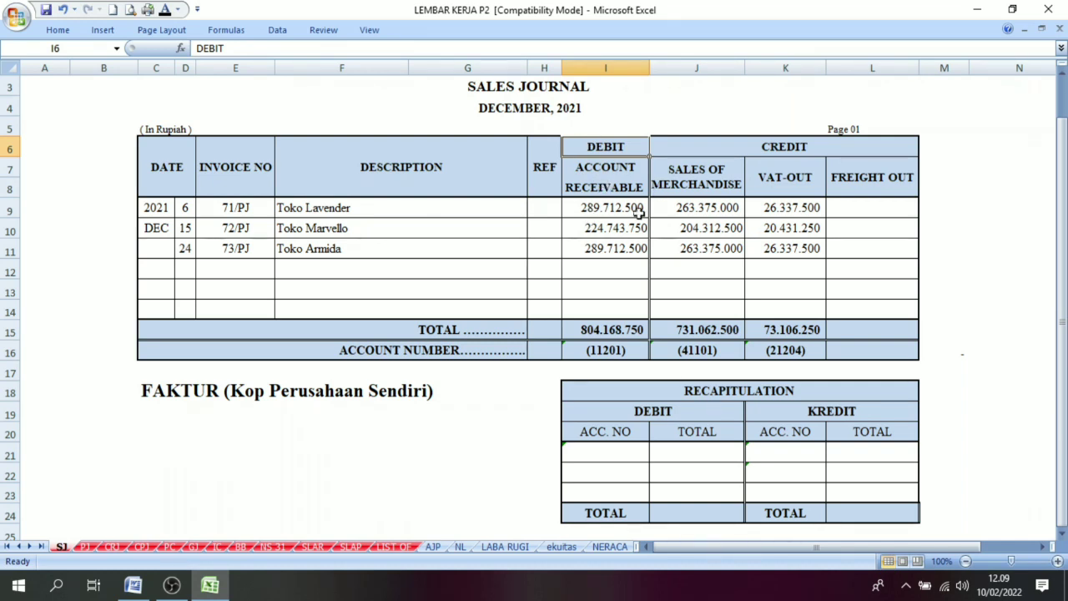
click(610, 349)
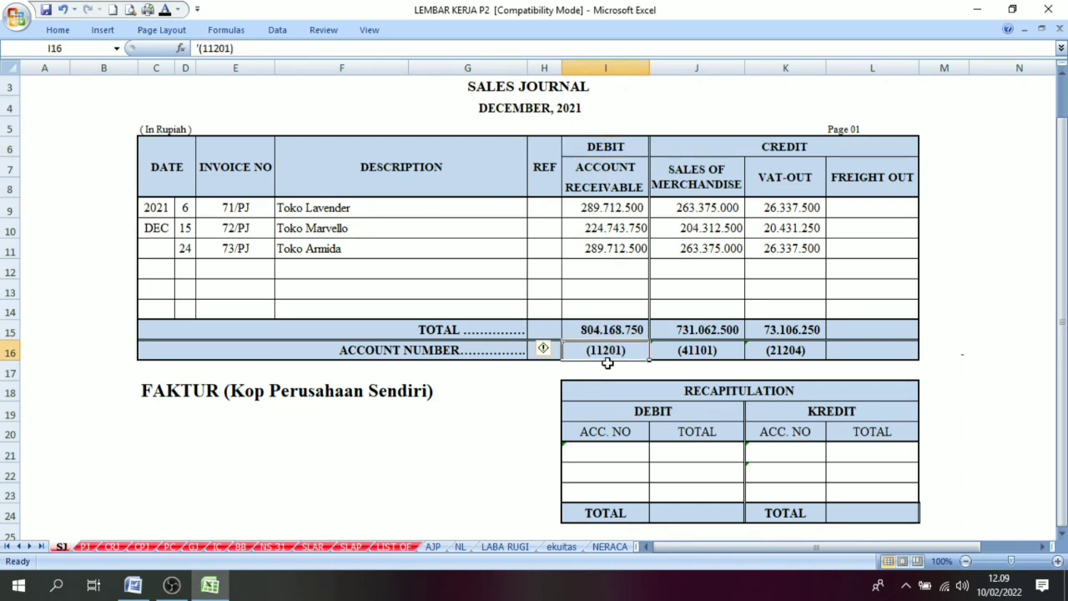
click(602, 451)
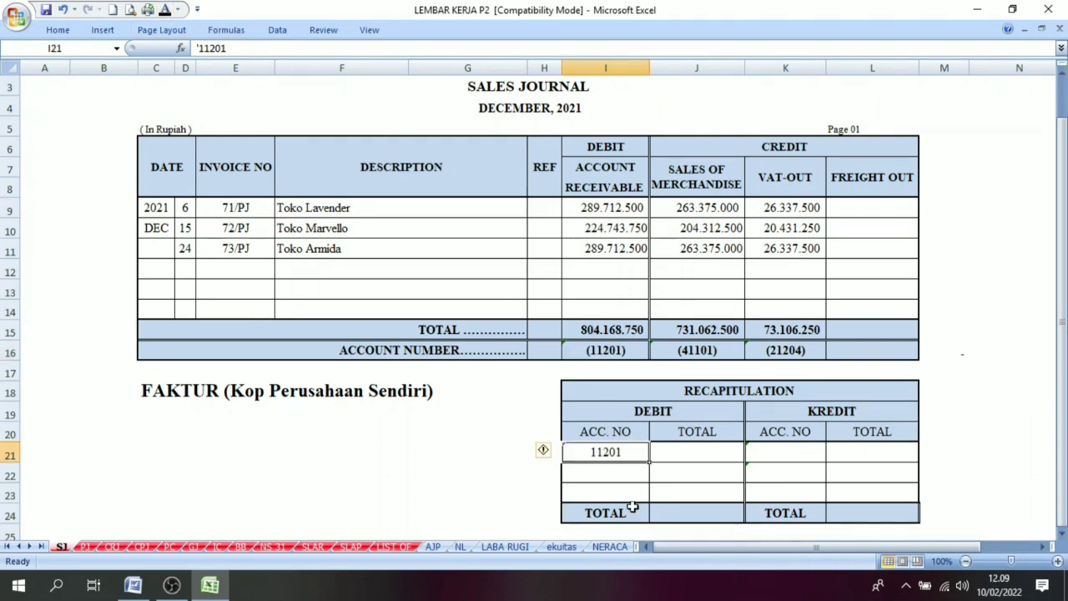
click(670, 452)
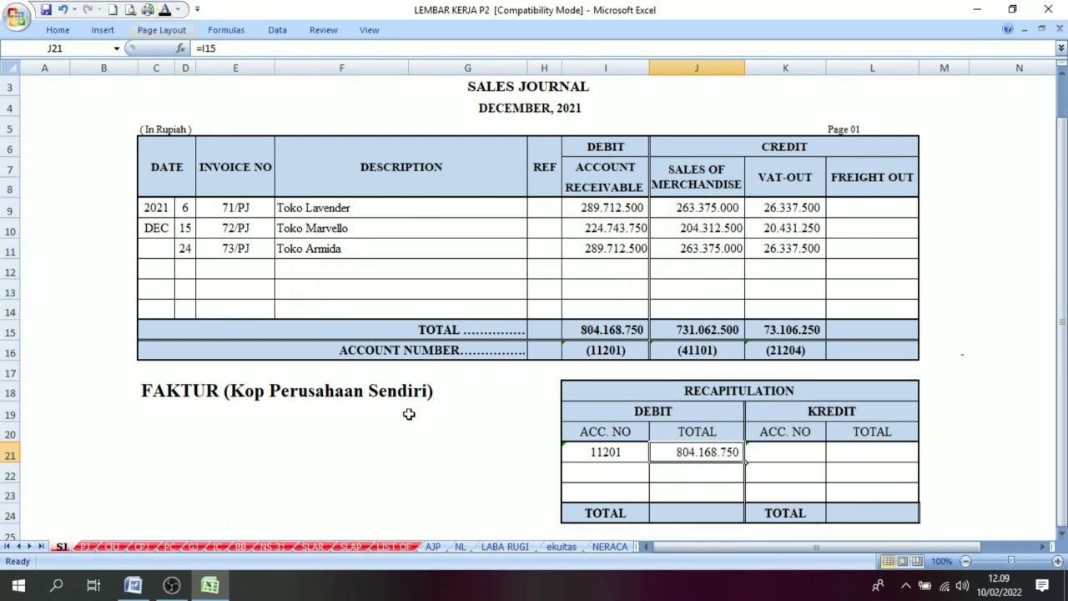
Compare the Sales of Merchandise and VAT-Out credit columns and their account numbers for the recapitulation.
click(789, 472)
click(702, 331)
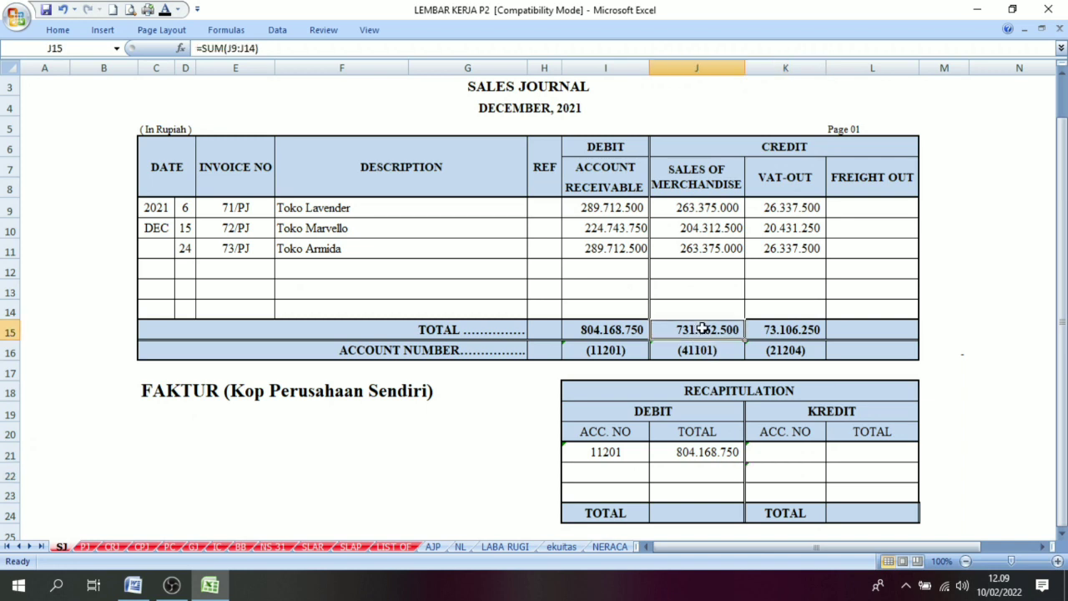
click(701, 172)
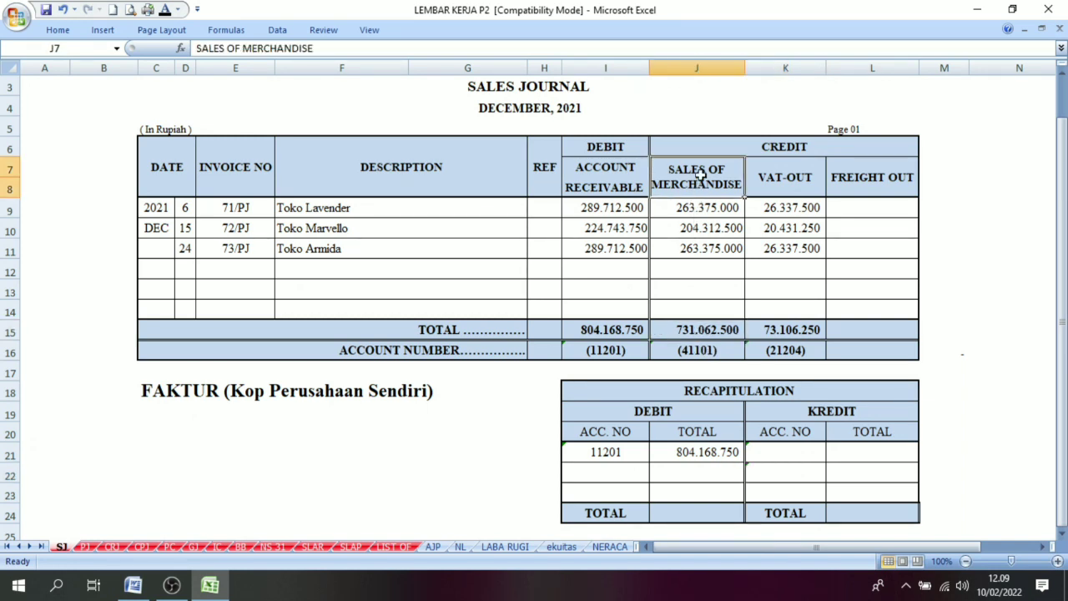
click(802, 177)
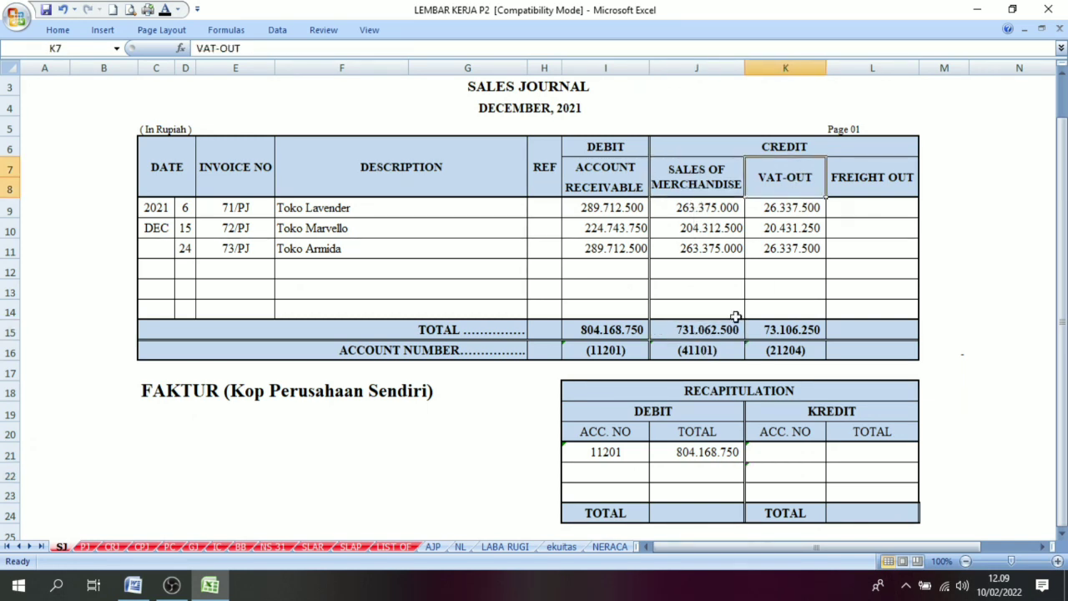
click(768, 346)
click(702, 350)
Reveal VAT-Out account number 21204 and total 73.106.250 on the credit side of the sales journal recapitulation using black font.
click(771, 352)
key(ctrl+c)
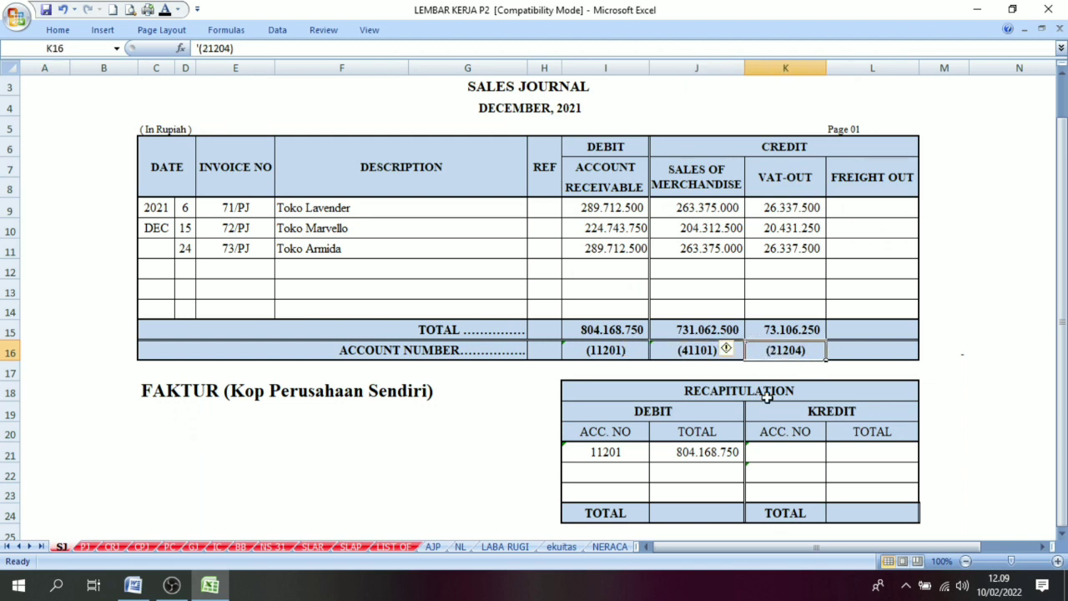
click(768, 459)
key(ctrl+v)
key(ctrl+z)
click(787, 351)
key(ctrl+c)
click(790, 458)
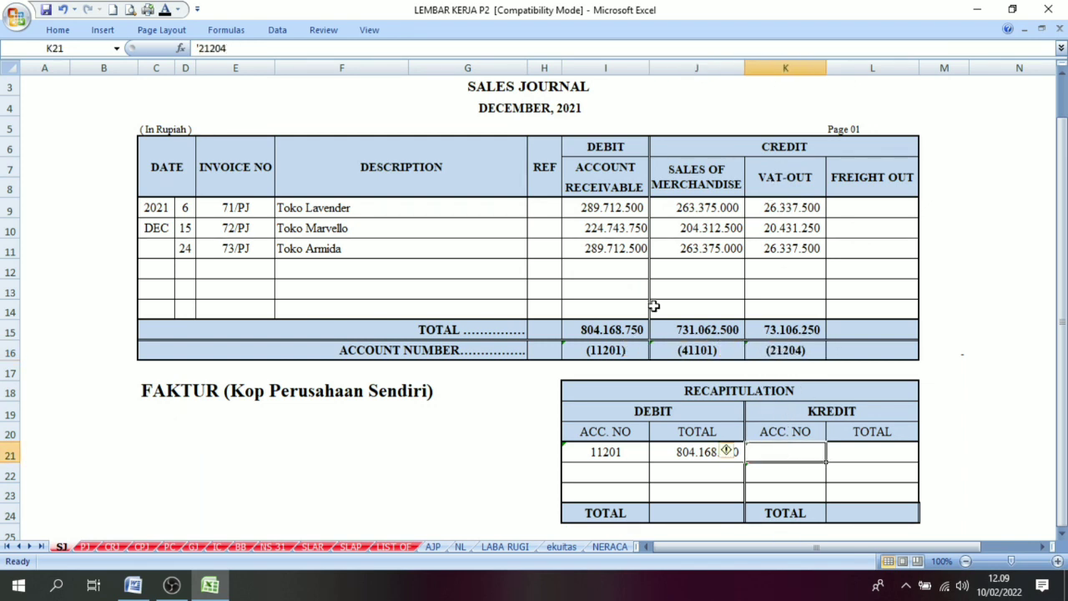
click(168, 11)
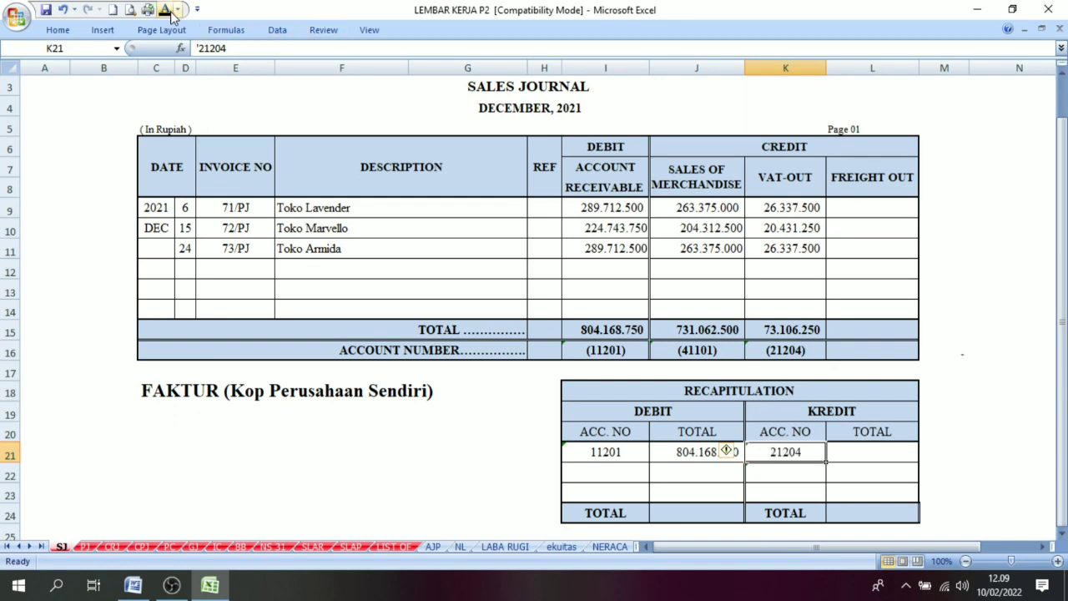
click(864, 457)
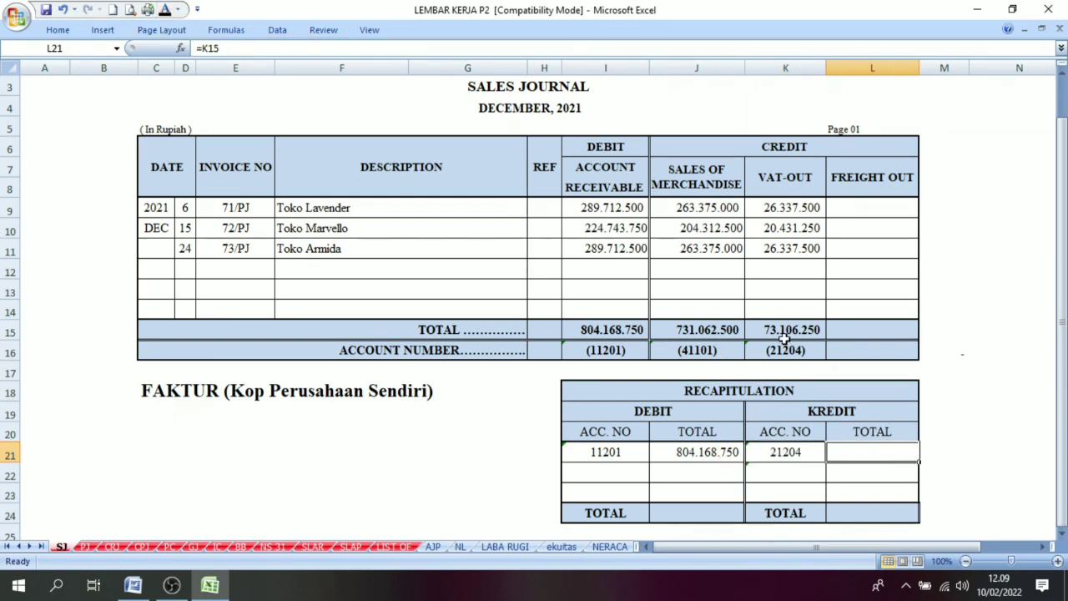
click(168, 11)
Reveal Sales of Merchandise account number 41101 and total 731.062.500 in recapitulation row 22 of the sales journal using black font.
click(774, 472)
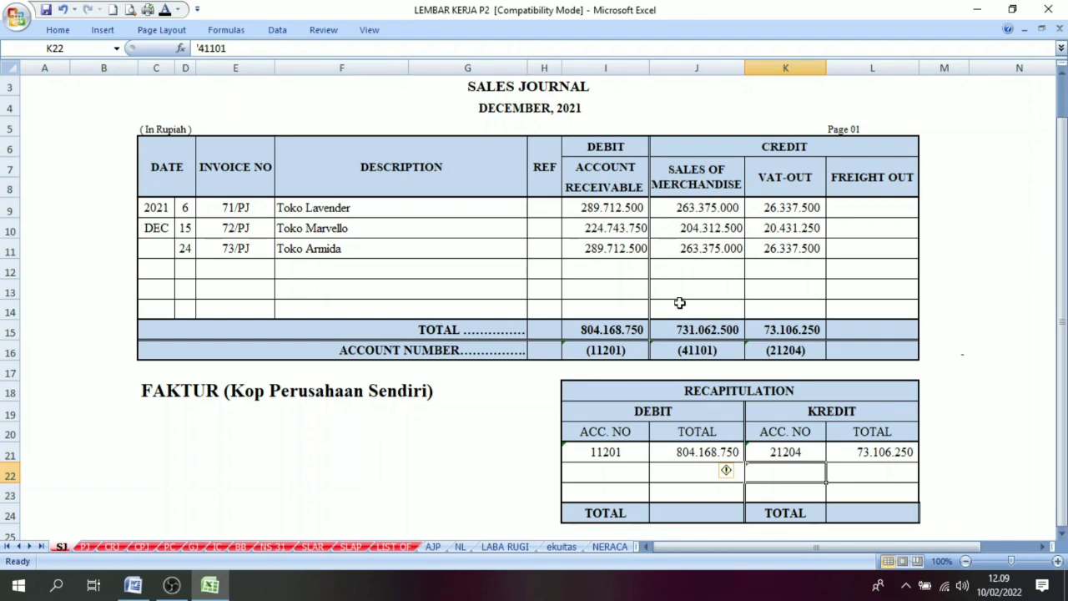
click(697, 351)
click(779, 475)
click(168, 11)
key(Right)
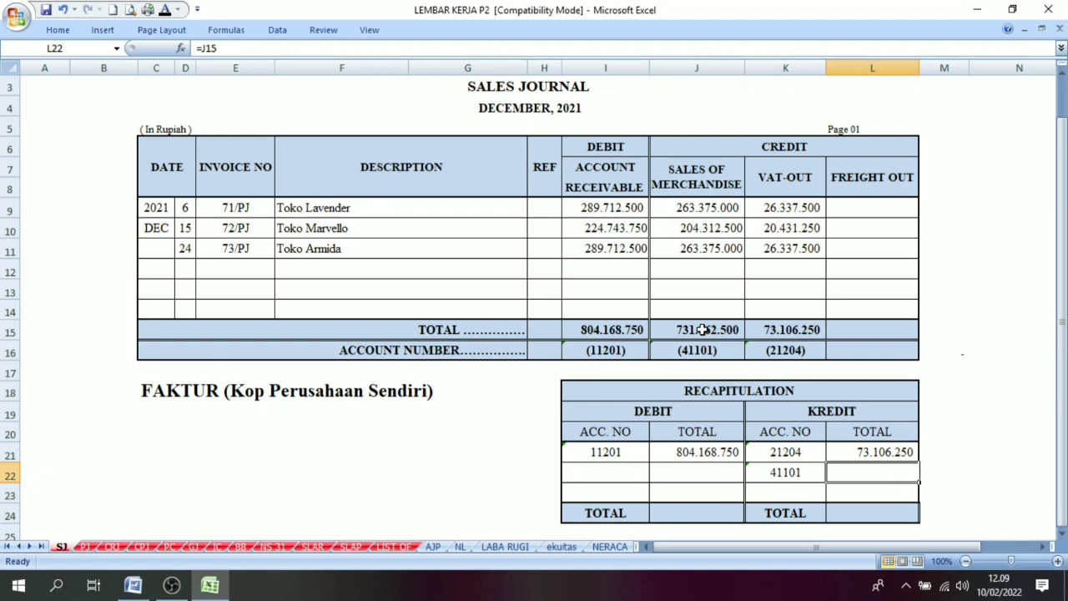
click(167, 10)
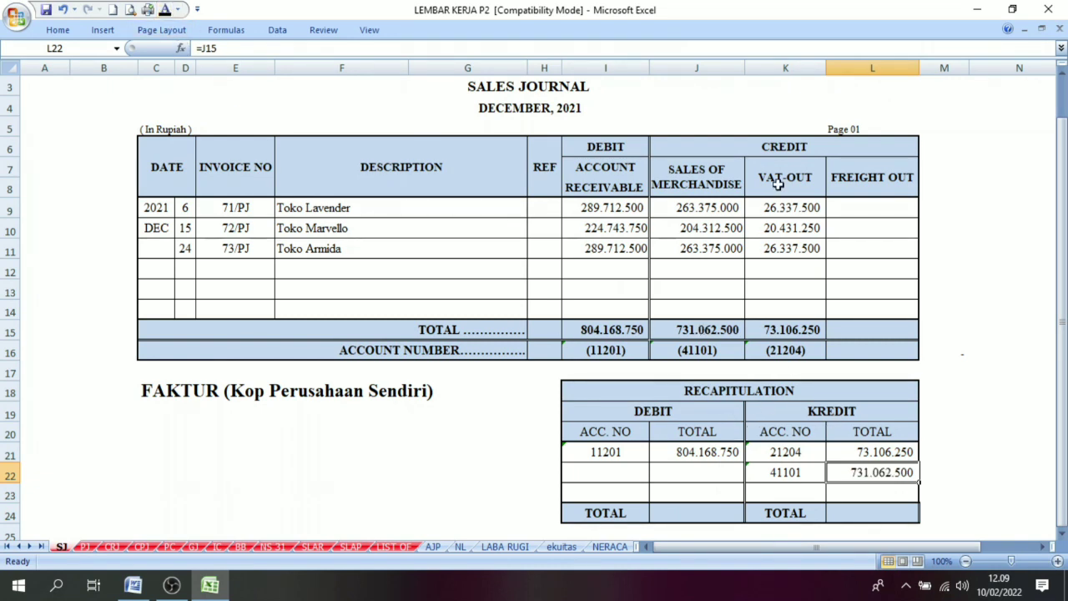
drag(785, 248, 785, 269)
click(672, 288)
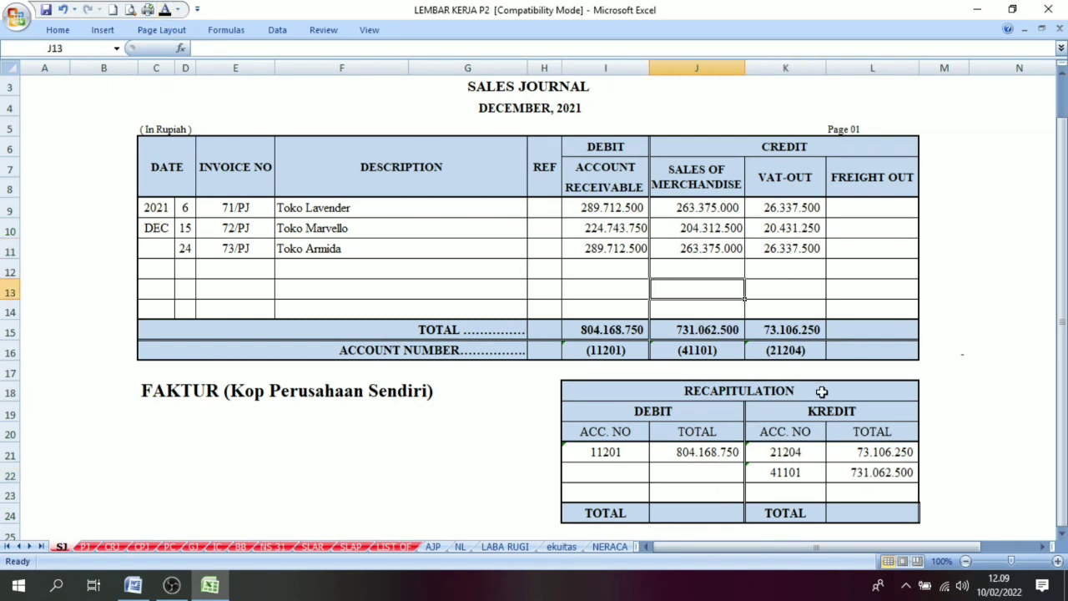
Show the debit and credit sums in row 24 of the sales journal recapitulation, covering rows 21 to 23.
click(693, 516)
key(alt+equal)
key(alt+equal)
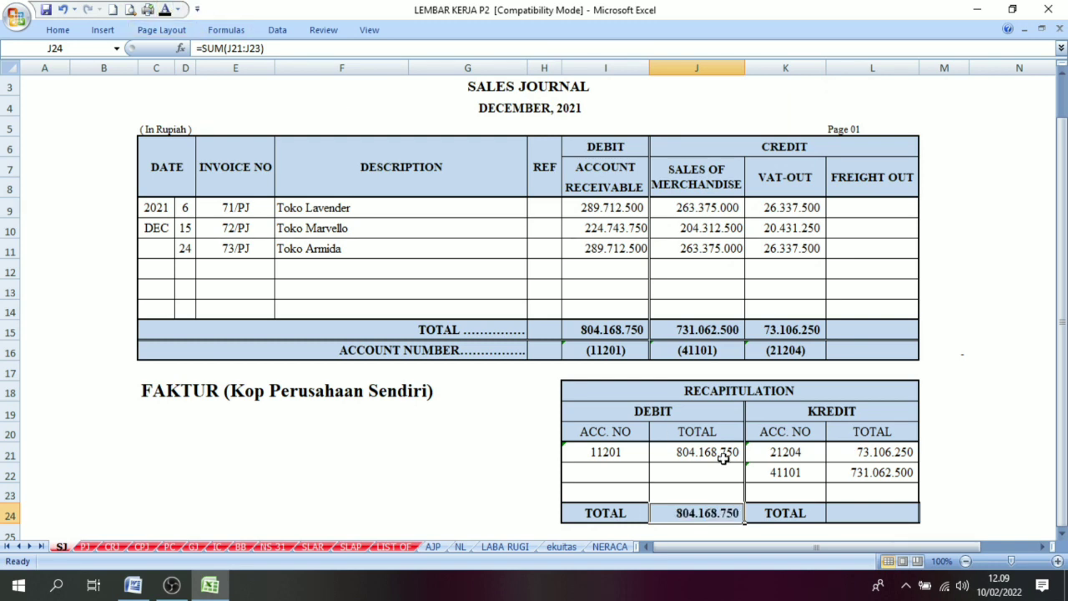
click(897, 519)
key(alt+equal)
key(alt+equal)
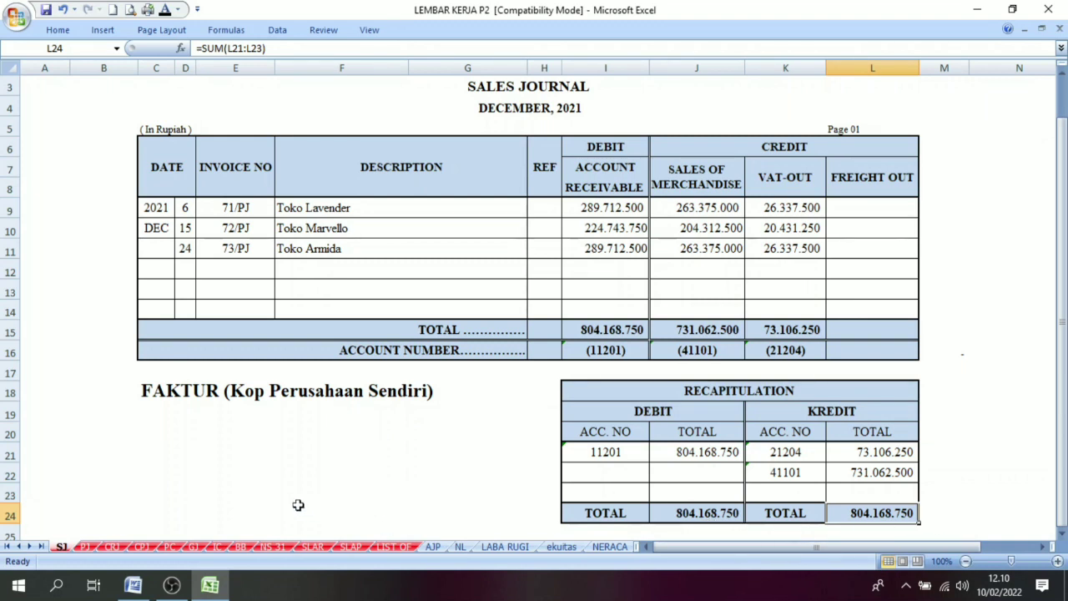
drag(1062, 108, 1062, 92)
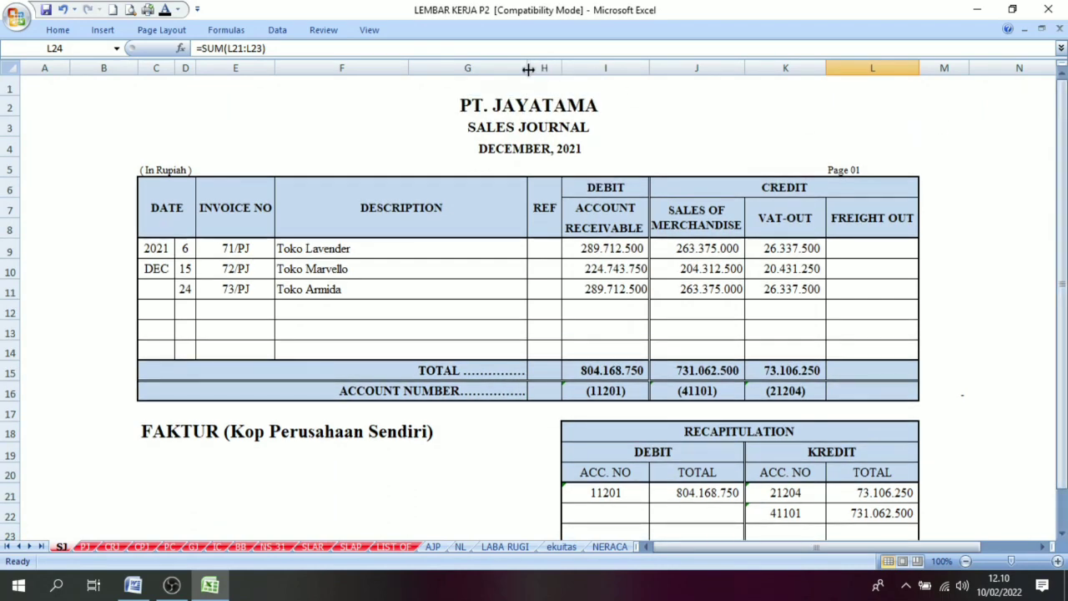
Reveal the column totals and account numbers in rows 15 and 16 of the purchase journal using black font.
click(85, 547)
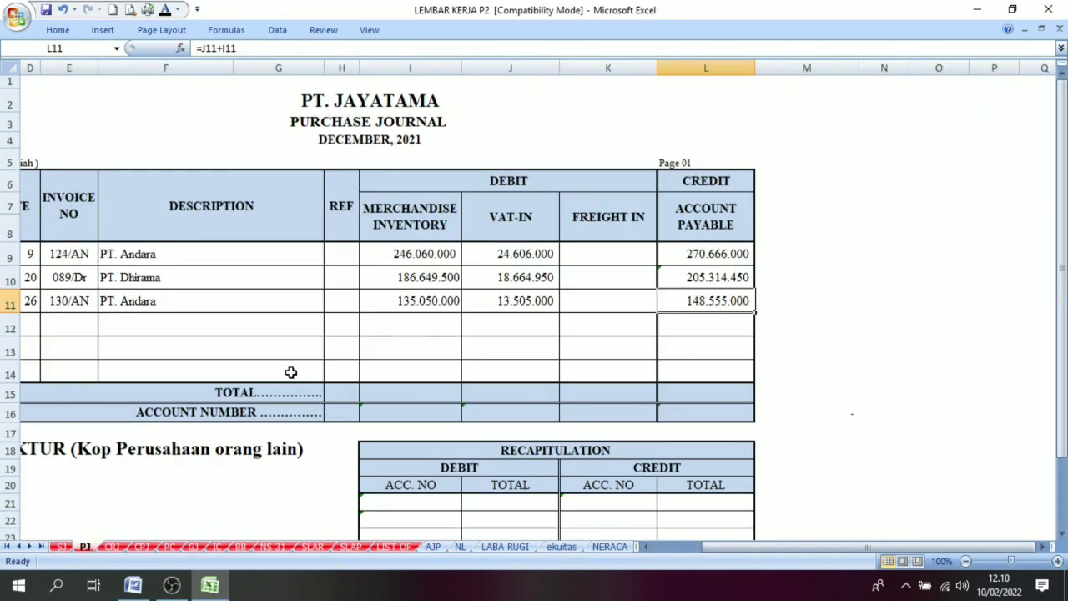
click(431, 392)
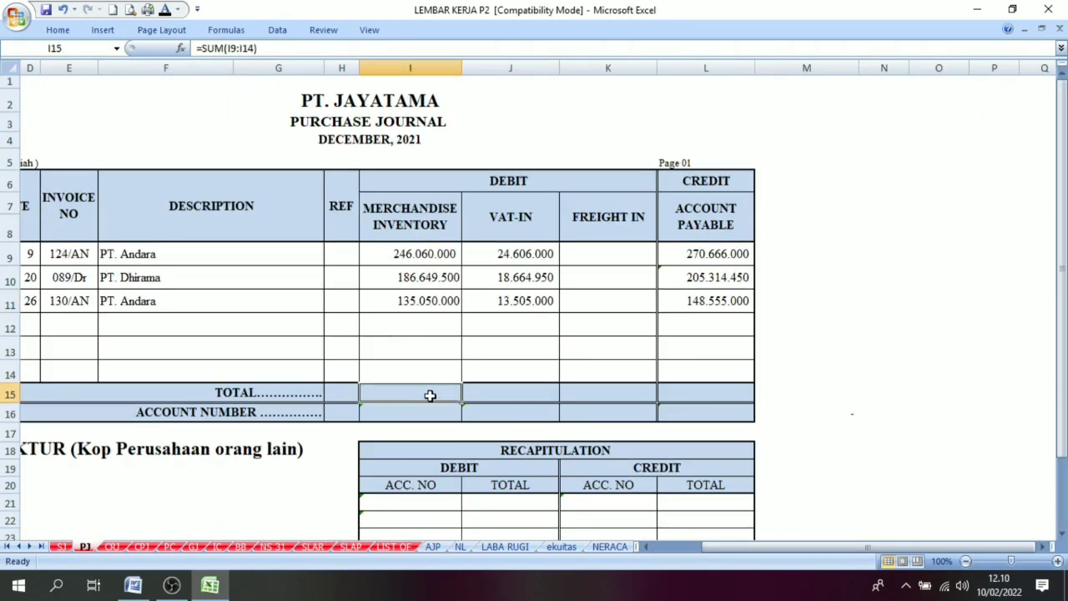
drag(429, 394, 676, 396)
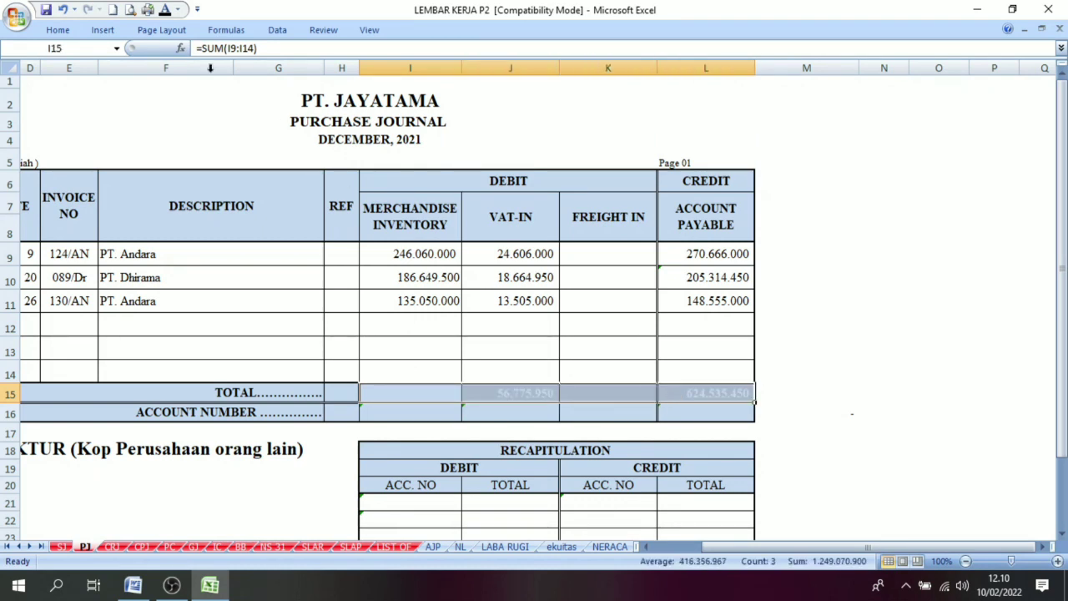
click(400, 204)
drag(406, 412, 715, 420)
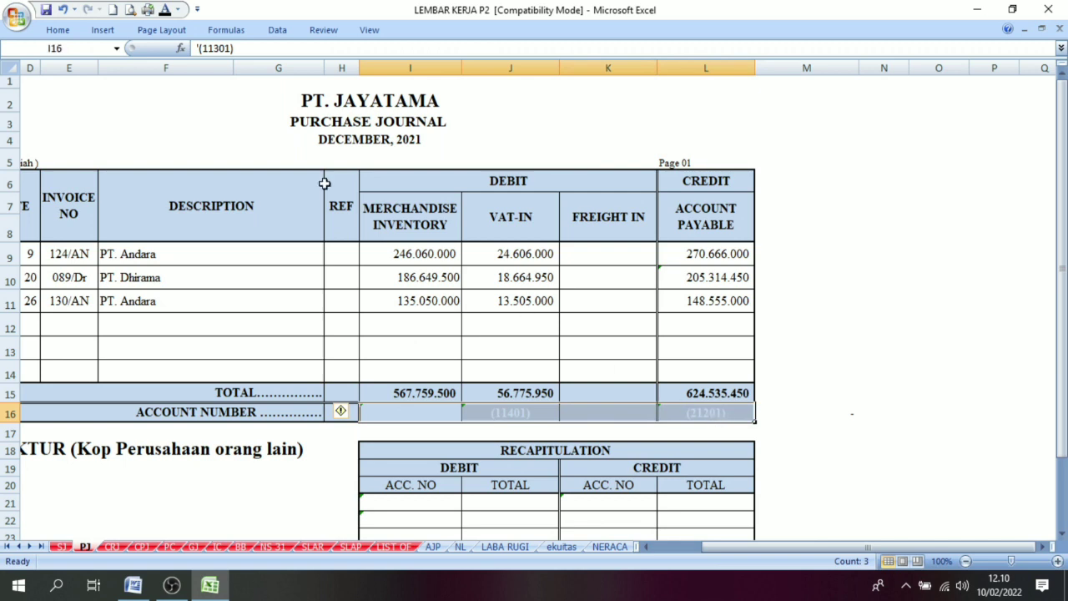
drag(462, 324, 365, 318)
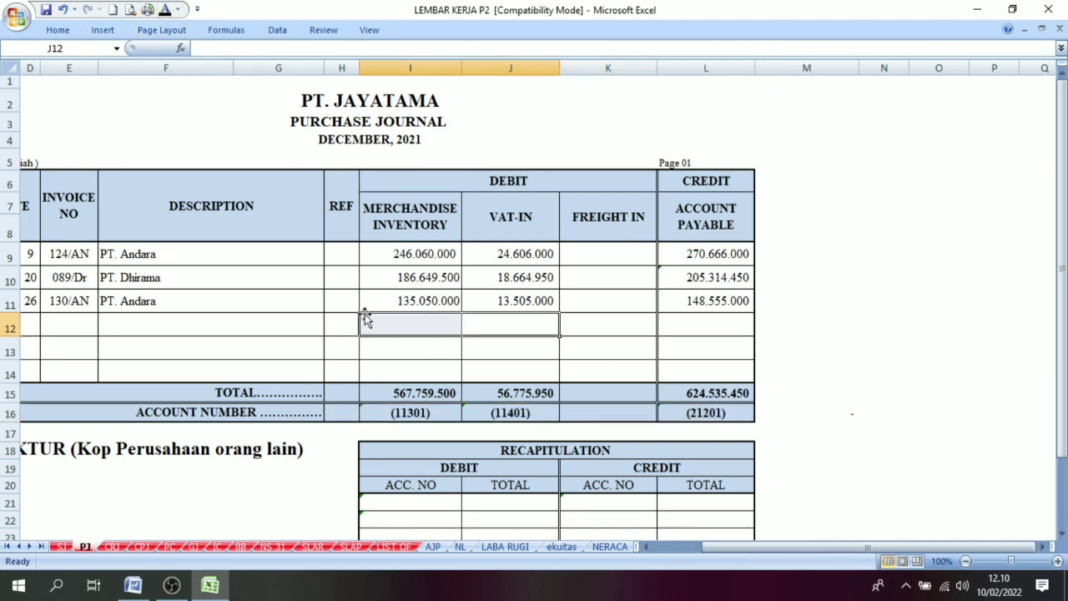
Compare the purchase journal's debit and credit column headings with their account numbers in row 16 for the recapitulation.
drag(1062, 427, 1062, 444)
click(470, 100)
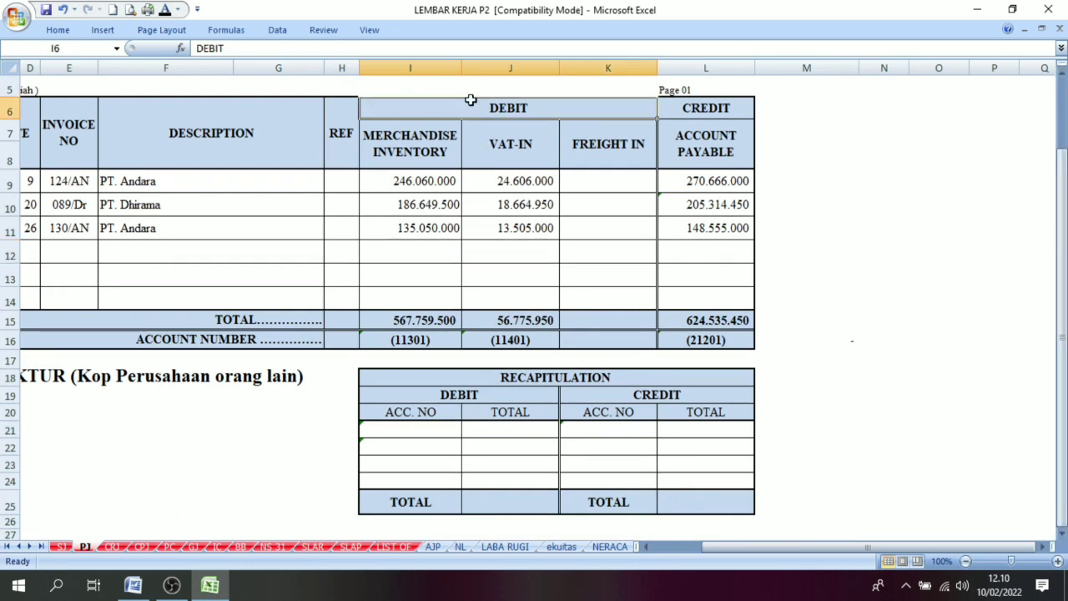
click(422, 340)
click(508, 342)
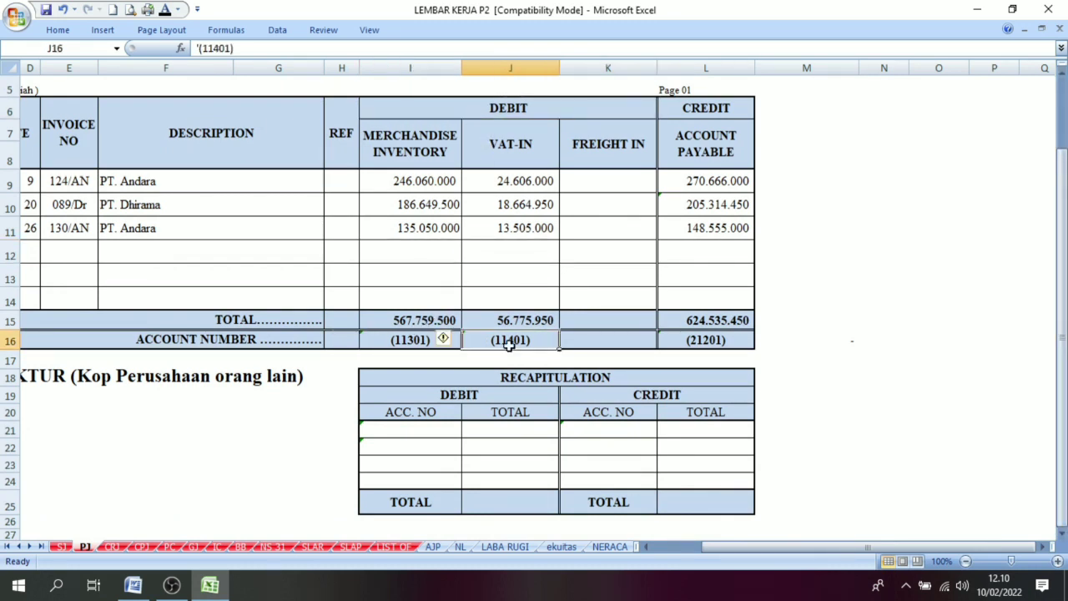
click(697, 115)
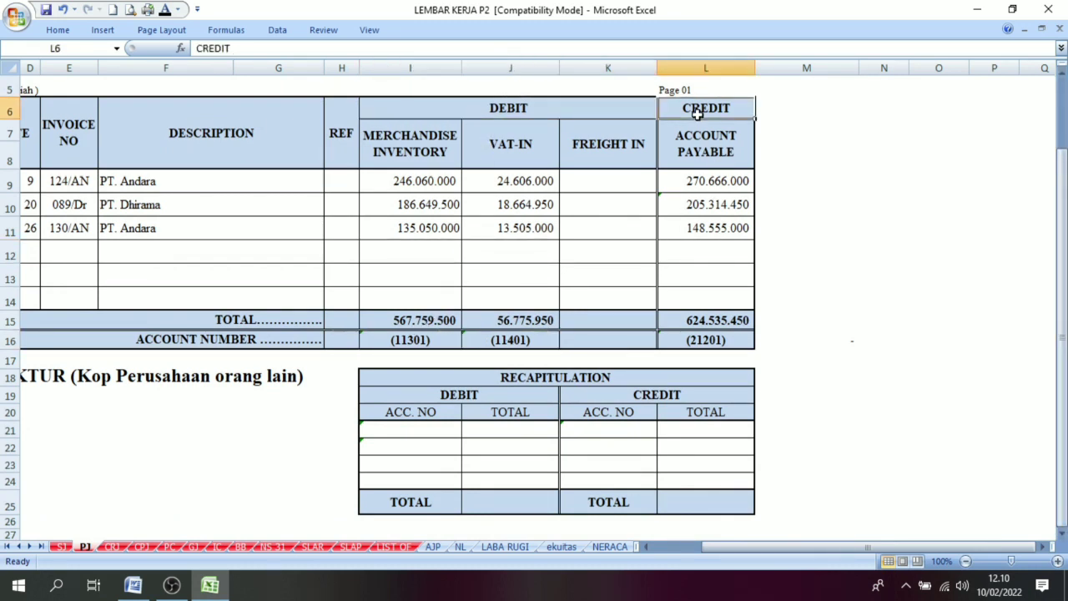
click(705, 337)
click(419, 434)
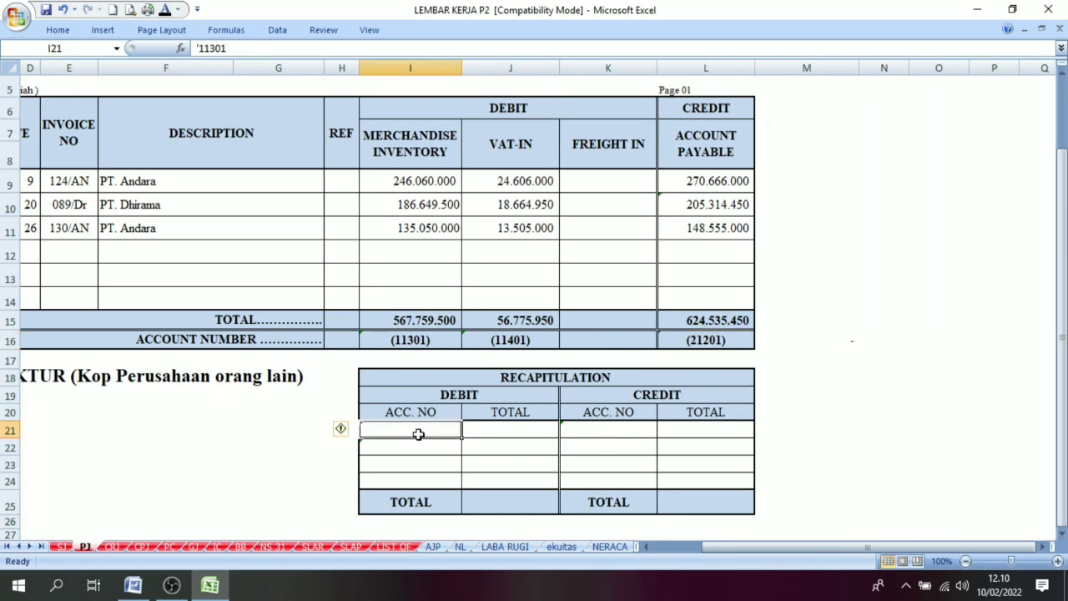
click(414, 341)
click(492, 339)
click(405, 342)
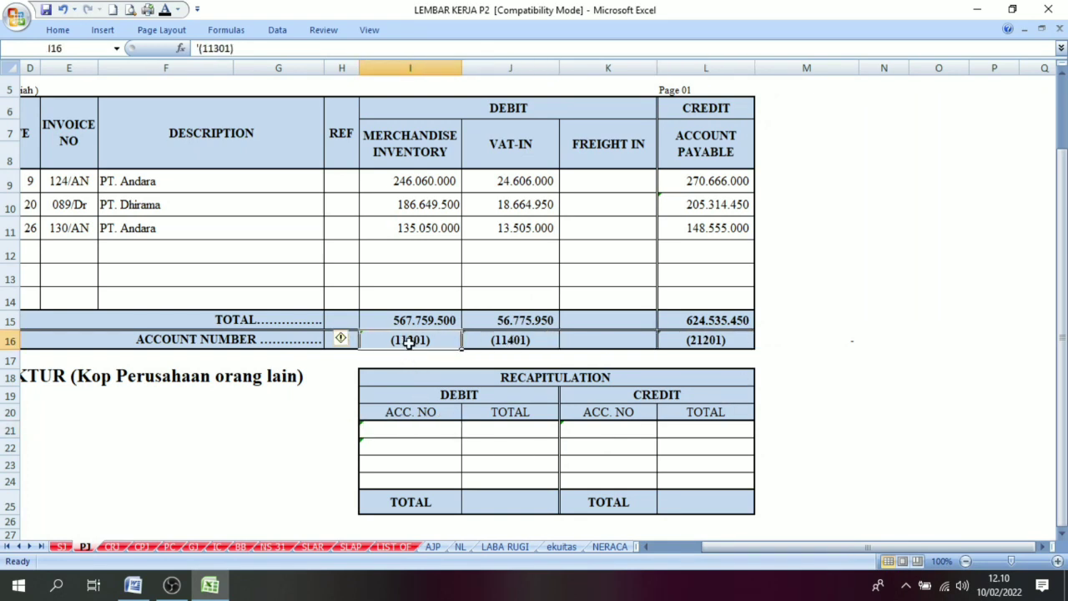
Reveal accounts 11301 and 11401 with totals 567.759.500 and 56.775.950 on the debit side of the purchase journal recapitulation.
click(410, 430)
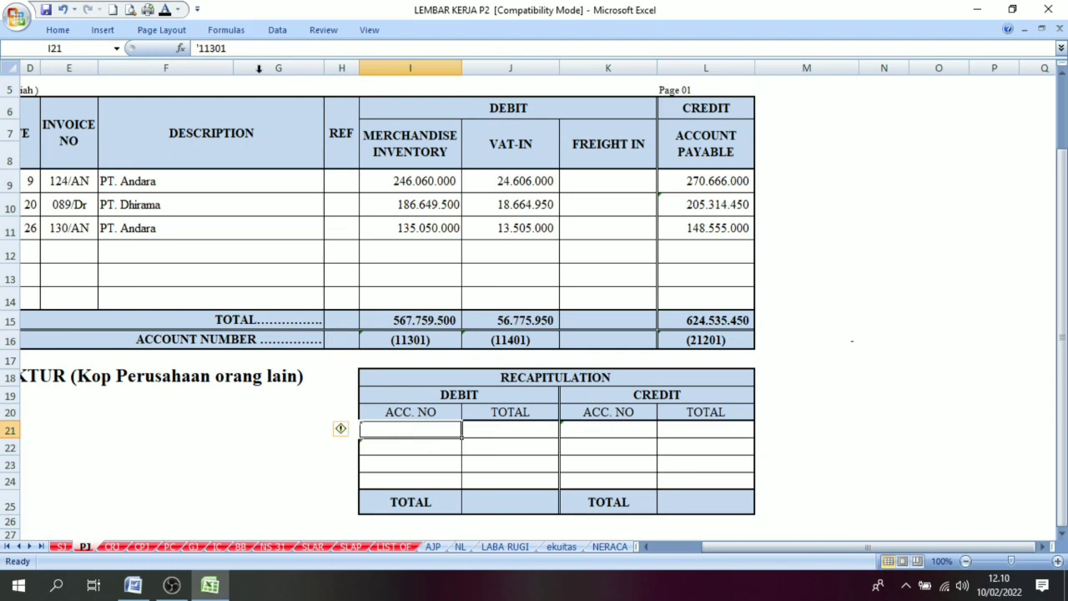
click(492, 427)
text(=)
click(407, 324)
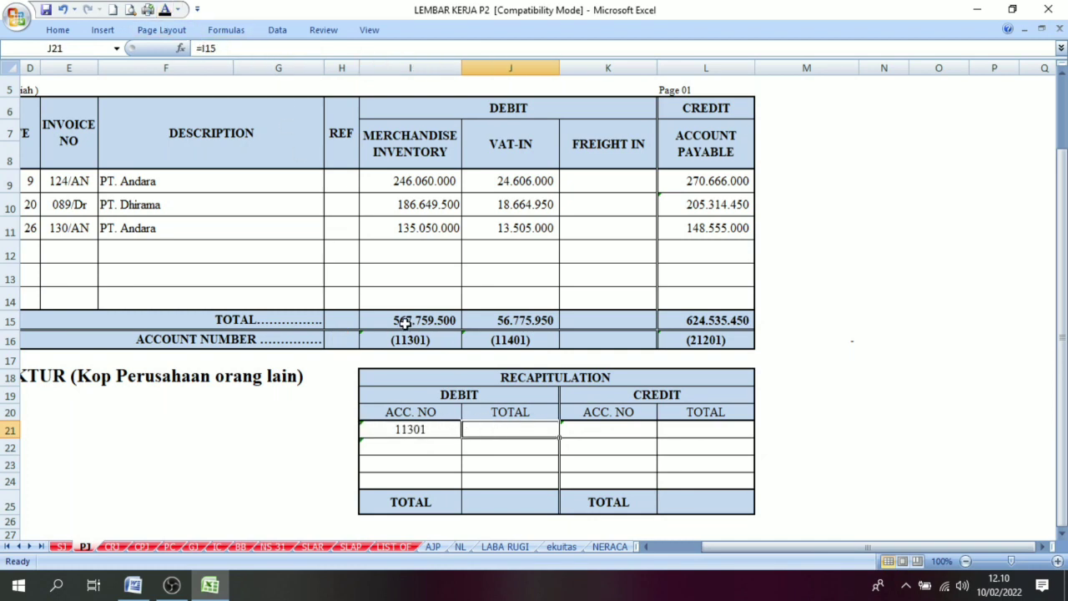
key(ctrl+Return)
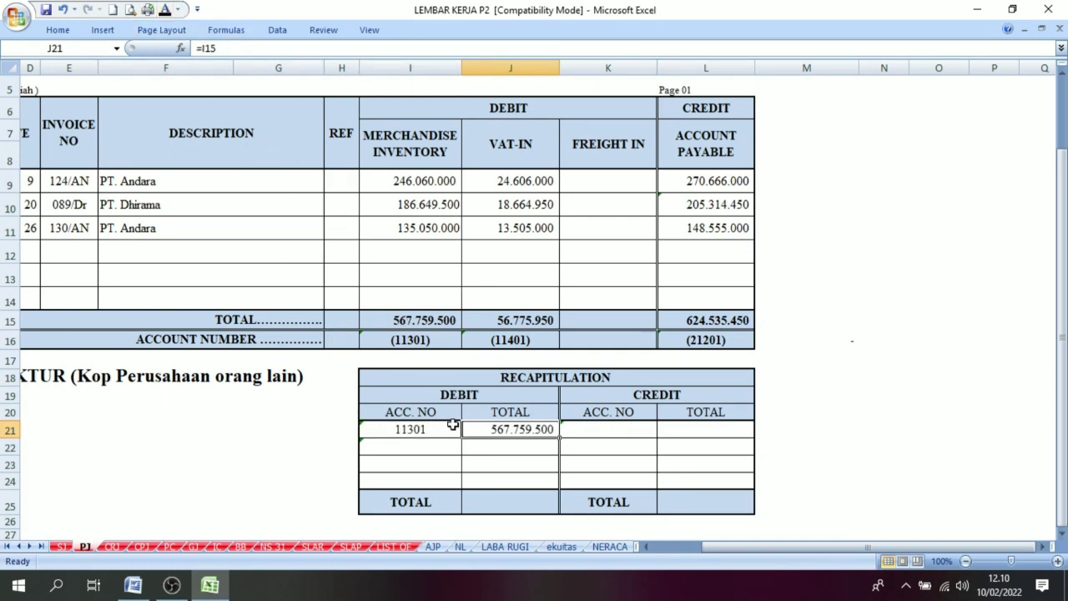
click(419, 449)
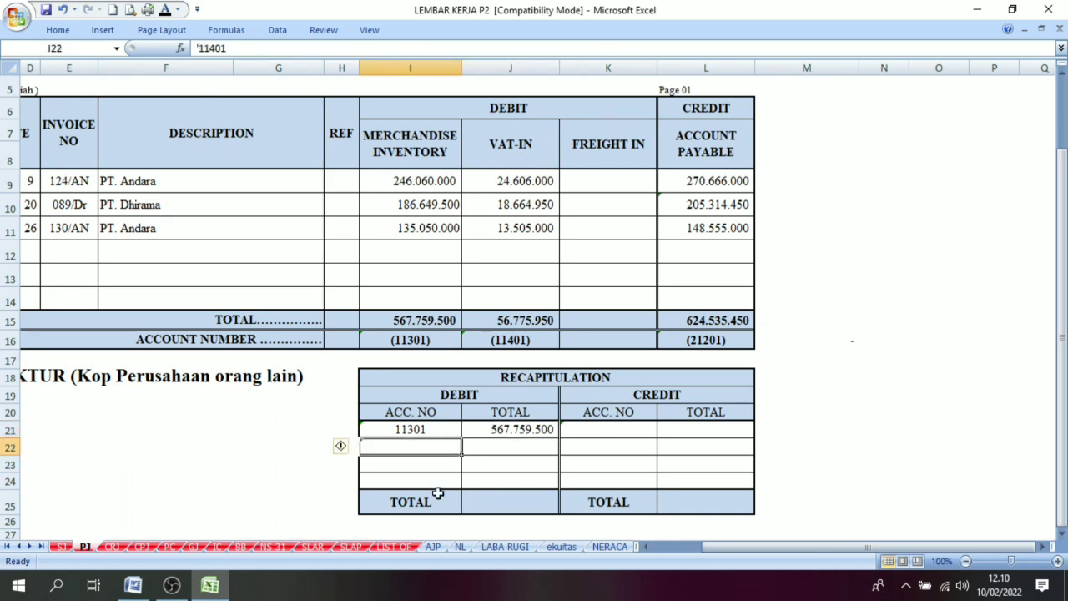
click(490, 448)
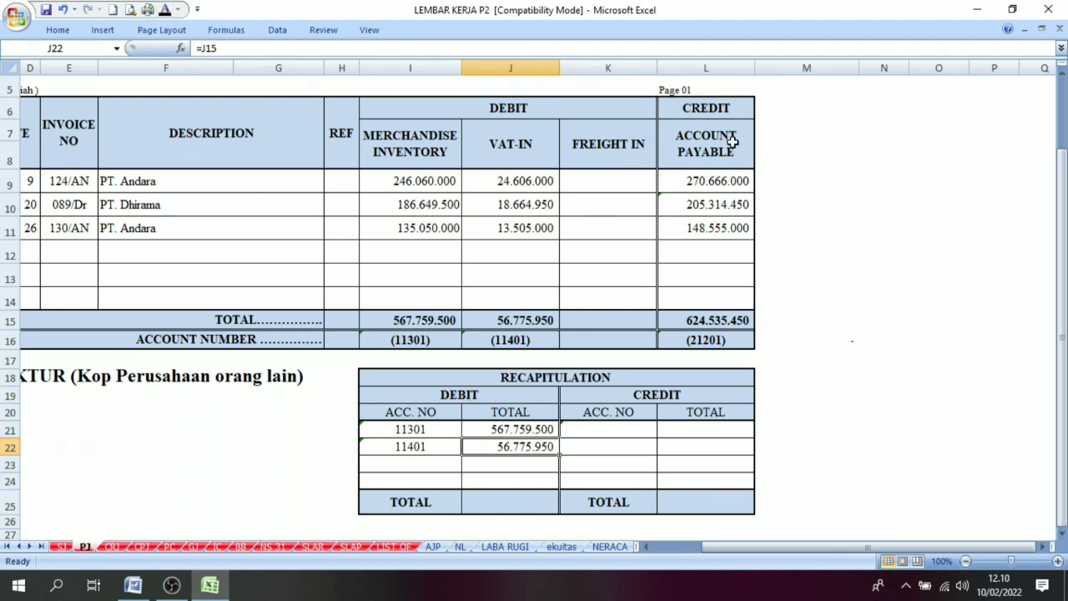
Reveal Account Payable number 21201 and total 624.535.450 on the credit side of the purchase journal recapitulation.
click(649, 426)
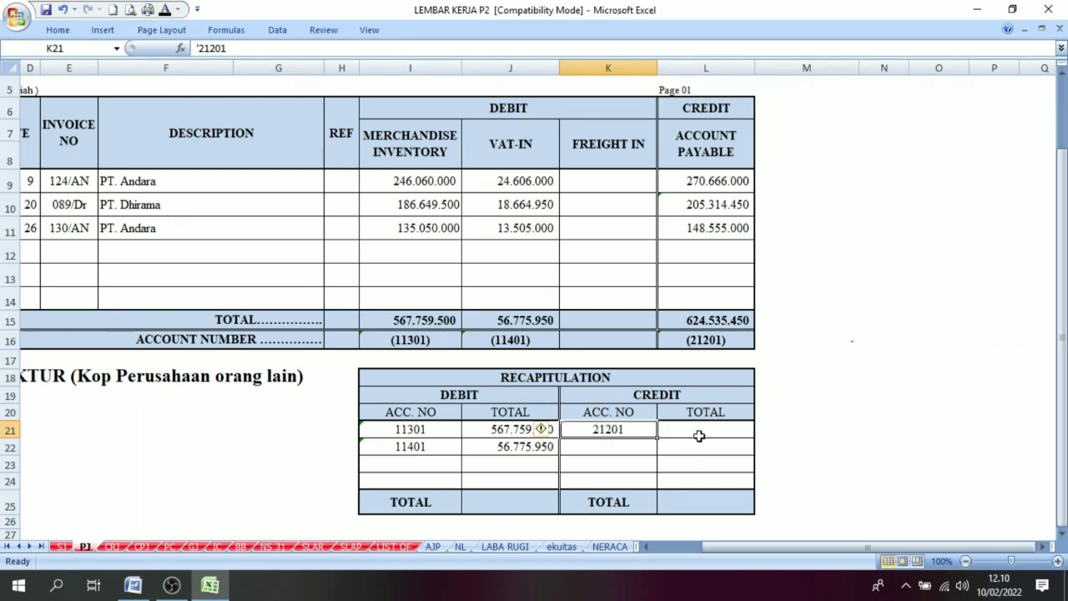
click(706, 381)
click(679, 428)
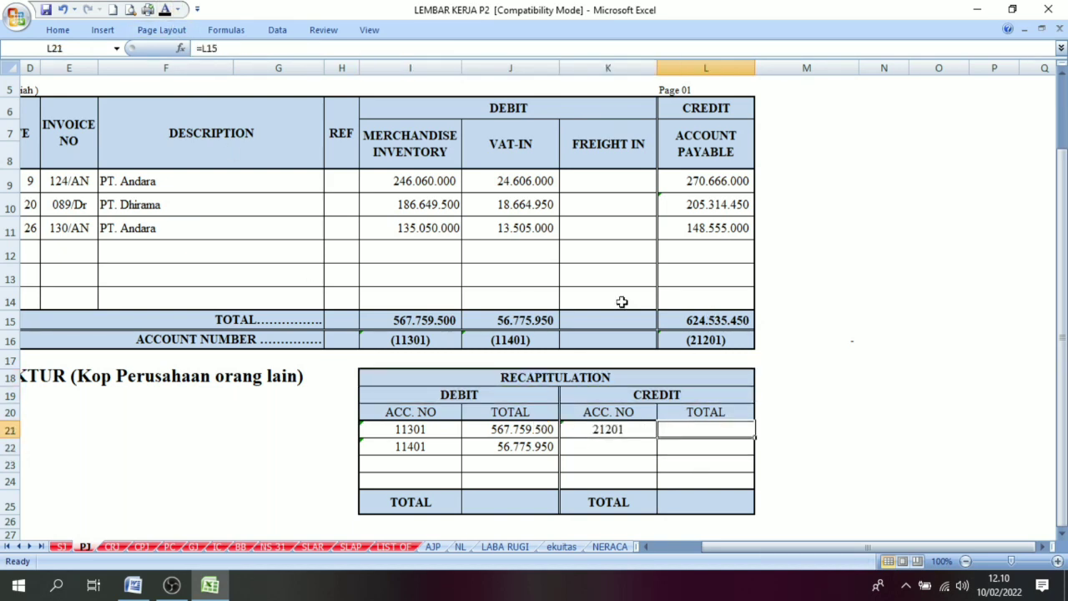
Reveal the debit and credit totals in row 25 of the purchase journal recapitulation and compare them.
click(509, 503)
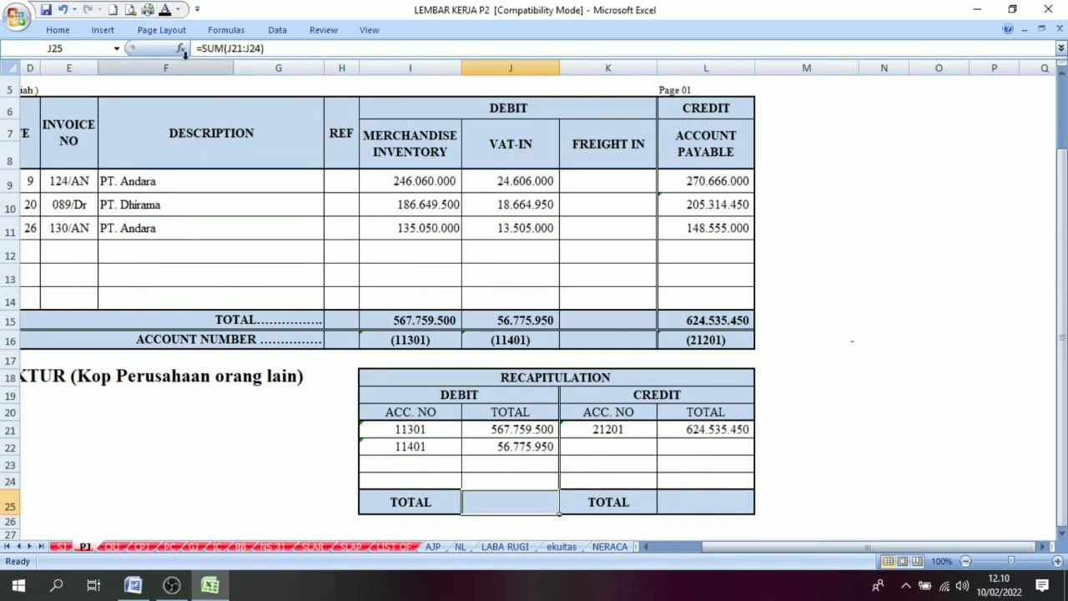
click(682, 511)
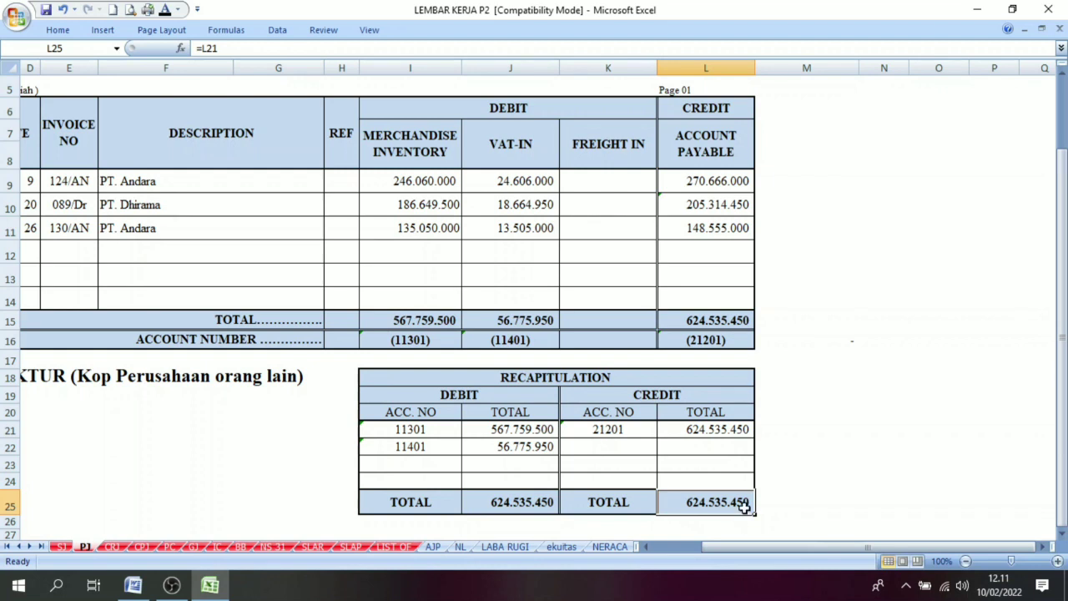
click(548, 503)
click(659, 504)
click(548, 509)
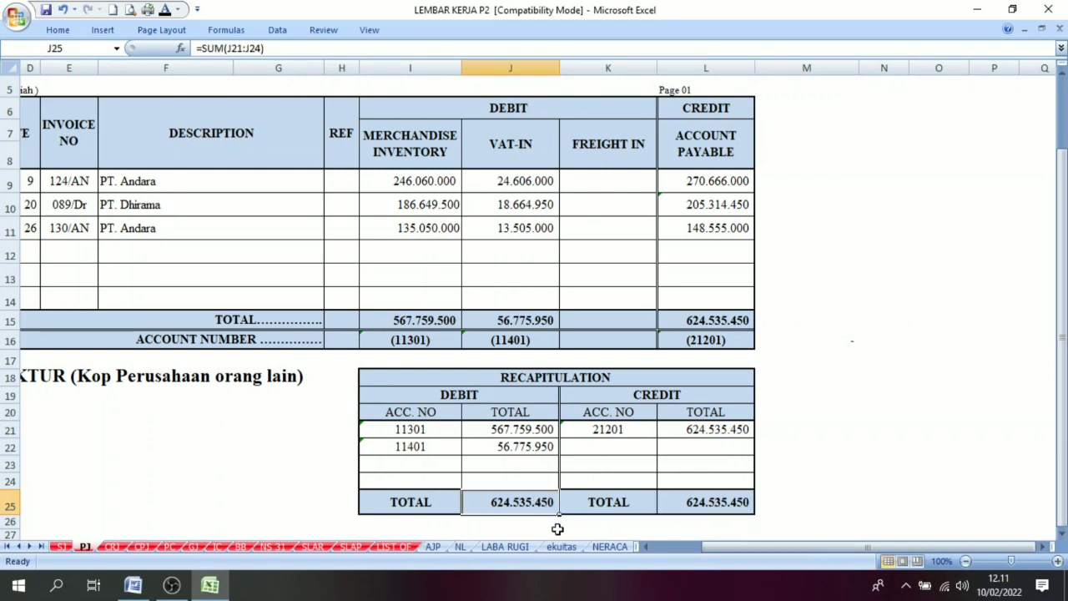
Reveal the Cash in Bank total 952.642.125 and the debit Others total 4.995.375 in row 19 of the cash receipt journal using black font.
click(111, 547)
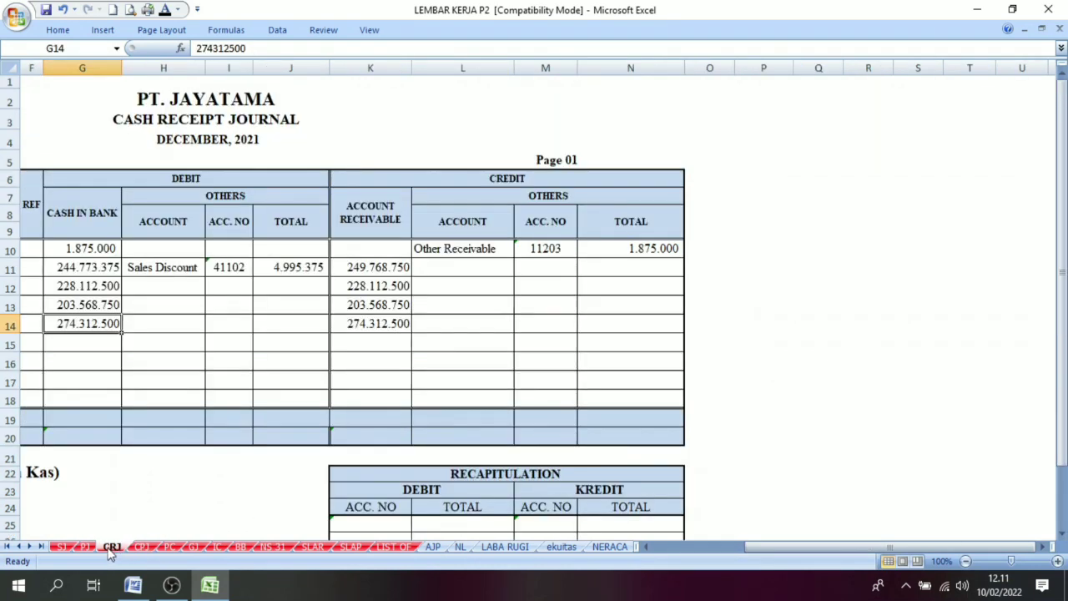
click(84, 547)
click(112, 547)
scroll(849, 539, left, 5)
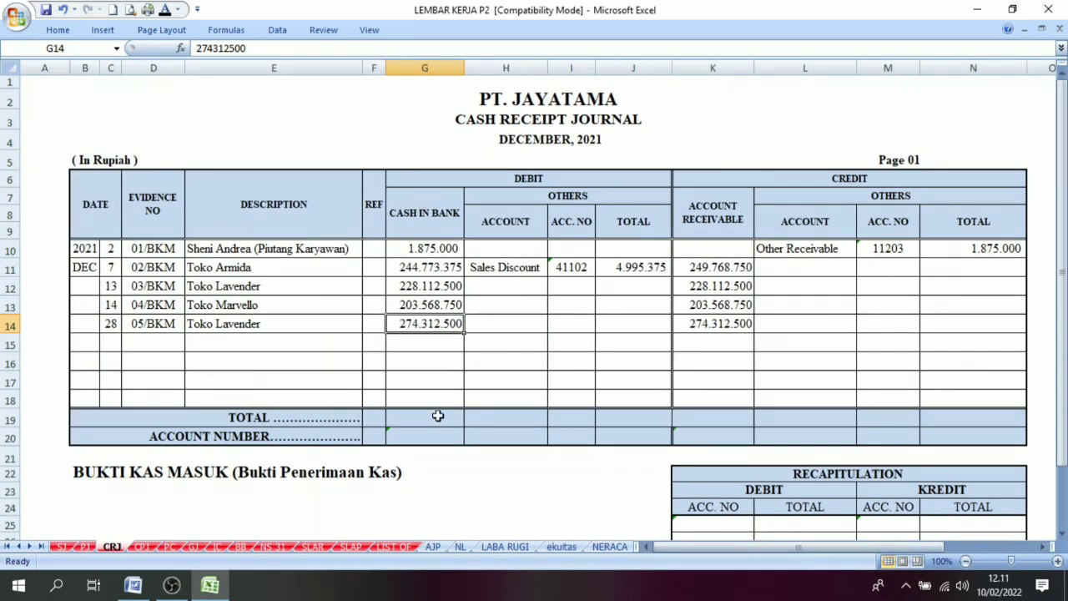
click(438, 416)
click(164, 10)
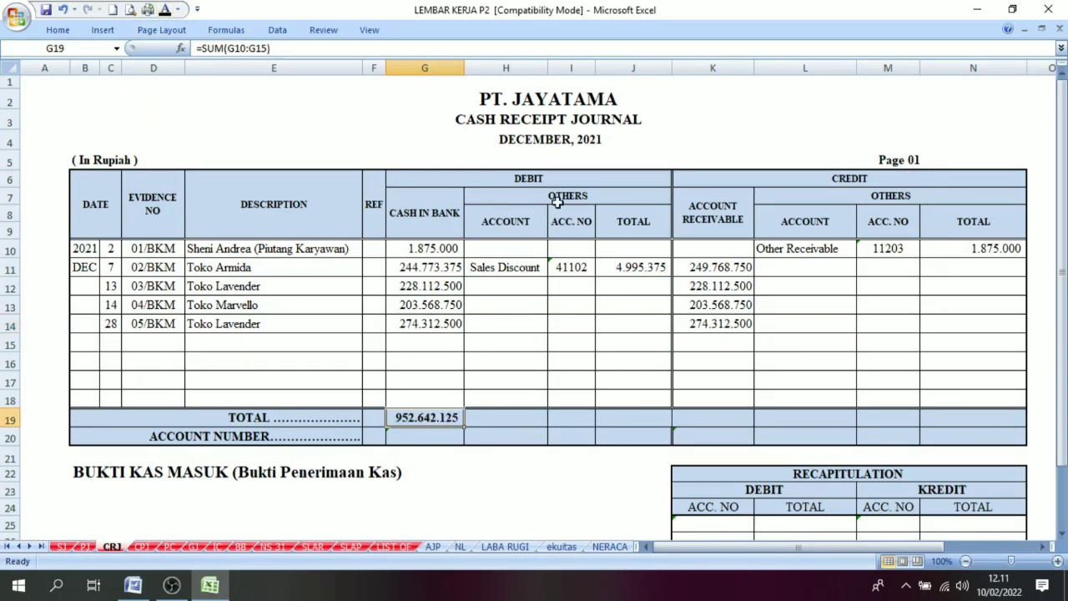
click(638, 423)
click(164, 10)
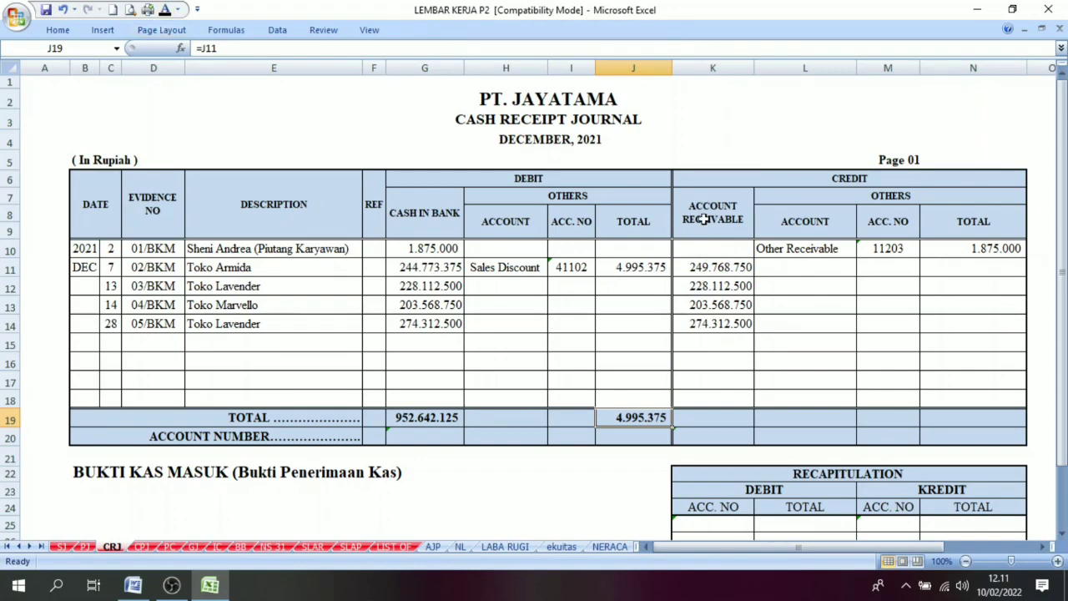
Reveal the credit totals 955.762.500 and 1.875.000 in row 19 and account numbers (11101) and (11201) in row 20 using black font.
click(703, 415)
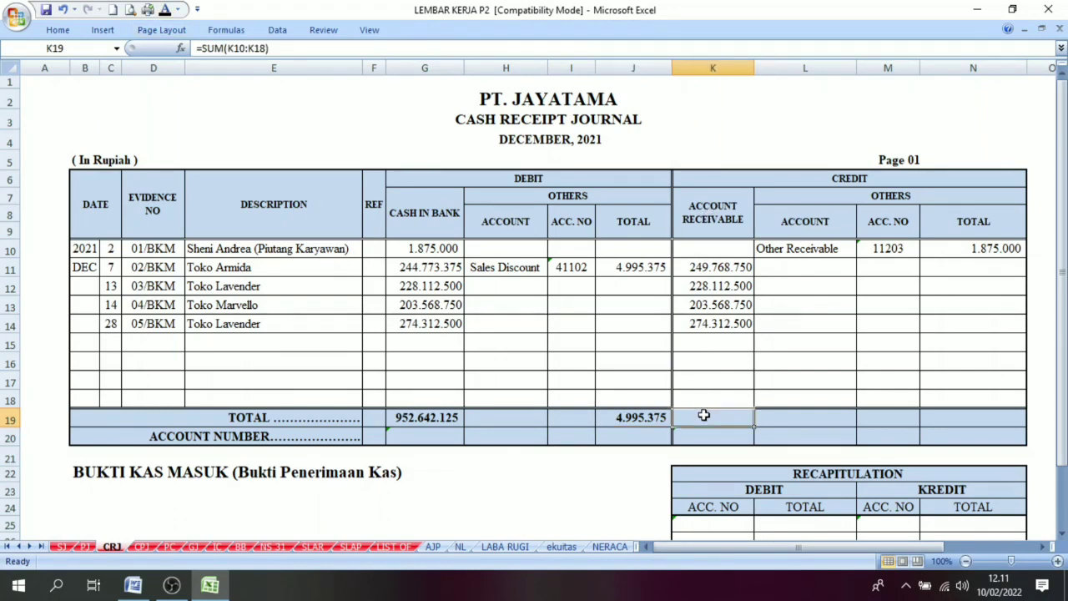
click(164, 10)
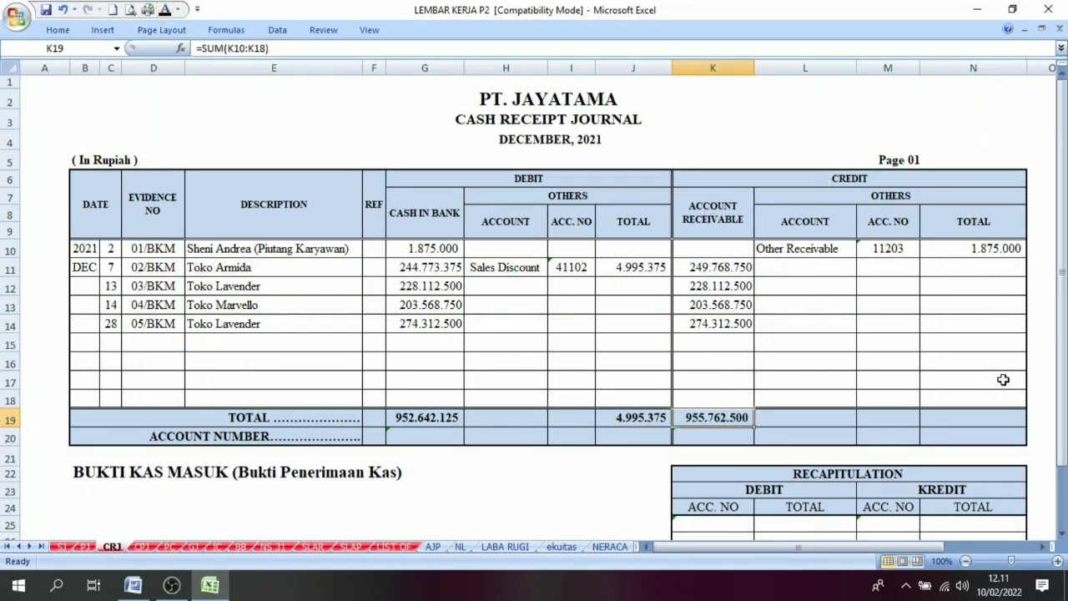
click(984, 416)
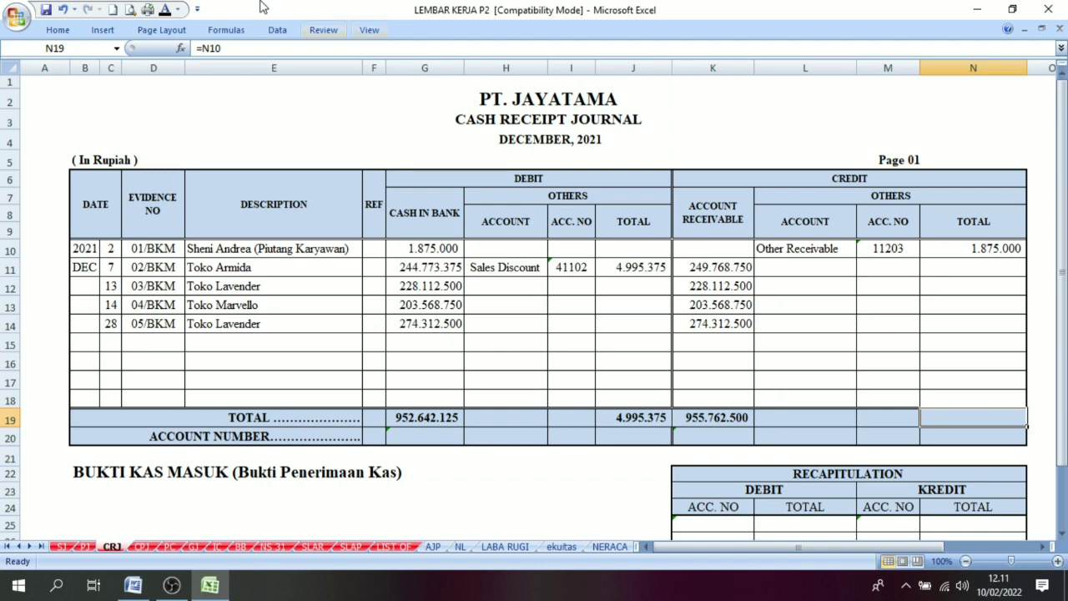
click(164, 10)
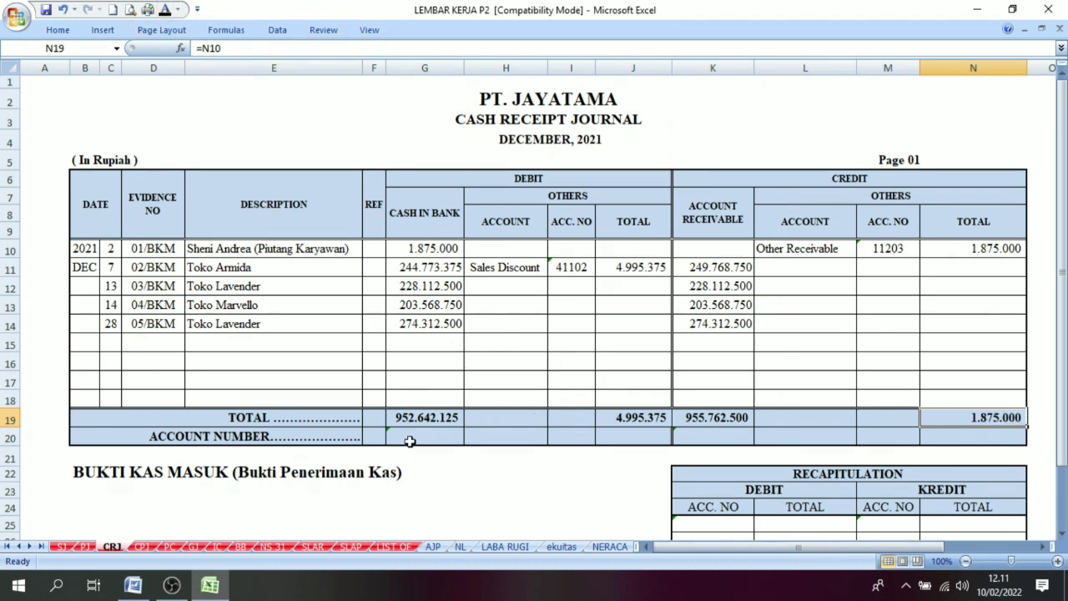
drag(407, 441, 956, 436)
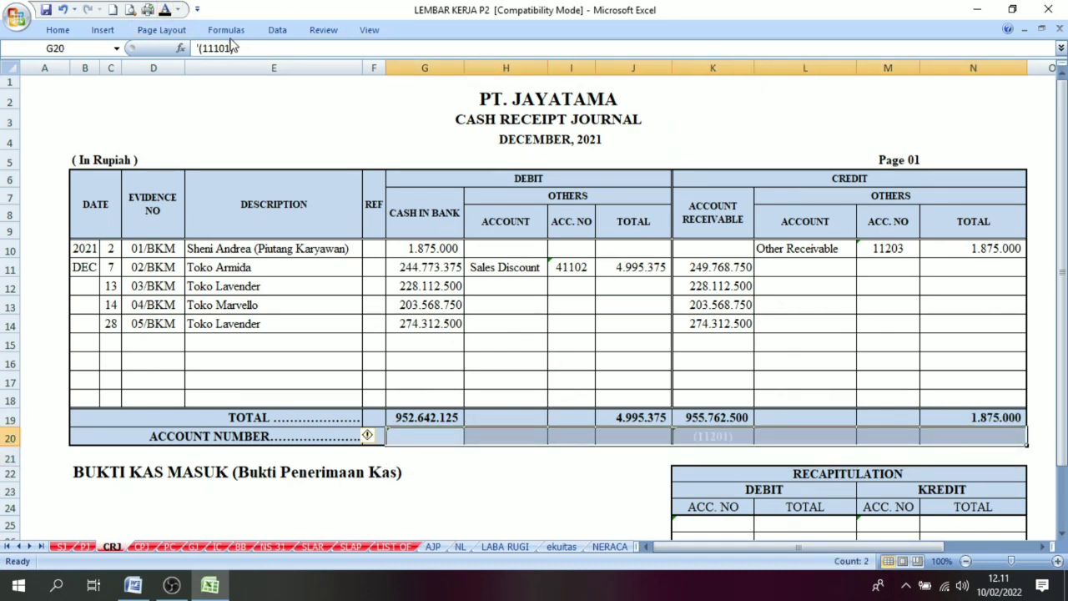
click(164, 10)
Examine the debit and credit Others totals and the account numbers of the Sales Discount and Other Receivable entries.
click(590, 414)
click(610, 253)
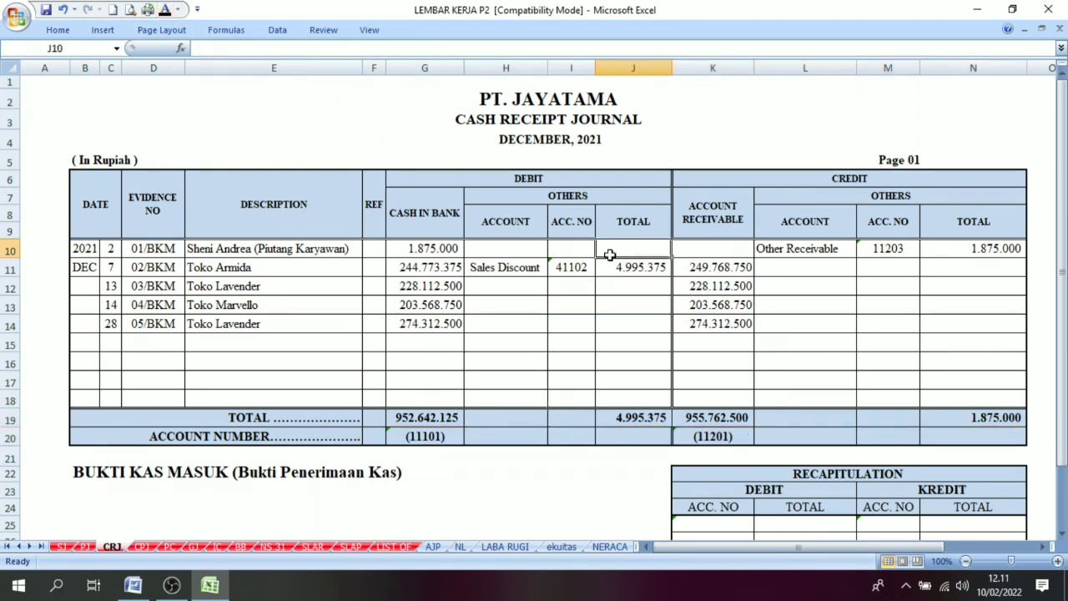
click(631, 419)
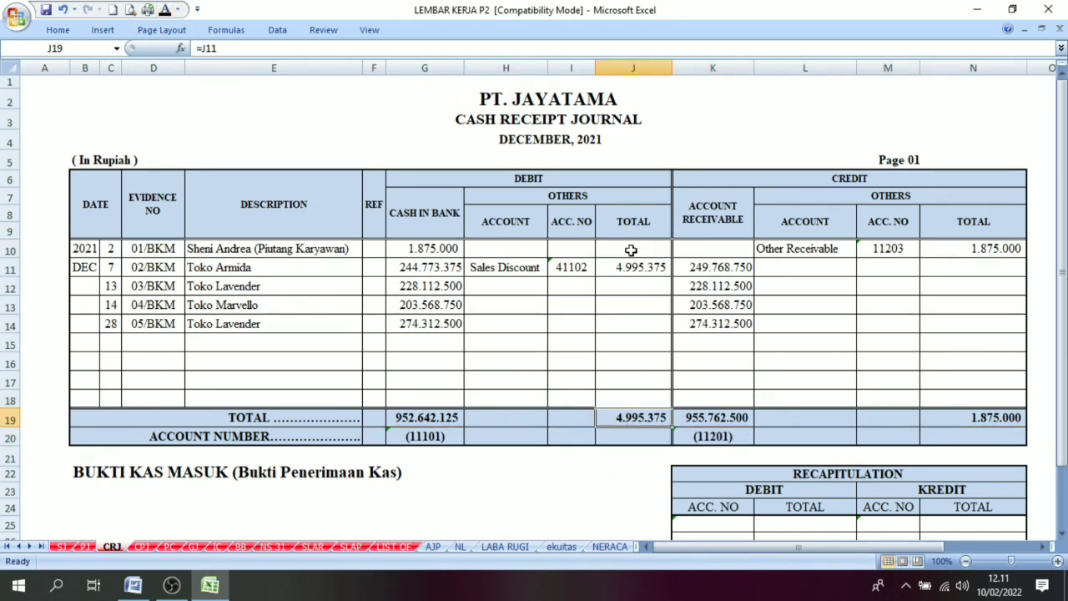
click(570, 267)
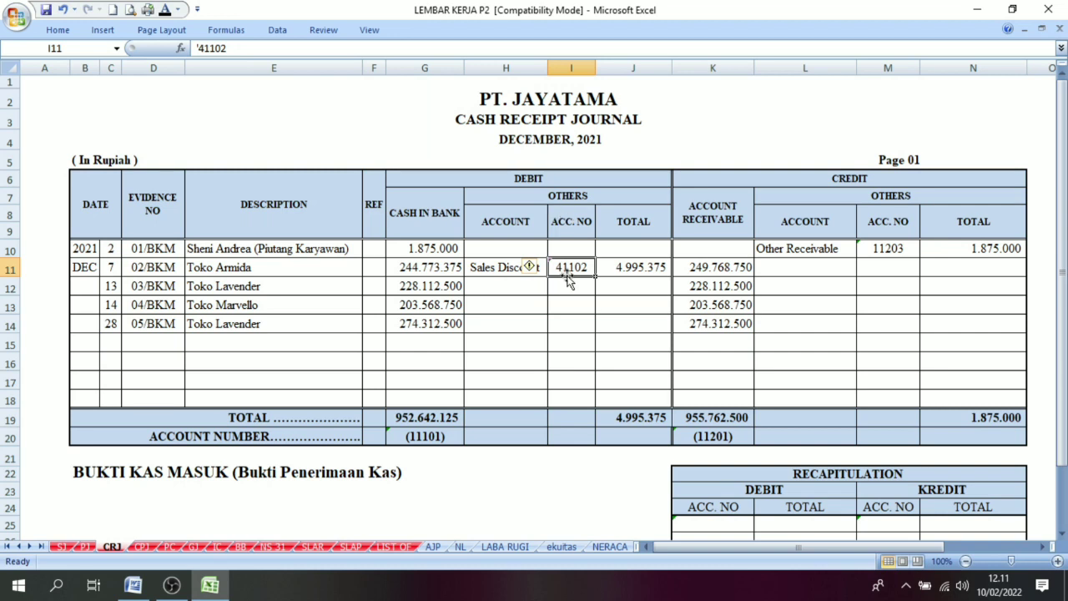
click(901, 250)
click(899, 440)
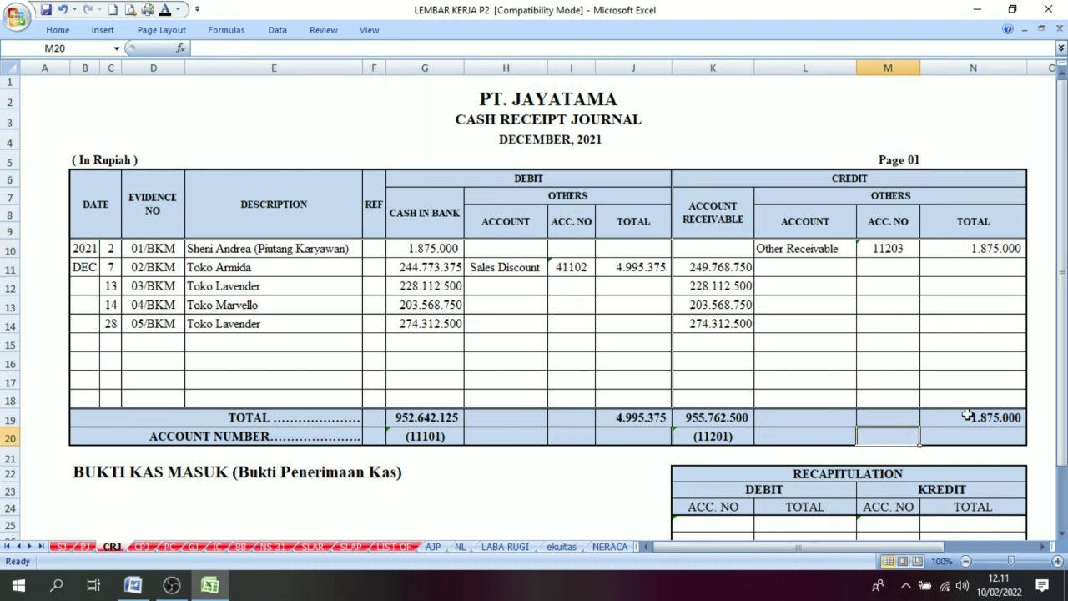
click(976, 438)
click(974, 367)
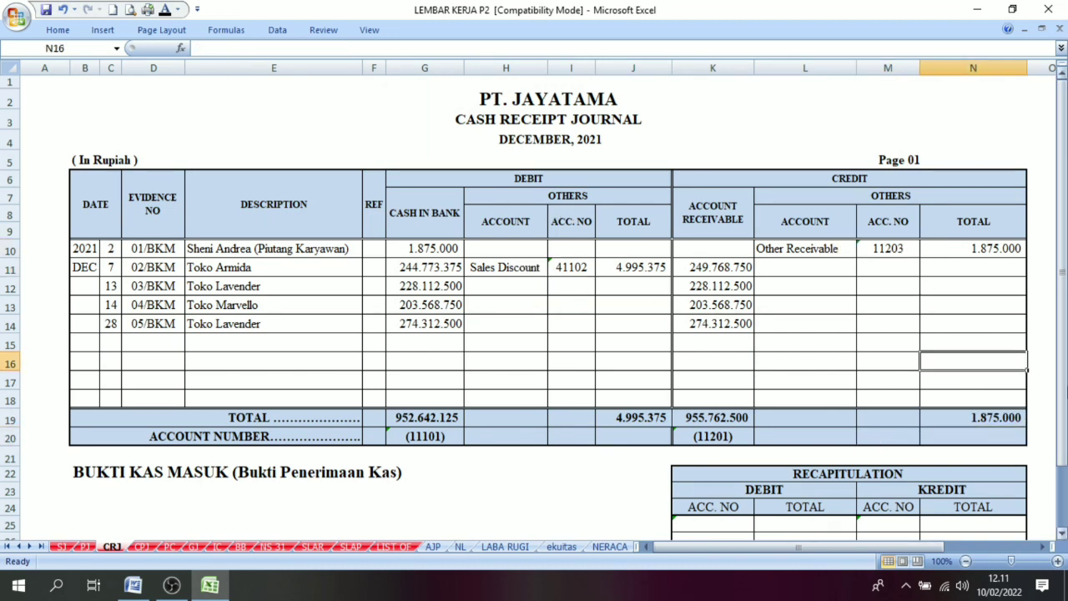
Reveal account 11101 with total 952.642.125 on the debit side of the cash receipt journal recapitulation.
drag(1062, 358, 1062, 402)
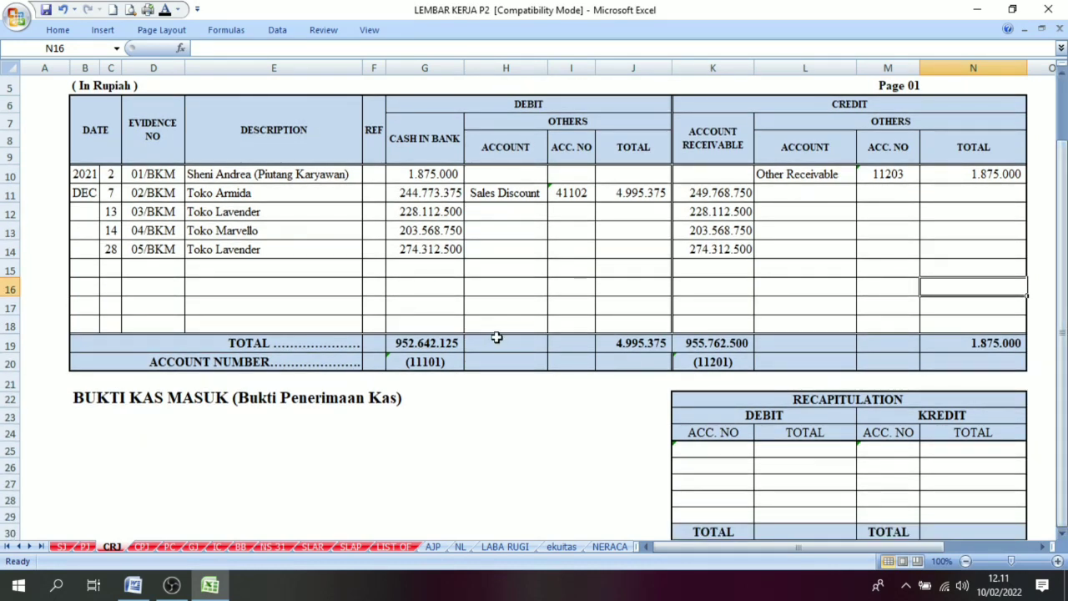
click(517, 106)
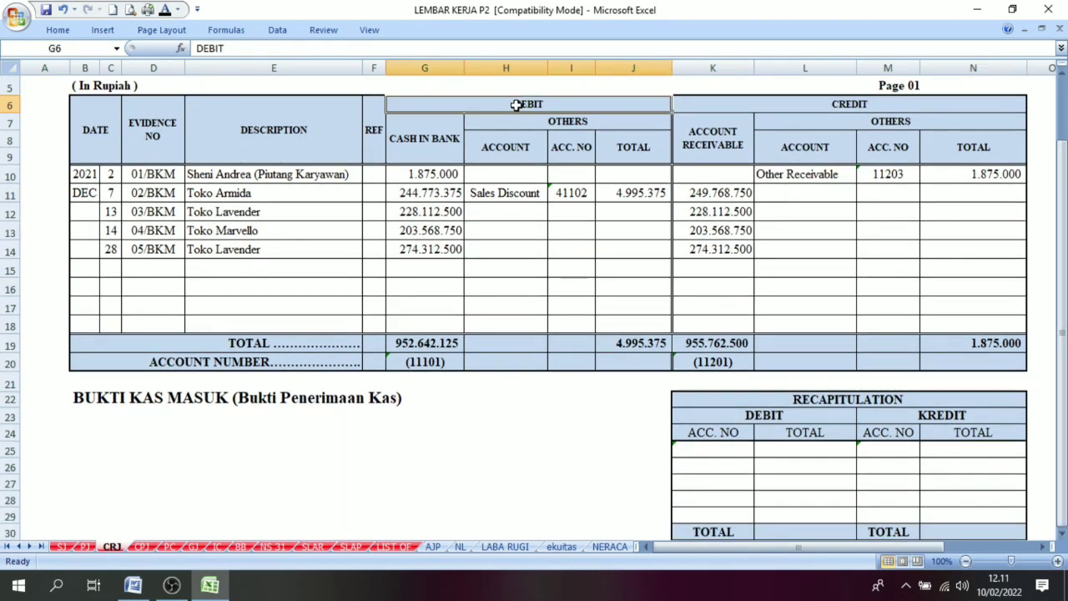
click(427, 361)
click(505, 193)
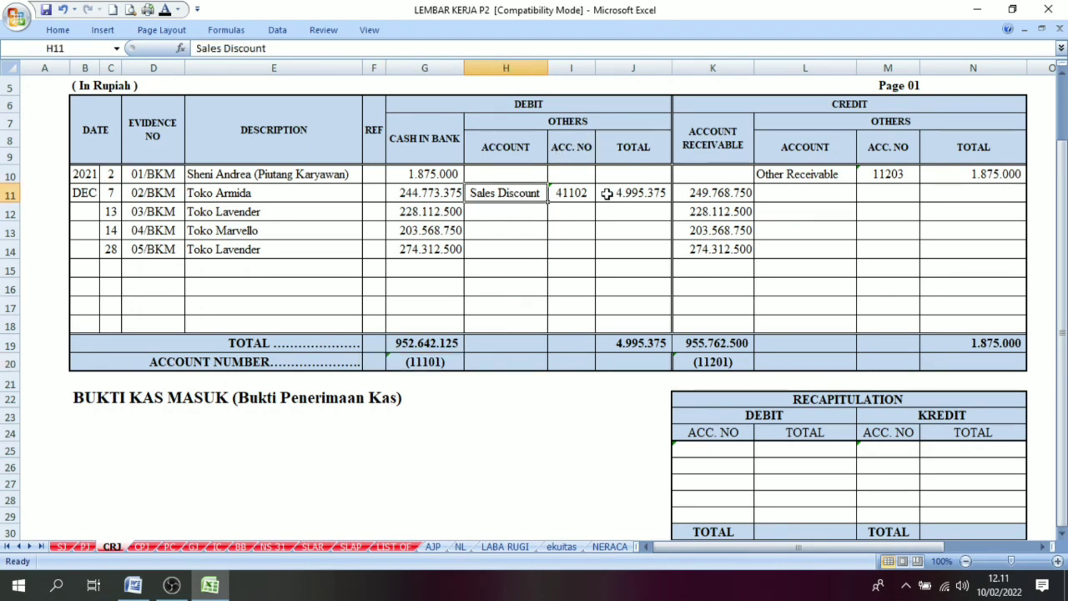
click(607, 194)
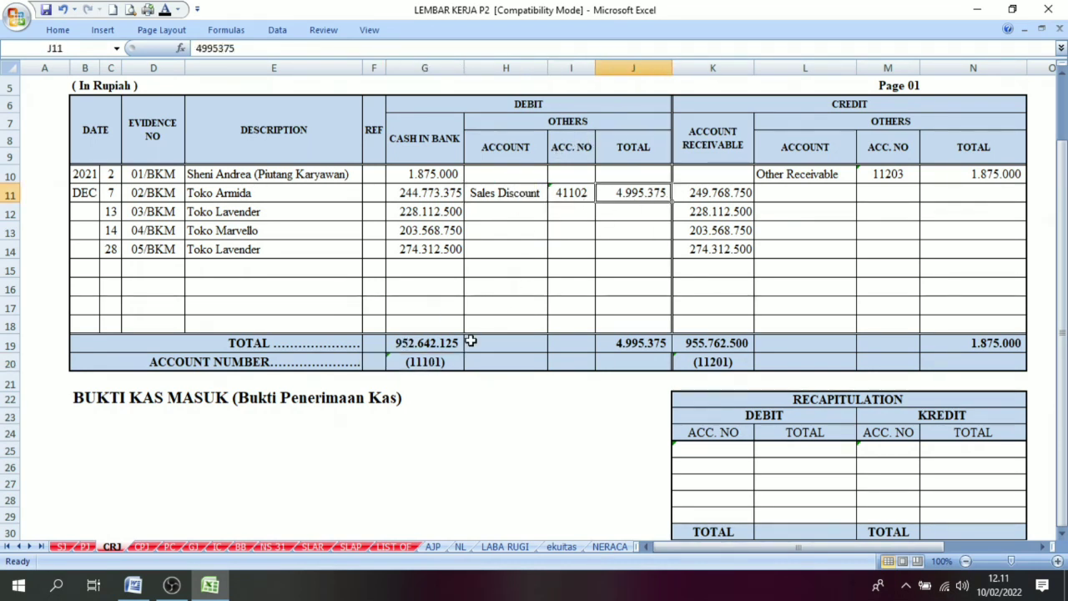
click(427, 361)
click(707, 453)
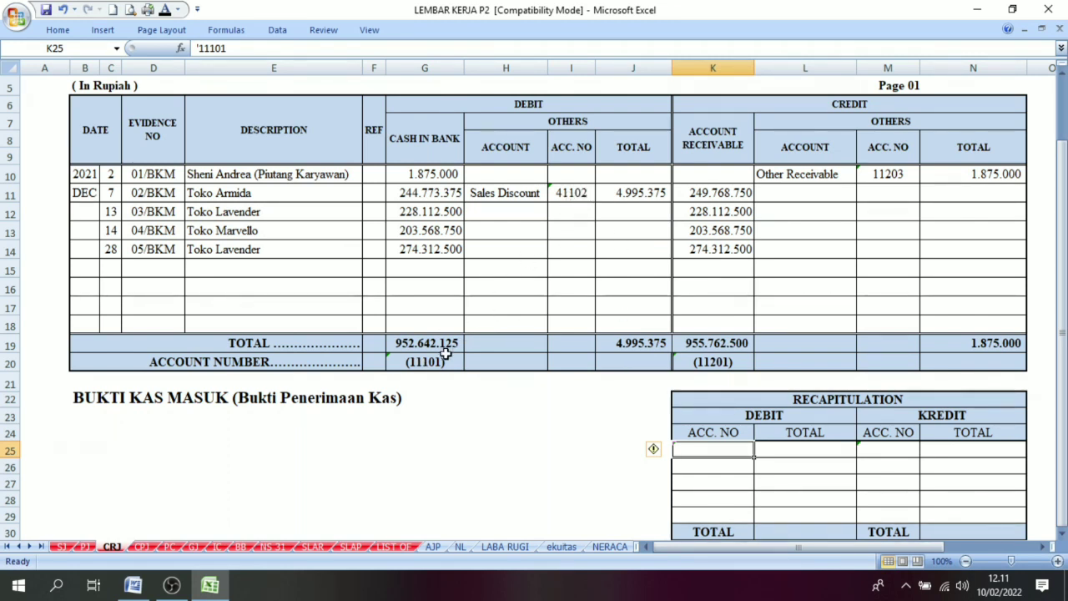
click(166, 10)
click(789, 448)
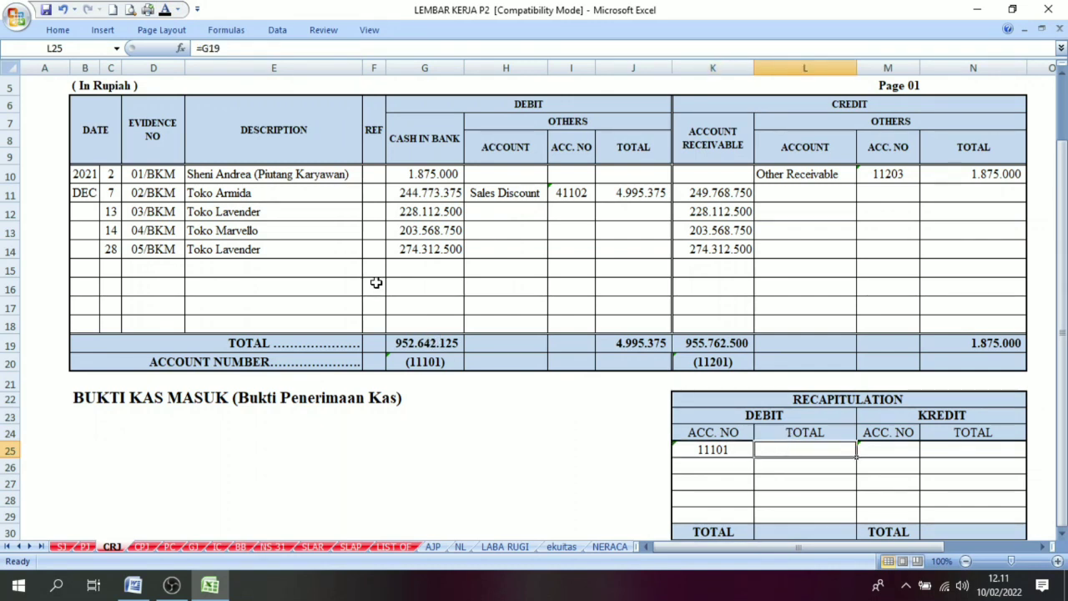
click(166, 11)
Reveal Sales Discount account 41102 with total 4.995.375 in row 26 on the debit side of the recapitulation.
click(719, 468)
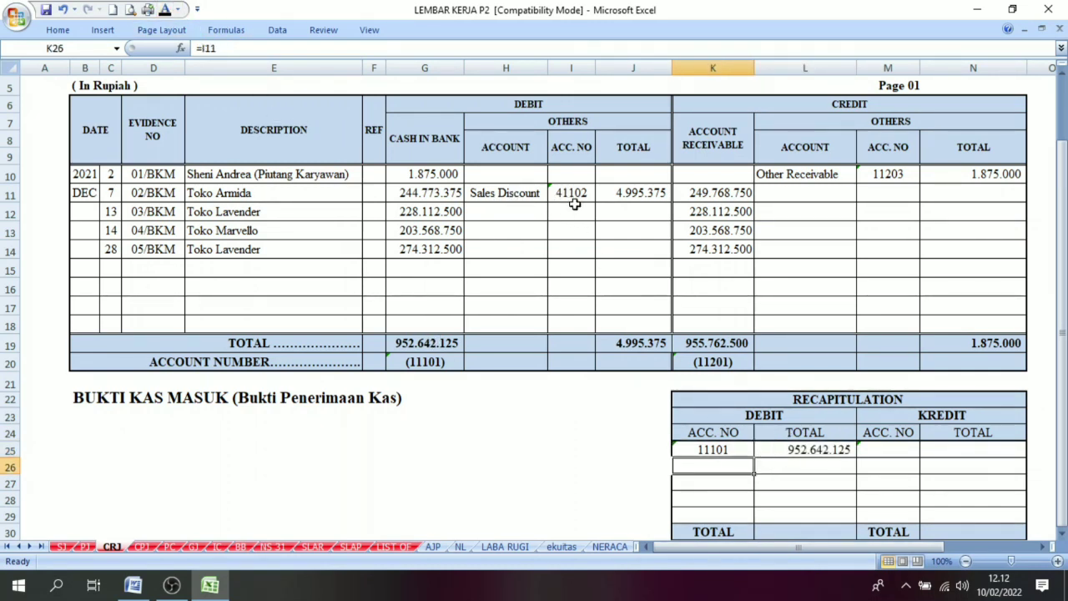
click(166, 11)
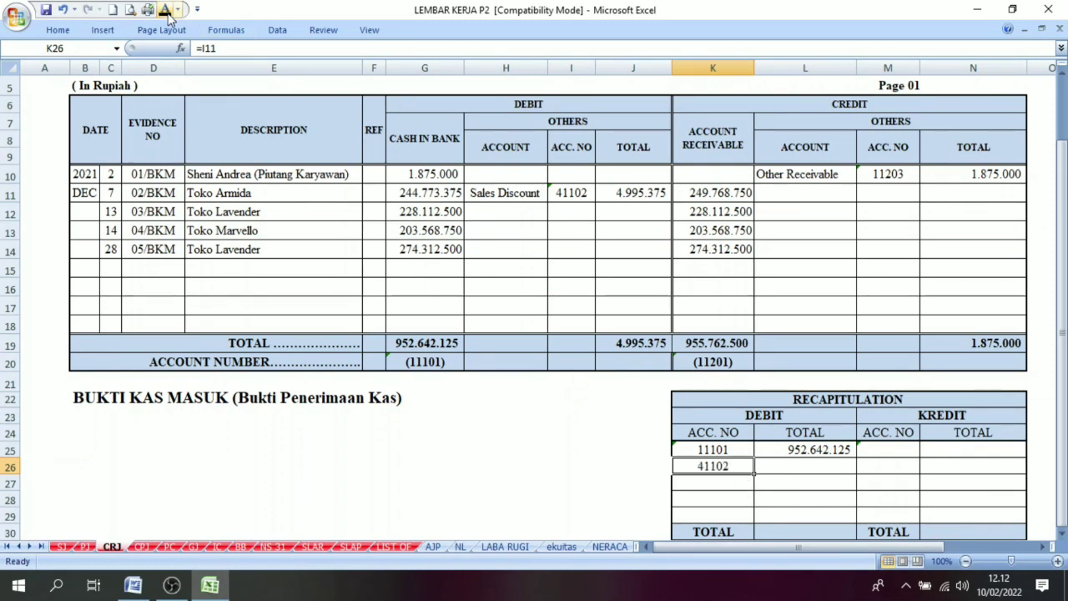
click(782, 471)
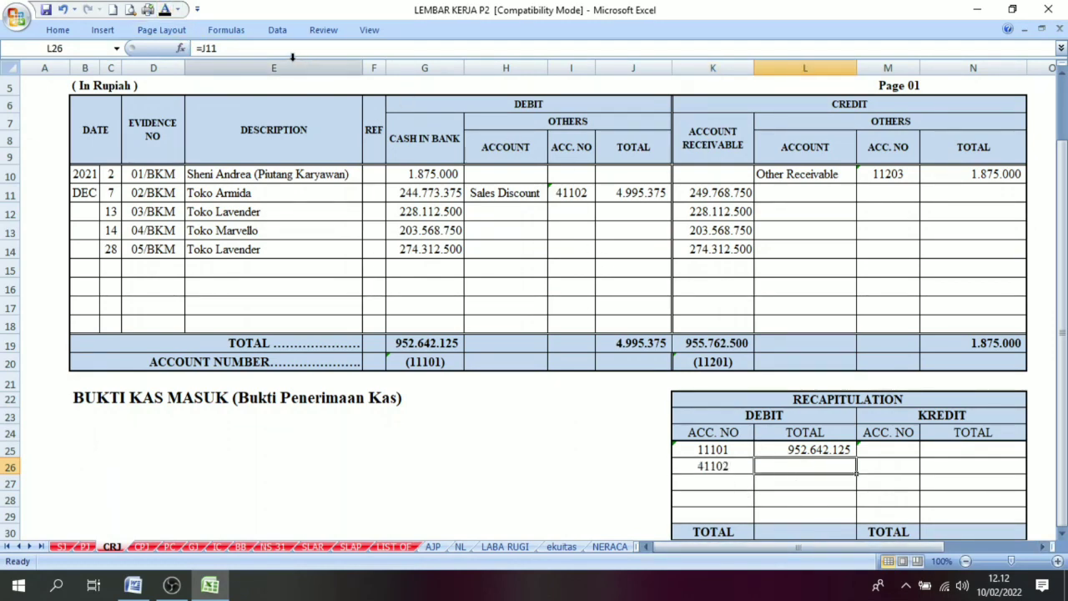
click(168, 10)
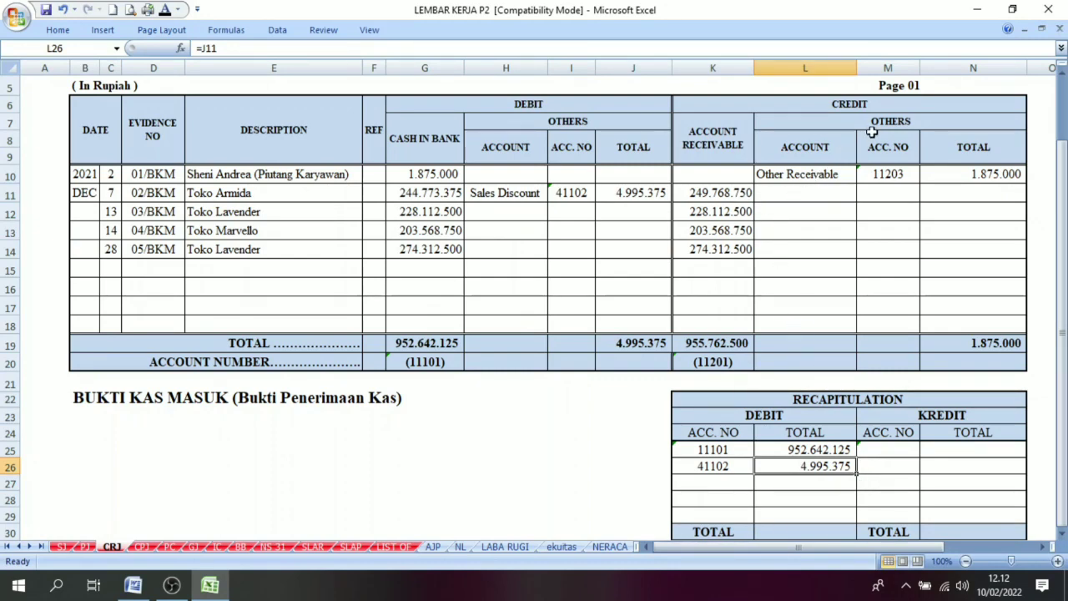
Reveal accounts 11201 and 11203 with totals 955.762.500 and 1.875.000 on the credit side of the cash receipt journal recapitulation.
click(728, 340)
click(967, 339)
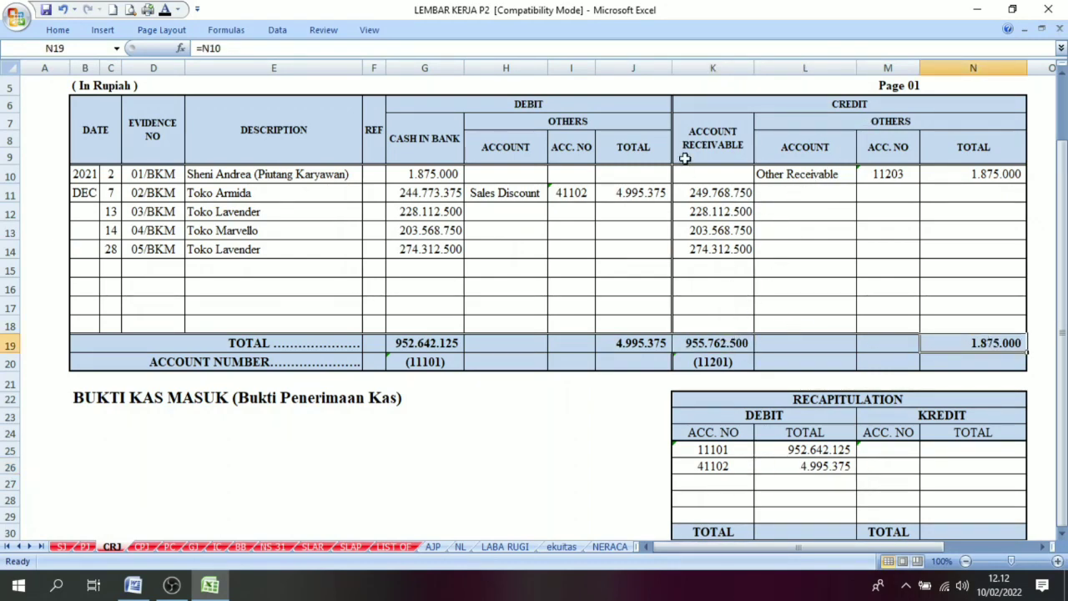
click(733, 345)
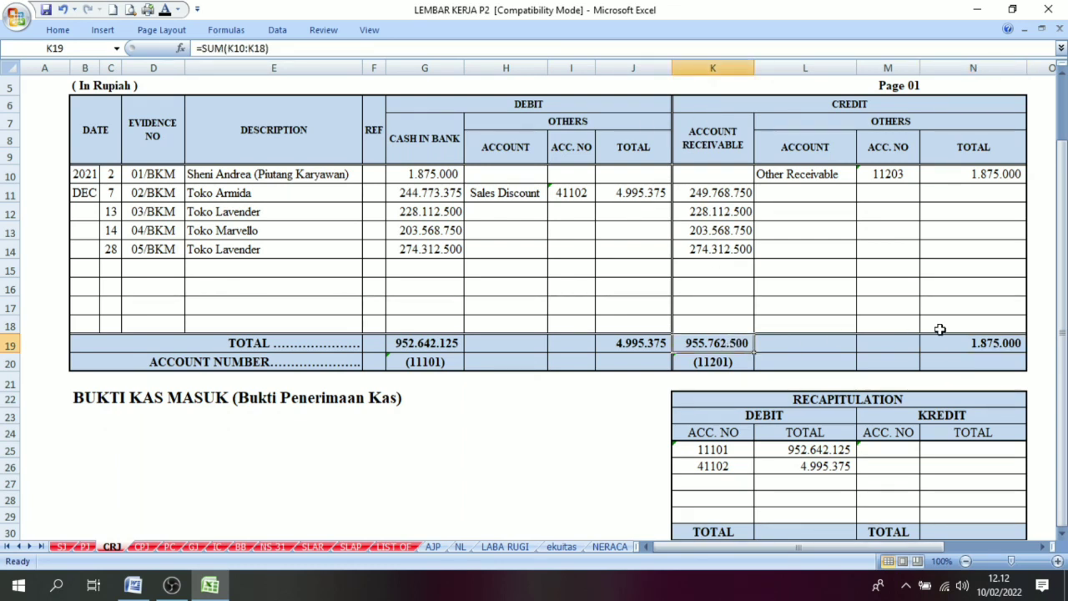
click(784, 174)
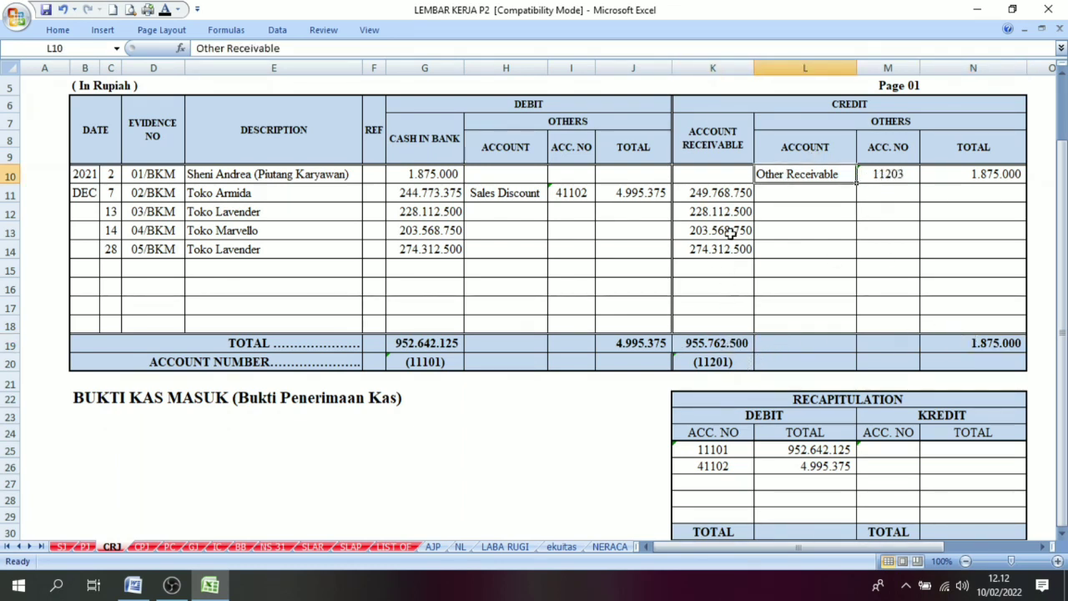
click(886, 449)
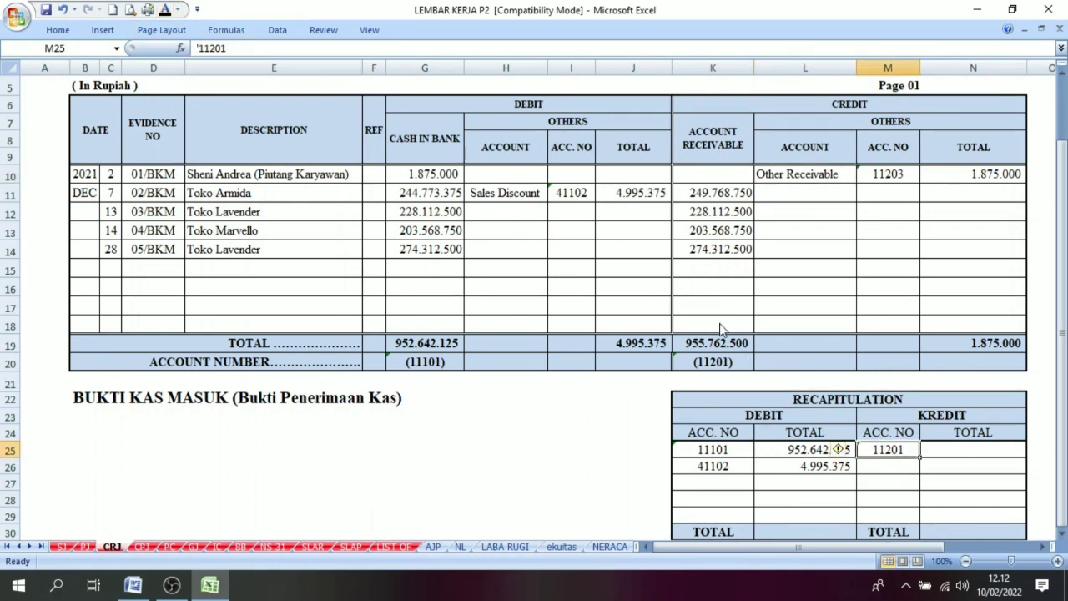
click(711, 337)
click(934, 454)
text(=K19)
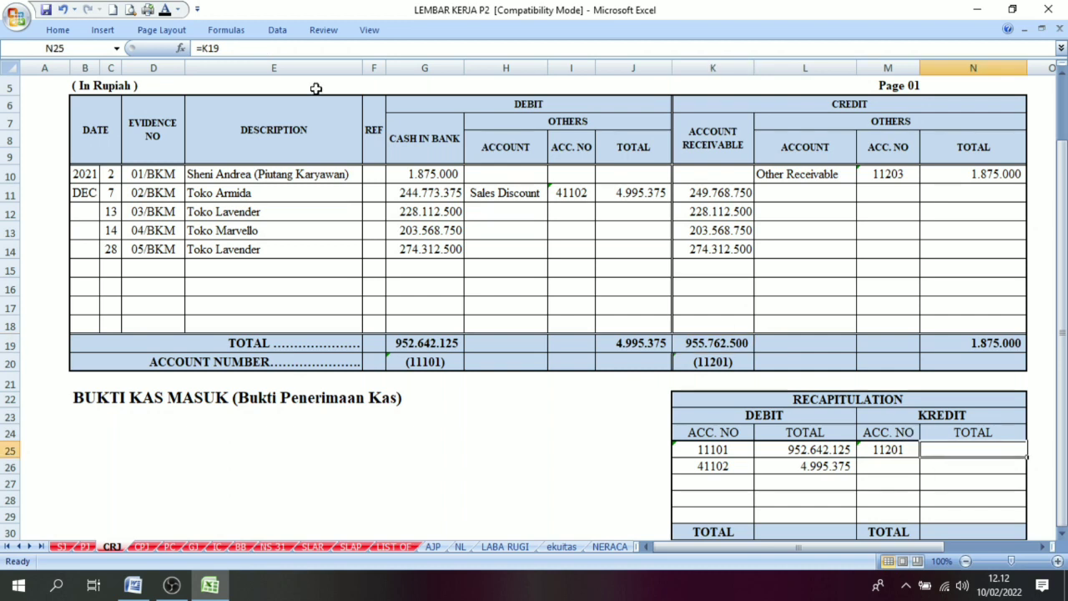
key(Return)
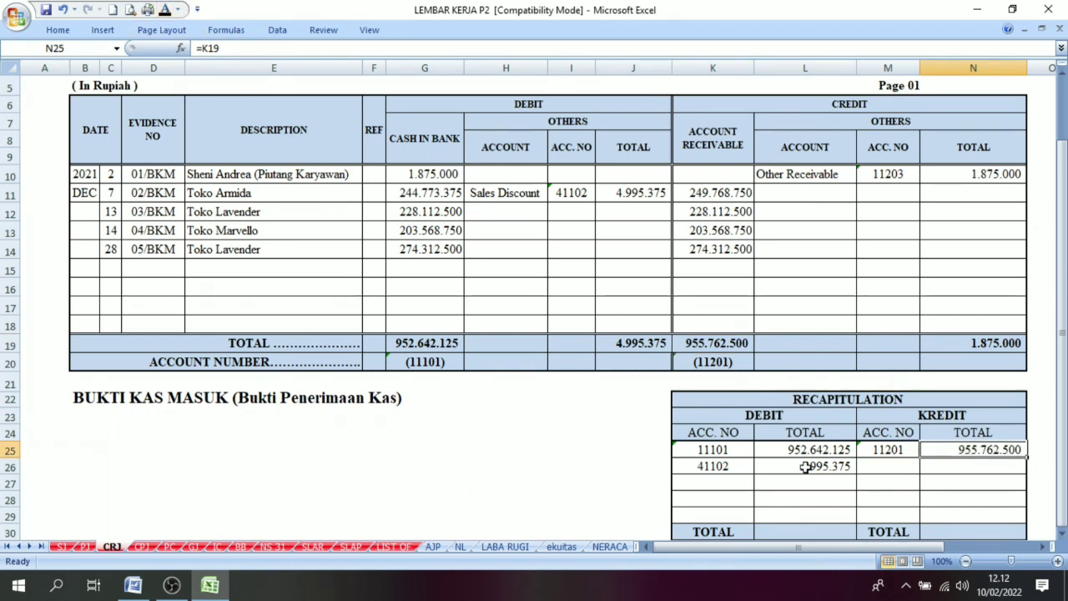
click(867, 469)
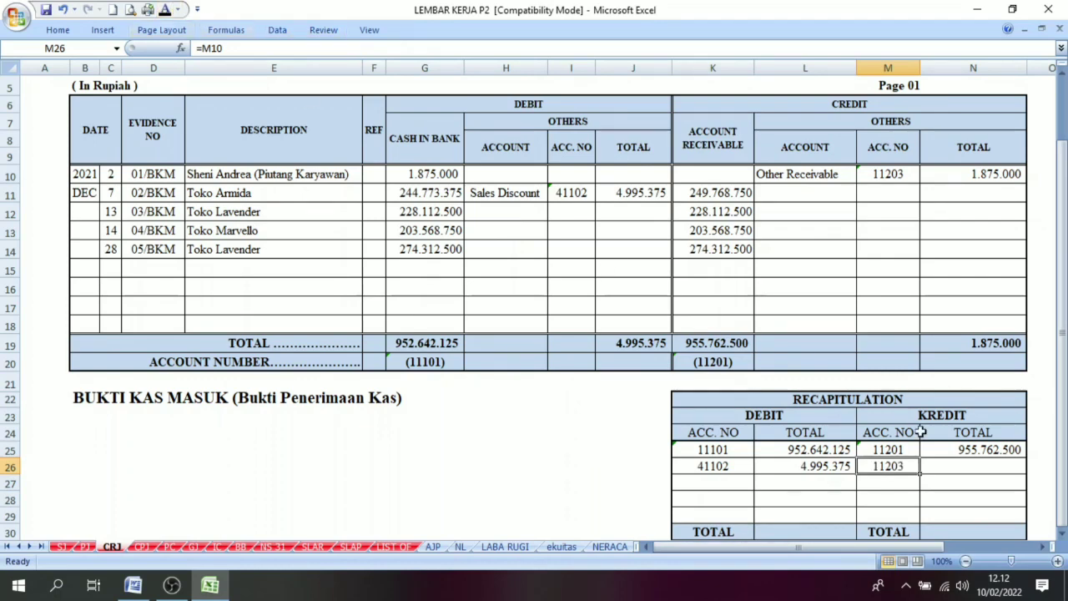
click(986, 463)
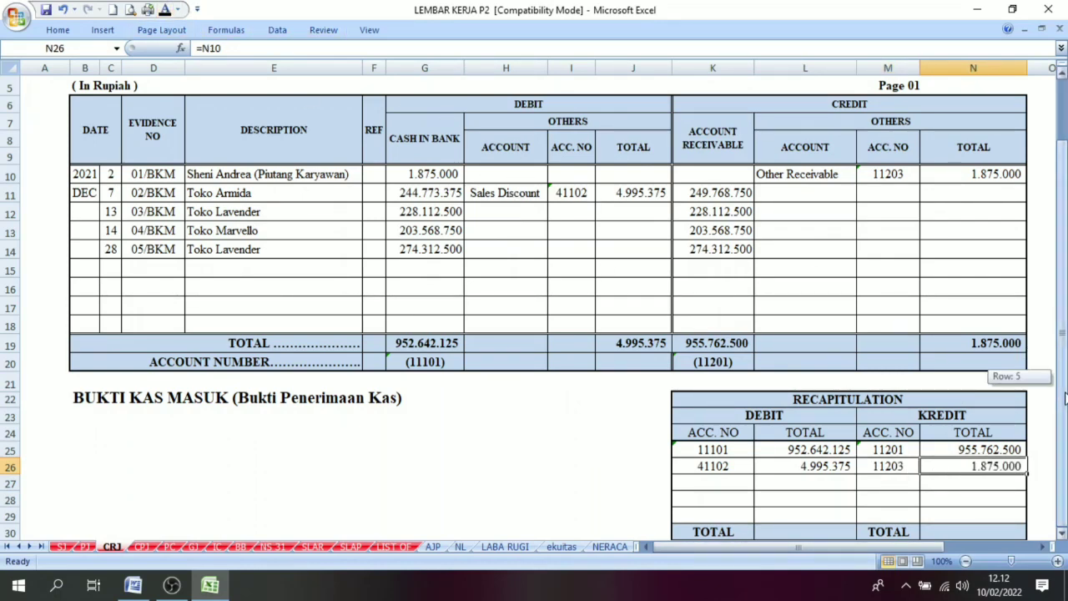
Reveal the debit and credit totals in row 30 of the cash receipt journal recapitulation and compare them.
click(812, 531)
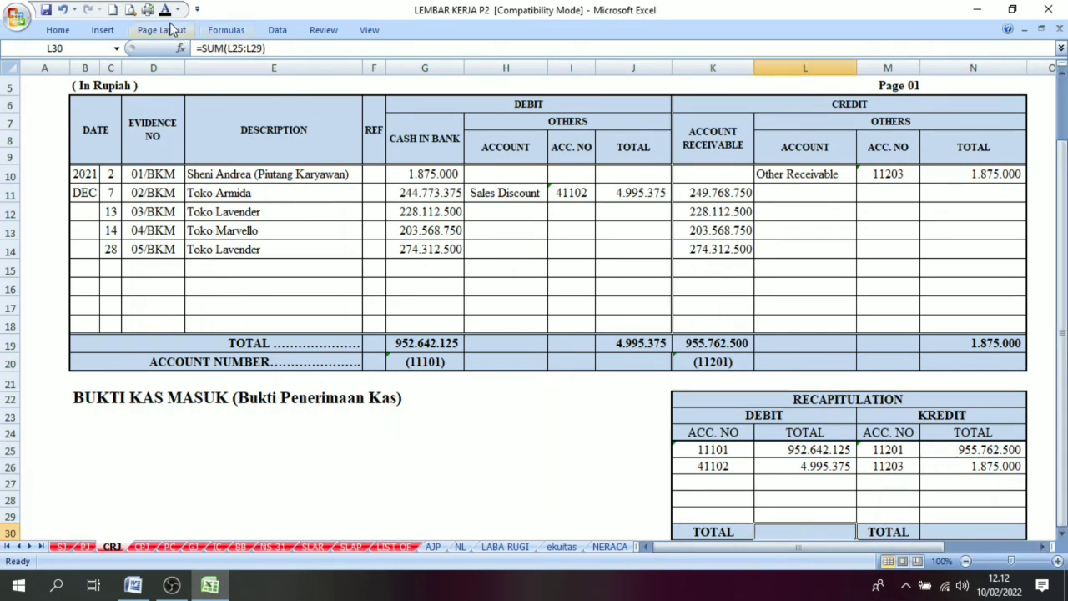
click(989, 529)
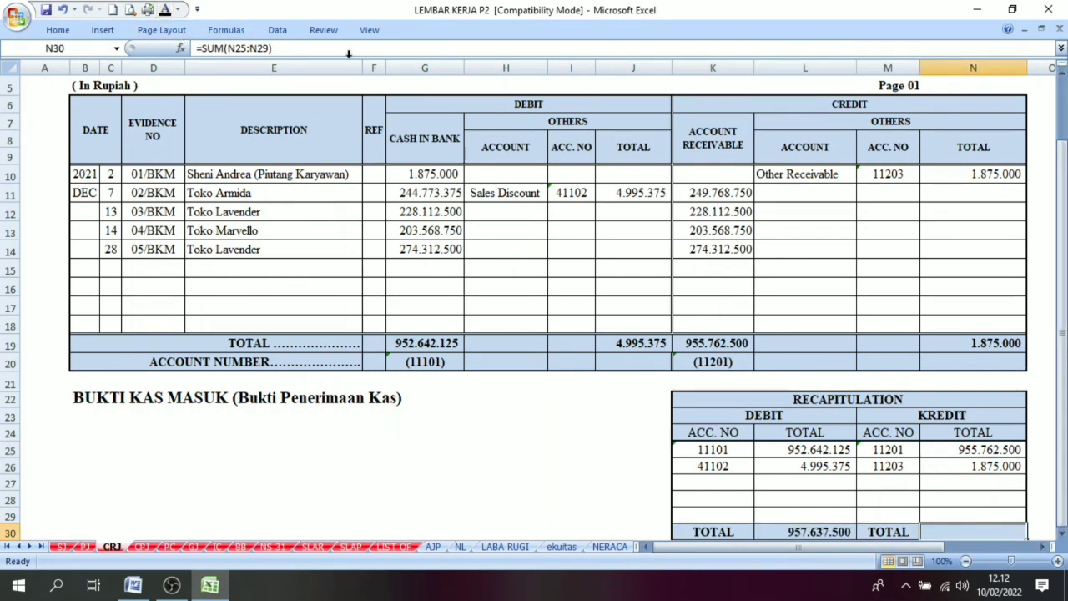
click(165, 10)
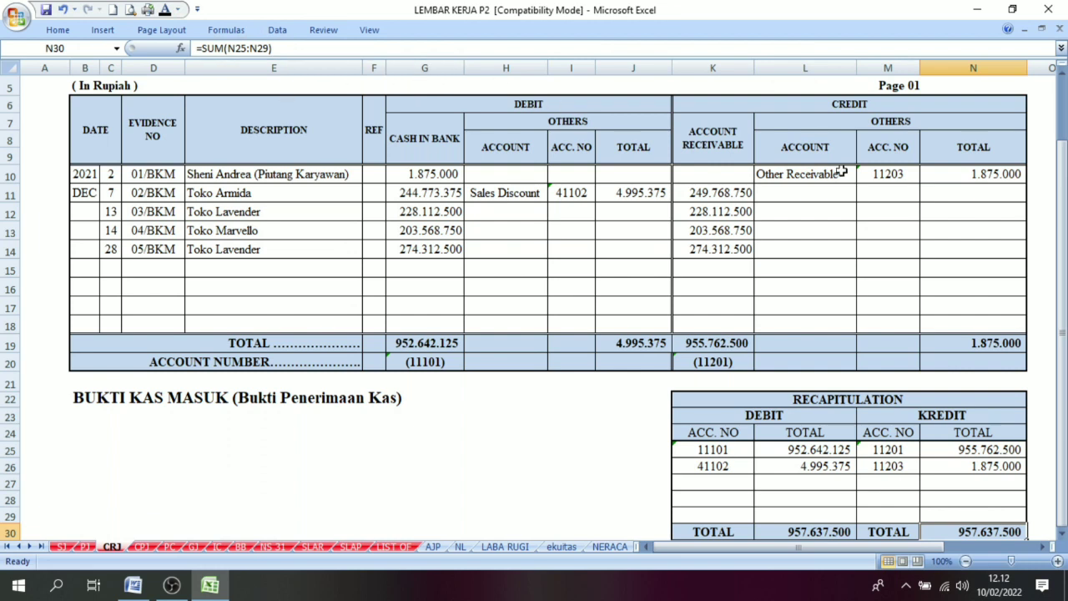
click(834, 533)
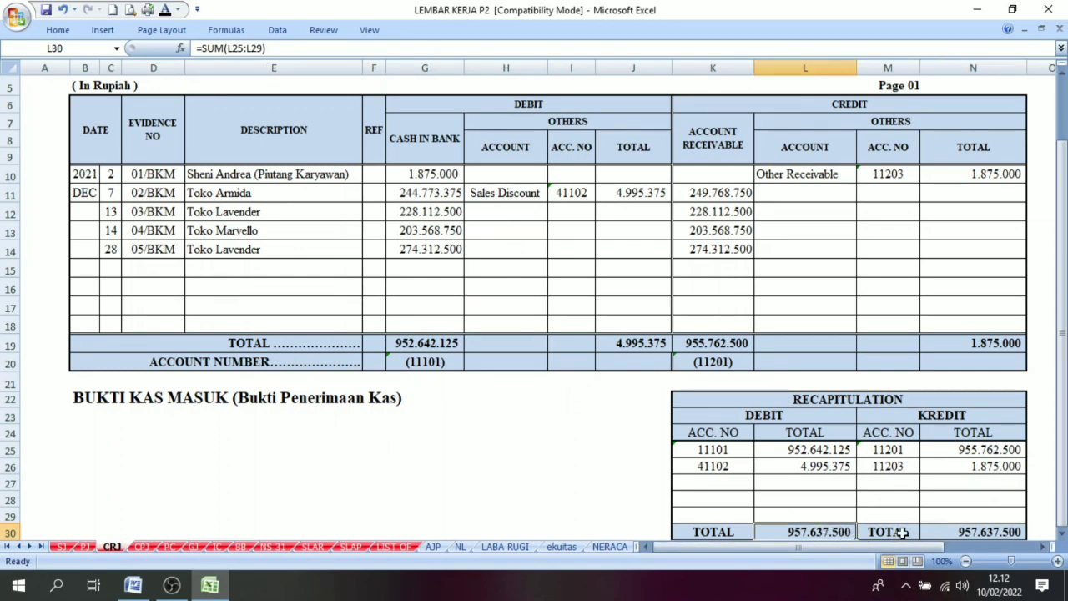
Reveal the column totals and account numbers 21201 and 11101 in rows 21 and 22 of the cash payment journal with black font.
click(142, 548)
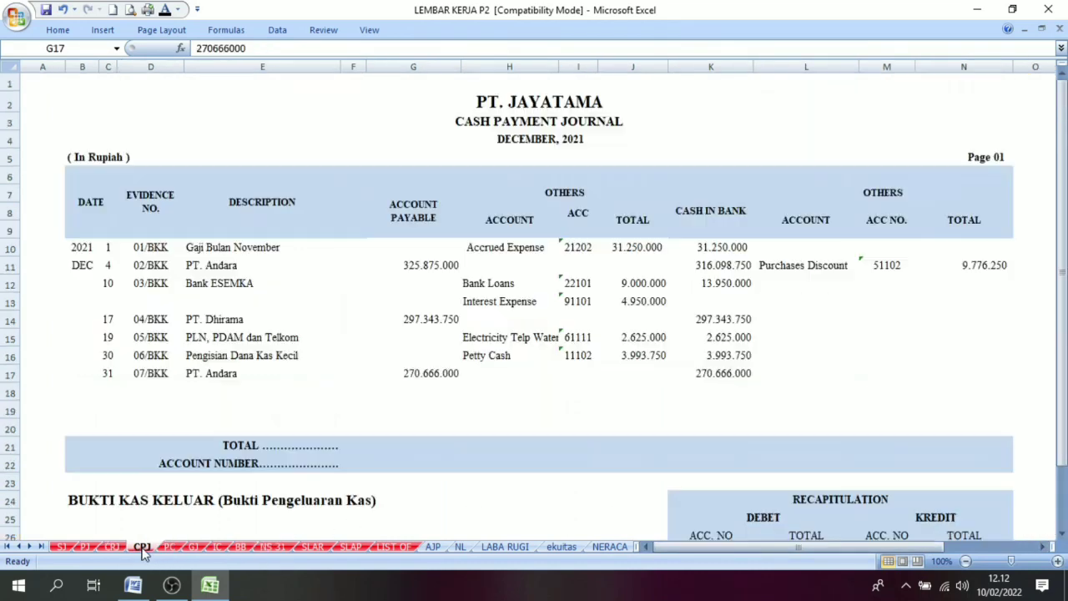
drag(1061, 275, 1061, 313)
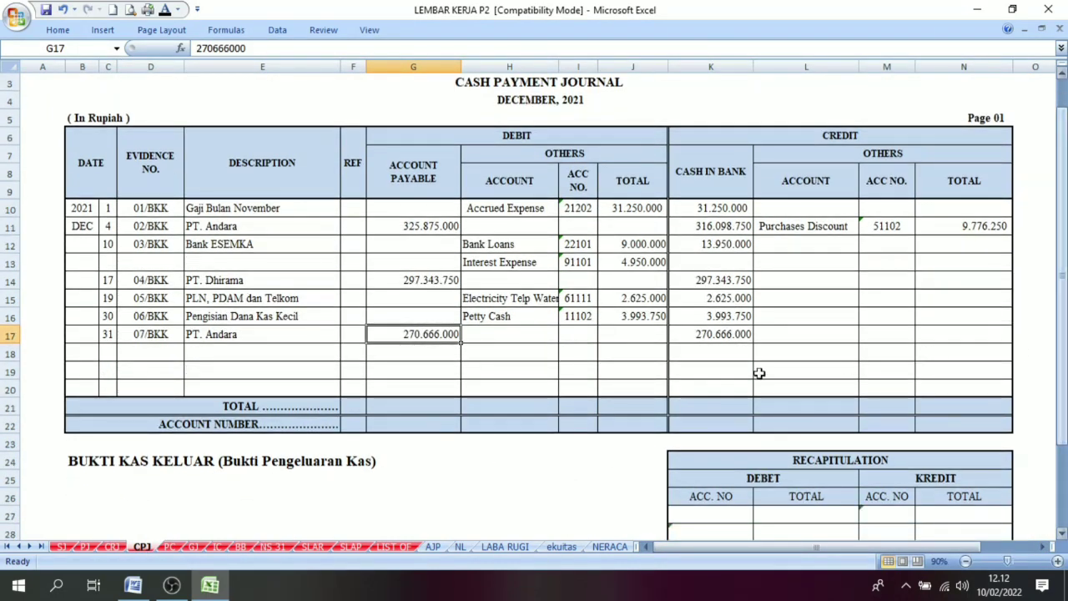
drag(417, 405, 1008, 427)
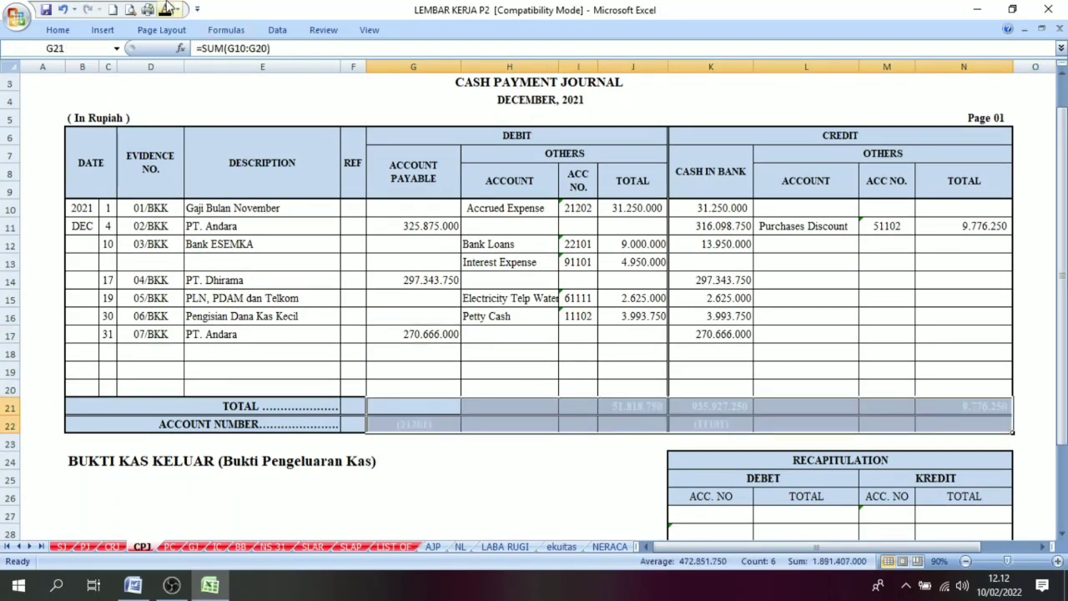
click(165, 9)
Reveal all debit and credit accounts and totals in rows 27 to 33 of the cash payment journal recapitulation.
drag(1065, 342, 1064, 437)
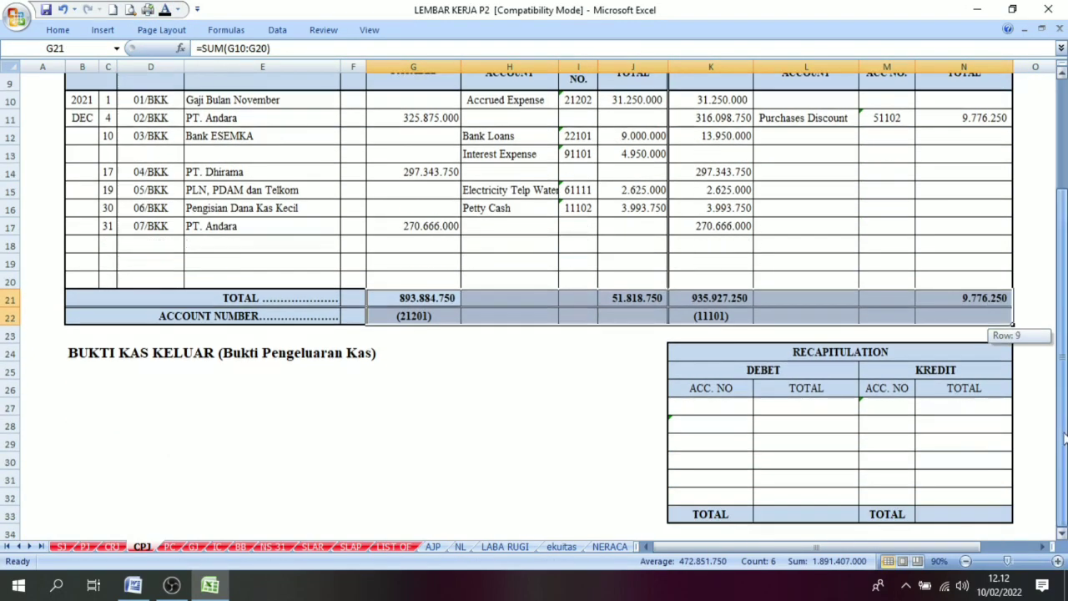
drag(703, 408, 947, 507)
click(165, 9)
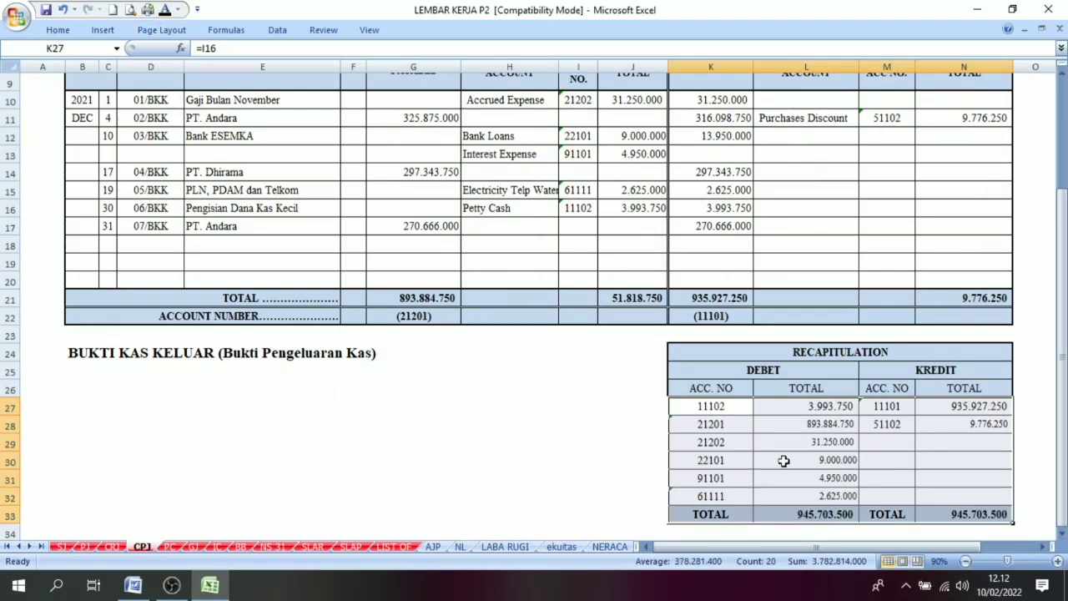
click(793, 406)
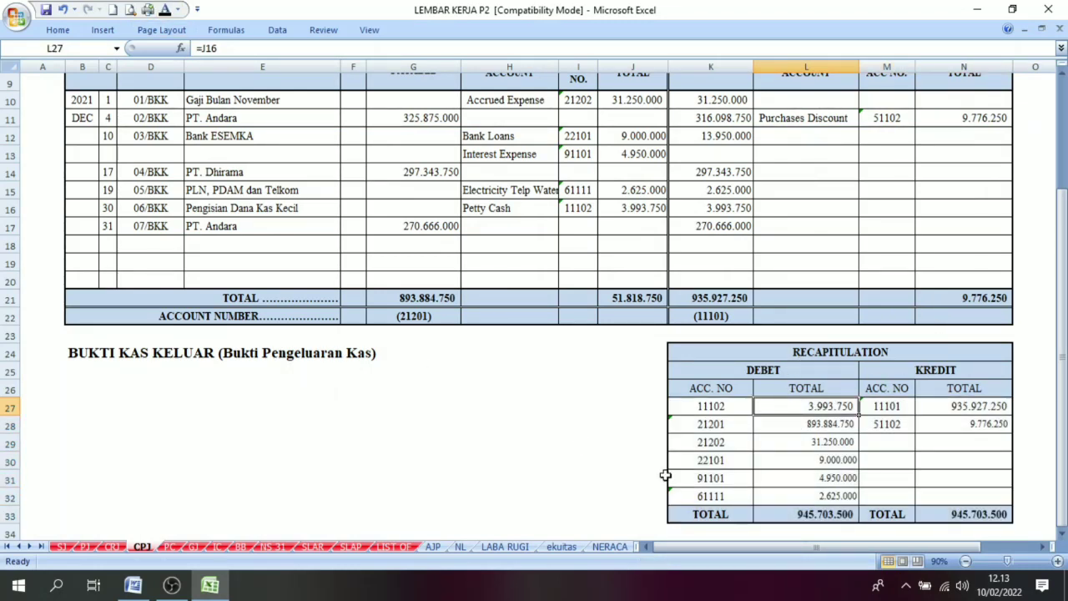
Reveal the debit and credit totals in row 14 and account number (11102) in row 15 of the petty cash journal.
click(170, 547)
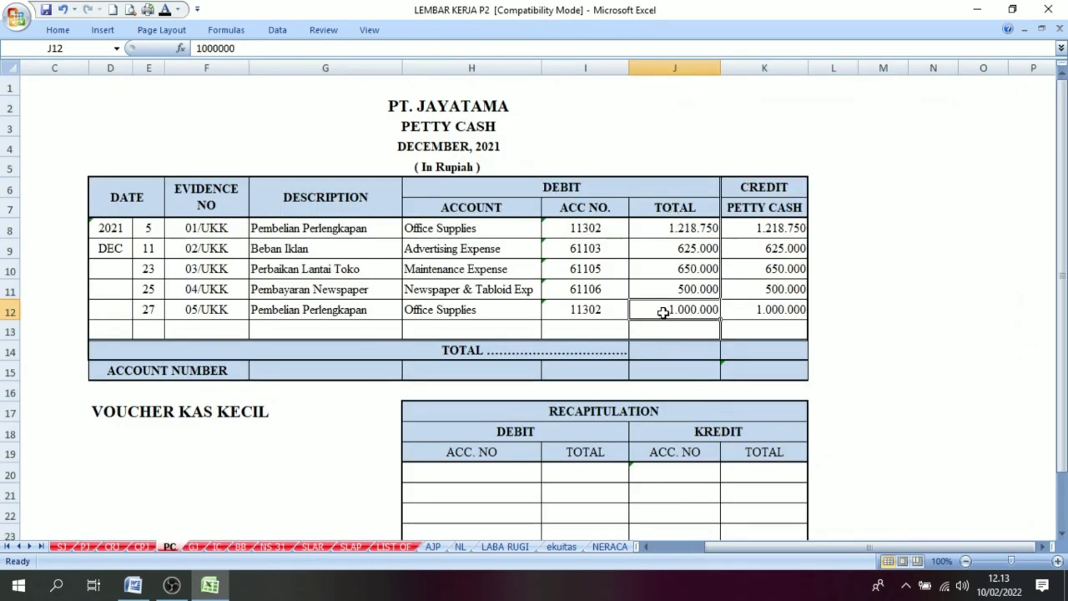
drag(667, 351, 668, 368)
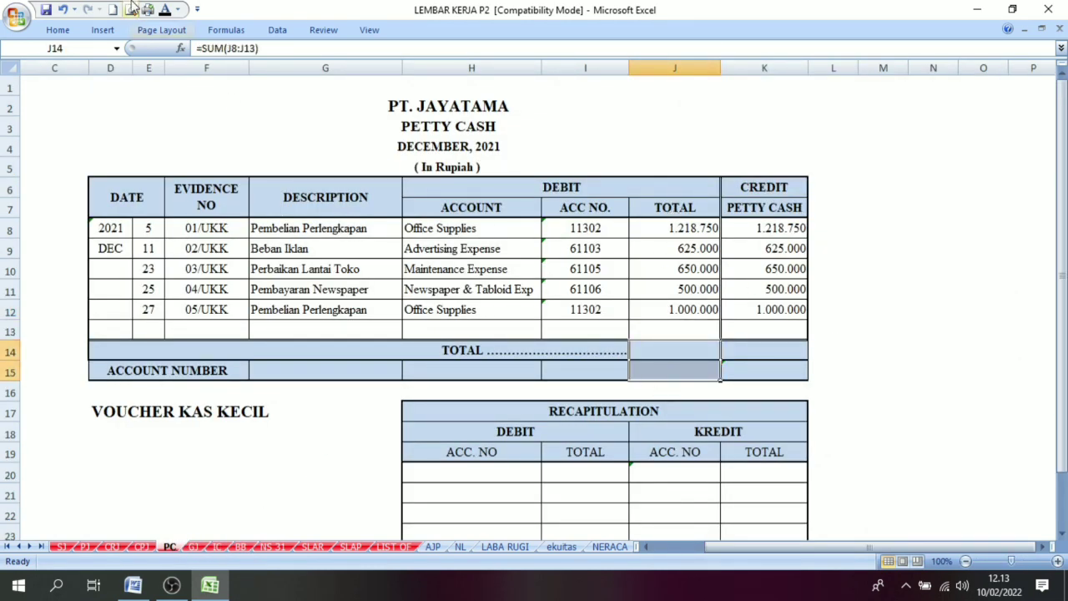
click(165, 10)
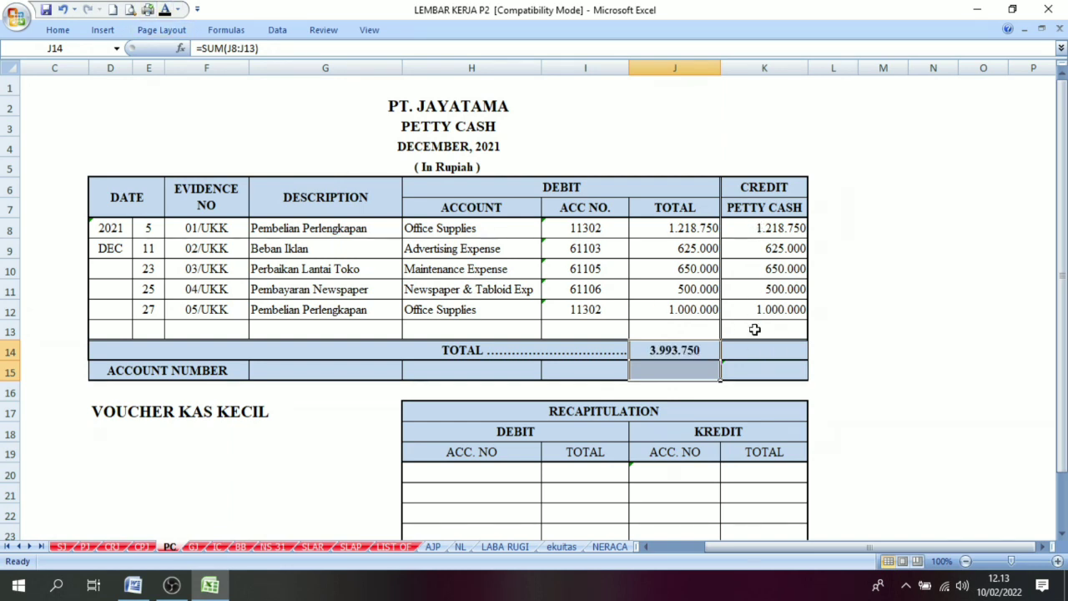
drag(755, 348, 756, 372)
click(165, 9)
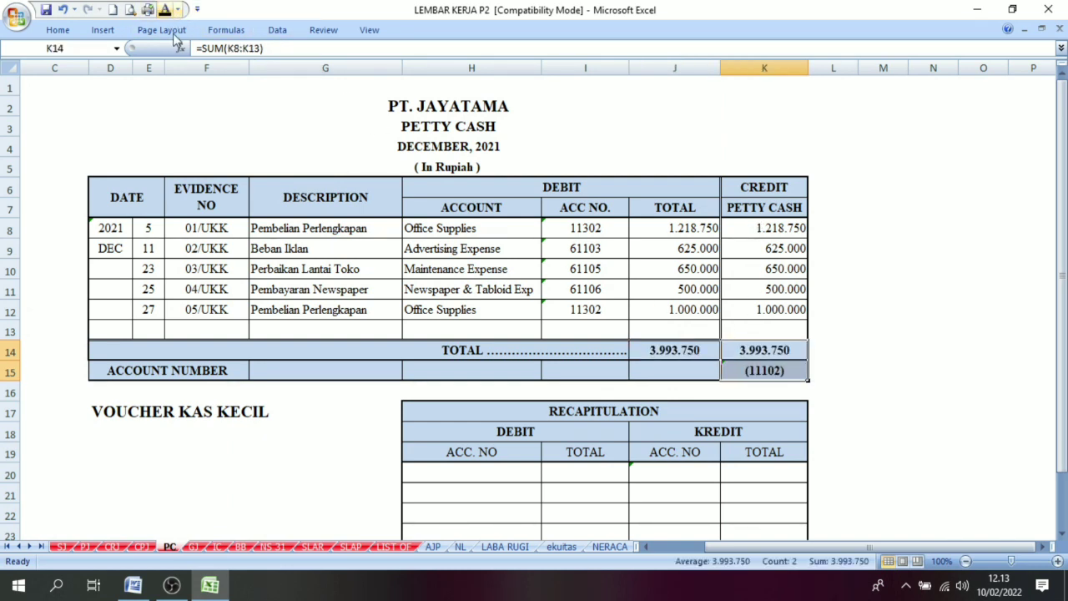
click(787, 370)
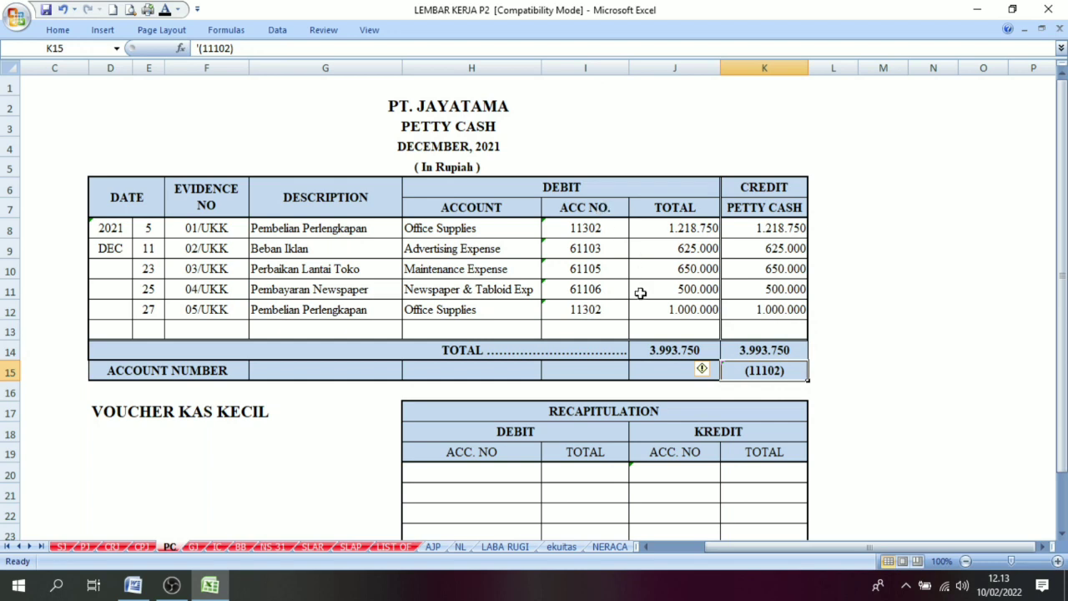
Check the petty cash debit account numbers and reveal the recapitulation's accounts, amounts and row 25 totals in black font.
drag(585, 227, 586, 307)
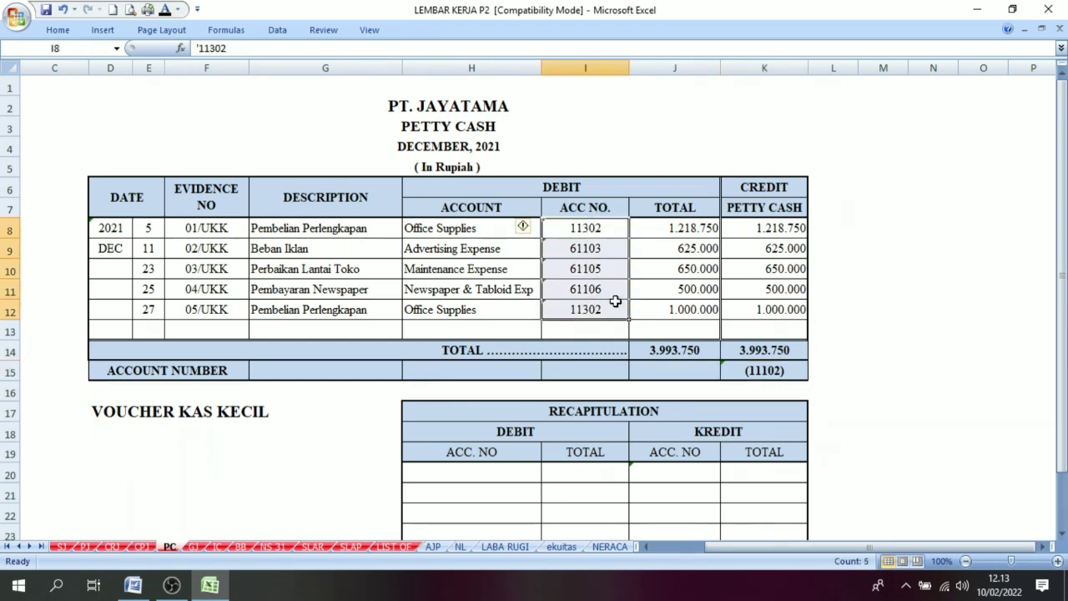
click(685, 369)
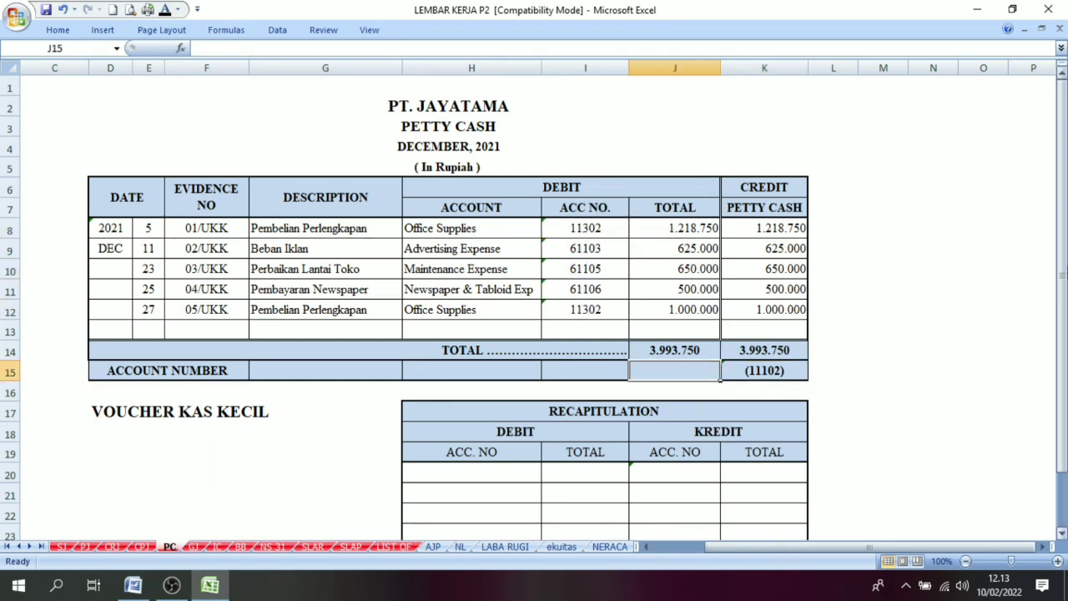
scroll(685, 375, down, 1)
drag(470, 409, 764, 490)
click(166, 11)
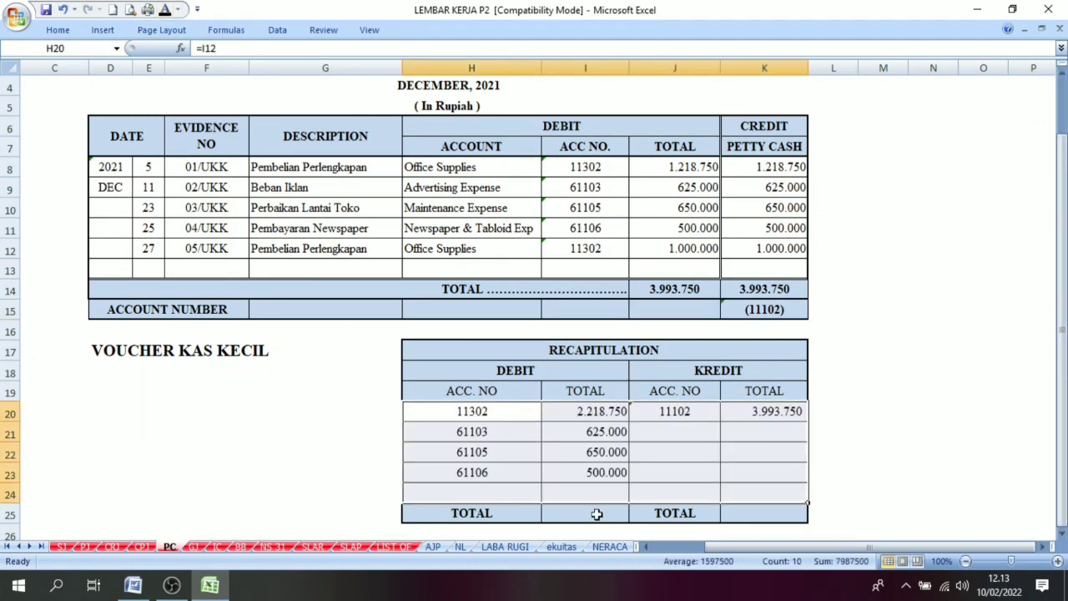
drag(597, 513, 765, 503)
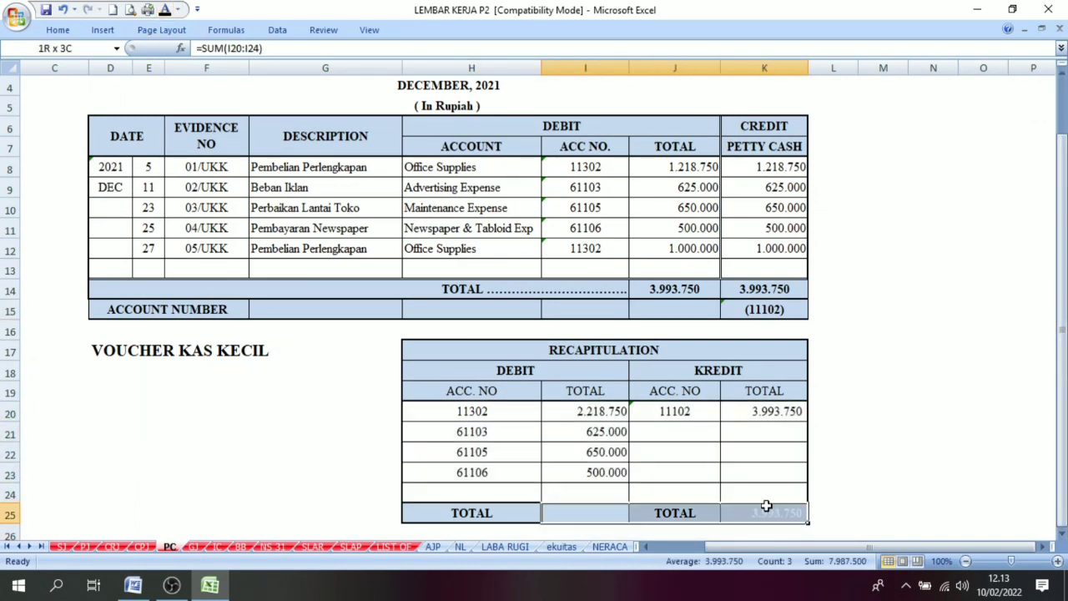
click(167, 12)
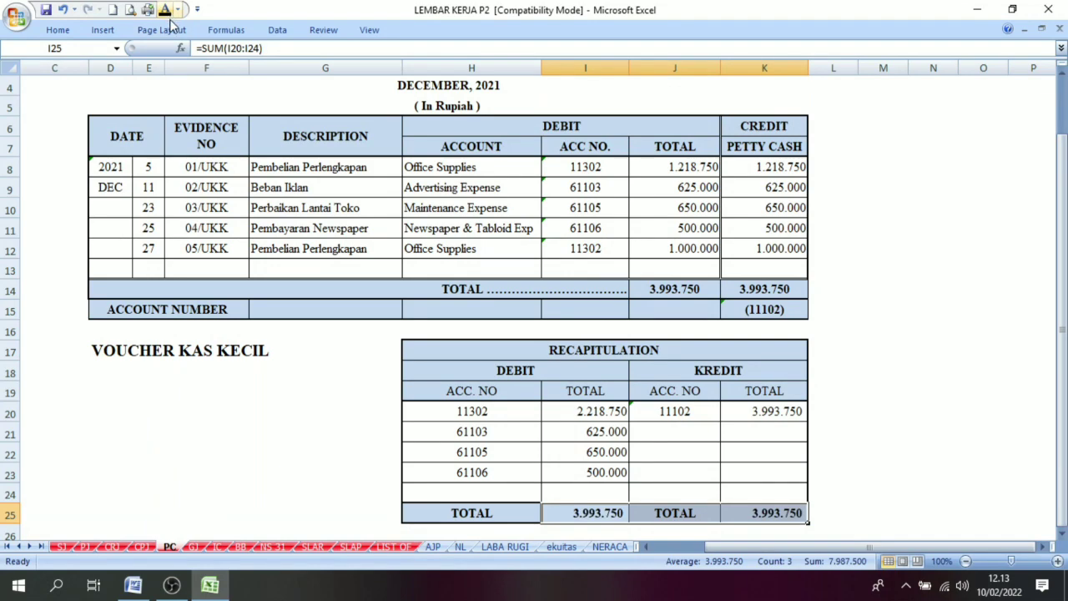
Reveal the debit and credit totals in row 34 of the general journal.
click(198, 547)
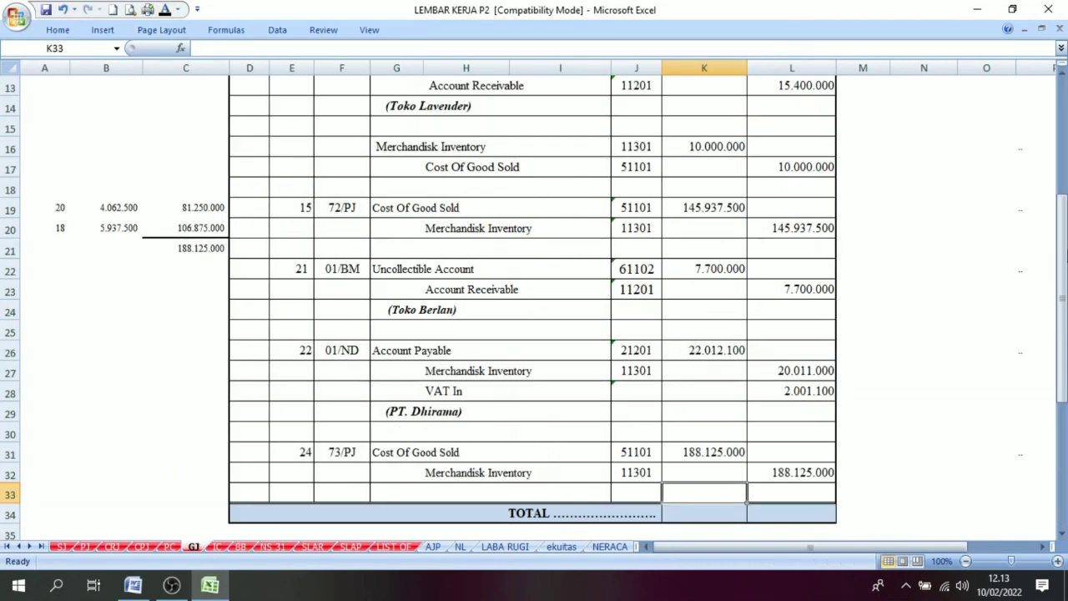
mouse_move(1061, 267)
mouse_down()
mouse_move(1061, 250)
mouse_move(1061, 275)
mouse_up()
drag(741, 389, 769, 388)
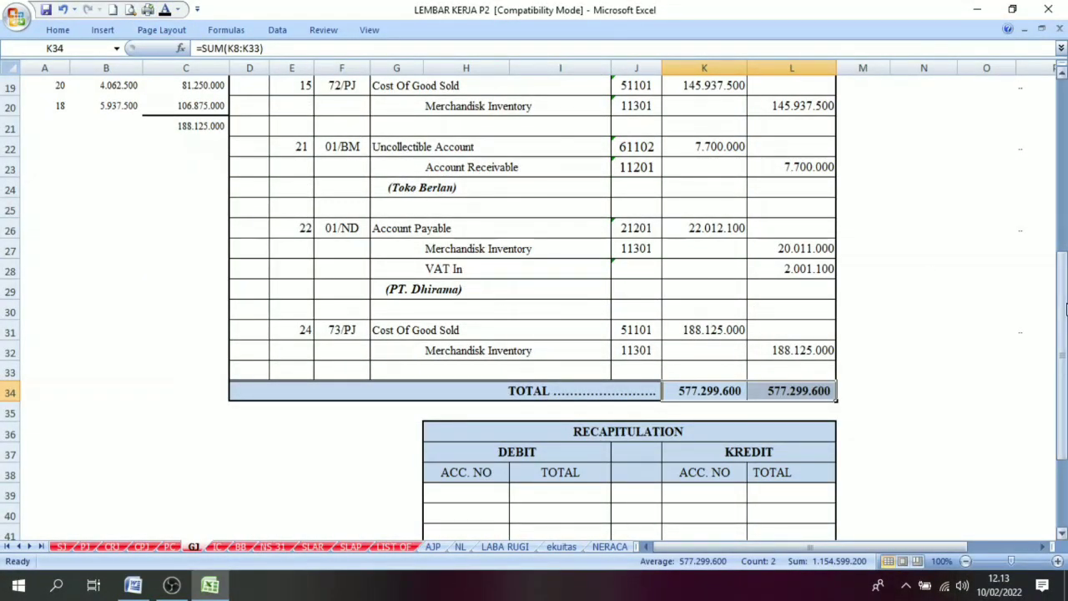
Review the general journal's Pos Ref numbers and reveal debit accounts 11301, 21201, 21204, 41103, 51101 and 61102 in the recapitulation.
drag(1064, 309, 1064, 284)
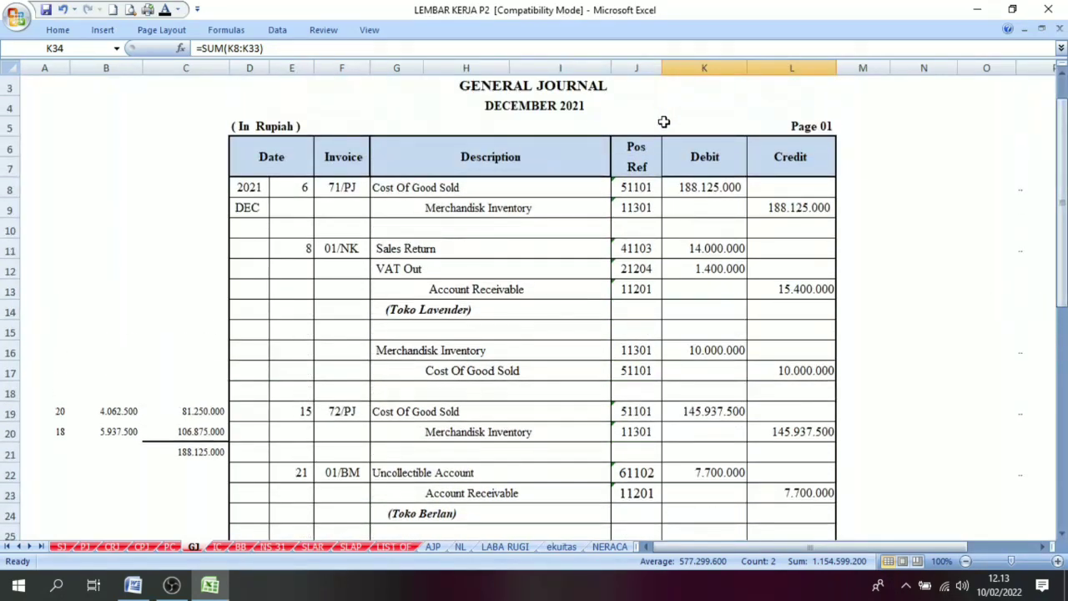
drag(634, 187, 639, 493)
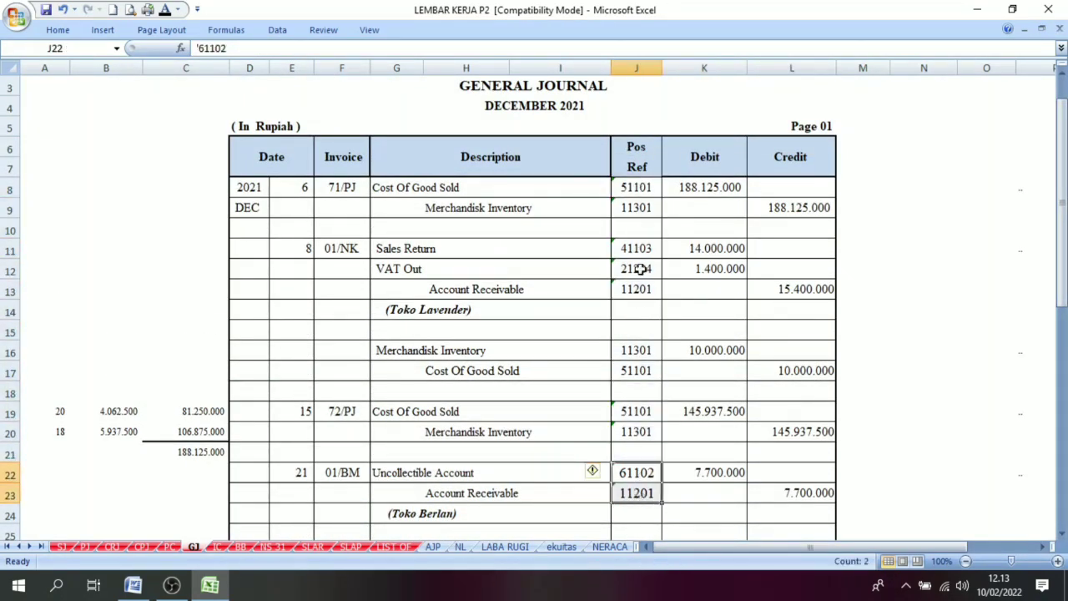
drag(634, 186, 656, 402)
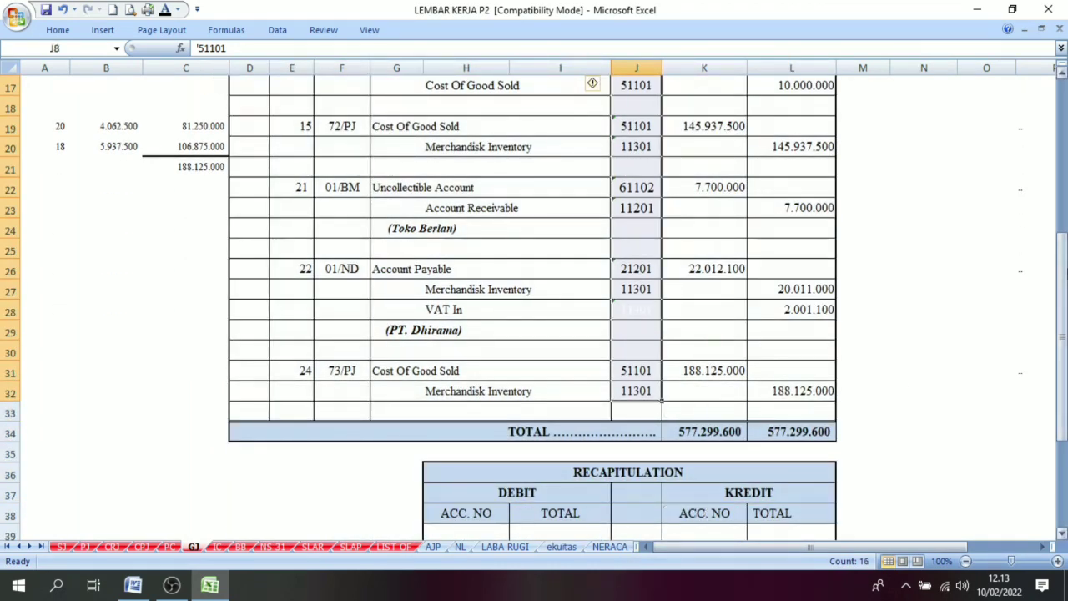
drag(1061, 242, 1061, 320)
drag(471, 357, 476, 457)
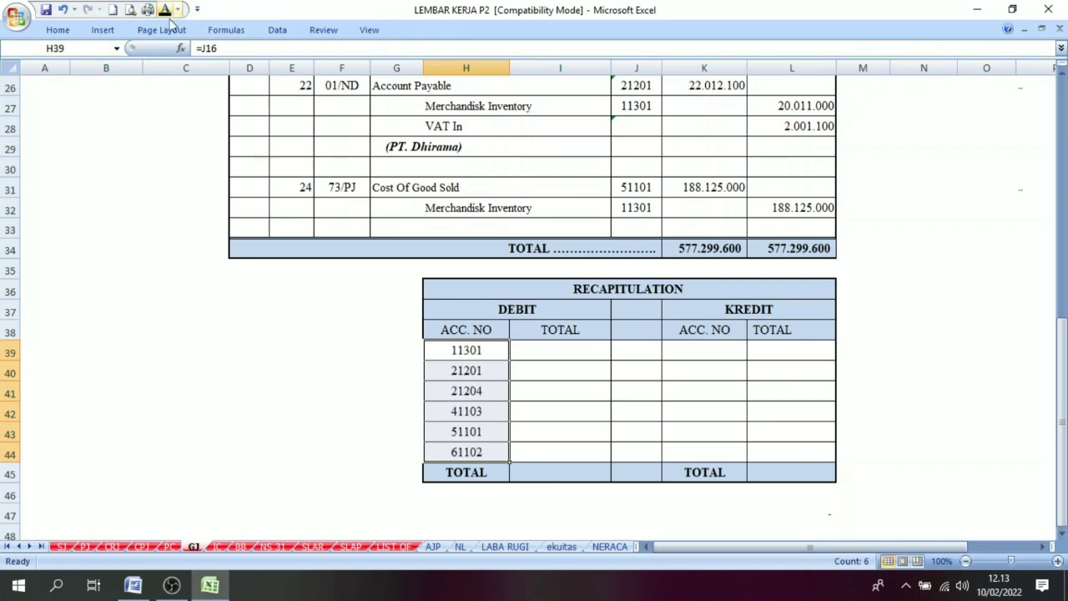
Reveal the debit amounts in cells I39 to I44 of the general journal recapitulation with black font.
click(564, 407)
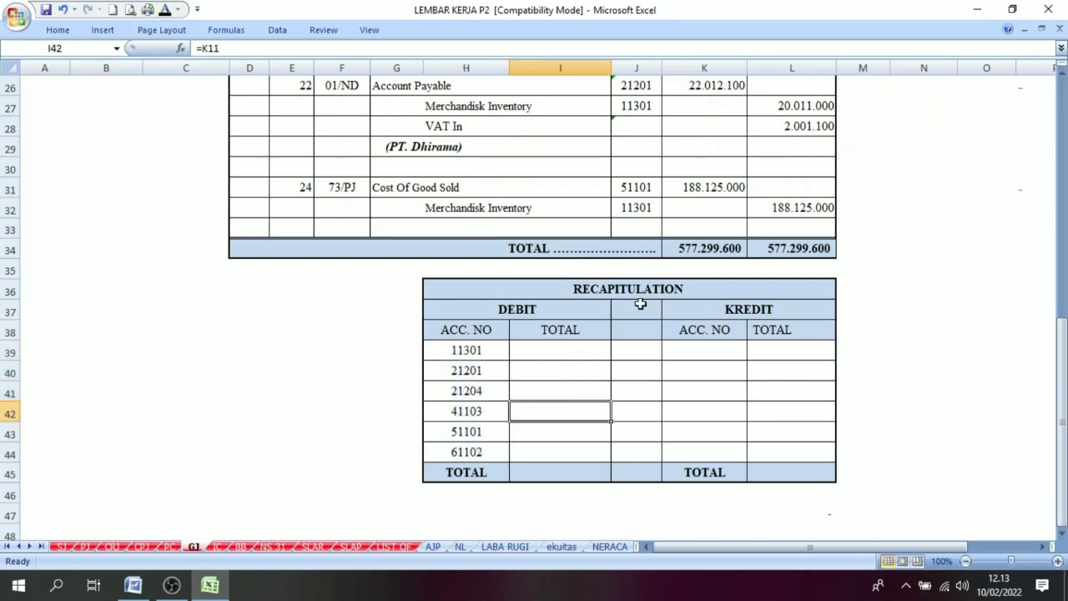
drag(559, 358, 551, 448)
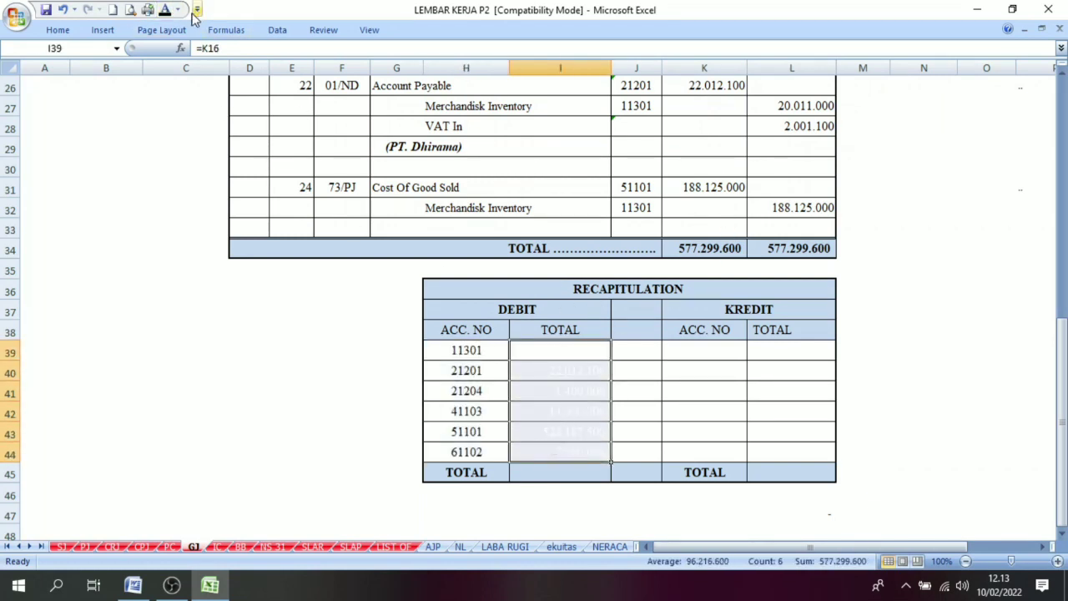
click(165, 10)
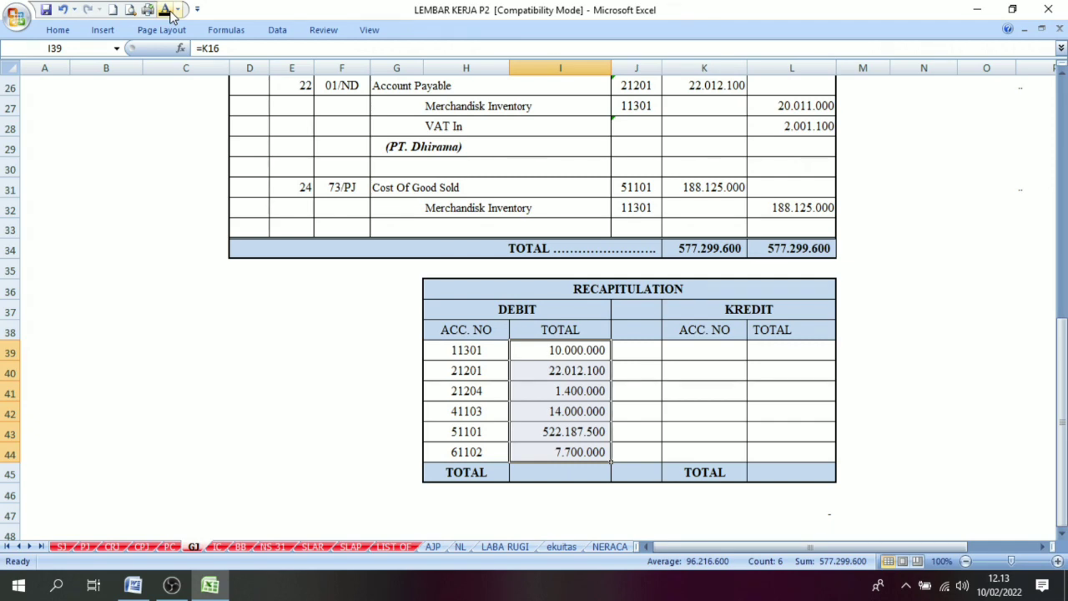
click(478, 368)
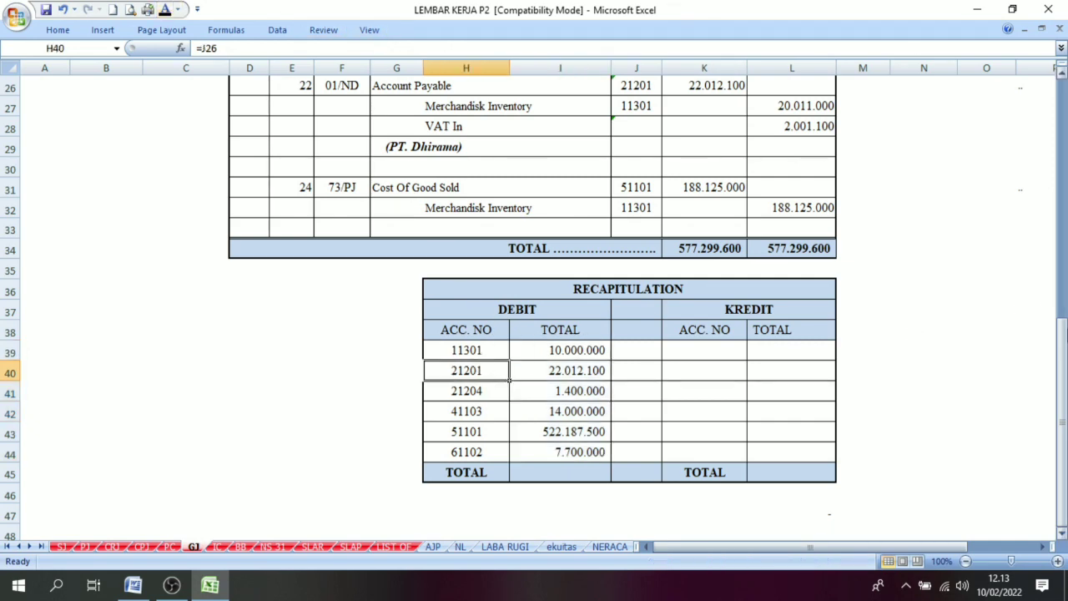
Examine the Cost Of Good Sold debit entries dated 6, 15 and 24 December in the general journal.
drag(1062, 399, 1062, 231)
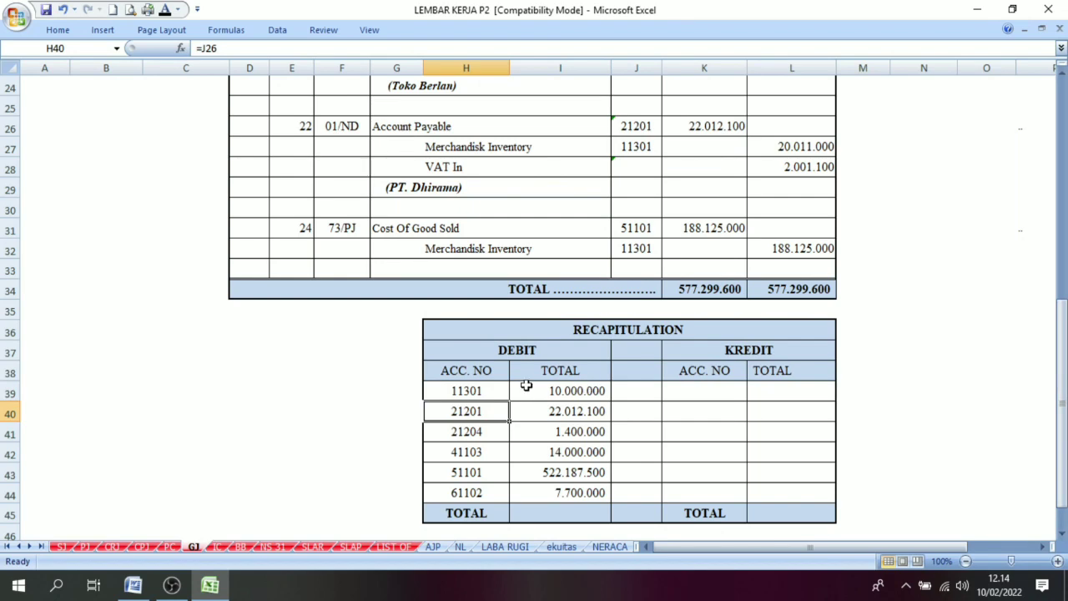
drag(1062, 342, 1062, 180)
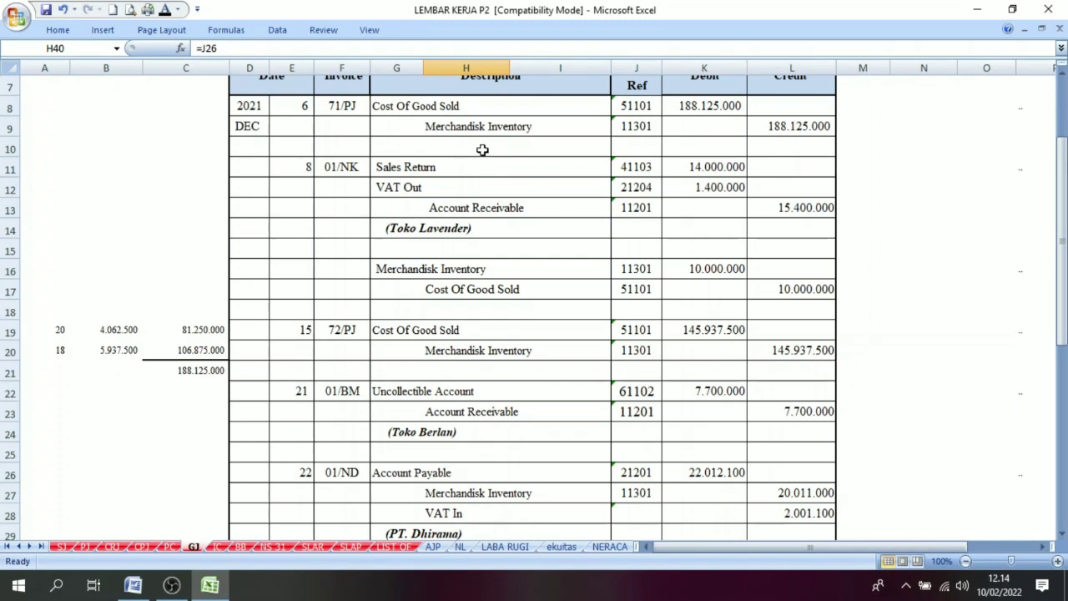
click(393, 331)
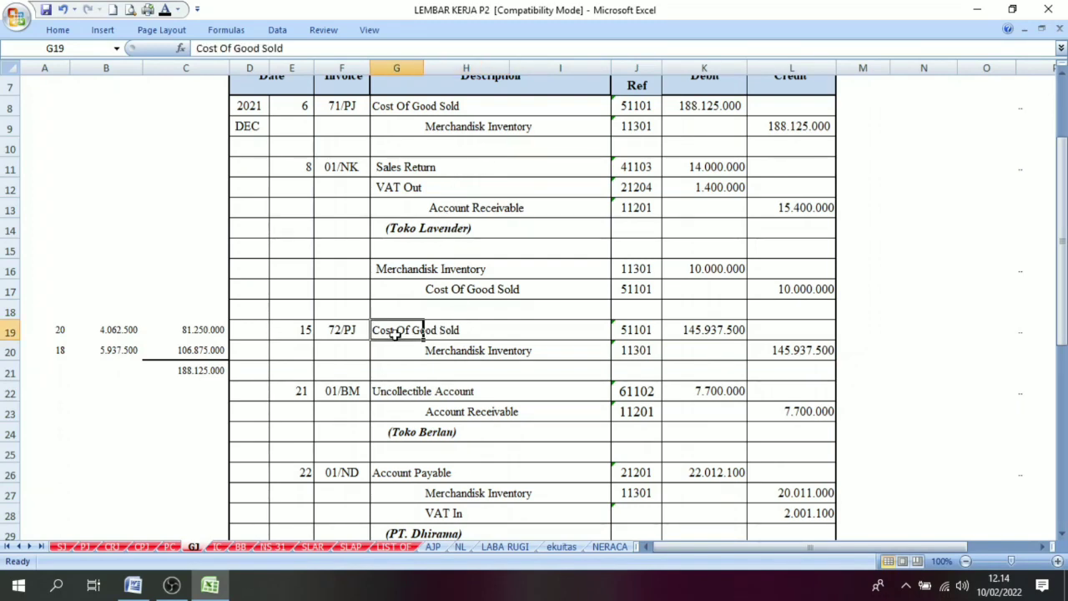
click(380, 111)
click(382, 328)
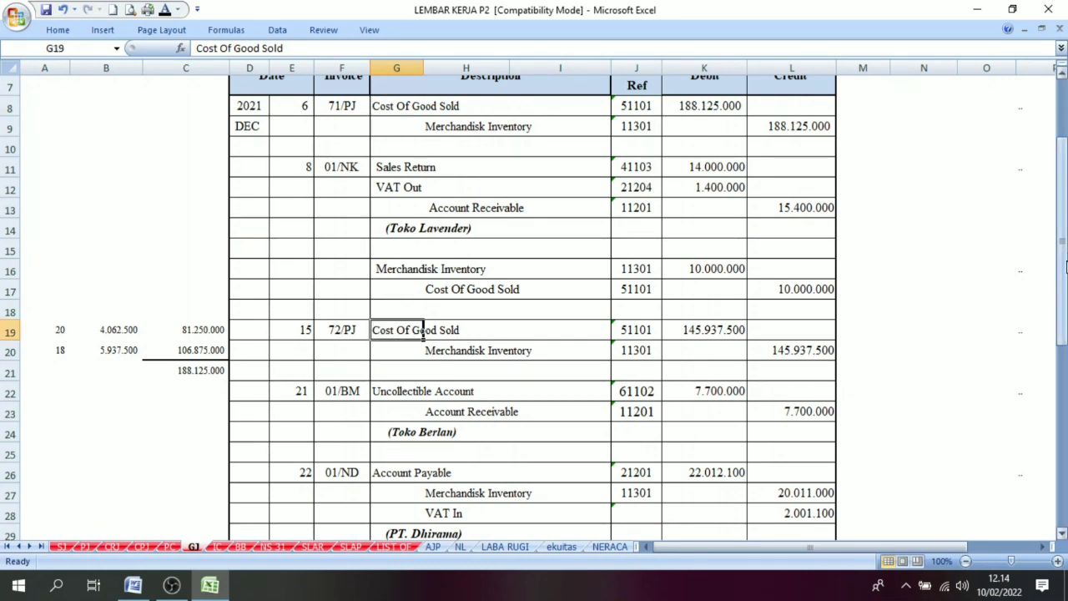
scroll(393, 465, down, 4)
click(390, 327)
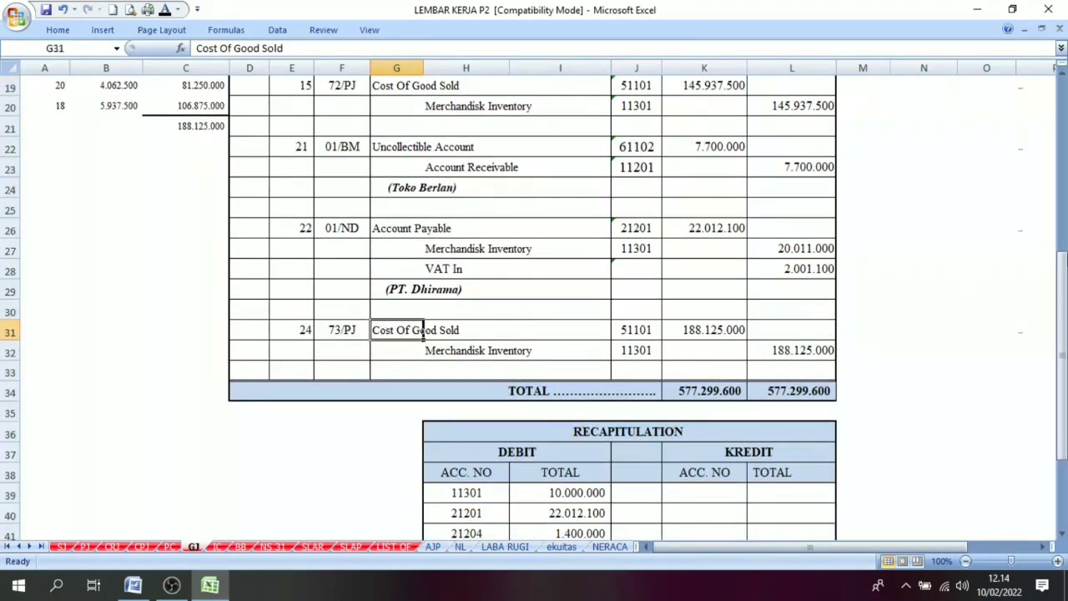
scroll(510, 413, down, 2)
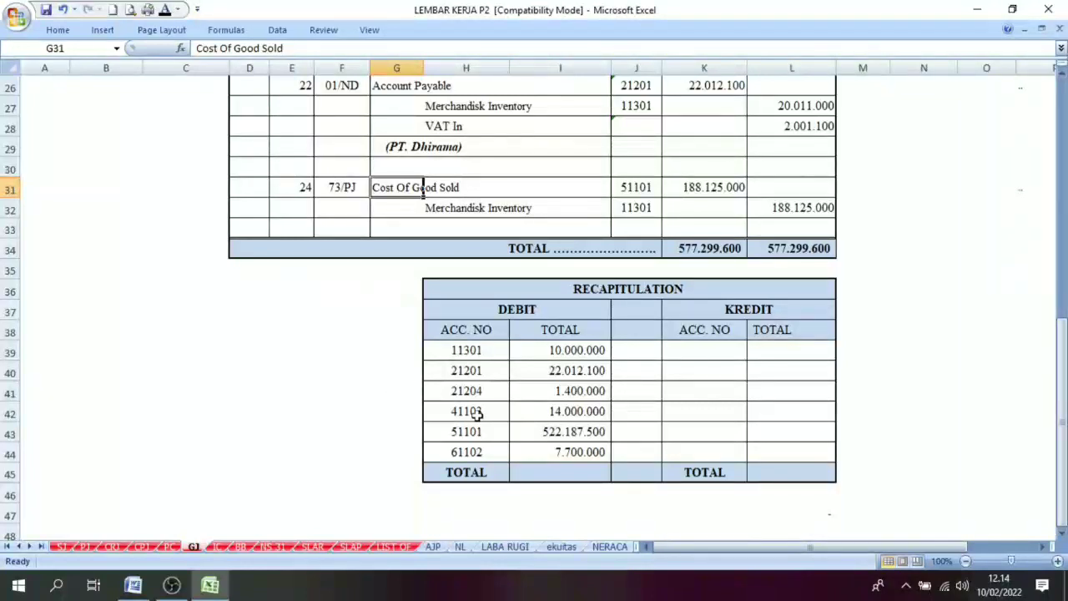
Check the recapitulation formula for account 51101 in I43 against the Cost Of Good Sold debit amounts in the general journal.
click(439, 430)
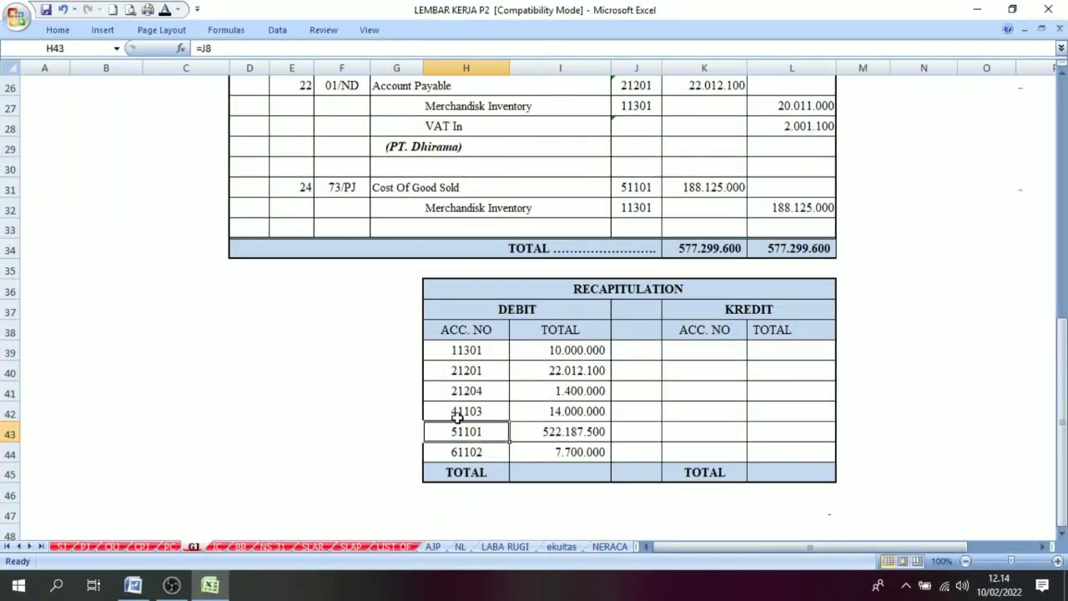
click(551, 431)
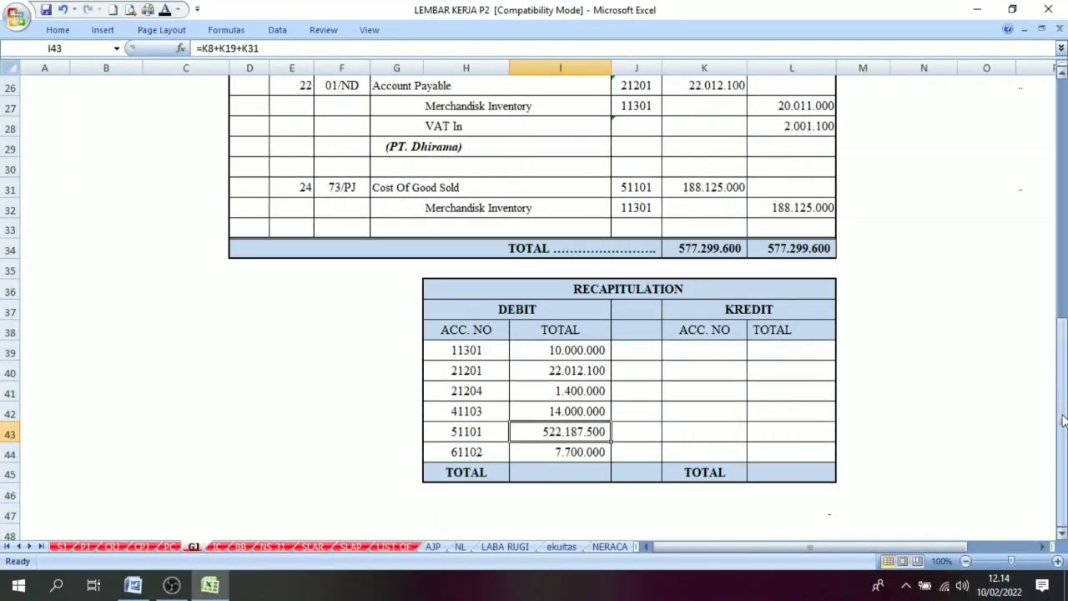
drag(1061, 413, 1061, 265)
click(417, 191)
click(698, 188)
click(696, 268)
click(734, 325)
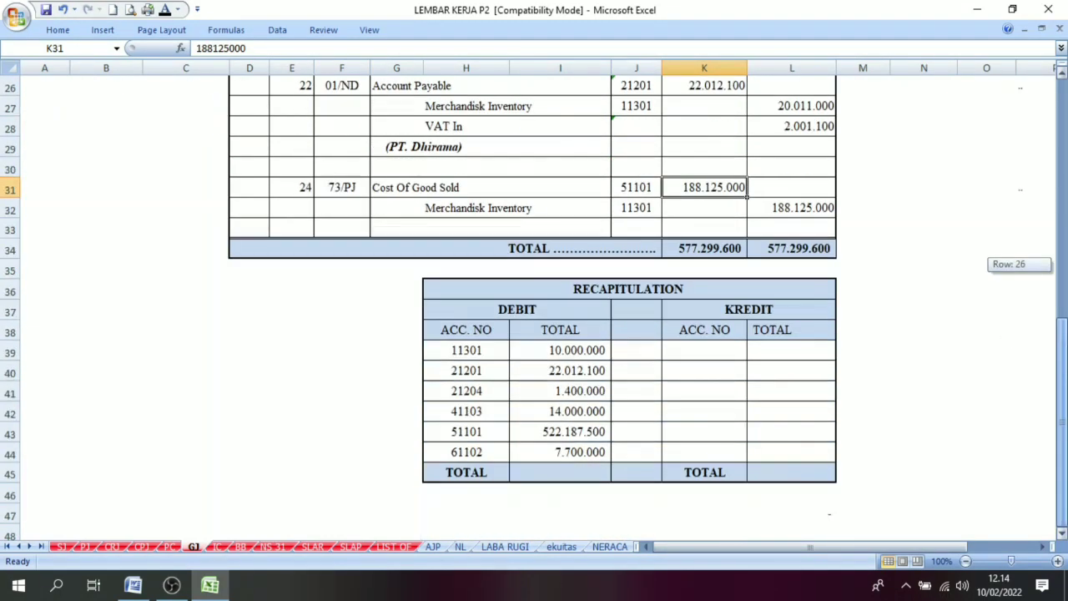
click(577, 432)
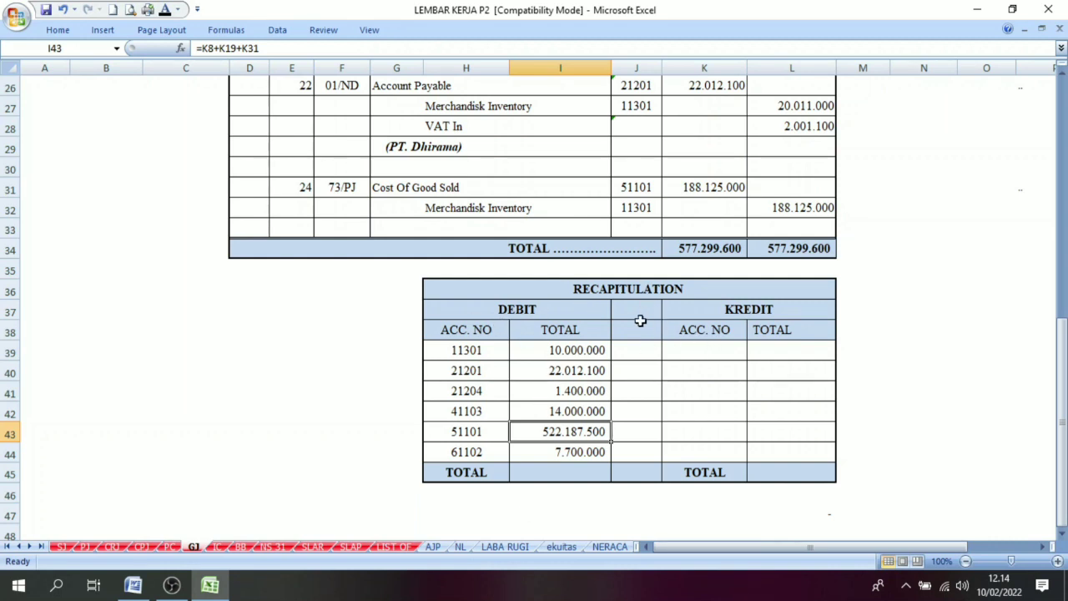
Reveal credit accounts 11201, 11301, 11401 and 51101 with their amounts in the general journal recapitulation.
drag(695, 354, 785, 457)
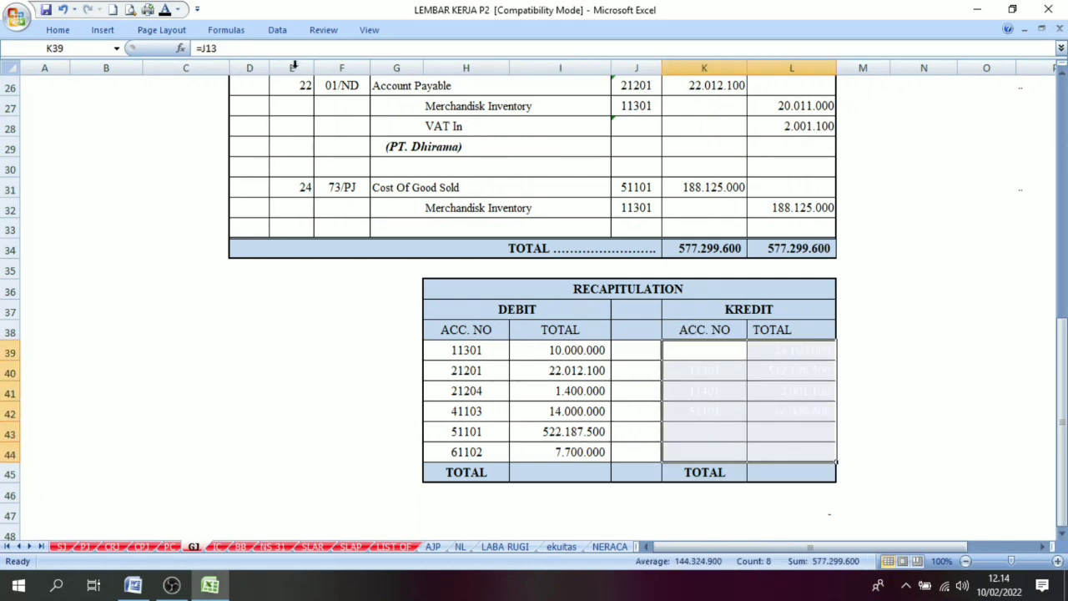
key(ctrl+z)
click(792, 372)
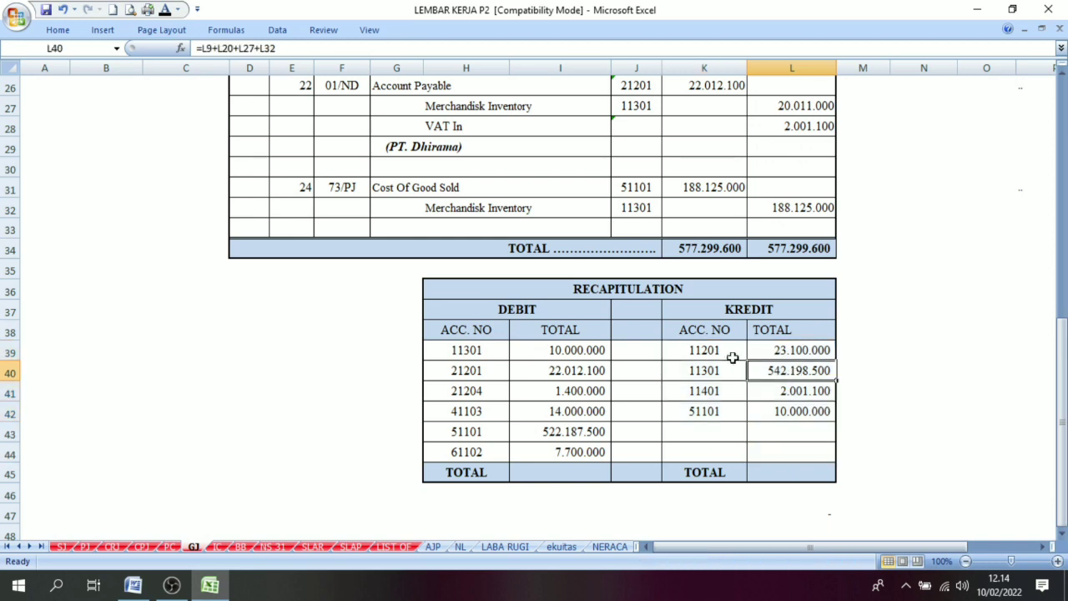
Reveal the debit and credit totals in row 45 of the general journal recapitulation and review the 51101 amounts on both sides.
drag(551, 472, 784, 472)
click(165, 10)
click(549, 430)
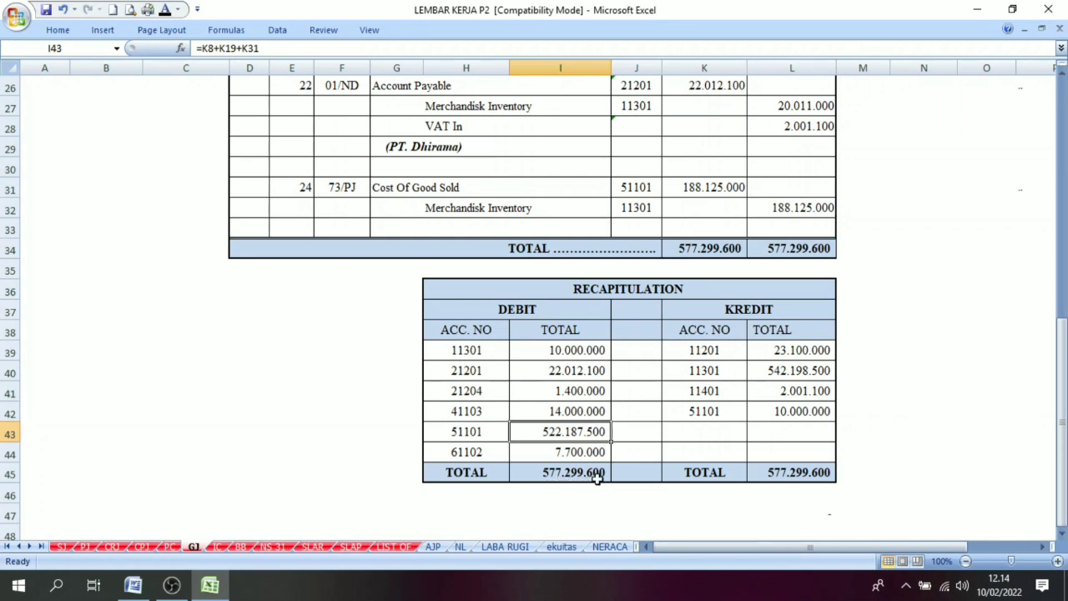
click(749, 411)
drag(1061, 430, 1061, 183)
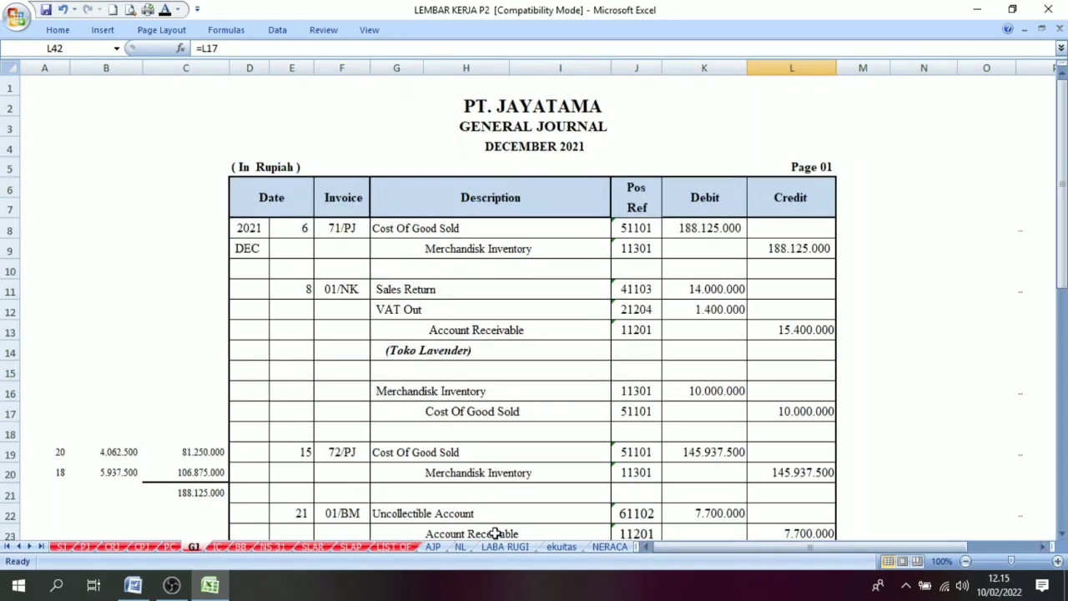